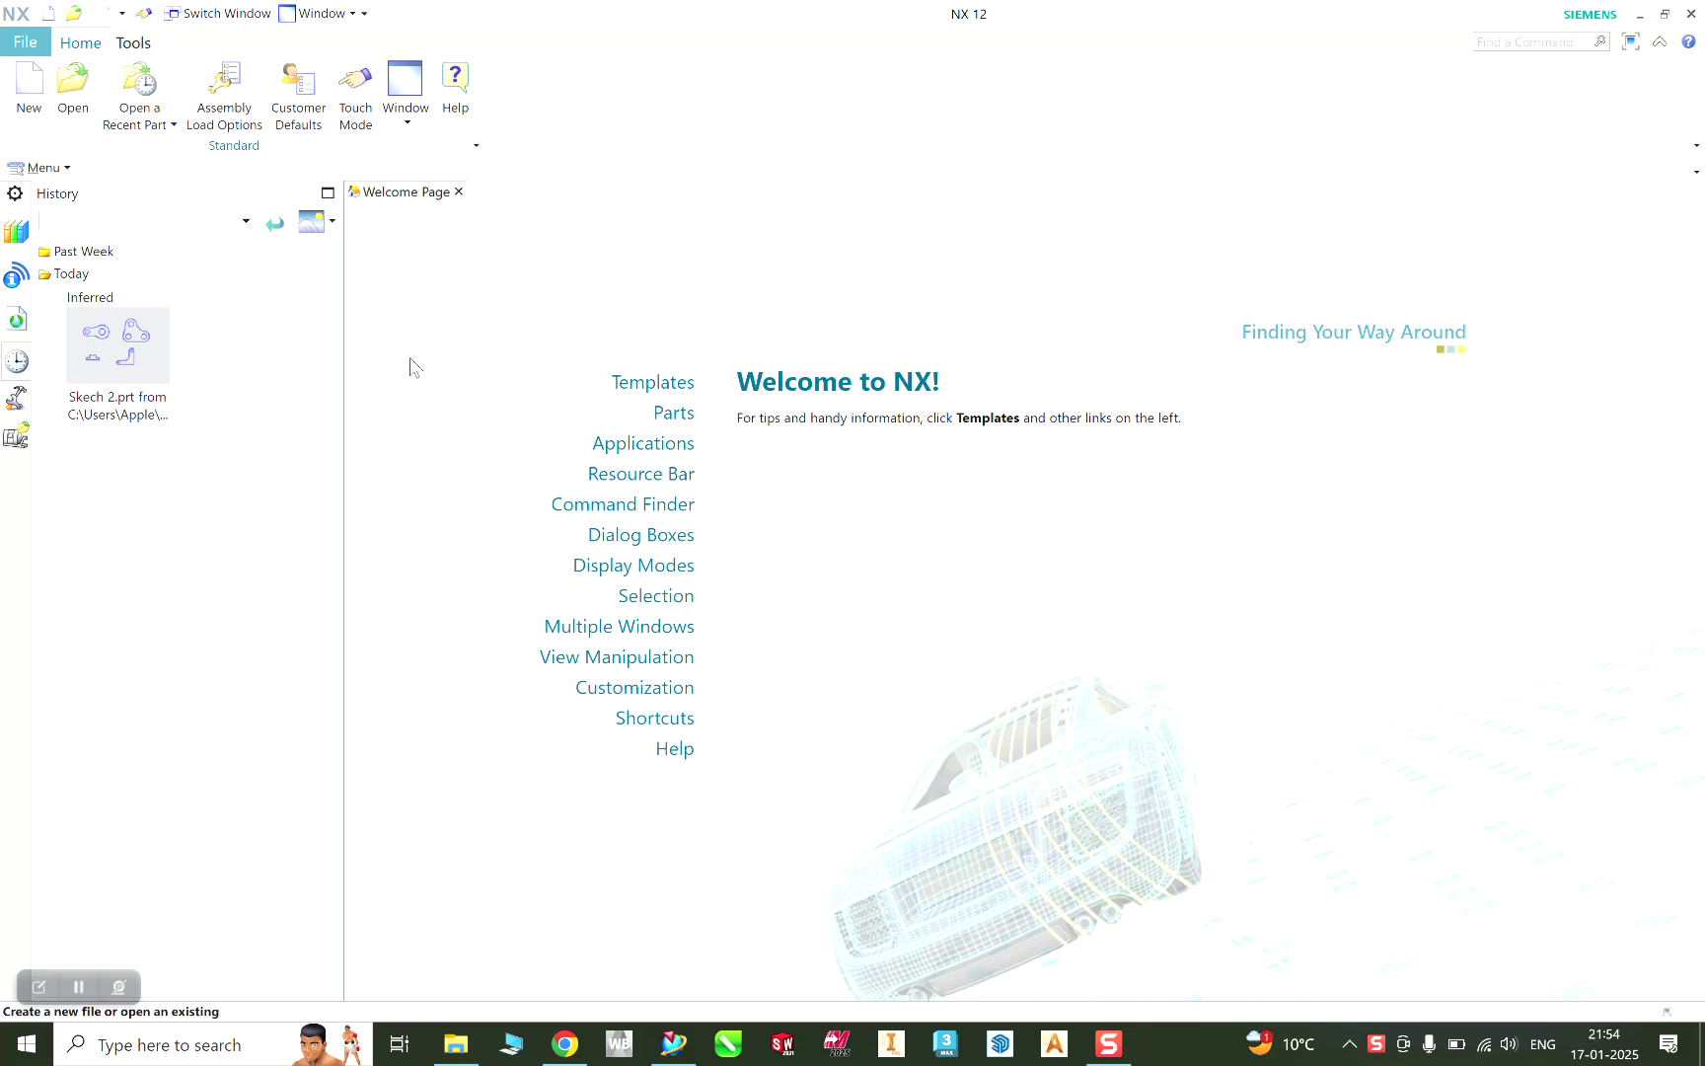
Step: Create a new part from the Model template in millimetres with the file name model1.prt
{"action": "left_click", "coordinate": [30, 94]}
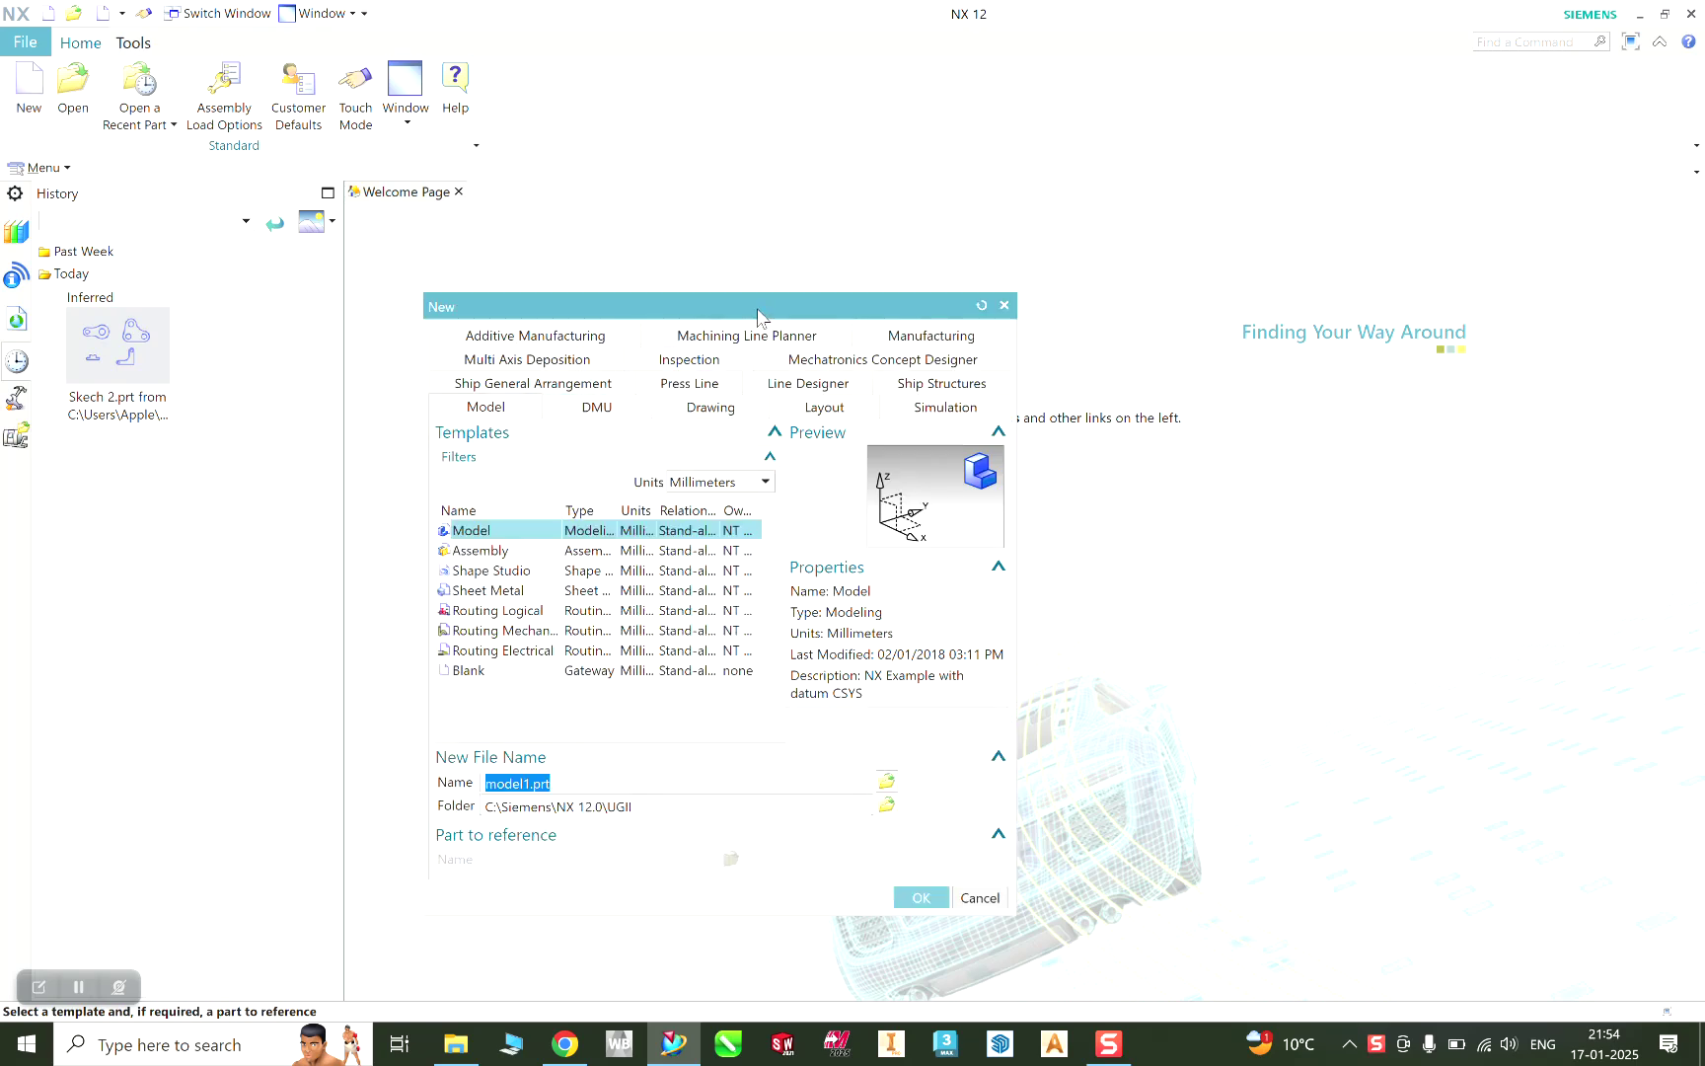
{"action": "left_click_drag", "start_coordinate": [754, 309], "coordinate": [837, 286]}
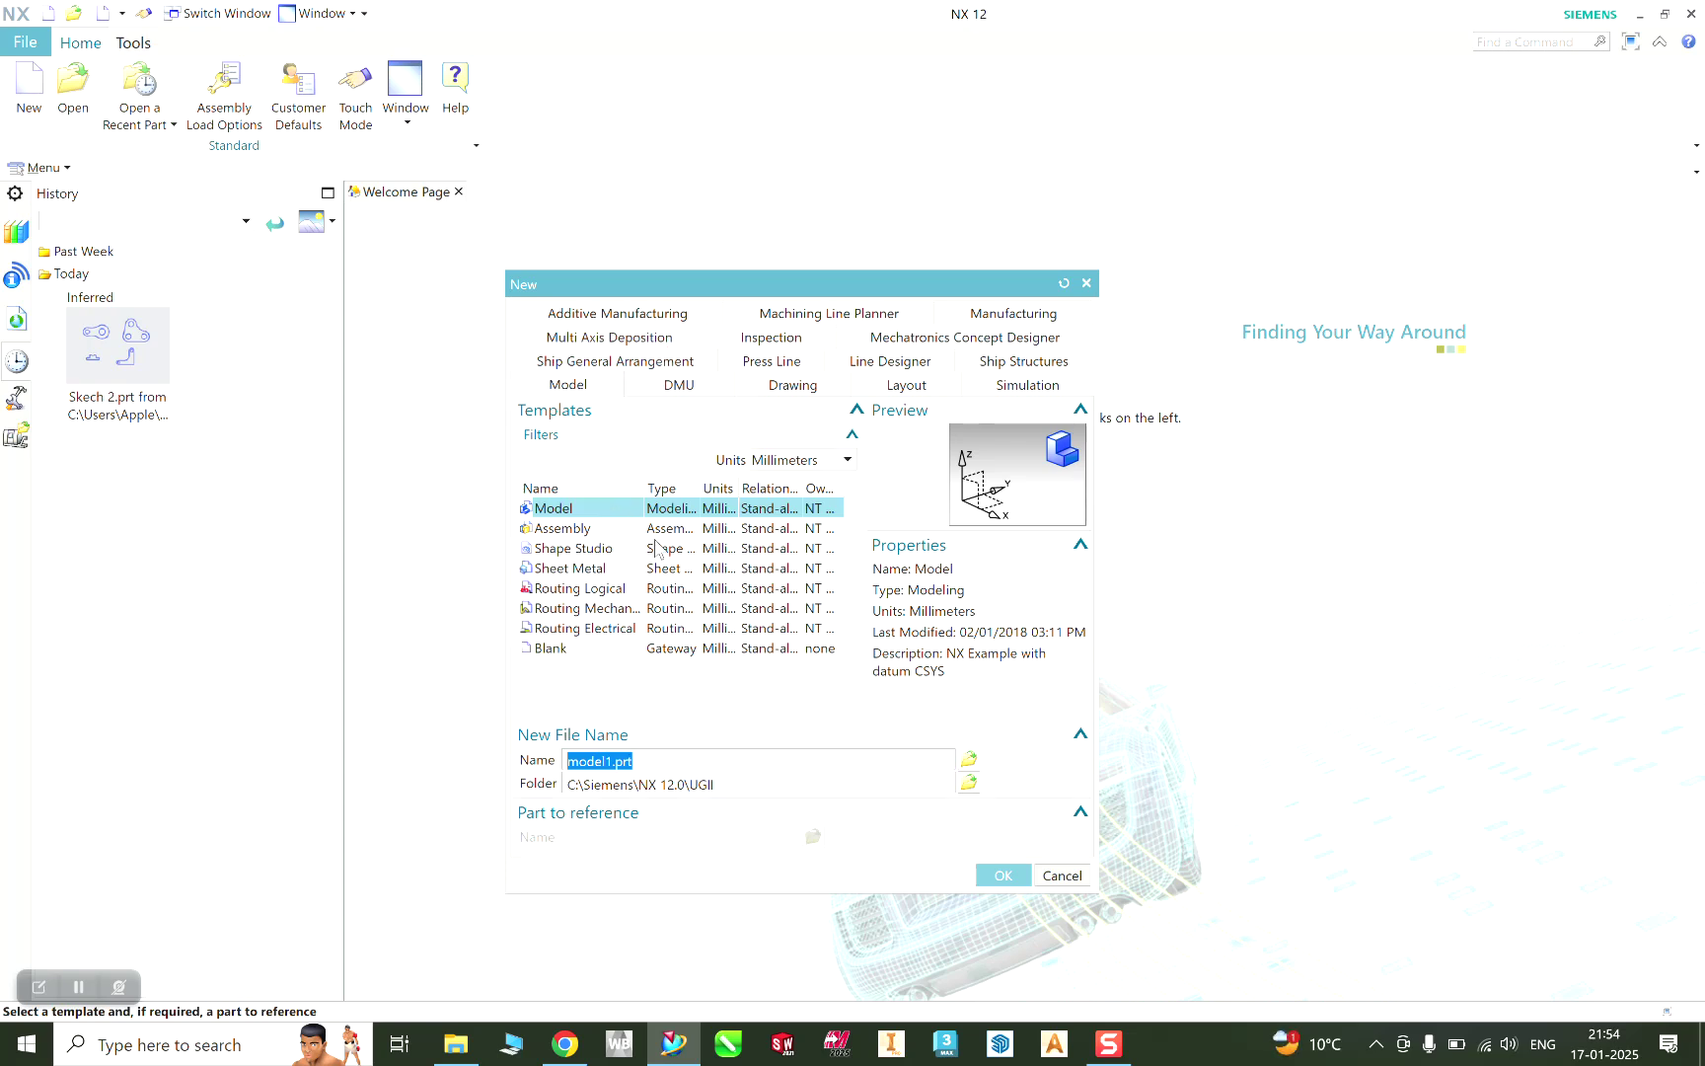
{"action": "left_click", "coordinate": [813, 460]}
{"action": "left_click", "coordinate": [813, 460]}
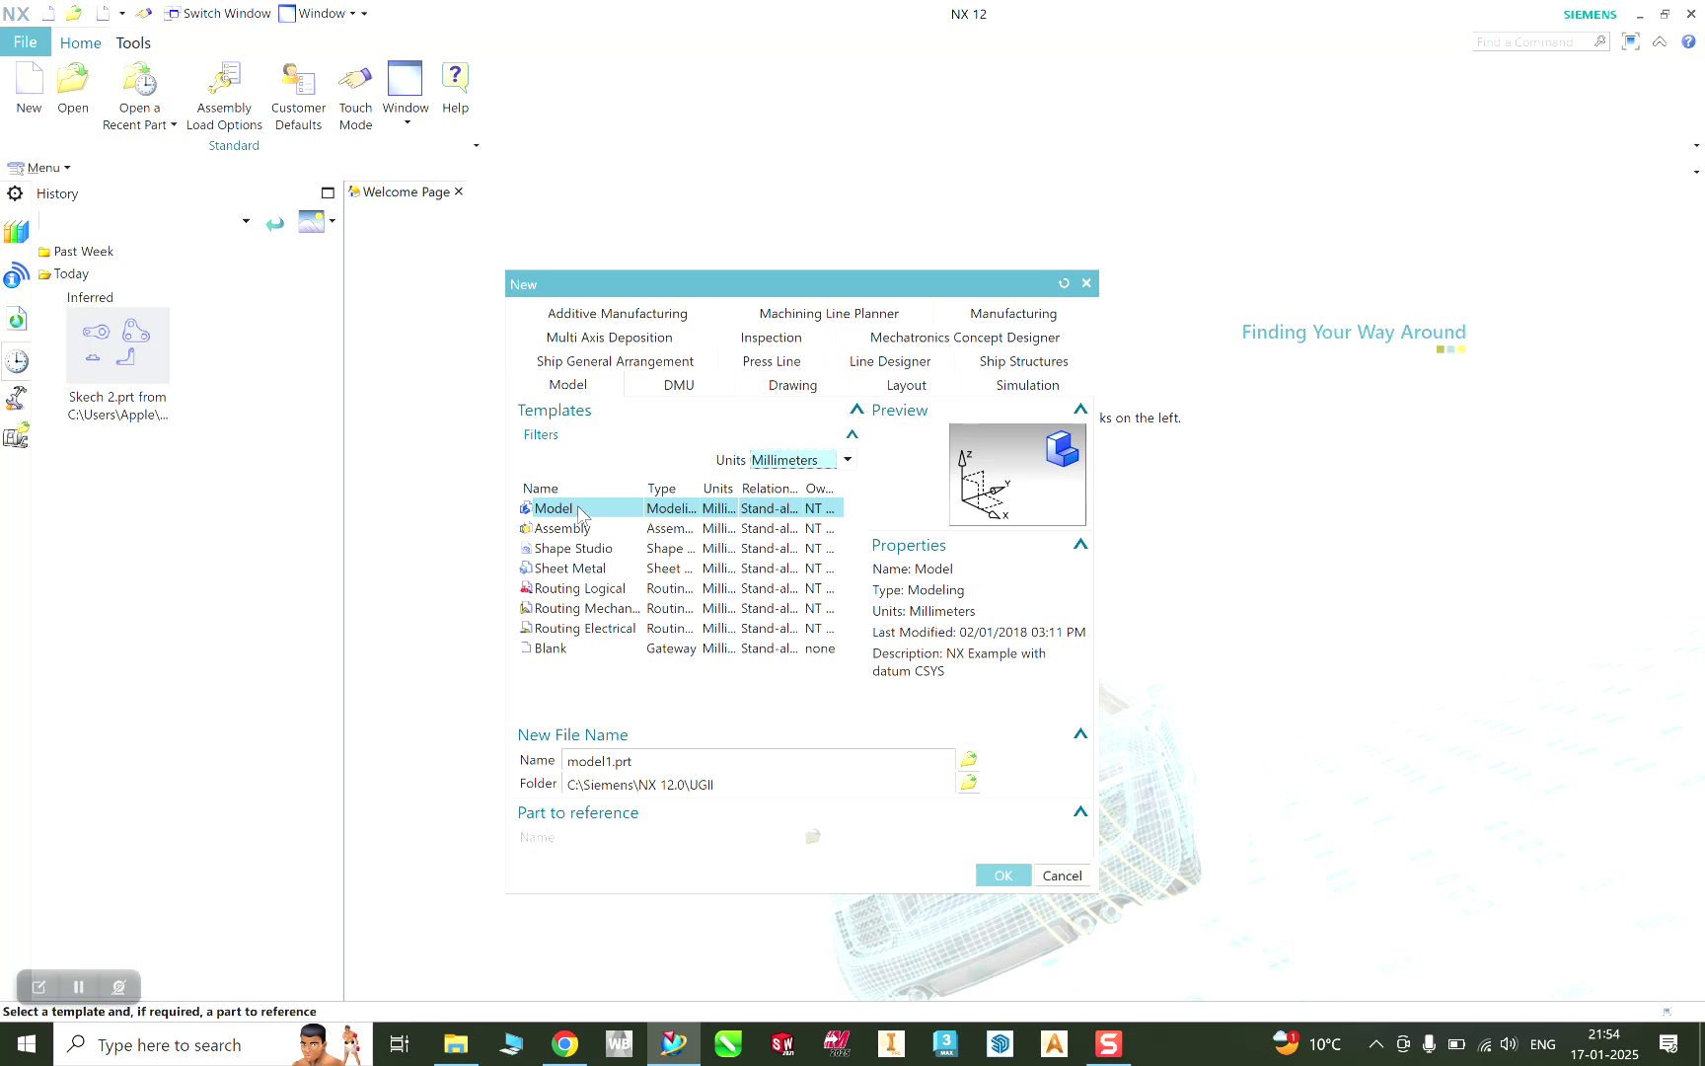
{"action": "double_click", "coordinate": [623, 758]}
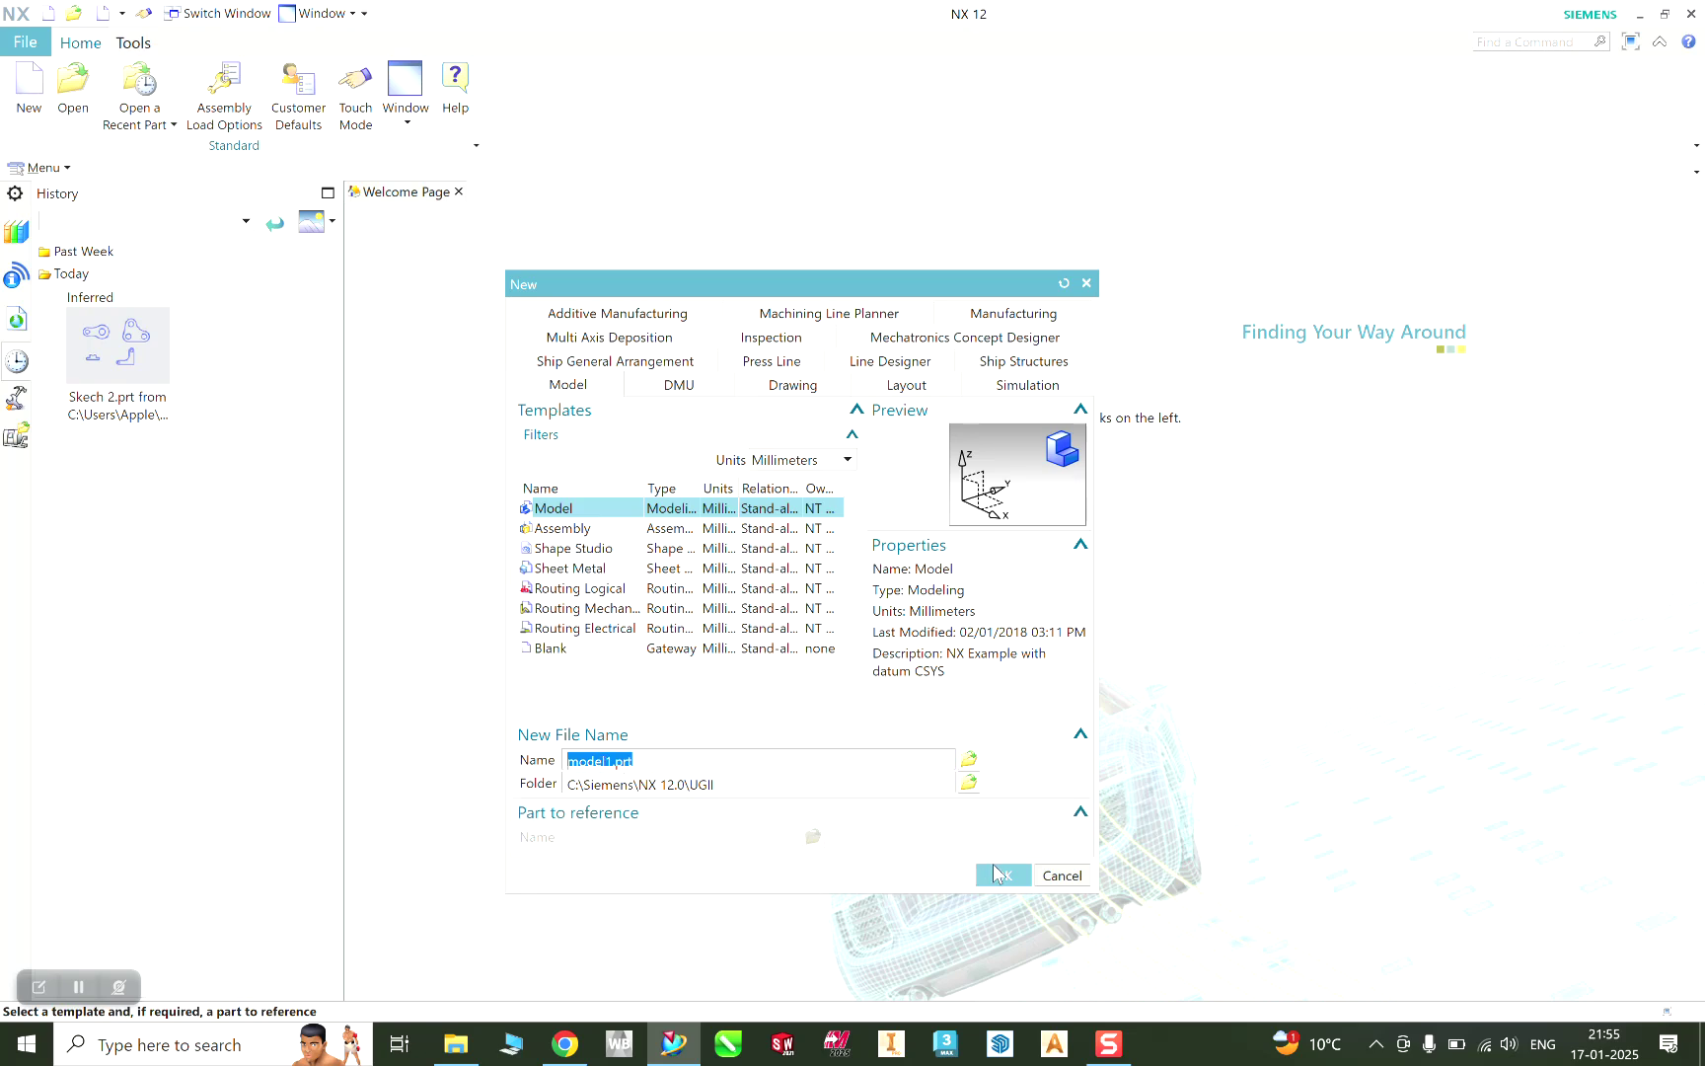
{"action": "left_click", "coordinate": [1001, 875]}
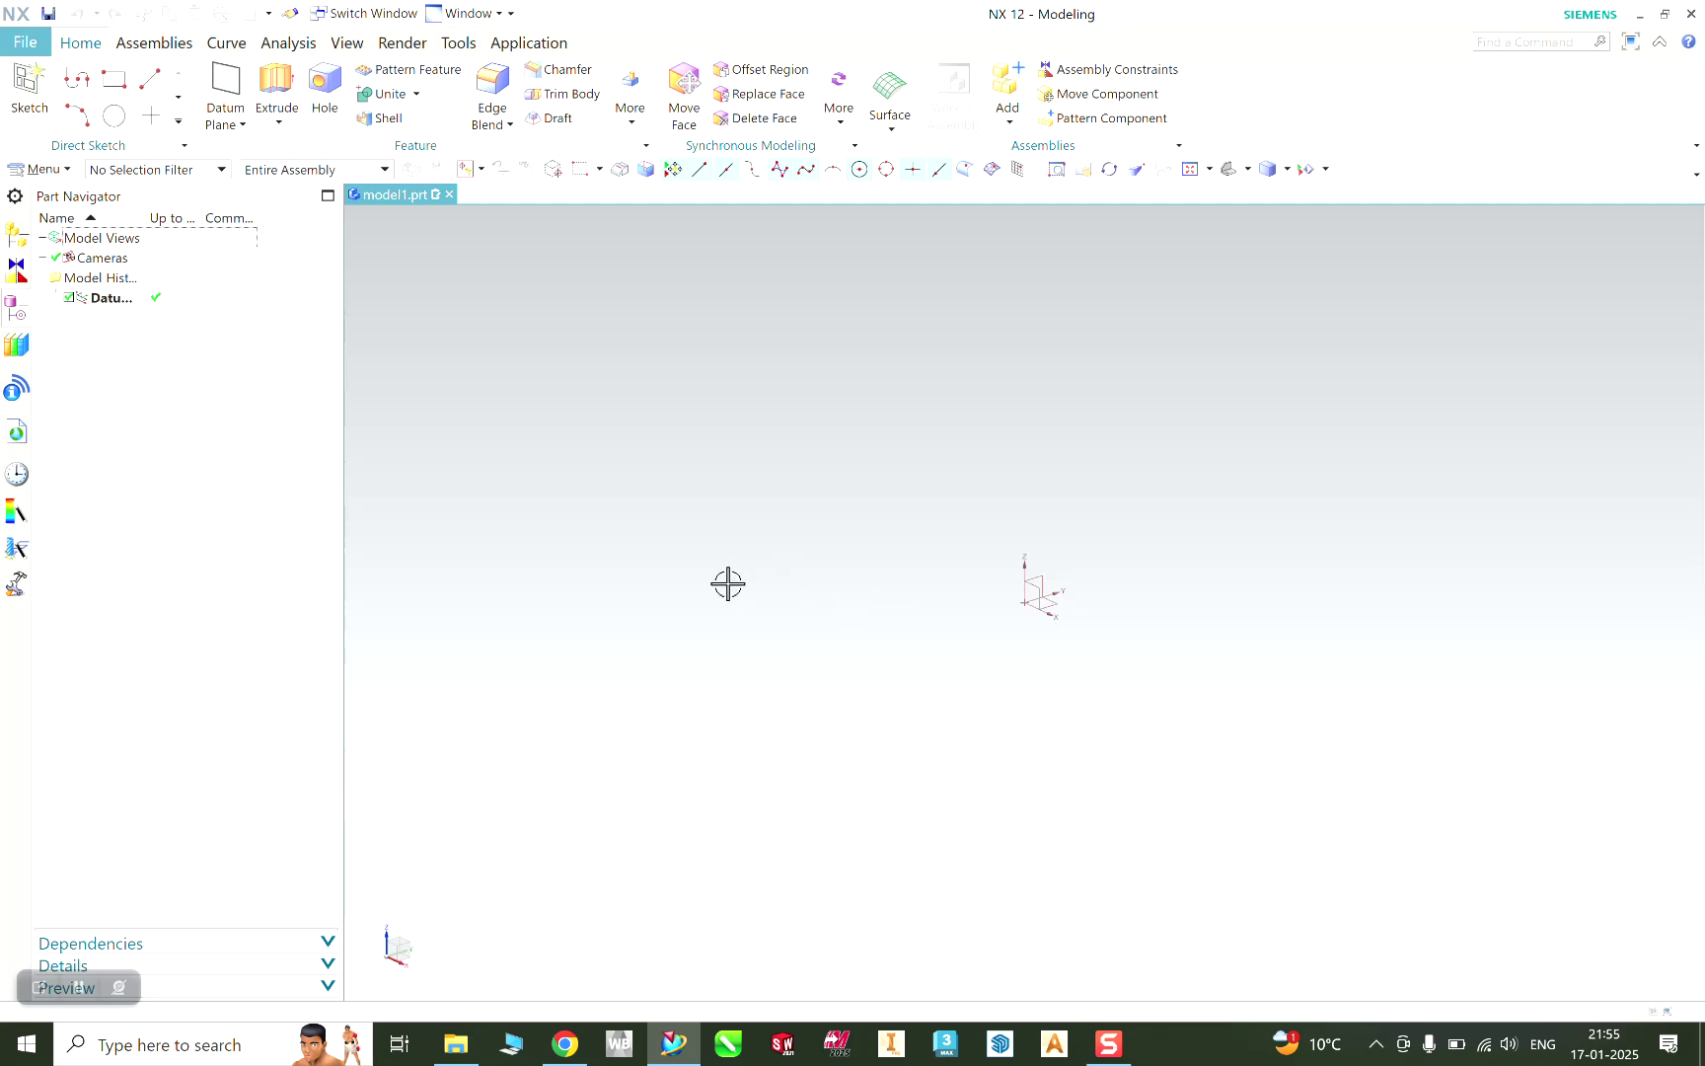
Step: Open the Floor and Wall part from the CAM\Floor and Wall folder on the Desktop
{"action": "left_click", "coordinate": [24, 42]}
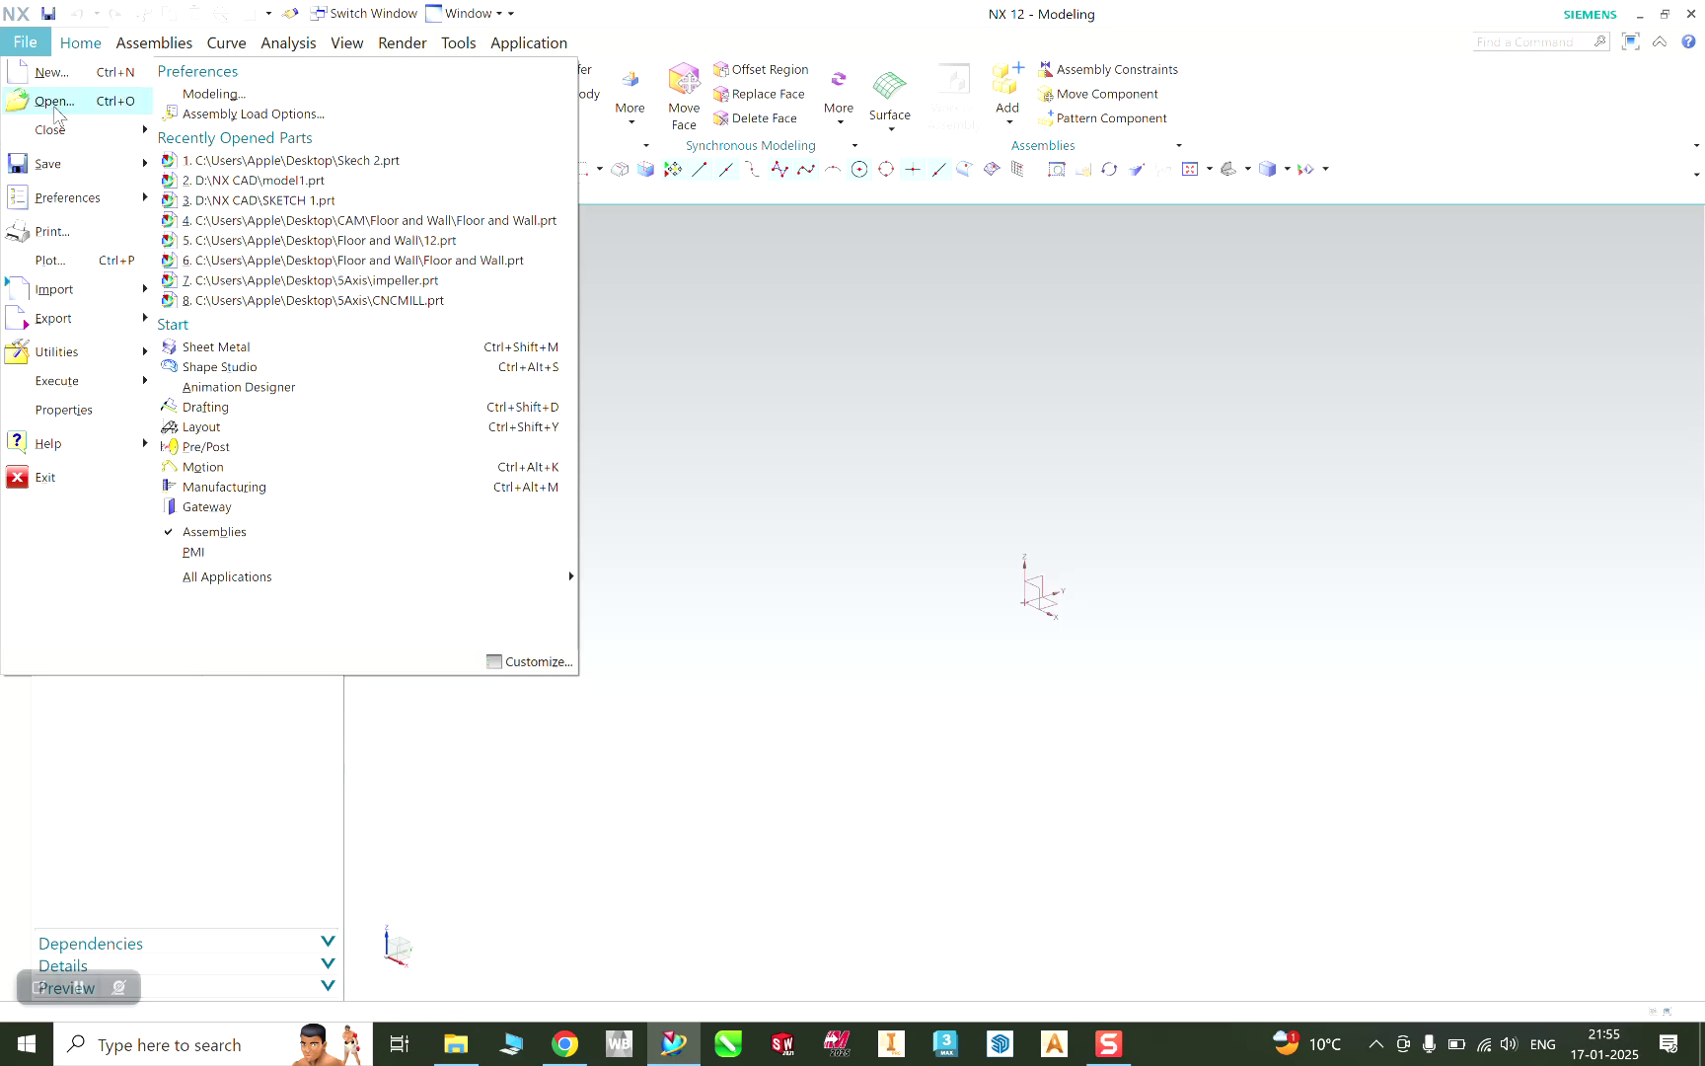
{"action": "left_click", "coordinate": [54, 102]}
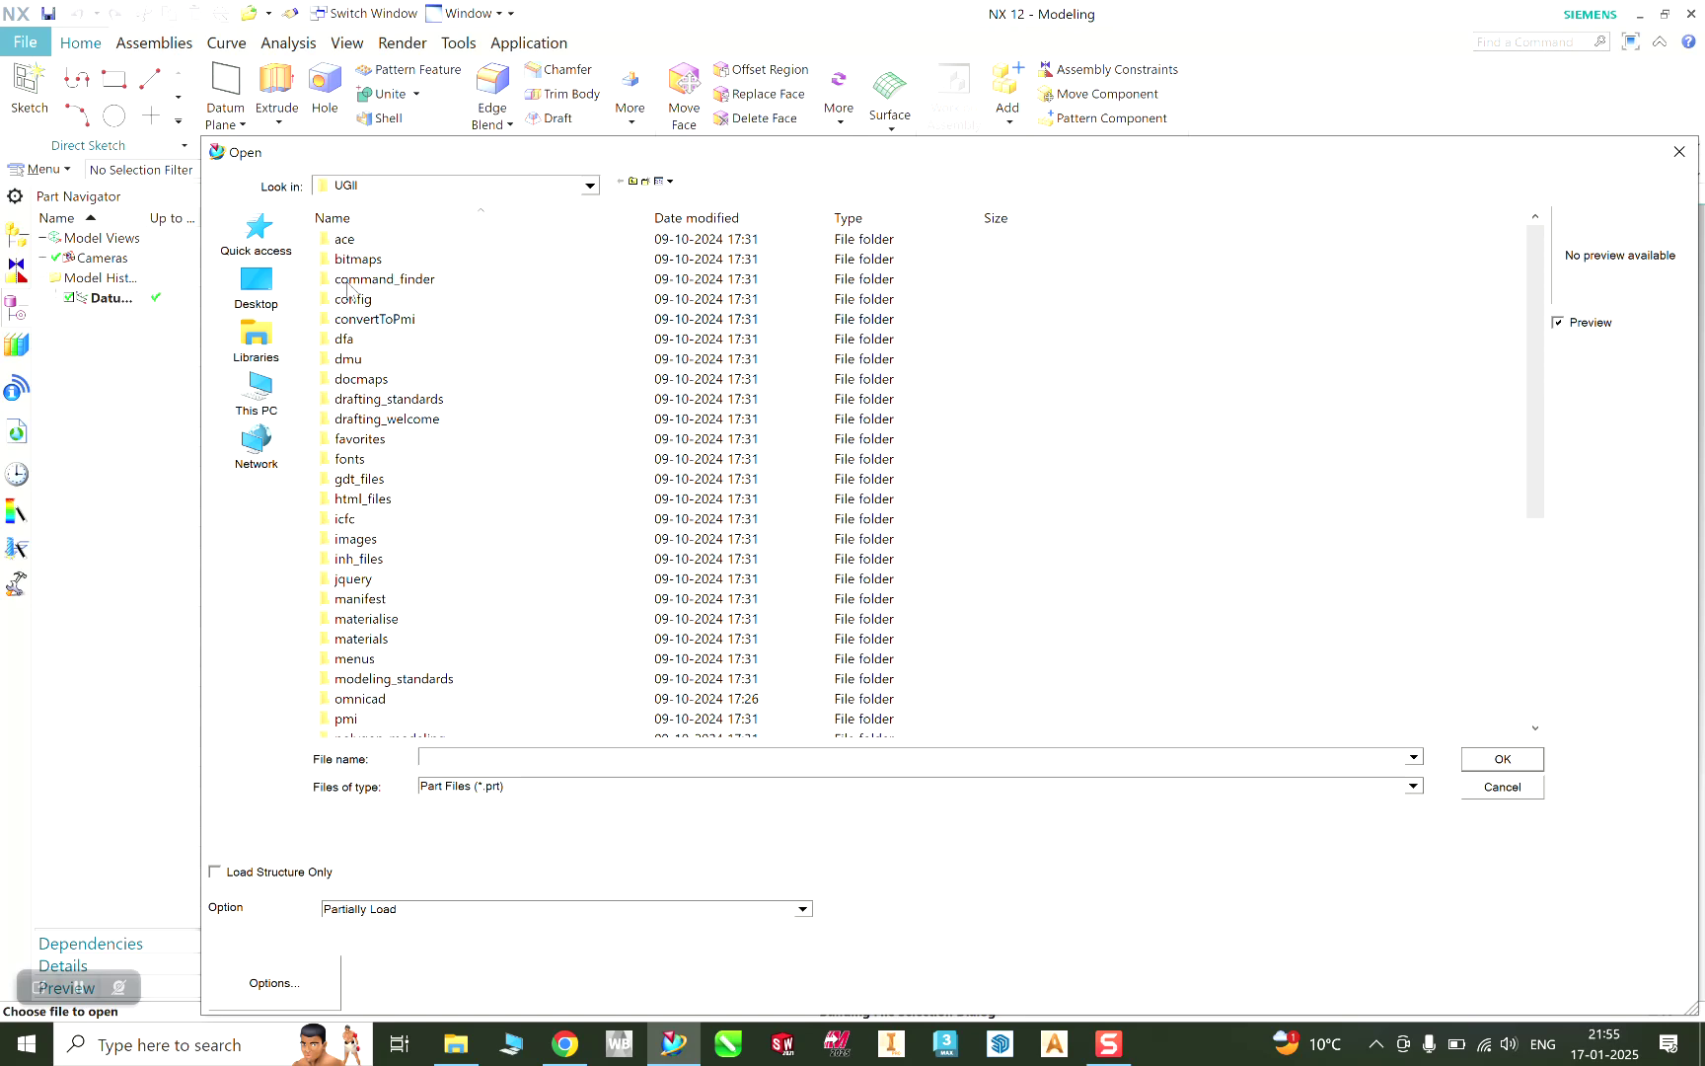
{"action": "left_click", "coordinate": [269, 289]}
{"action": "double_click", "coordinate": [356, 351]}
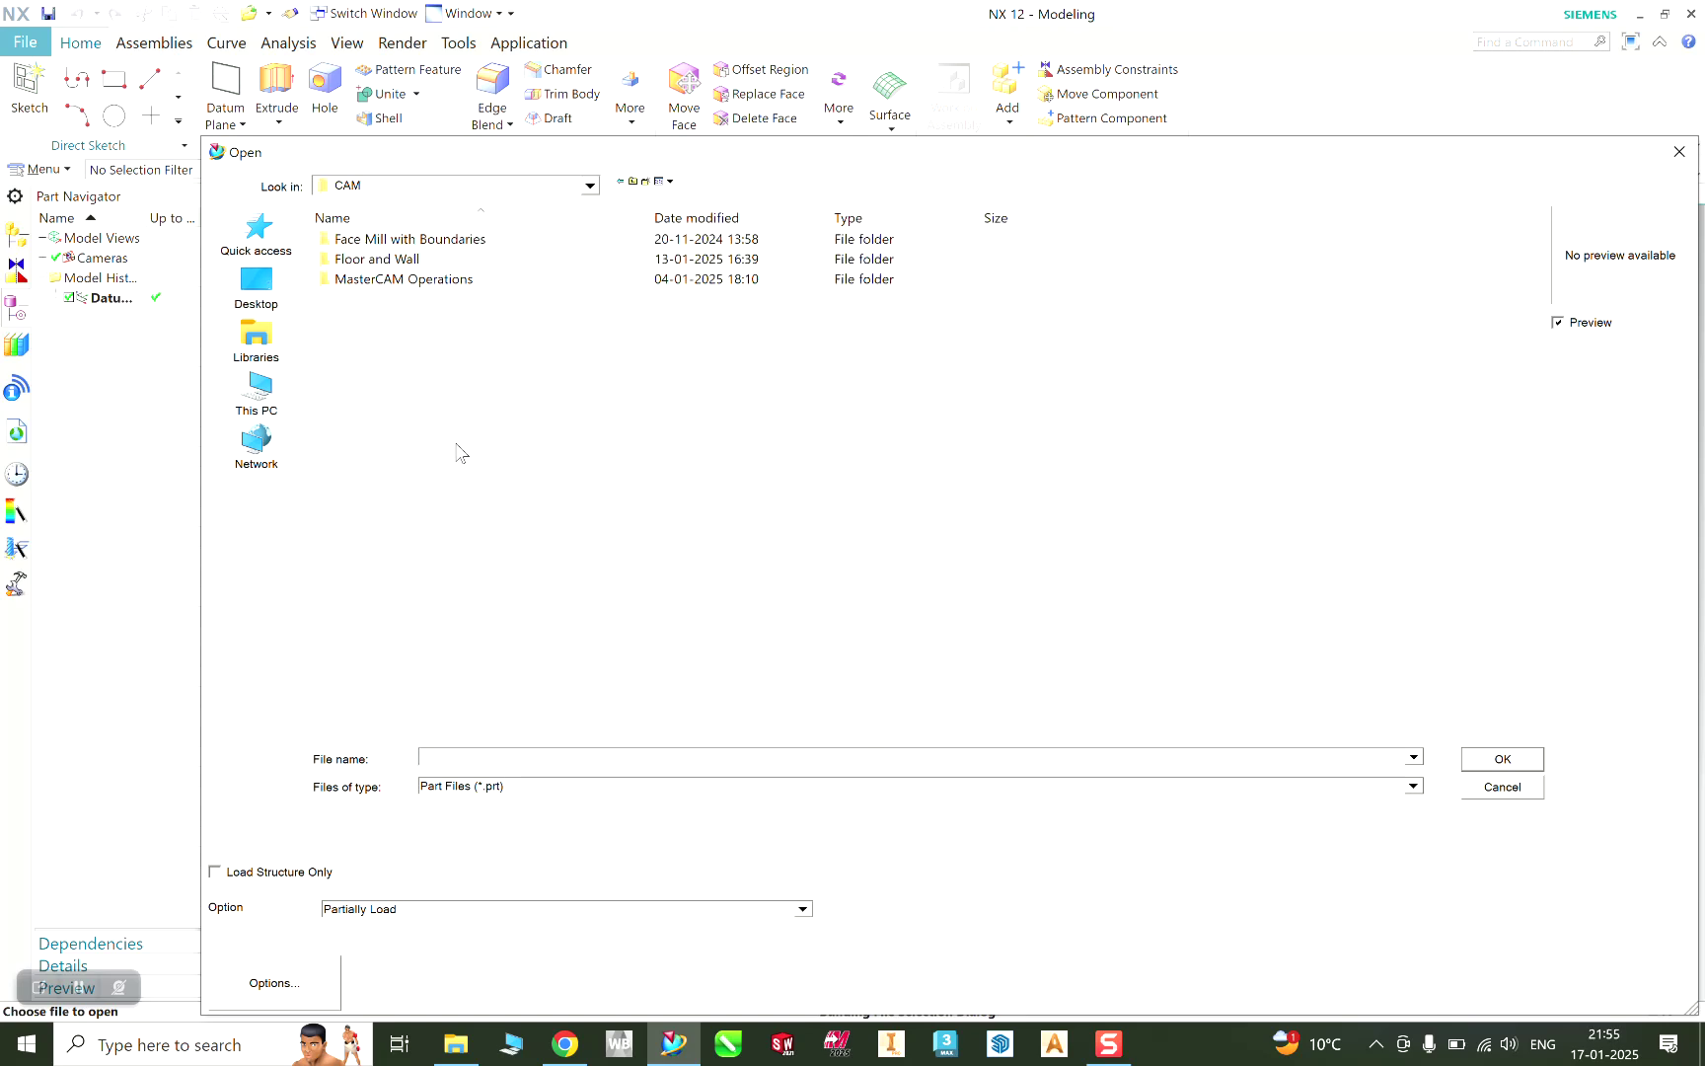
{"action": "double_click", "coordinate": [416, 260]}
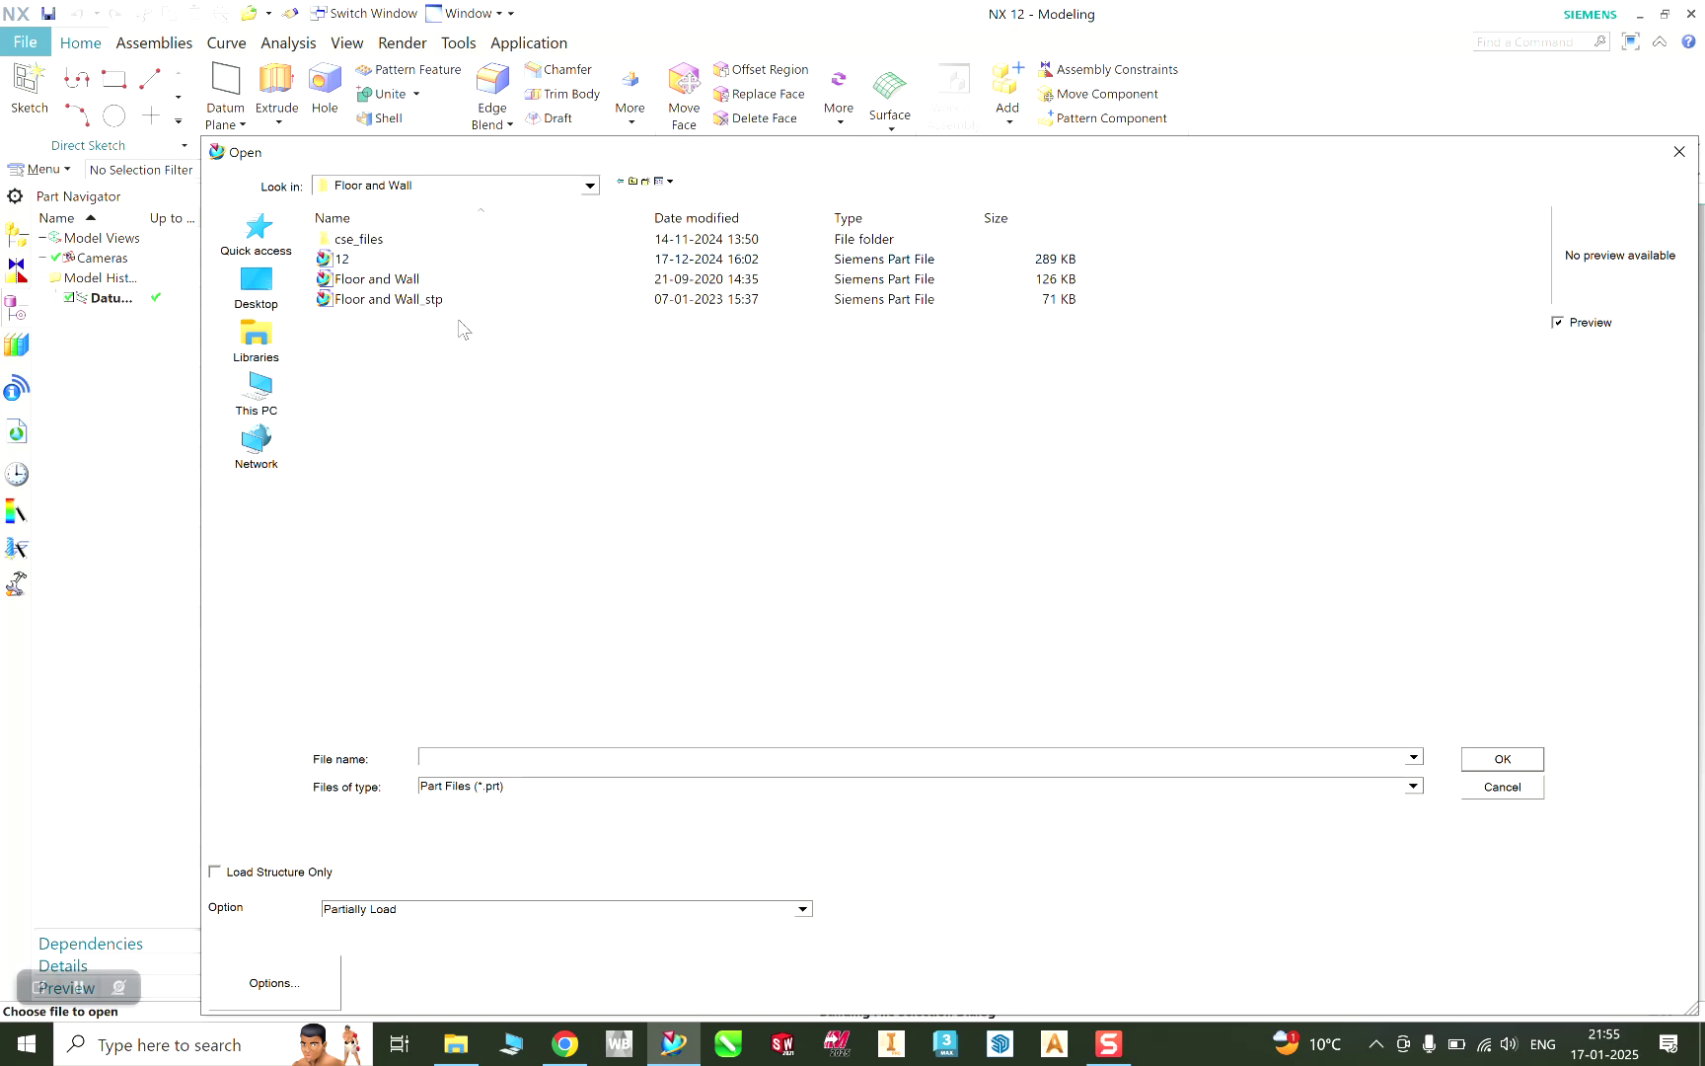
{"action": "left_click", "coordinate": [401, 282]}
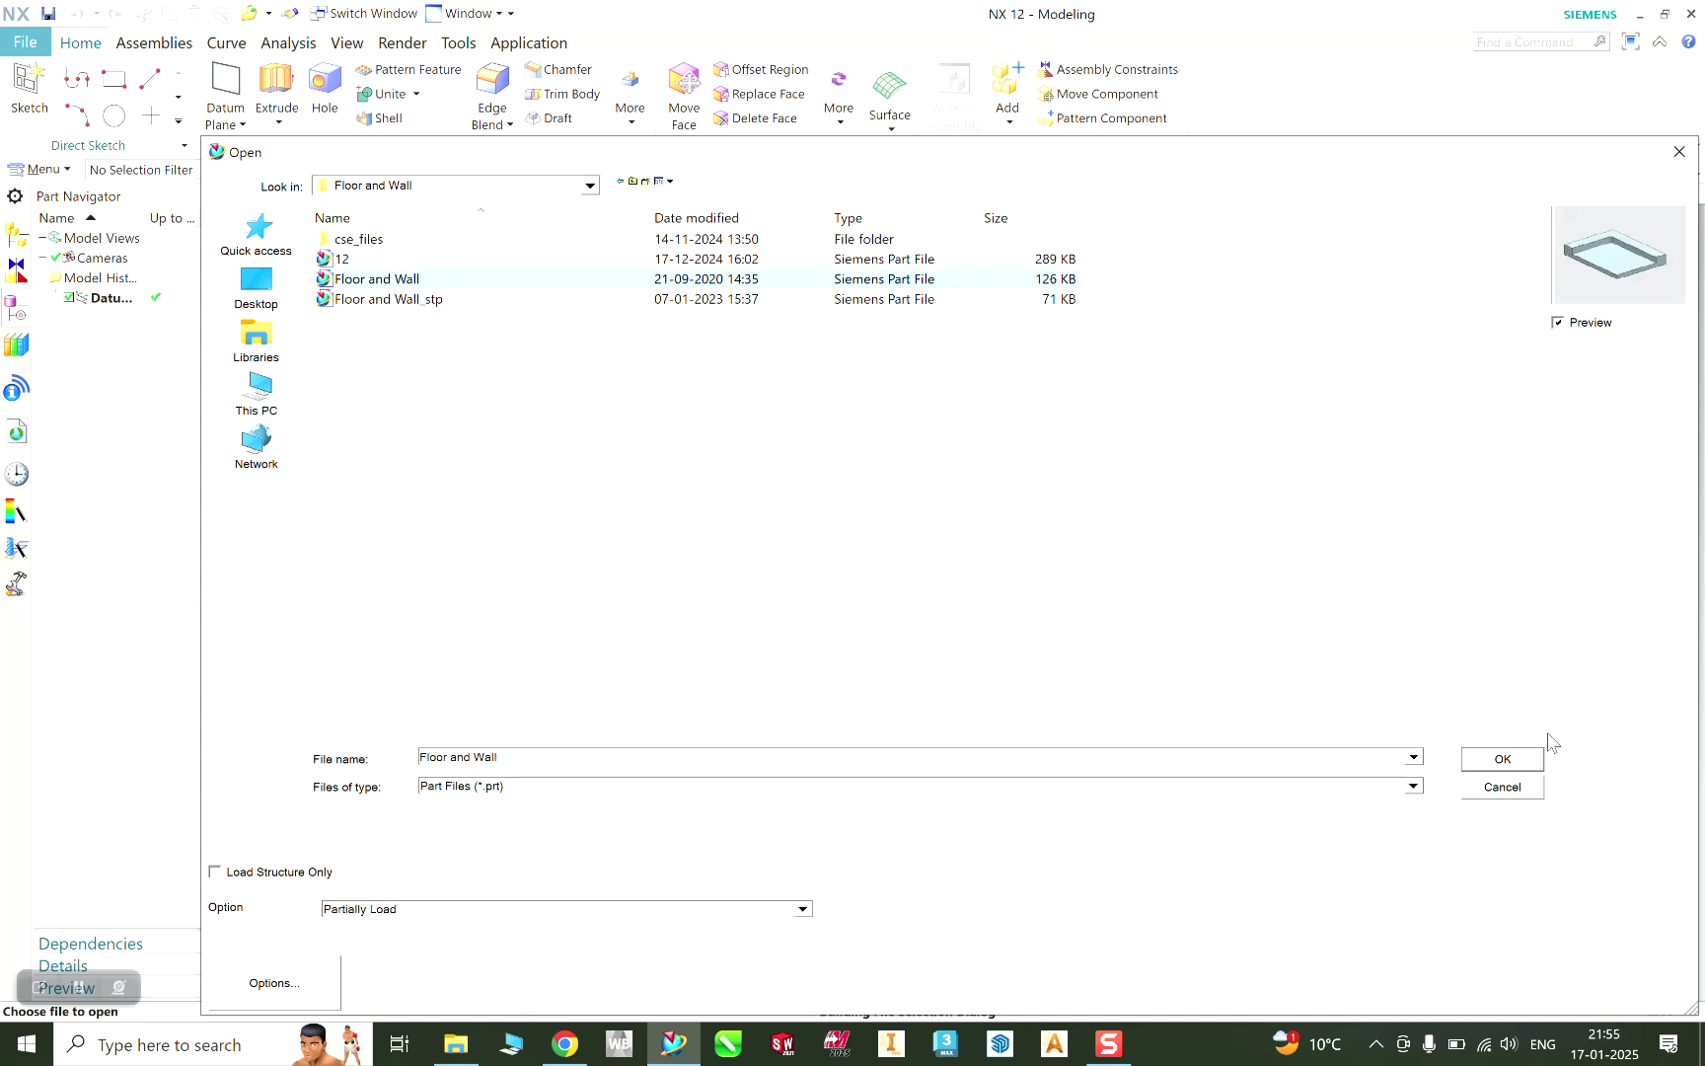
{"action": "left_click", "coordinate": [1524, 756]}
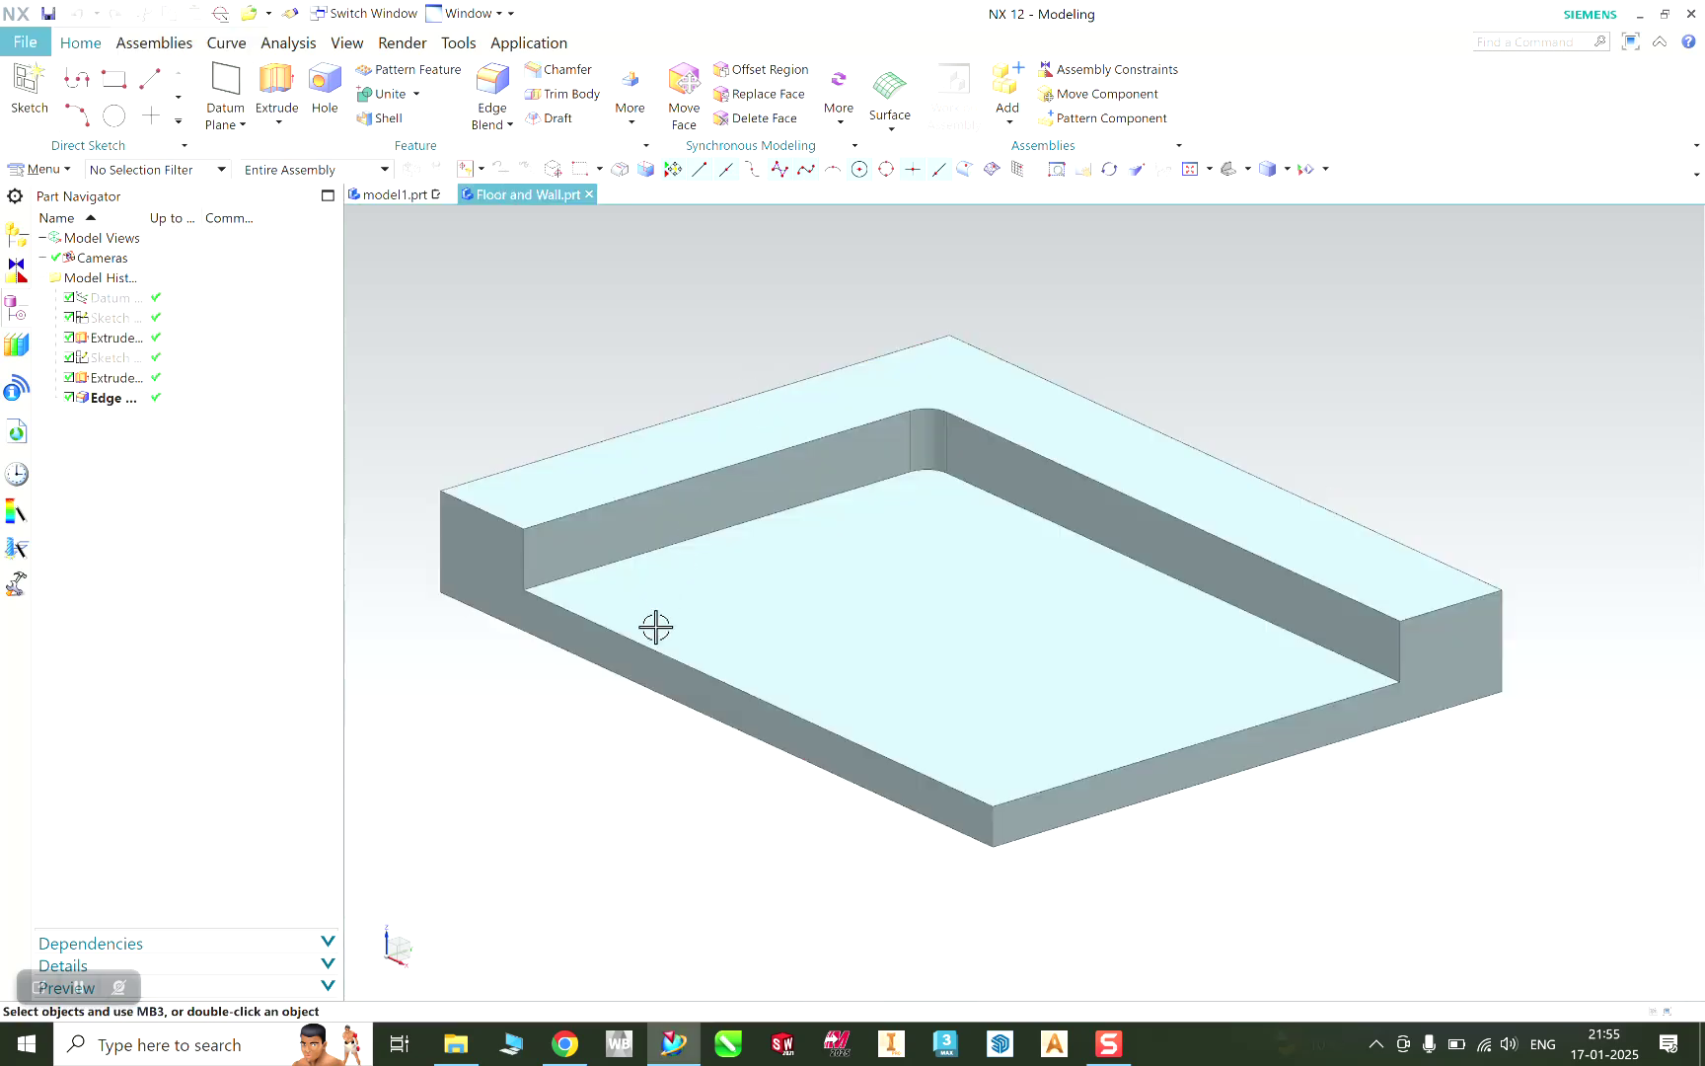
Step: Start the Manufacturing application with the cam_general session configuration and the mill_planar setup
{"action": "middle_click_drag", "start_coordinate": [609, 723], "coordinate": [644, 723]}
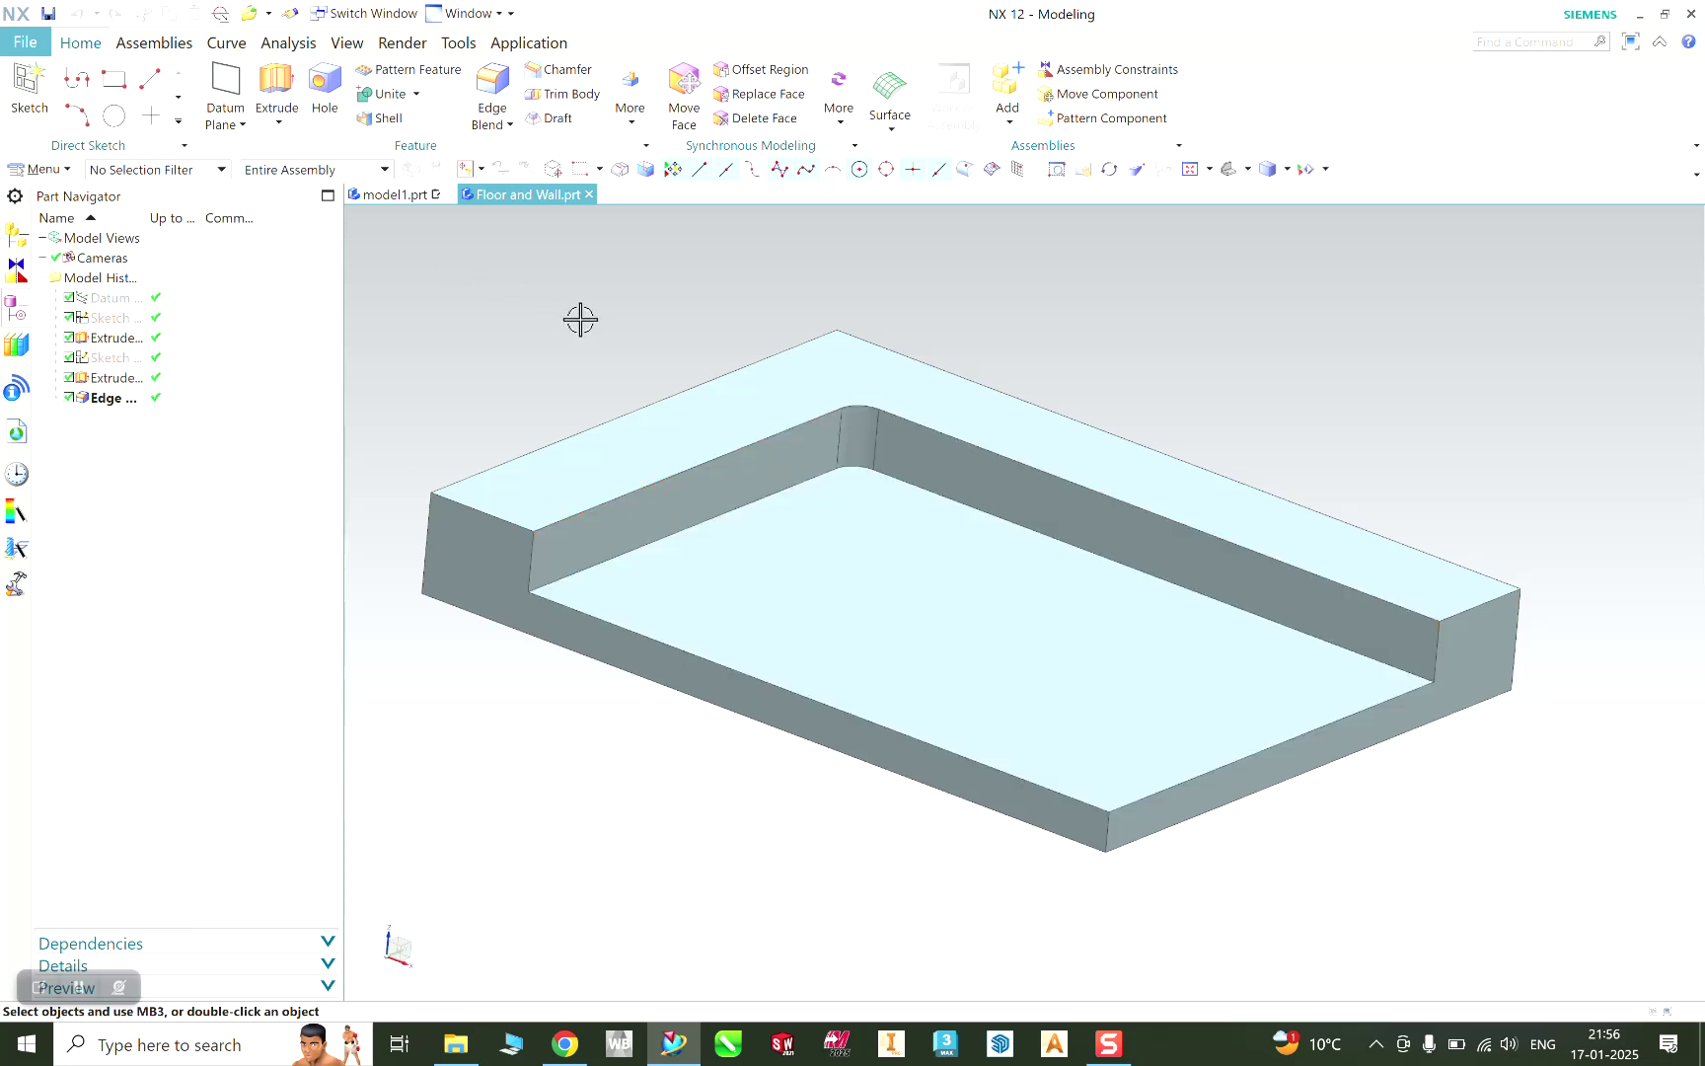
{"action": "left_click", "coordinate": [525, 45]}
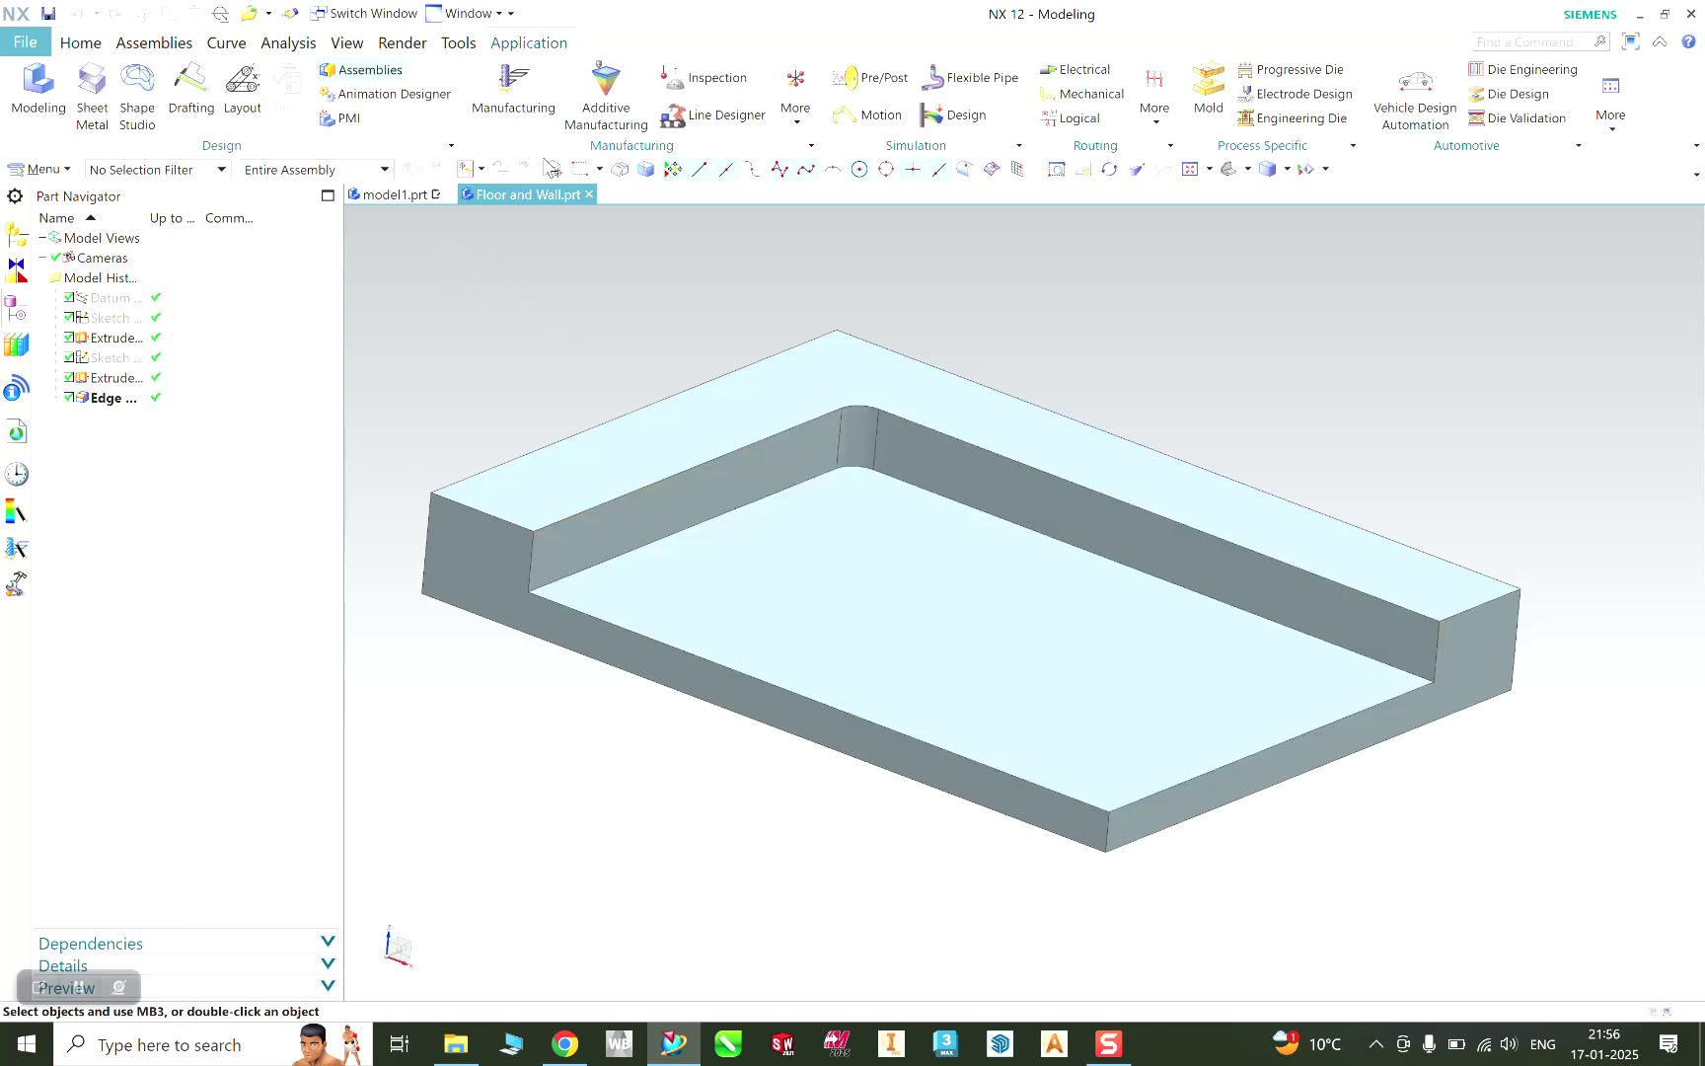
{"action": "left_click", "coordinate": [515, 103]}
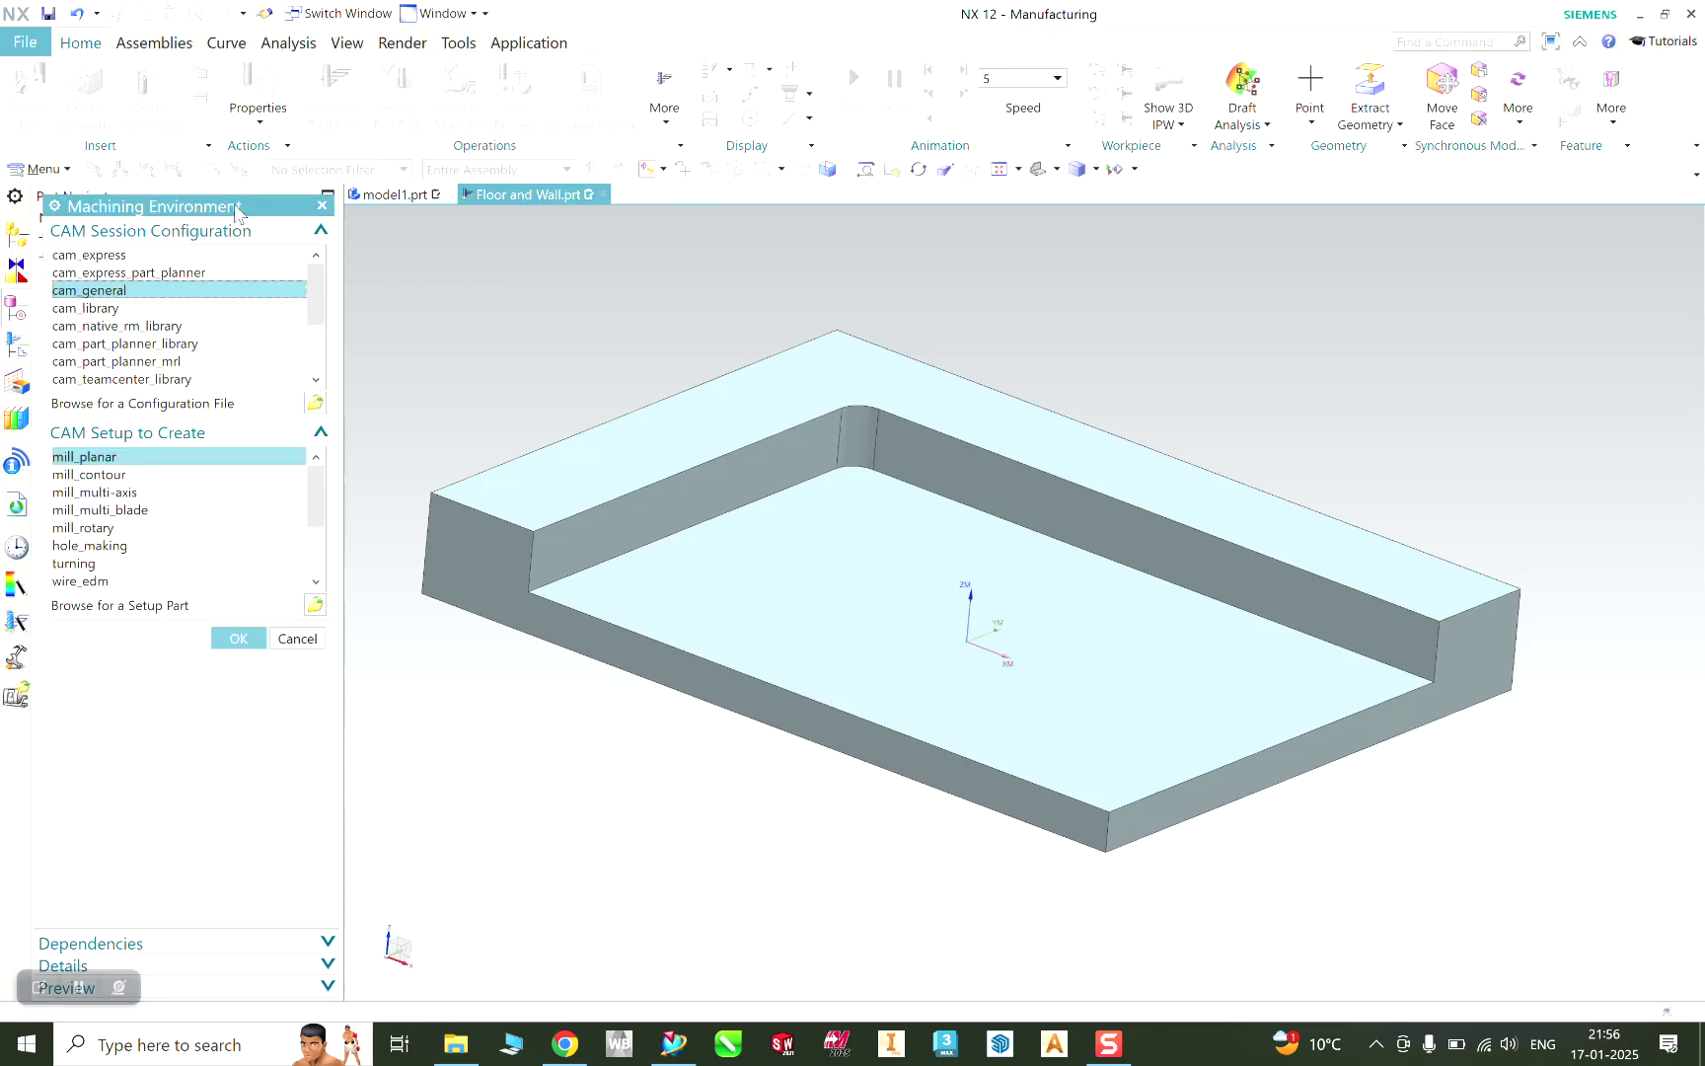
{"action": "left_click_drag", "start_coordinate": [237, 210], "coordinate": [299, 219]}
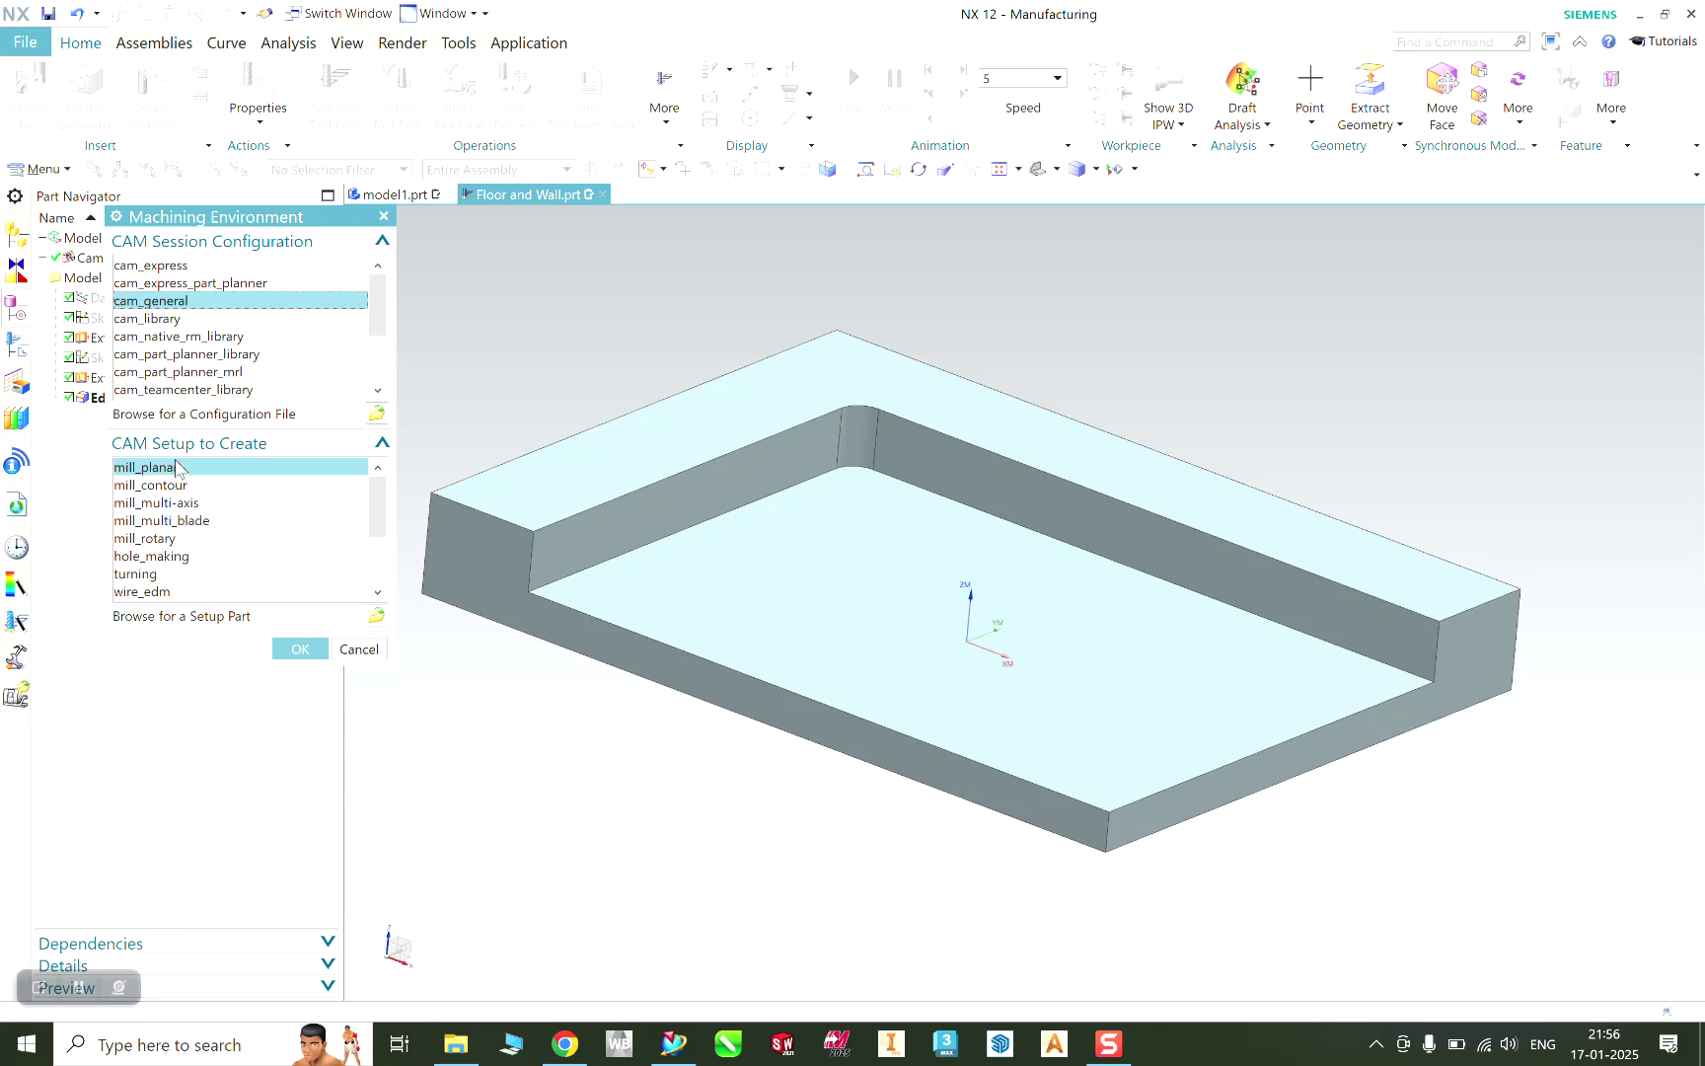
{"action": "left_click", "coordinate": [300, 648]}
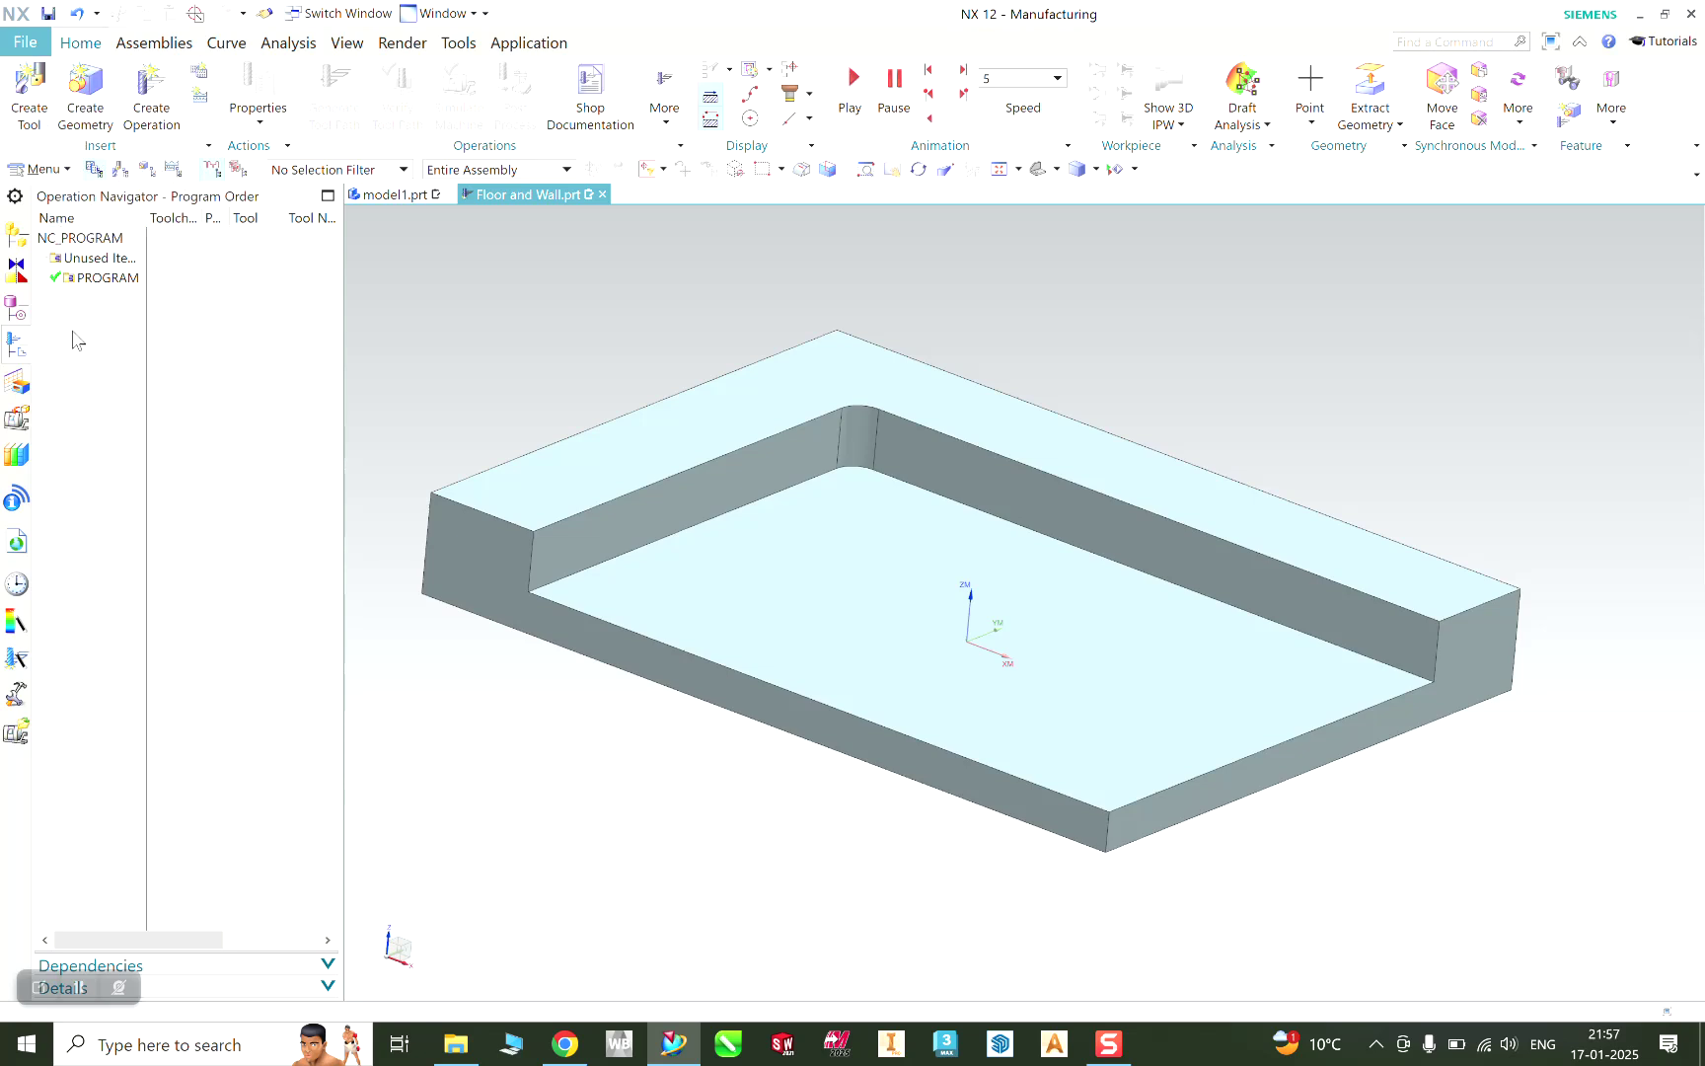
Step: In the geometry view of the operations, move the MCS_MILL origin to Z 25 at the part's top face
{"action": "left_click", "coordinate": [146, 169]}
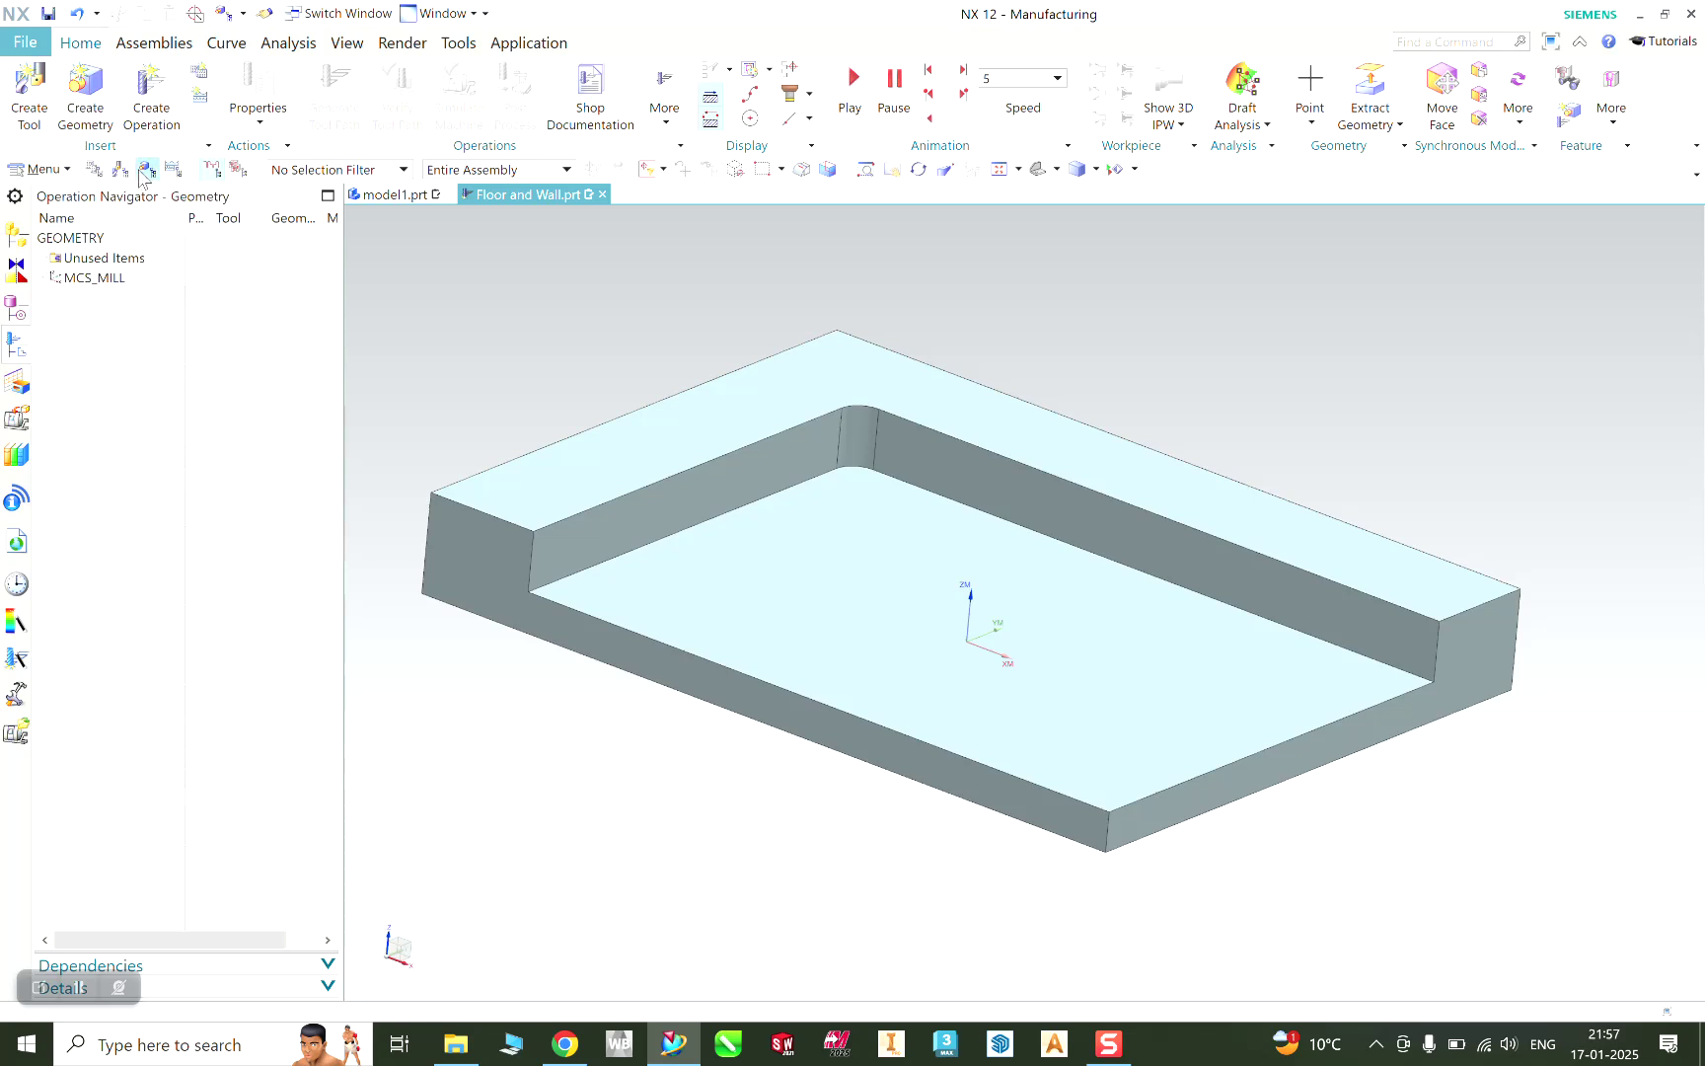
{"action": "left_click", "coordinate": [1056, 172]}
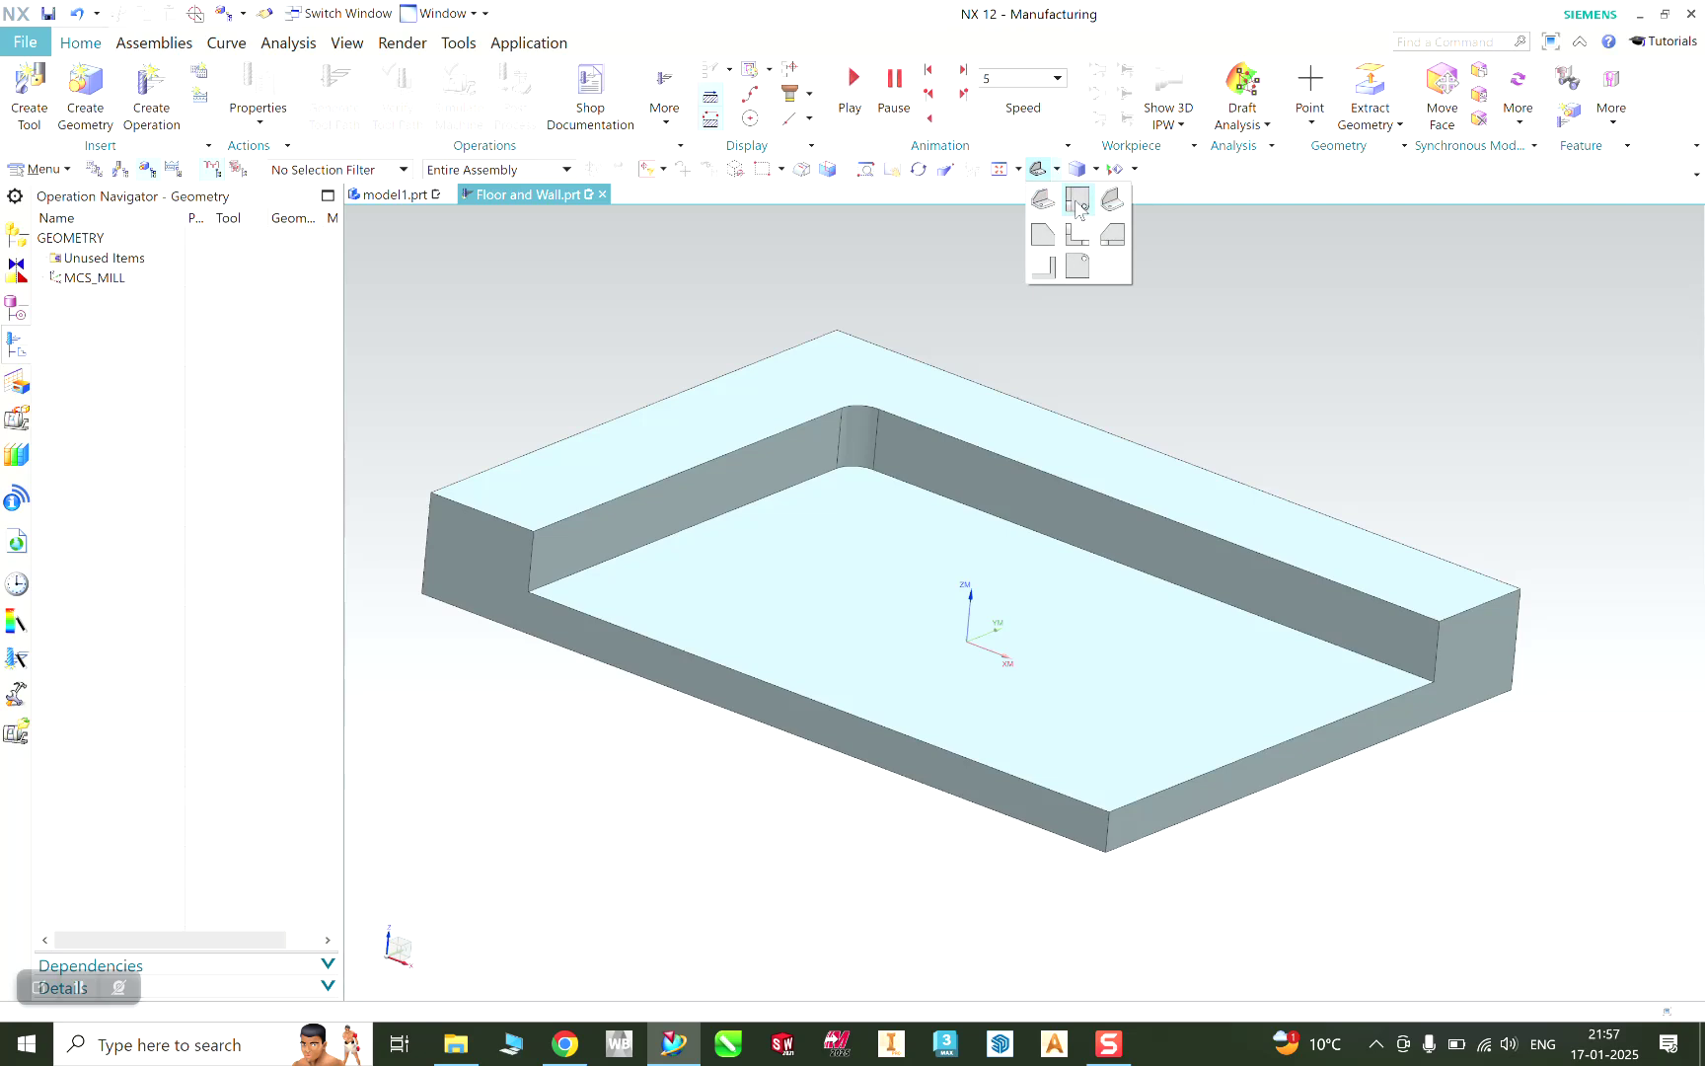
{"action": "left_click", "coordinate": [1077, 204]}
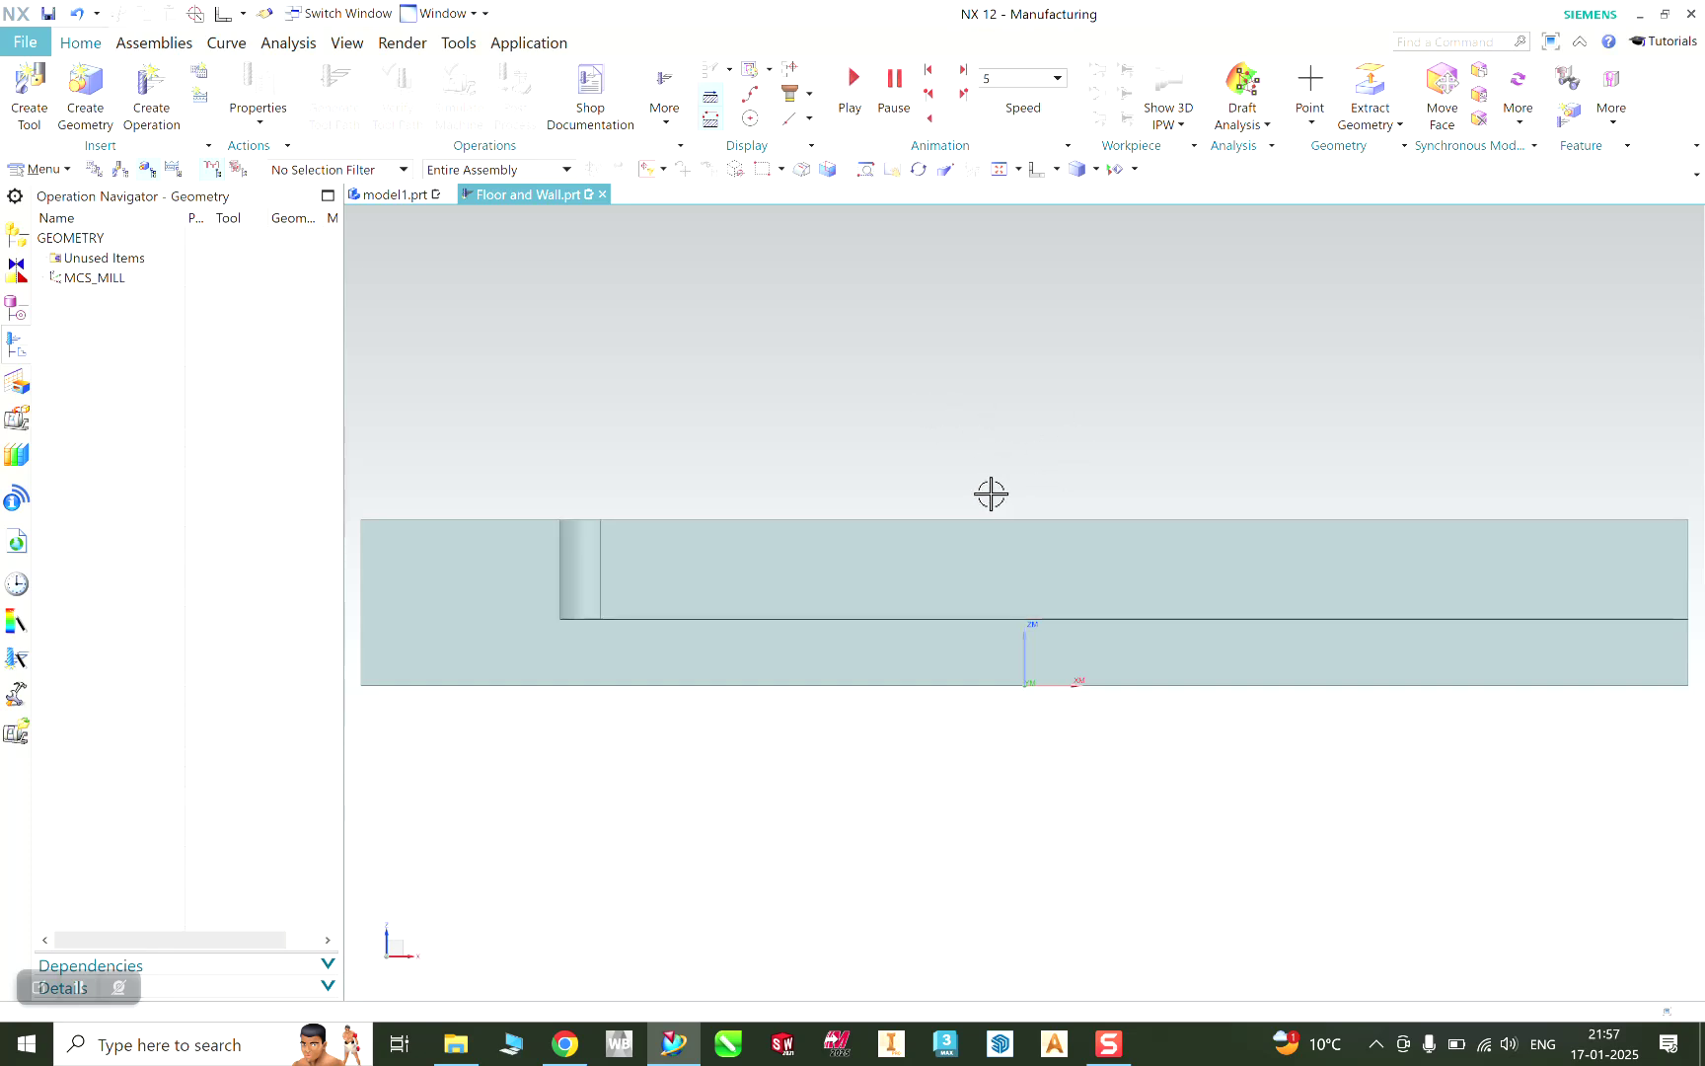
{"action": "left_click", "coordinate": [55, 278]}
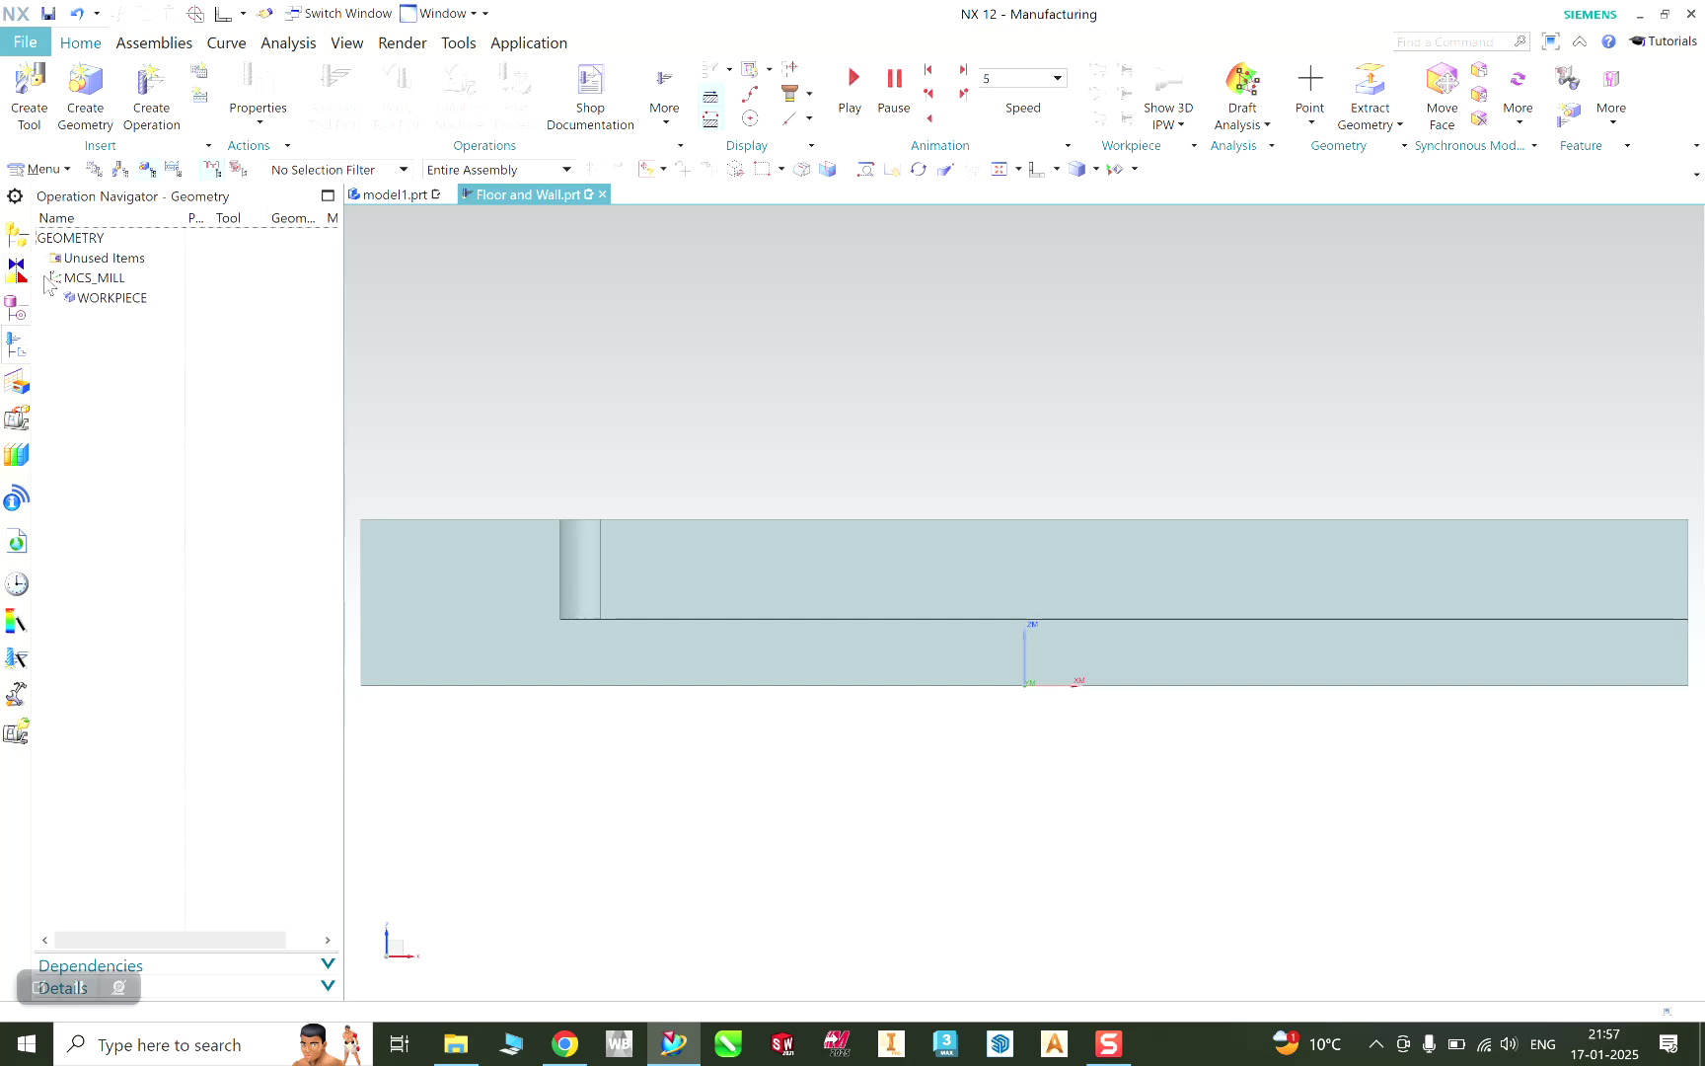
{"action": "left_click", "coordinate": [98, 278]}
{"action": "double_click", "coordinate": [102, 281]}
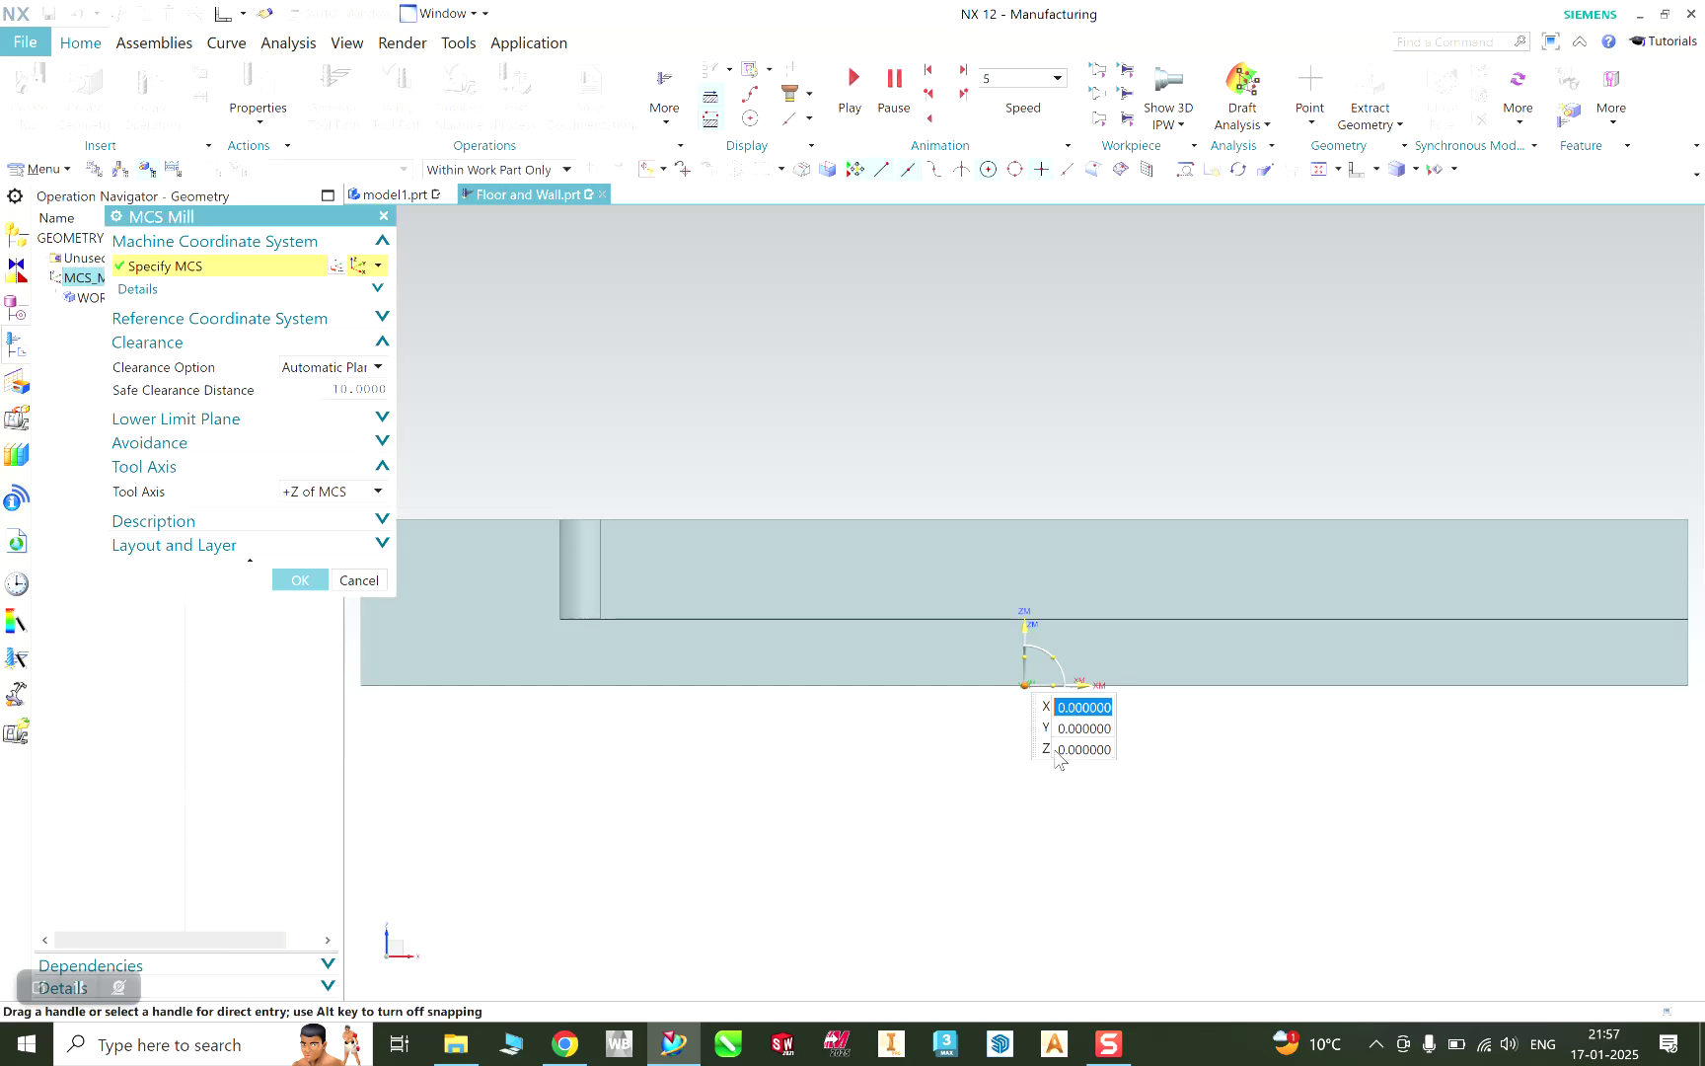
{"action": "left_click", "coordinate": [1064, 752]}
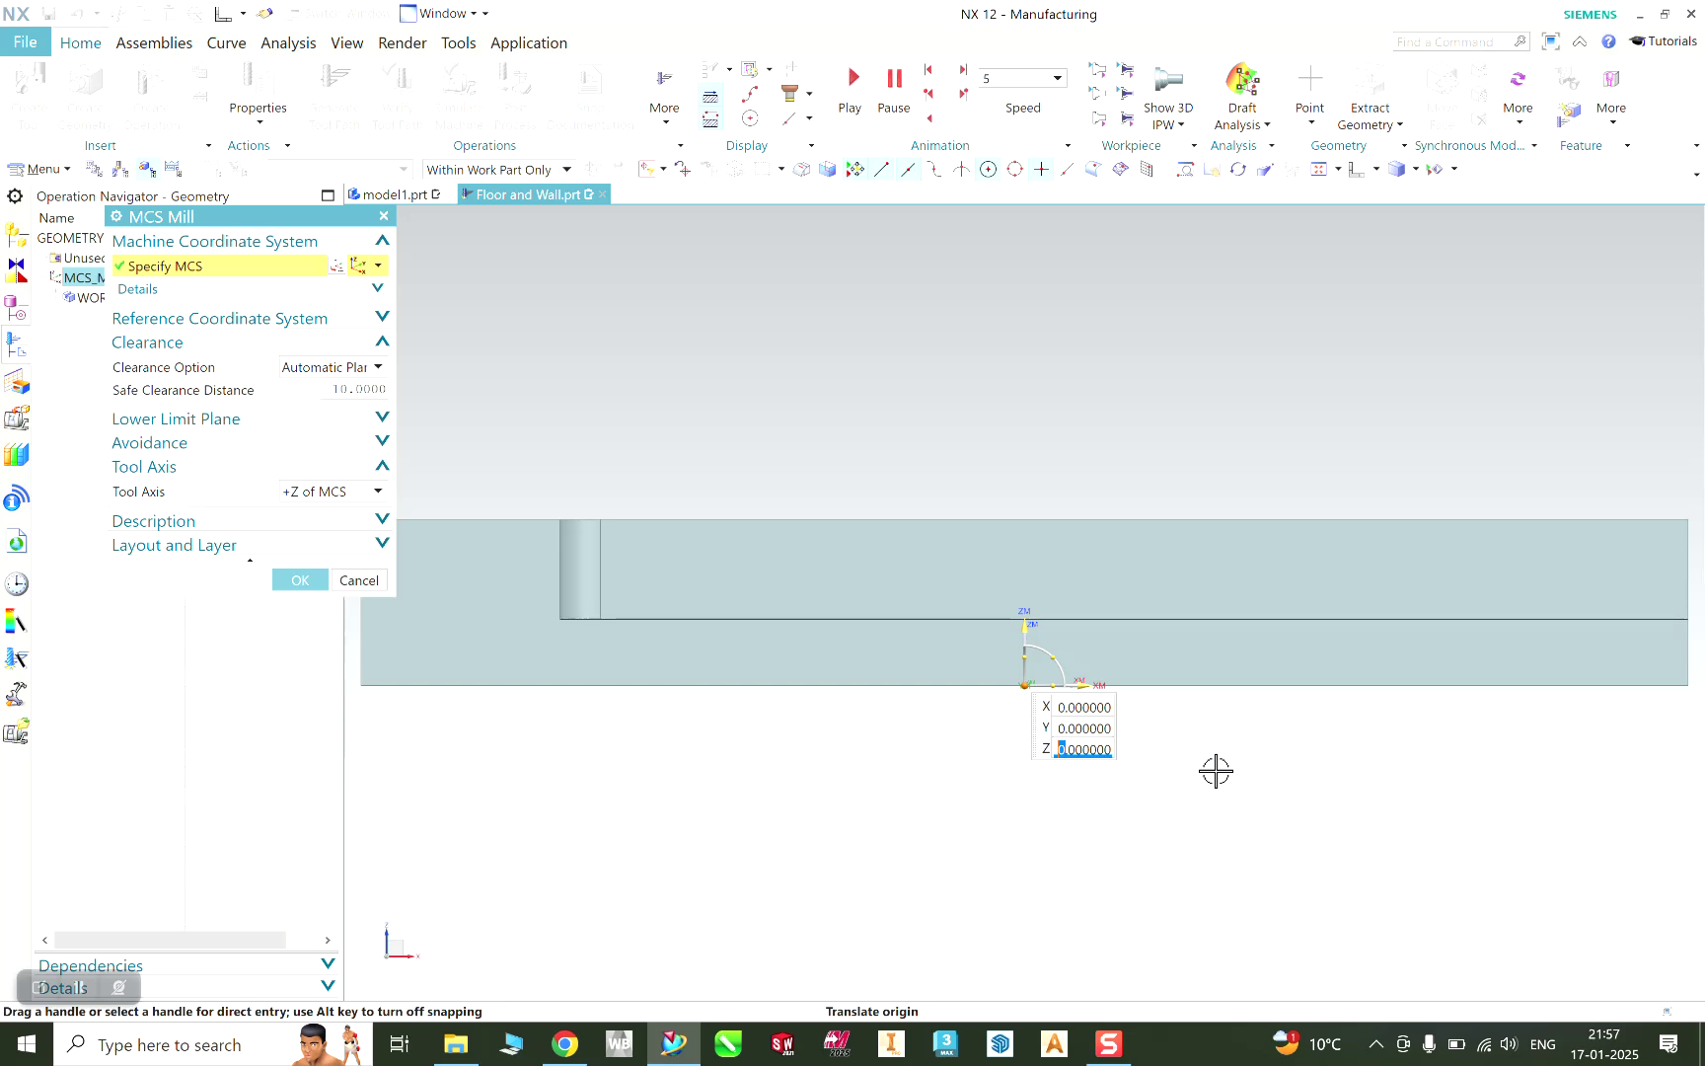
{"action": "type", "text": "2"}
{"action": "type", "text": "5"}
{"action": "key", "text": "Return"}
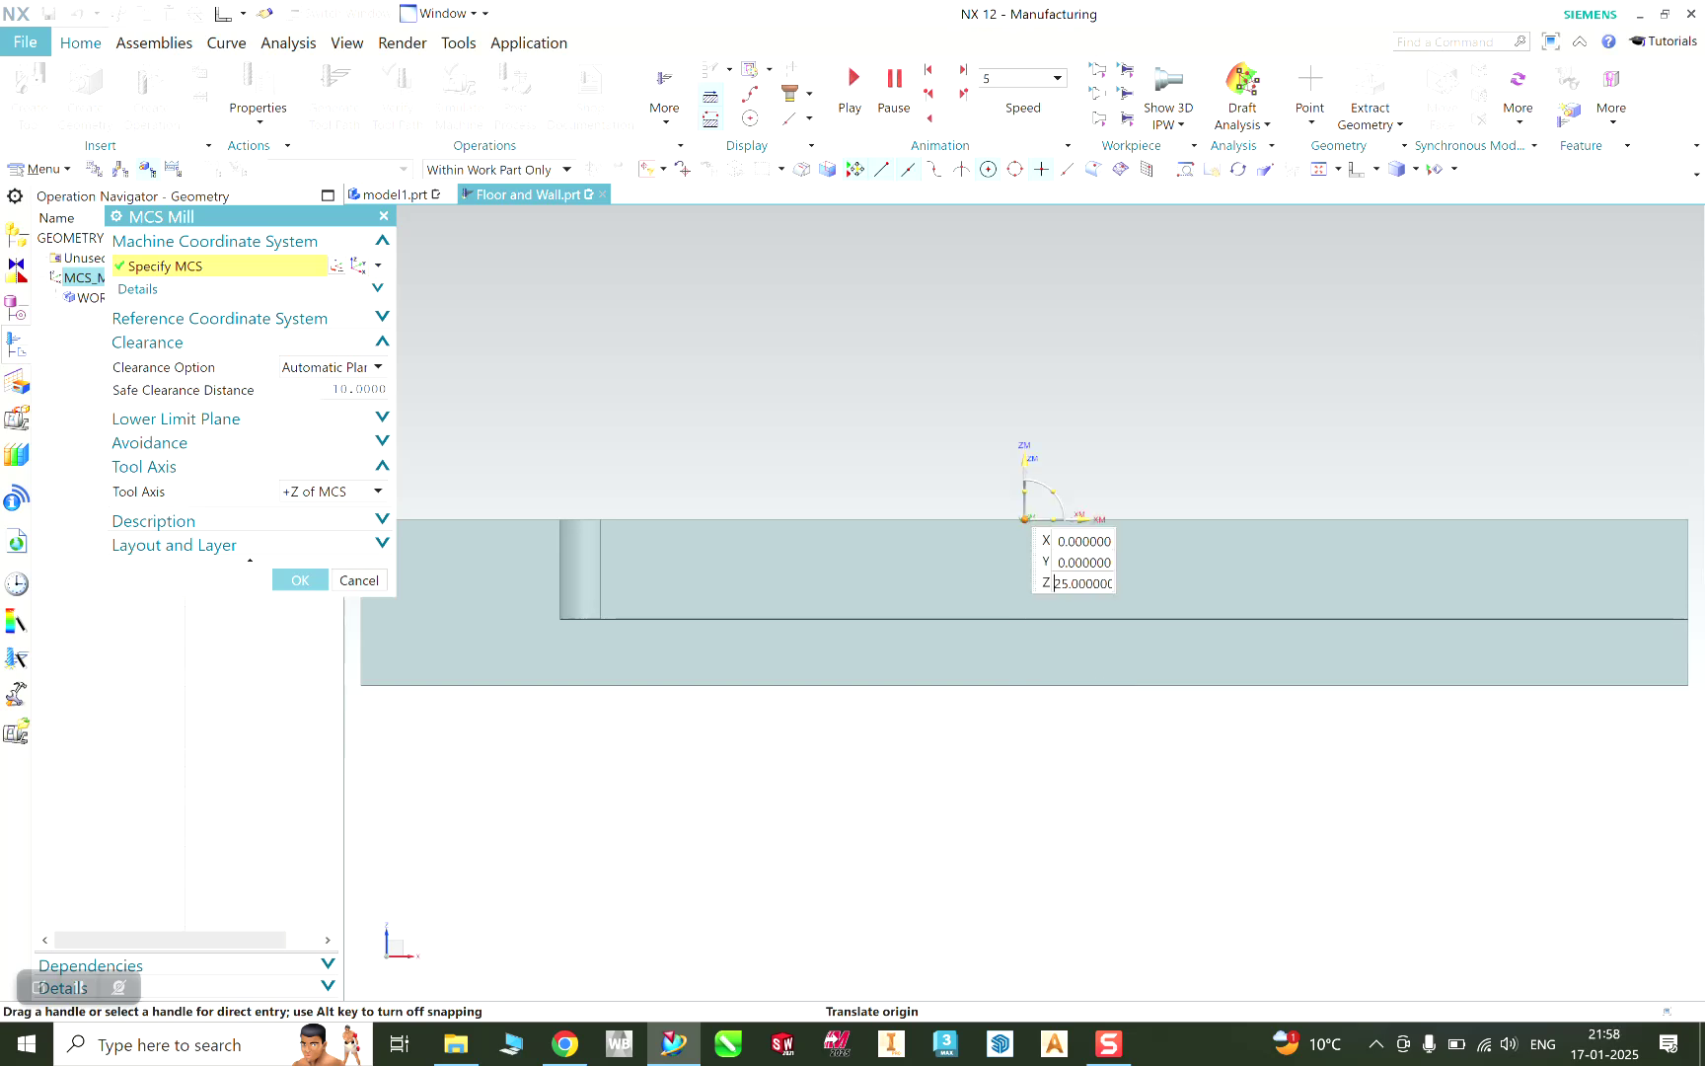
{"action": "left_click", "coordinate": [299, 580]}
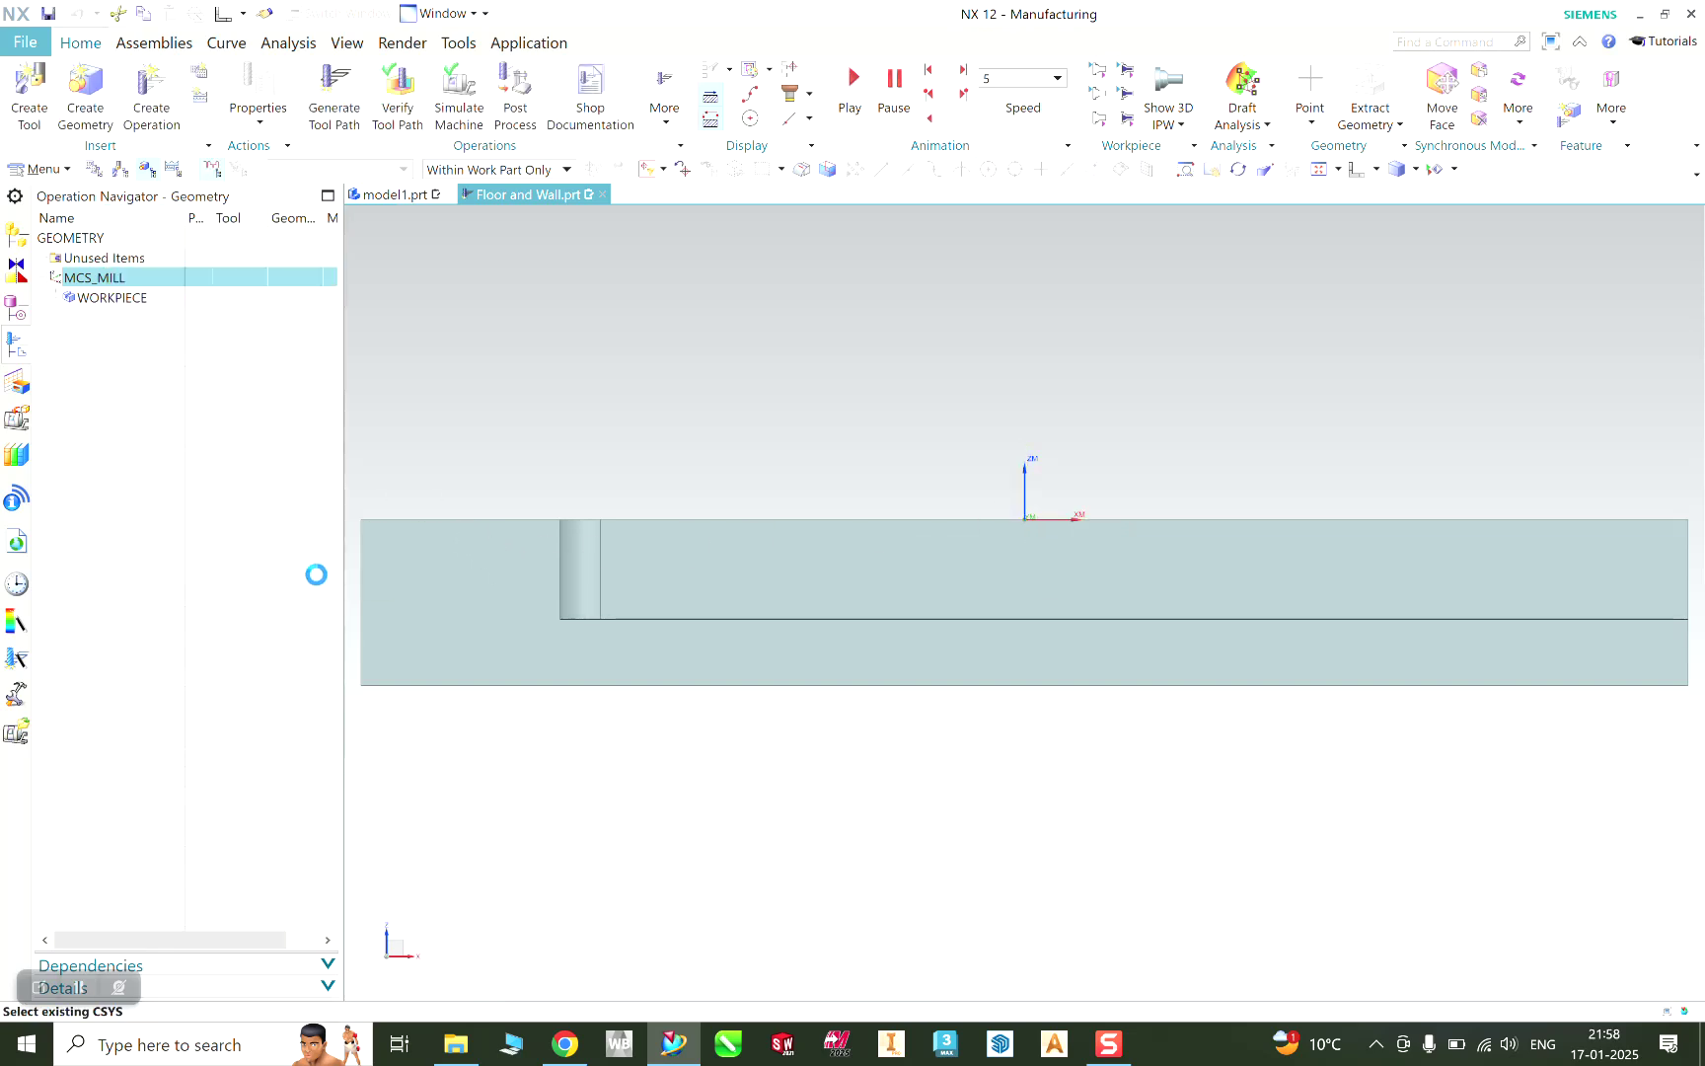
Step: Specify the solid body as the part geometry of WORKPIECE
{"action": "right_click", "coordinate": [983, 366]}
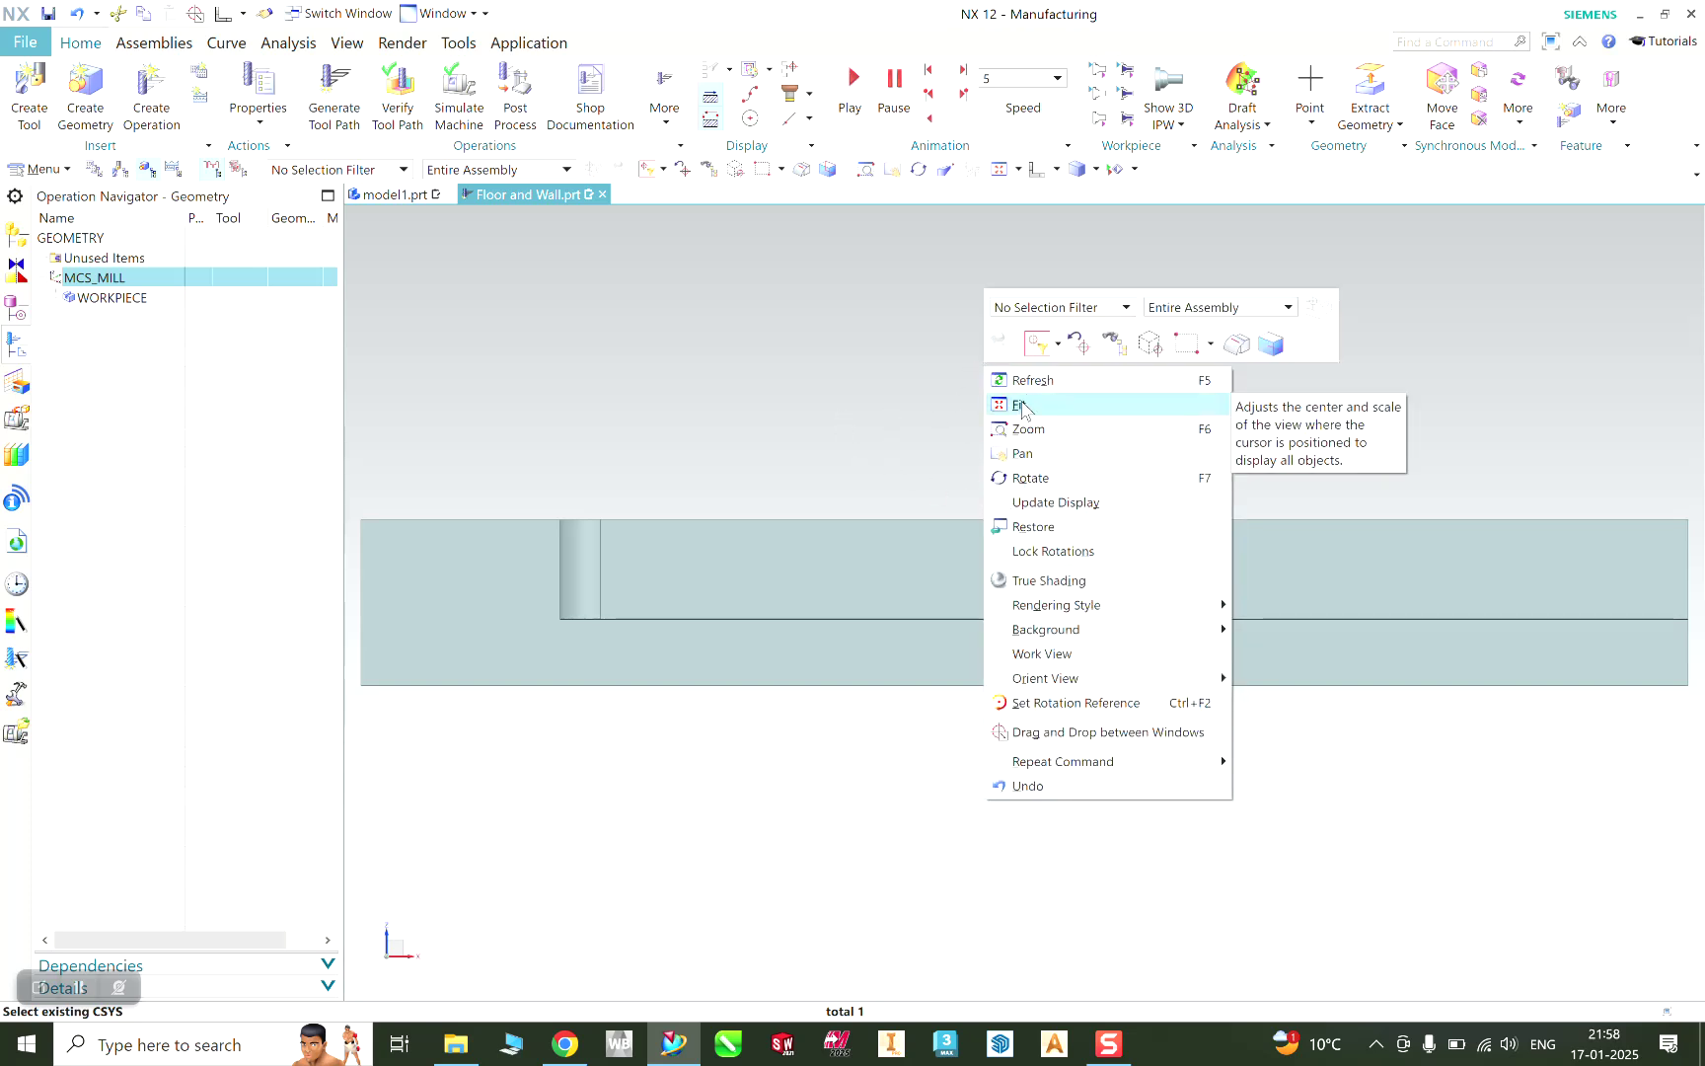
{"action": "mouse_move", "coordinate": [1110, 679]}
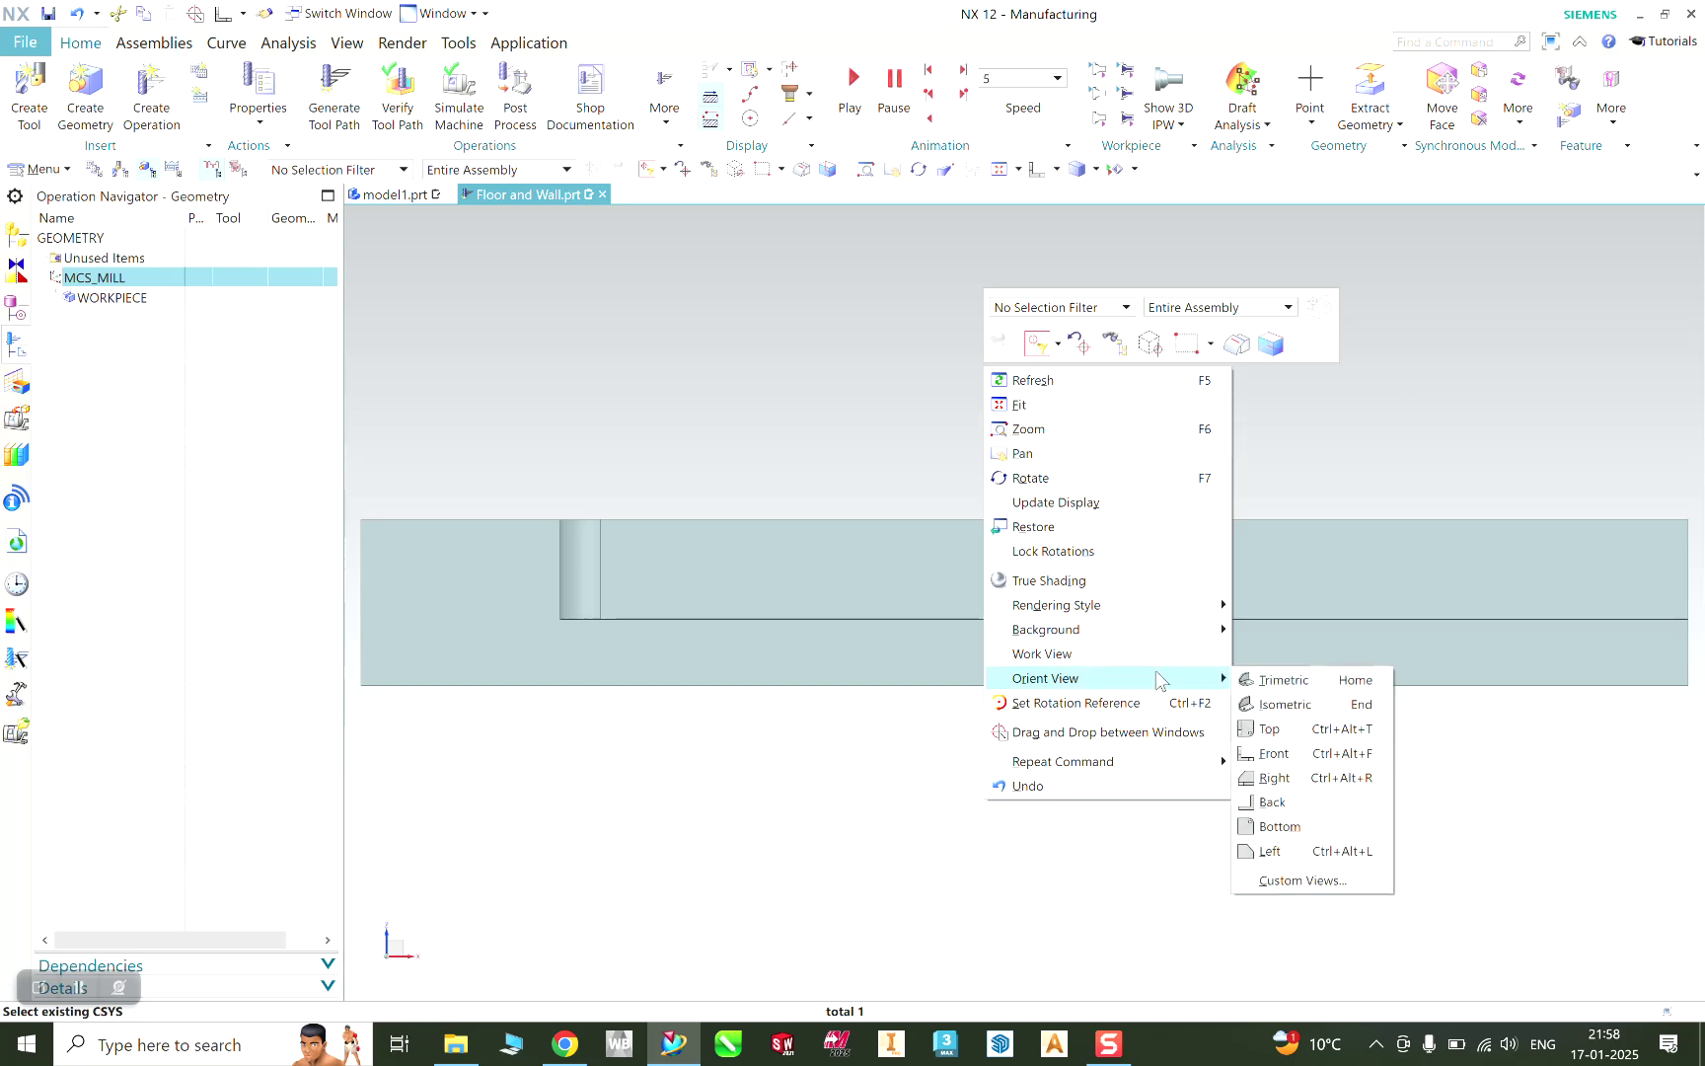
{"action": "left_click", "coordinate": [1273, 707]}
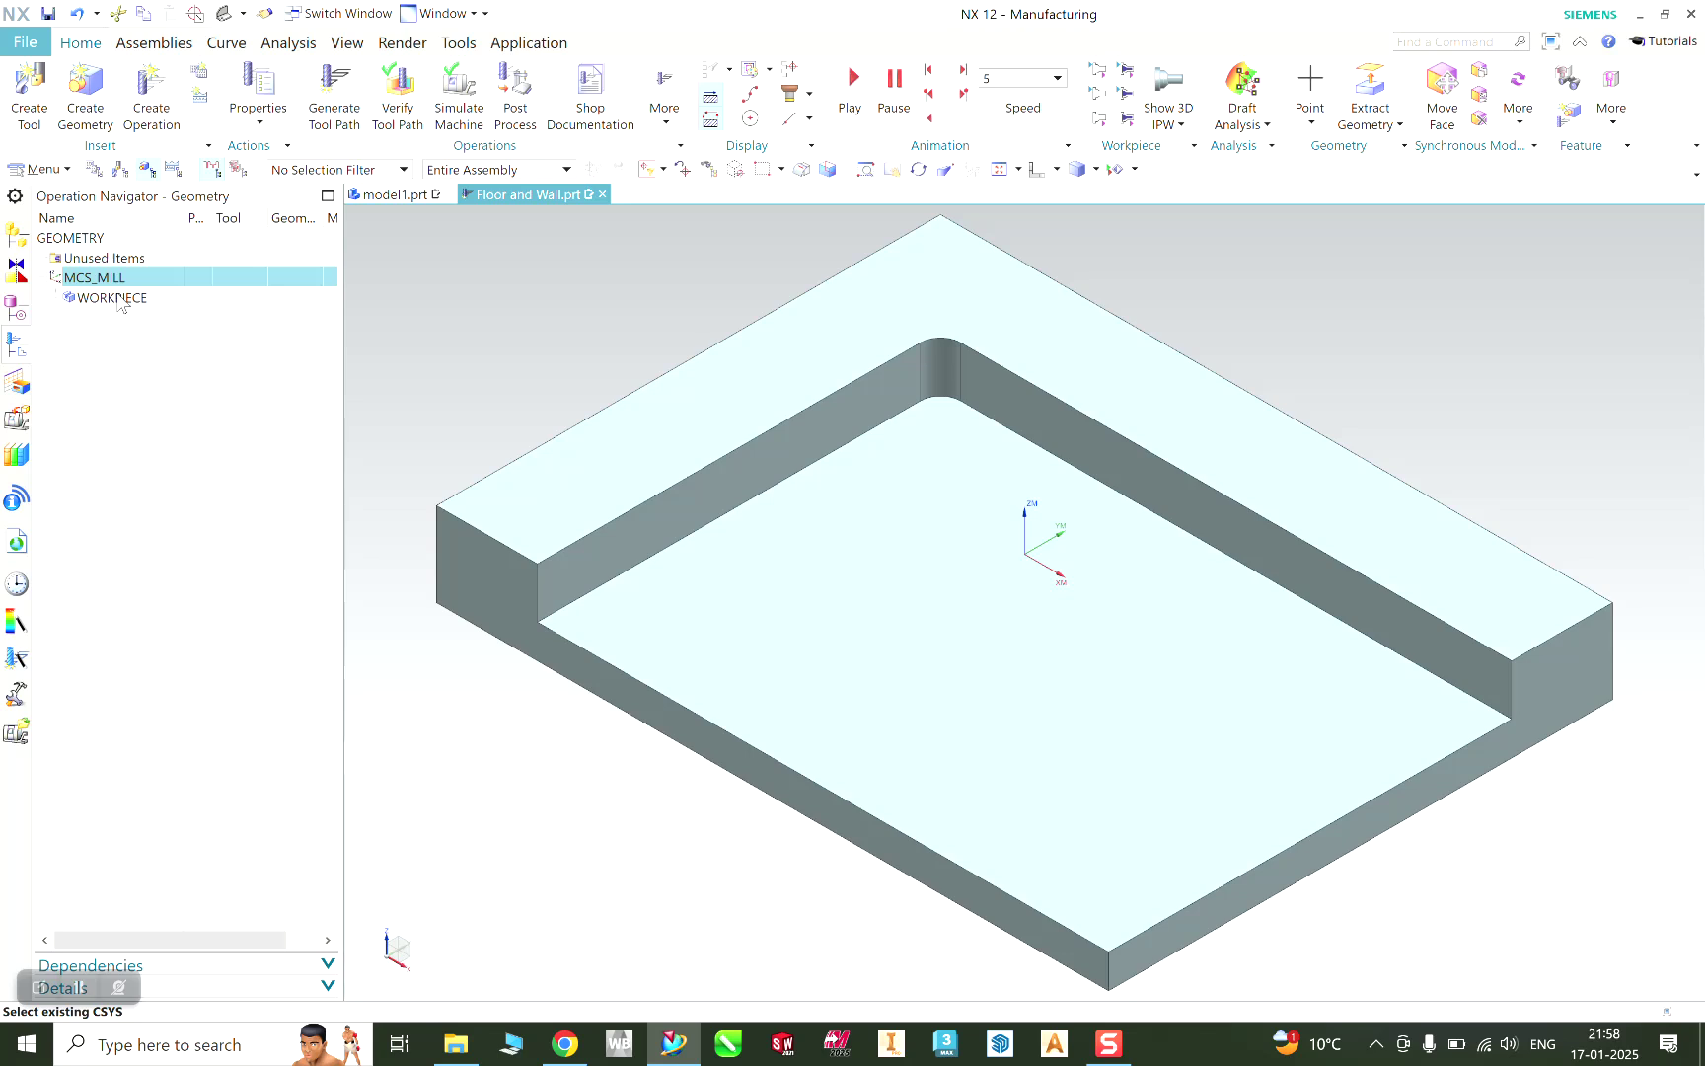
{"action": "double_click", "coordinate": [112, 298]}
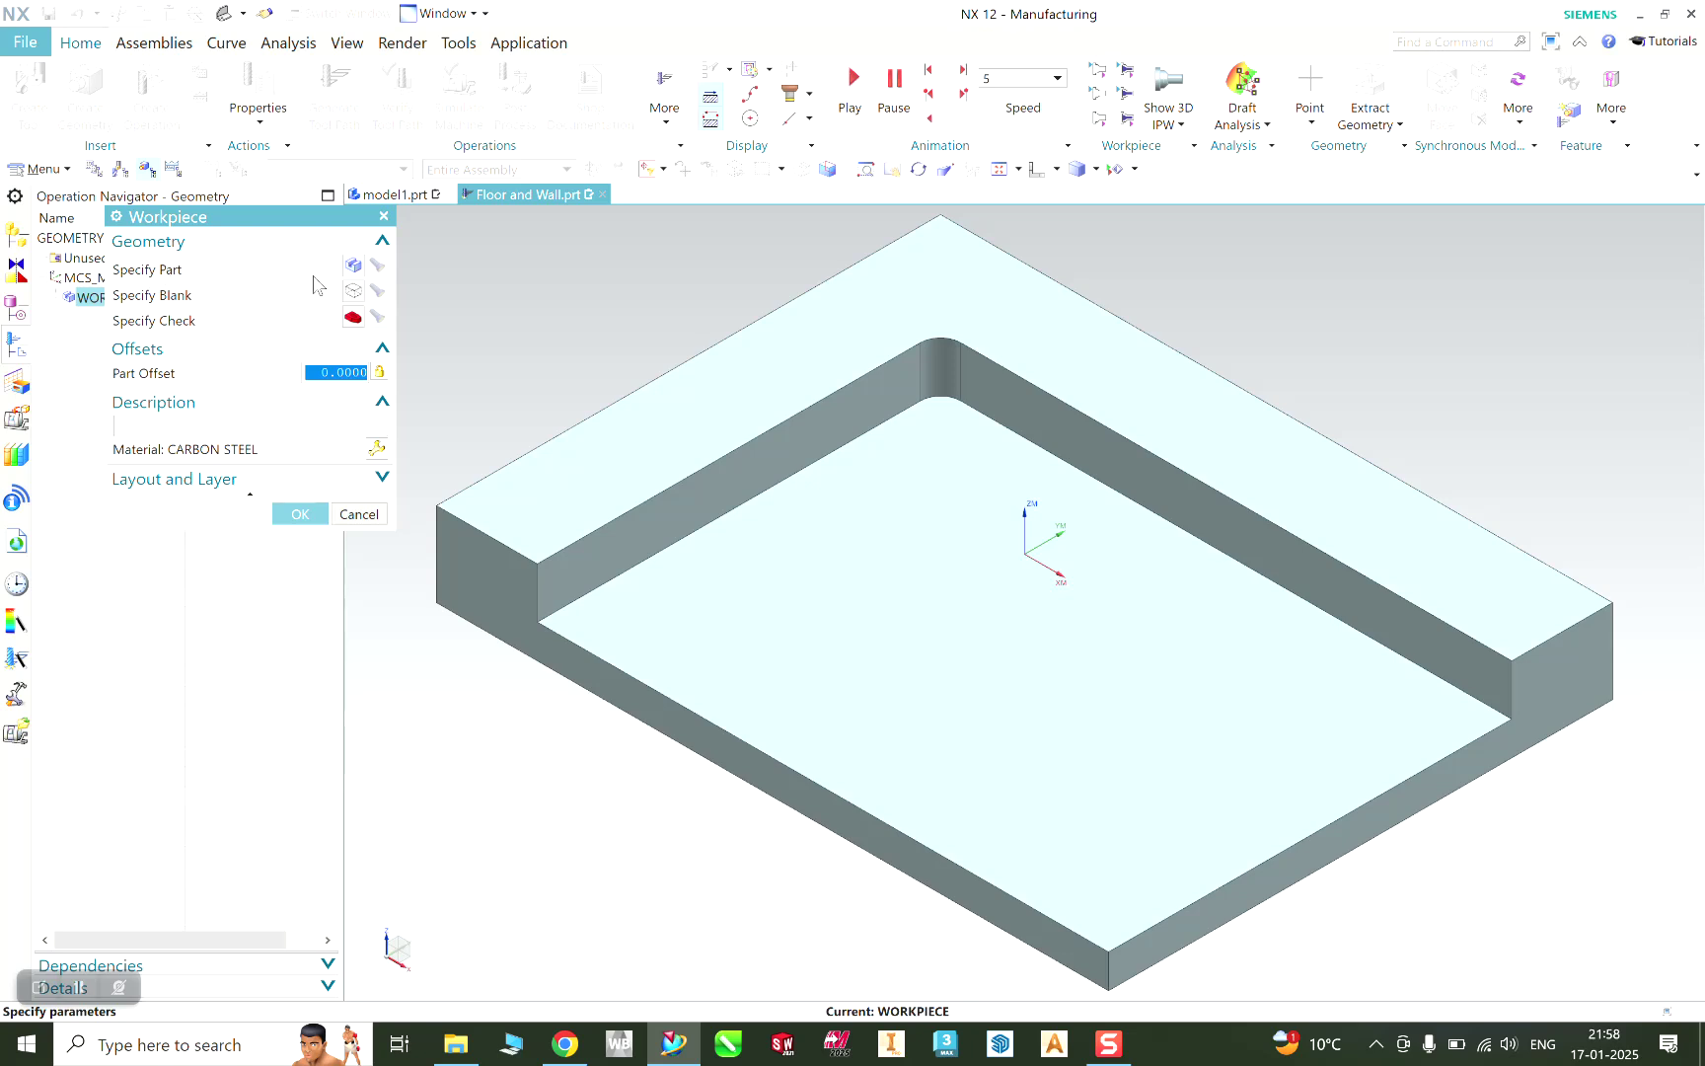
{"action": "left_click", "coordinate": [353, 264]}
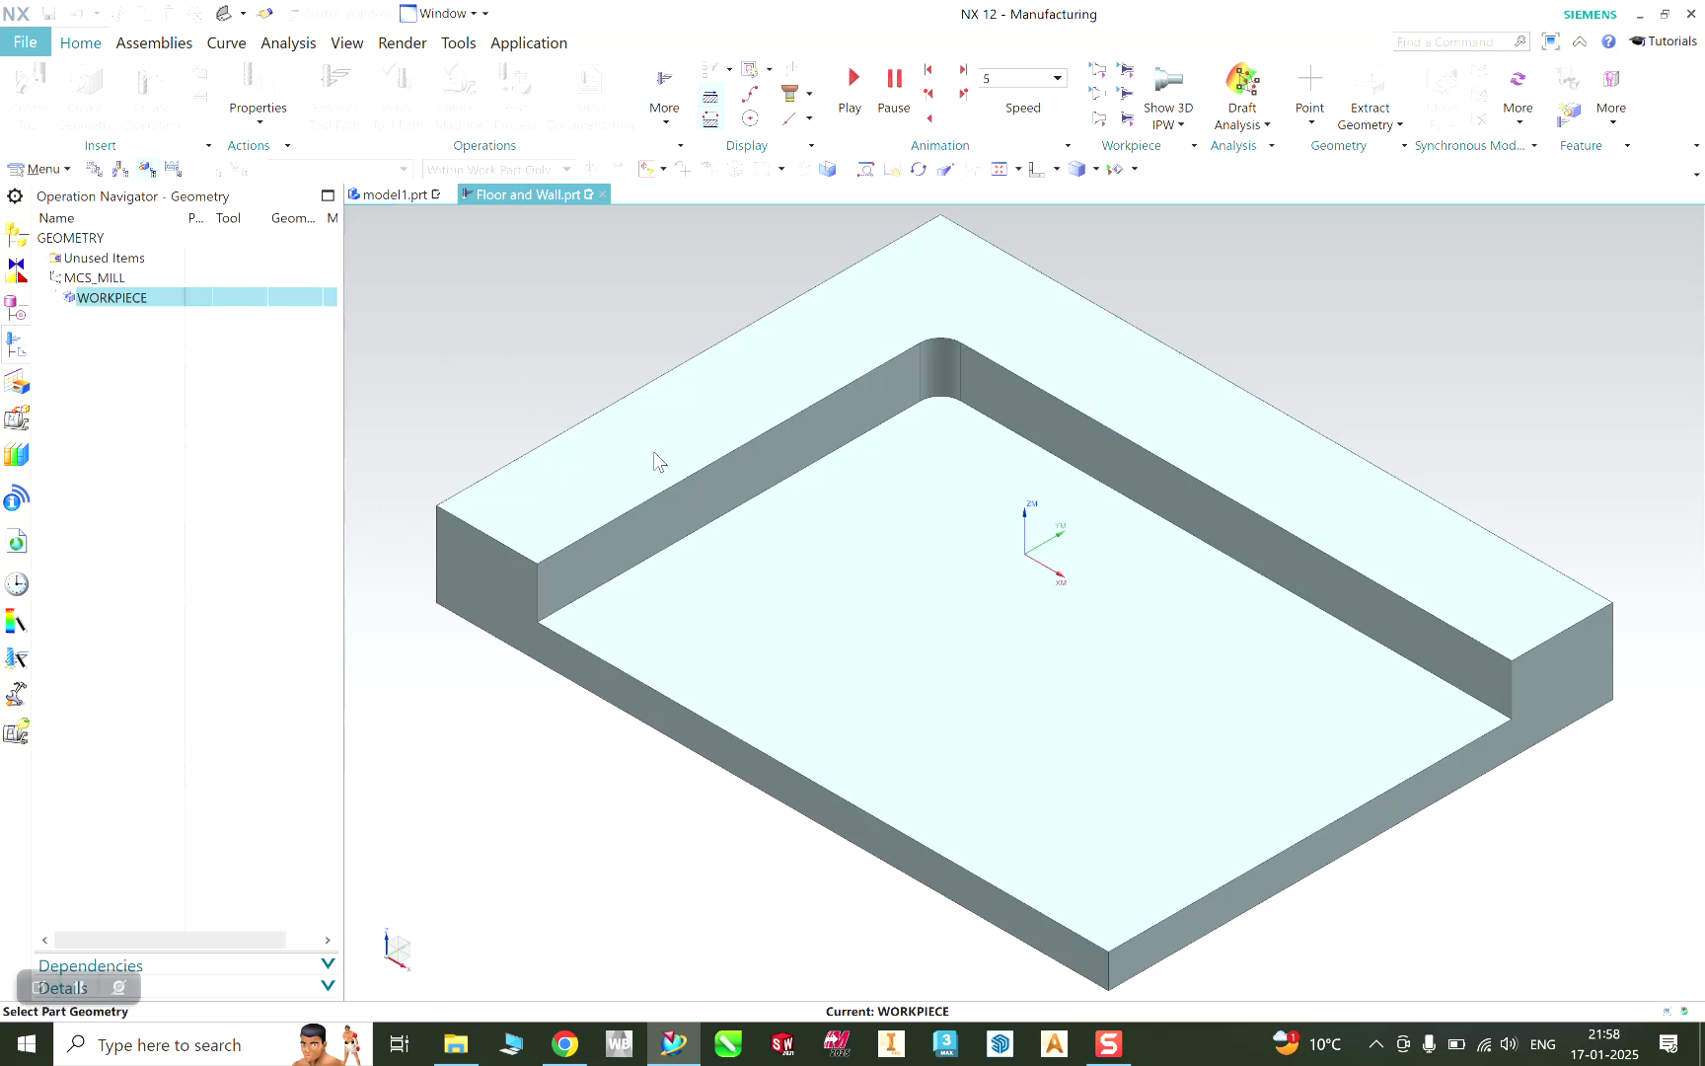
{"action": "left_click", "coordinate": [717, 459]}
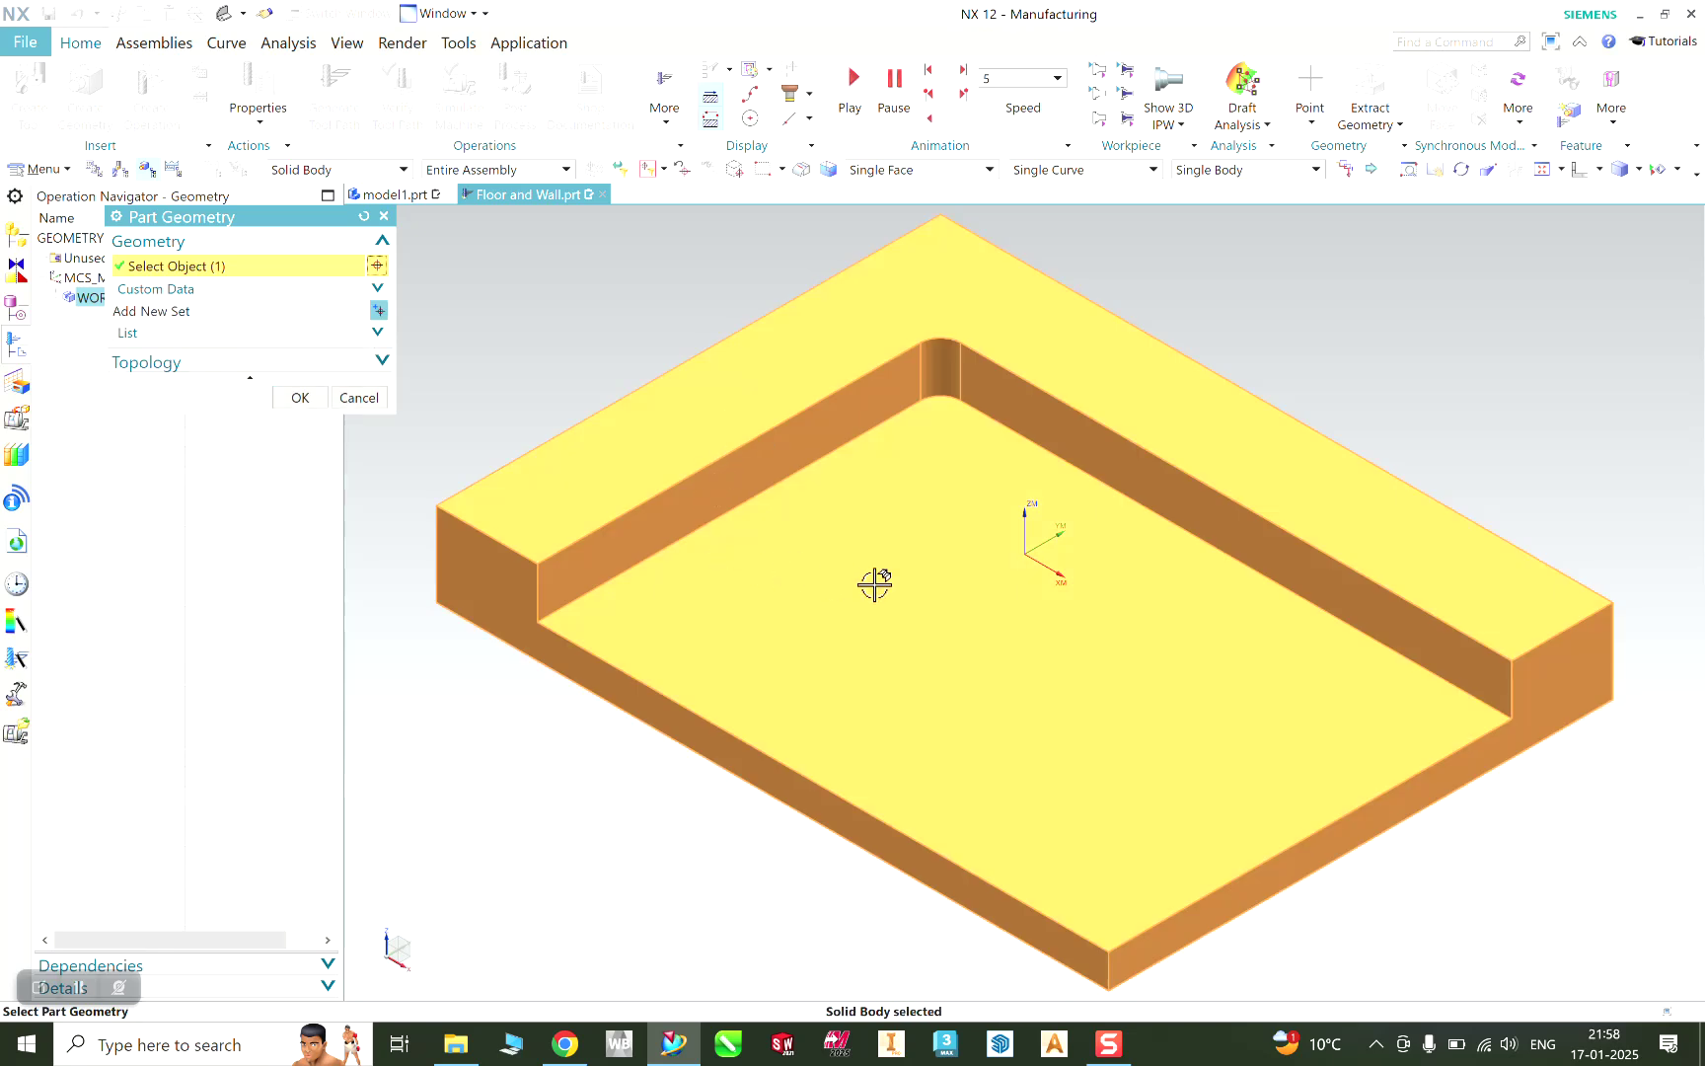
{"action": "left_click", "coordinate": [300, 398]}
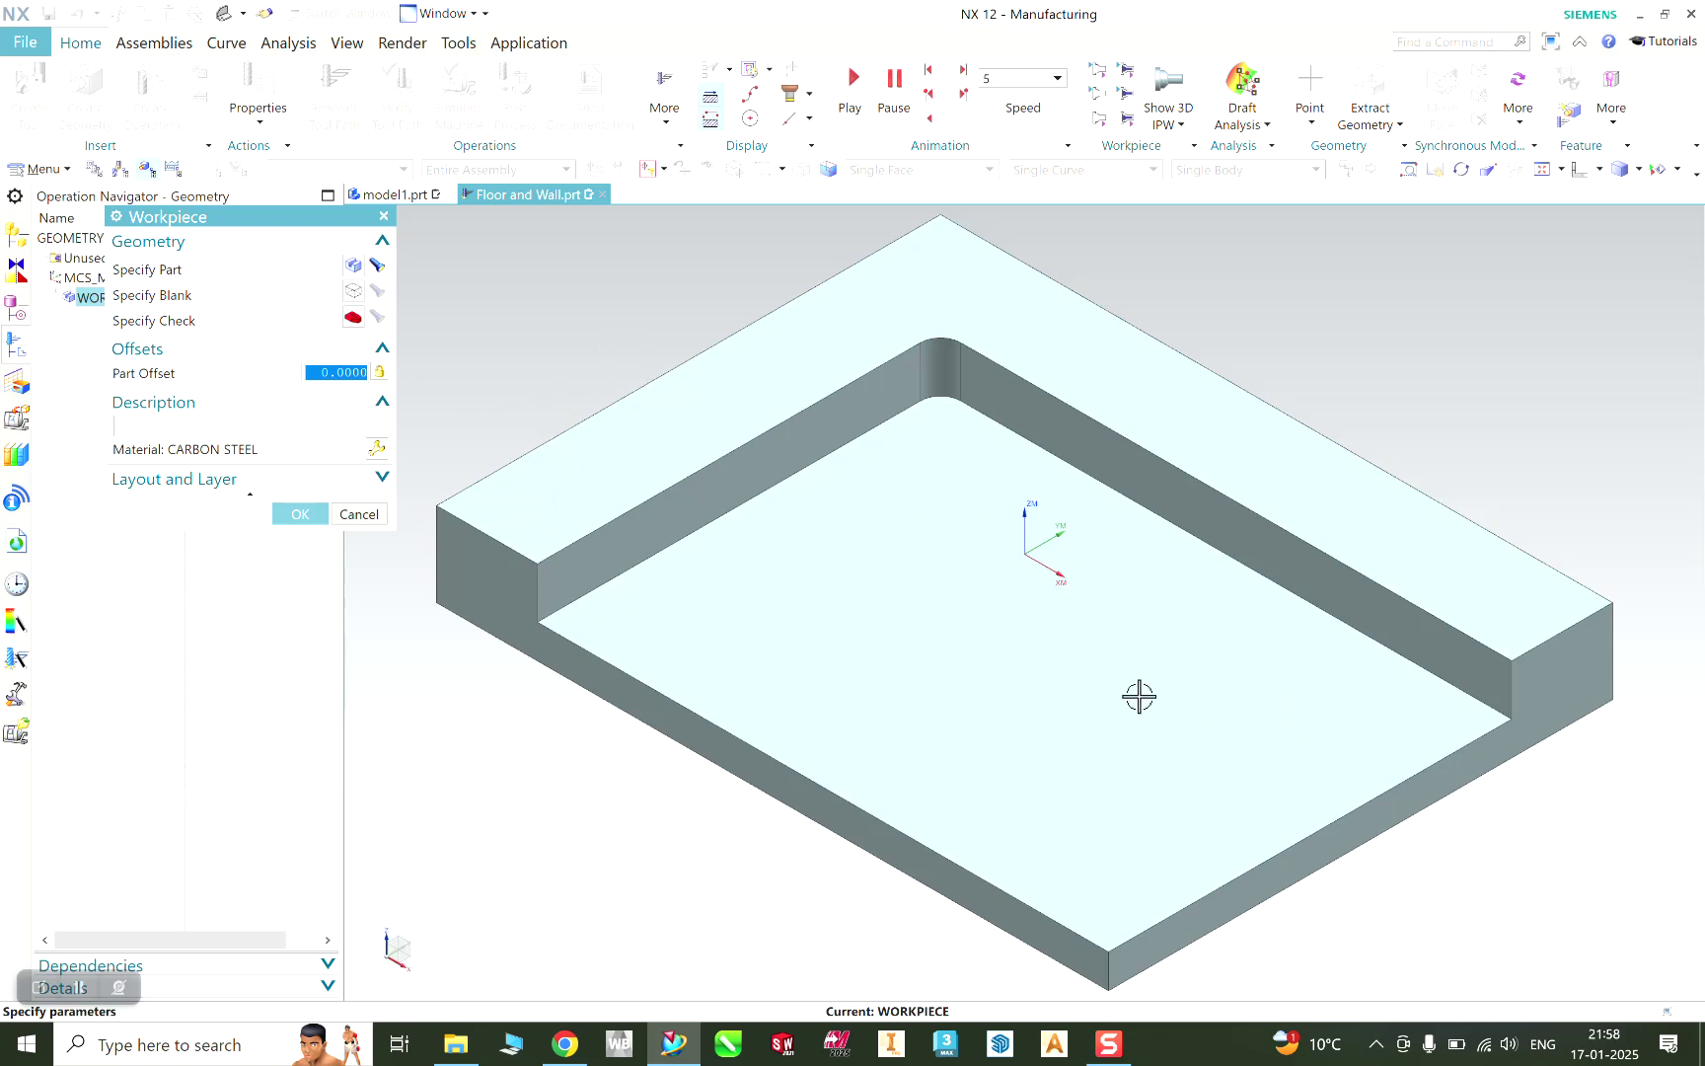
Step: Define the blank of WORKPIECE as a Bounding Block around the part, leaving all limit offsets at zero
{"action": "left_click", "coordinate": [352, 293]}
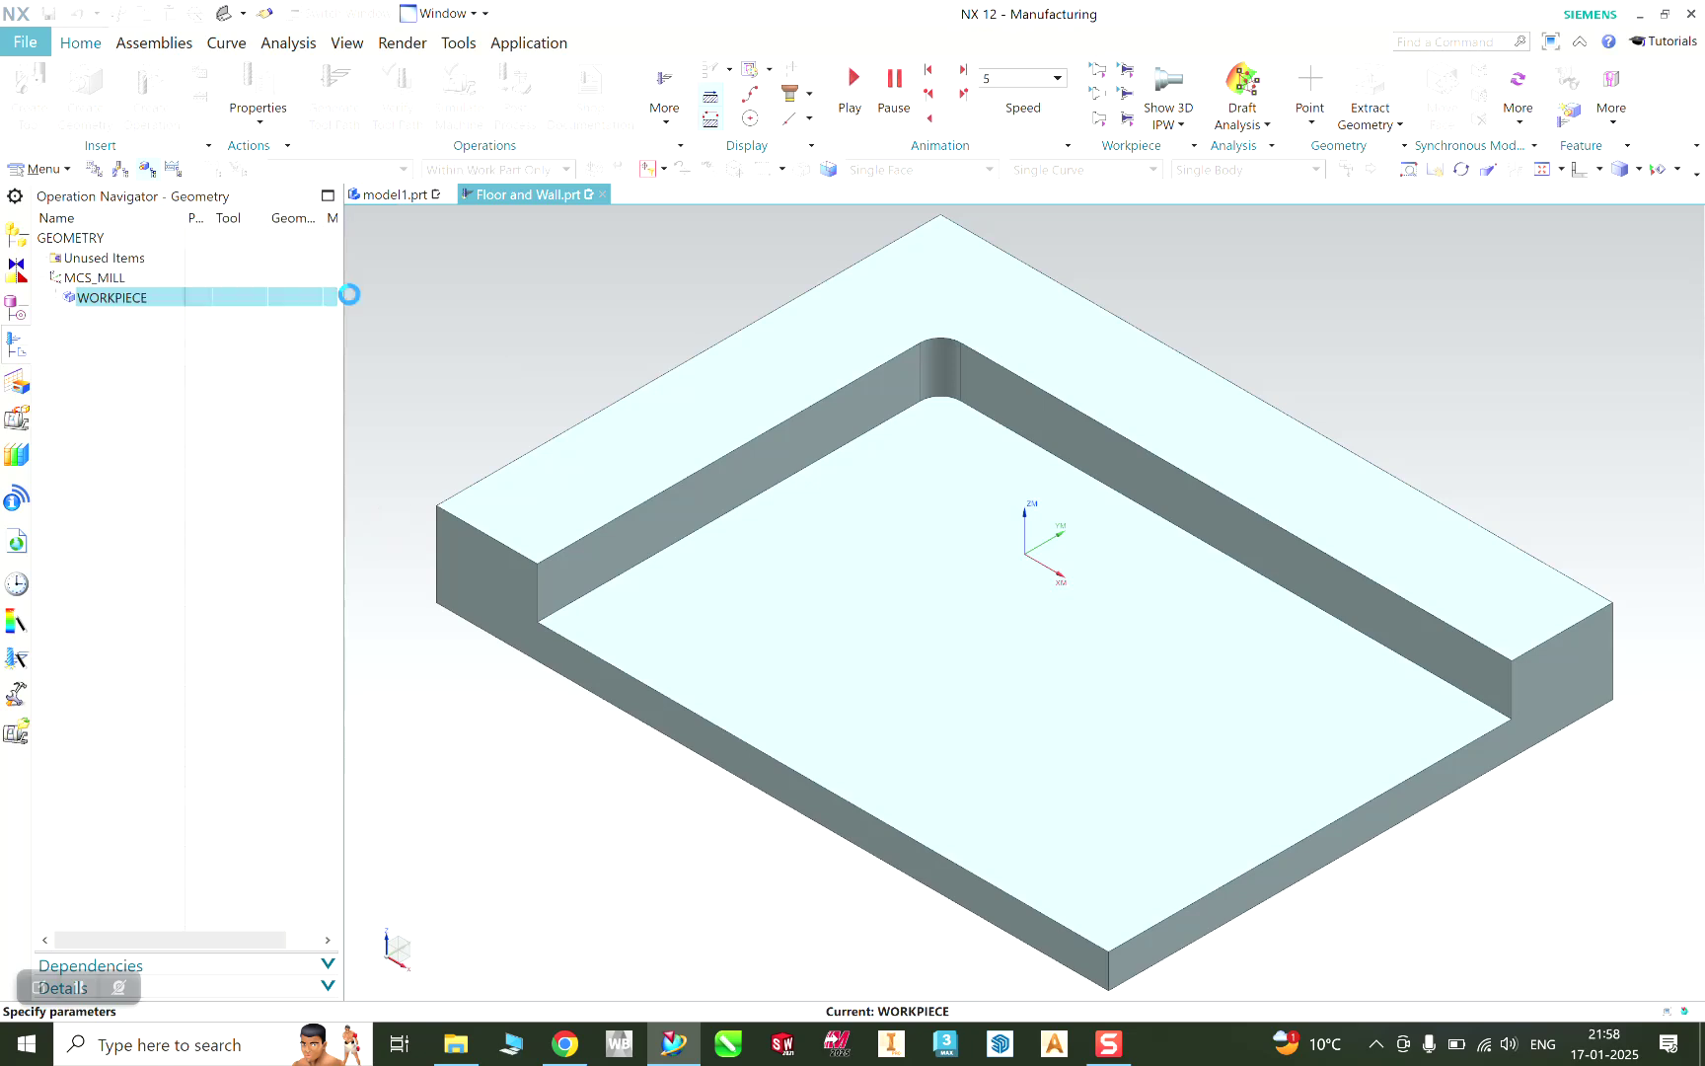
{"action": "left_click", "coordinate": [227, 247]}
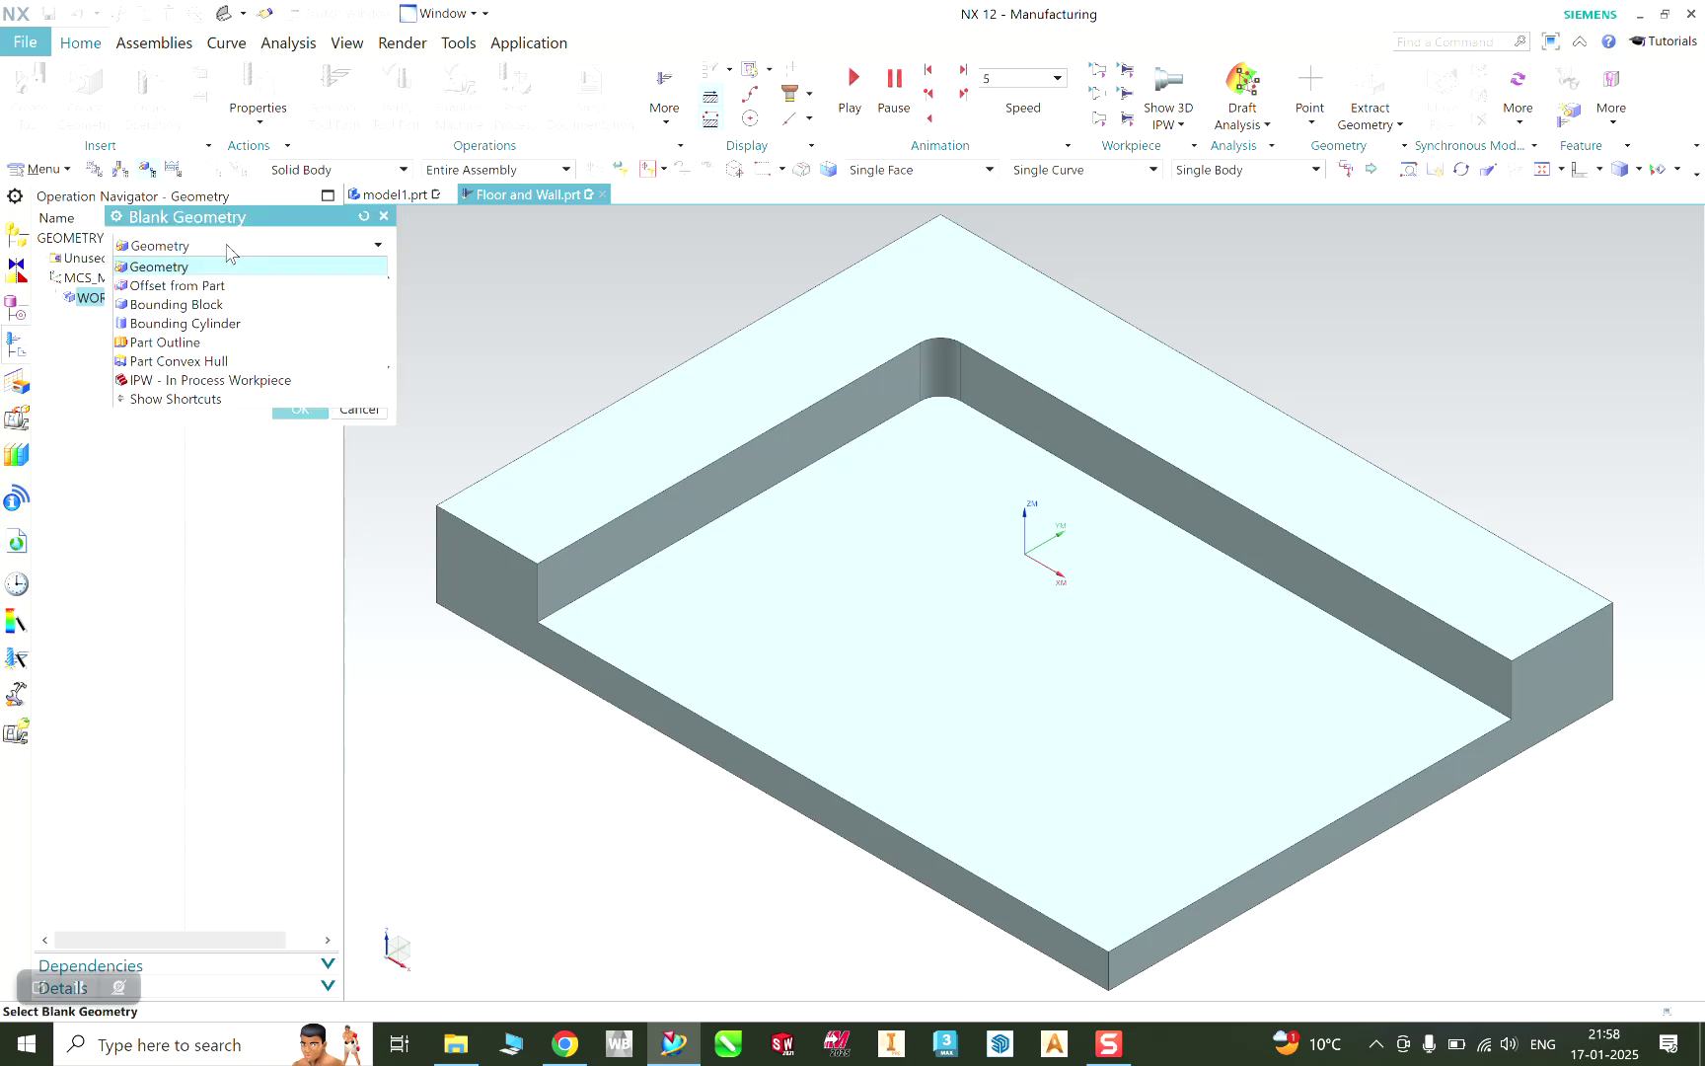
{"action": "left_click", "coordinate": [205, 306]}
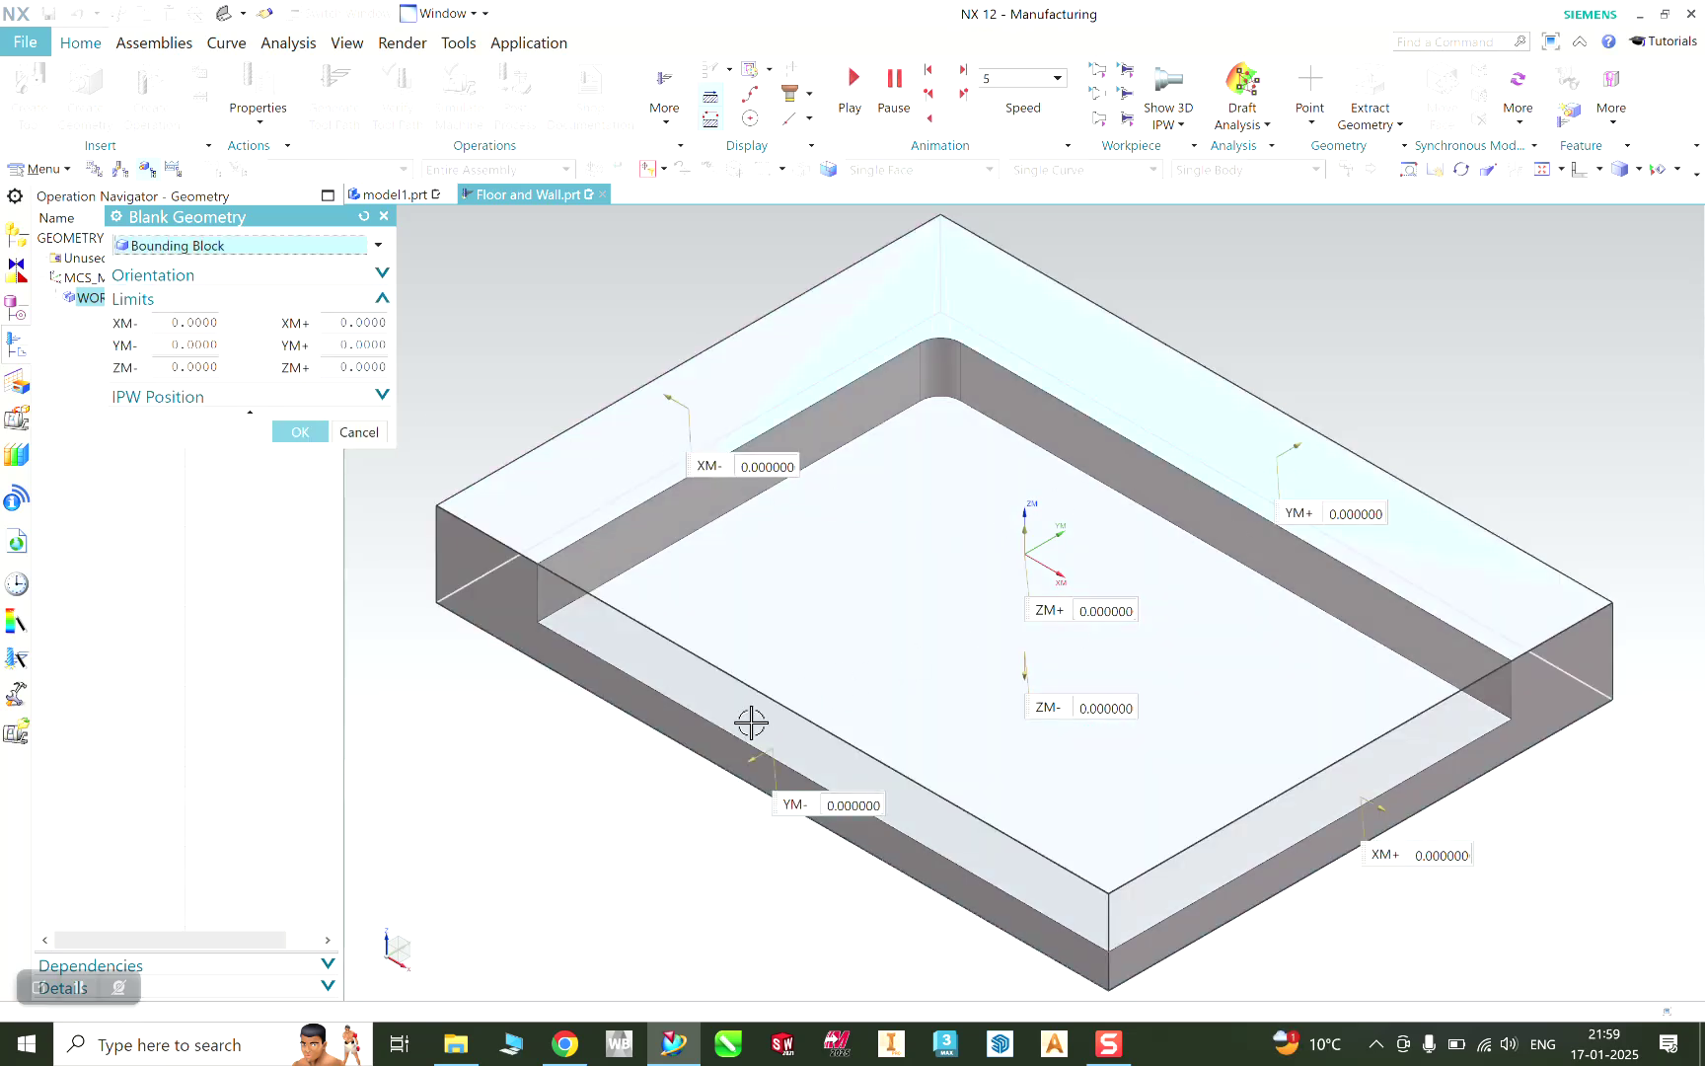
{"action": "mouse_move", "coordinate": [579, 742]}
{"action": "middle_mouse_down"}
{"action": "mouse_move", "coordinate": [617, 706]}
{"action": "mouse_move", "coordinate": [597, 715]}
{"action": "middle_mouse_up"}
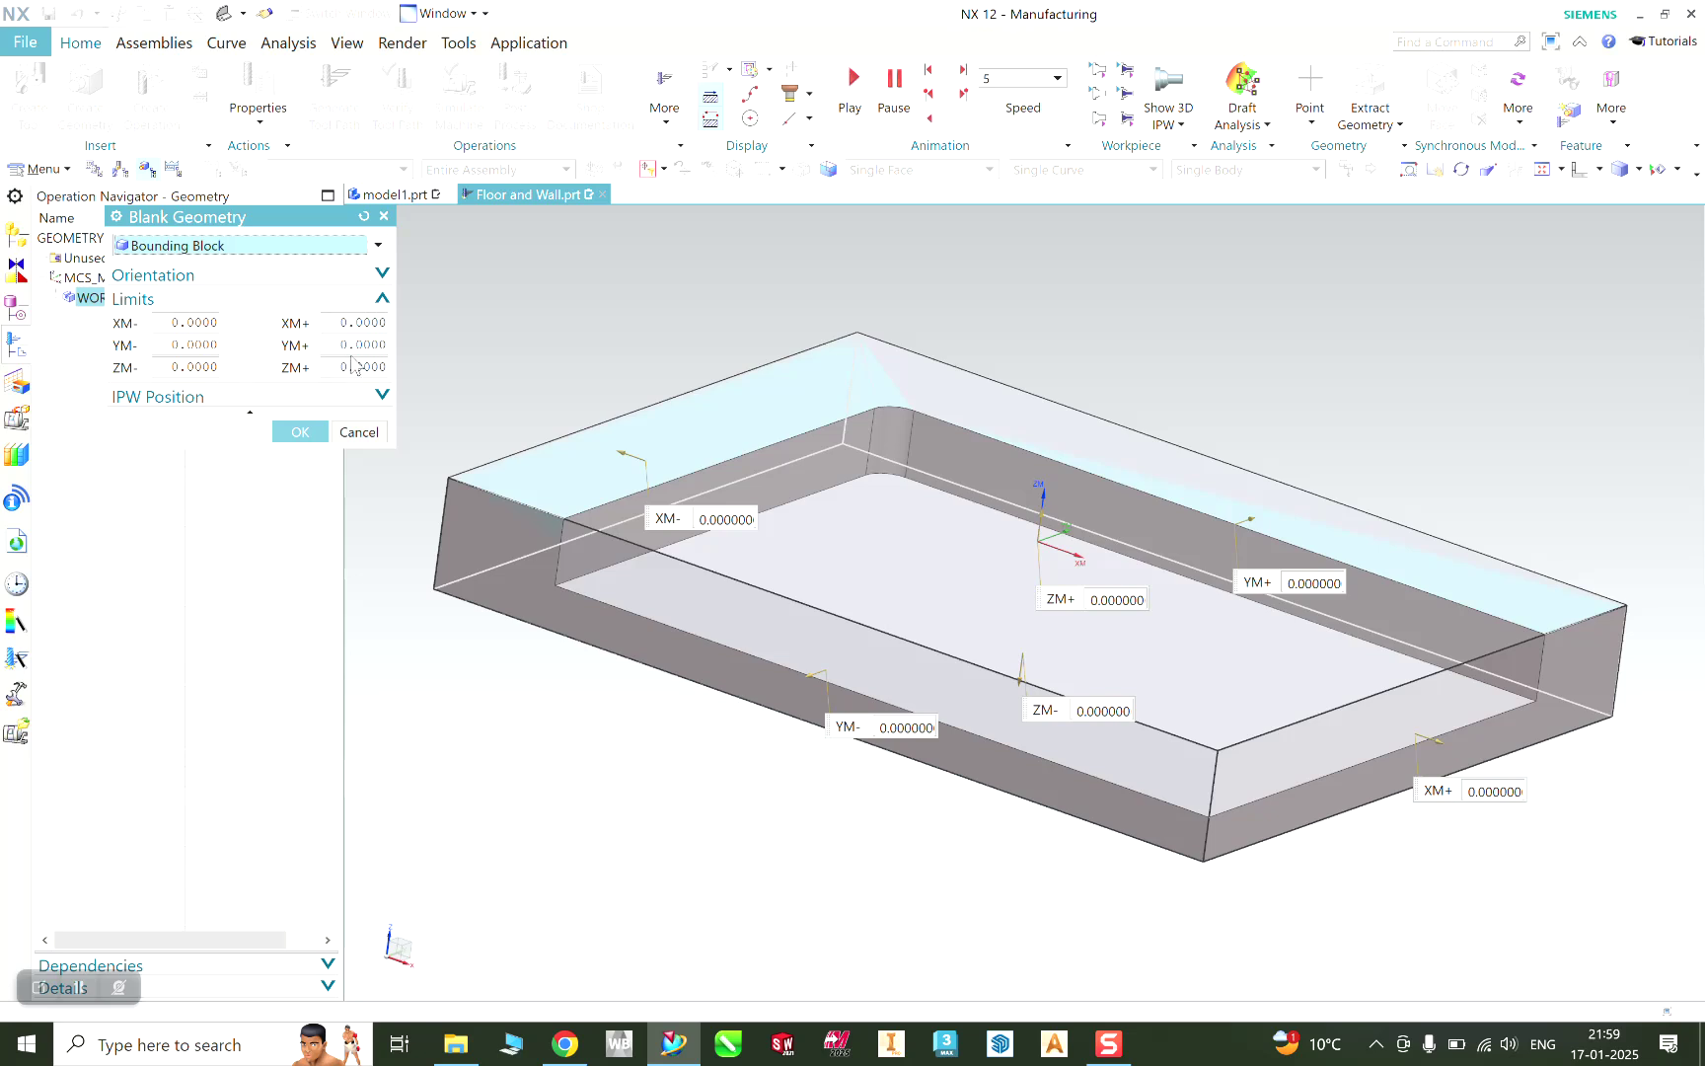
{"action": "left_click", "coordinate": [350, 364]}
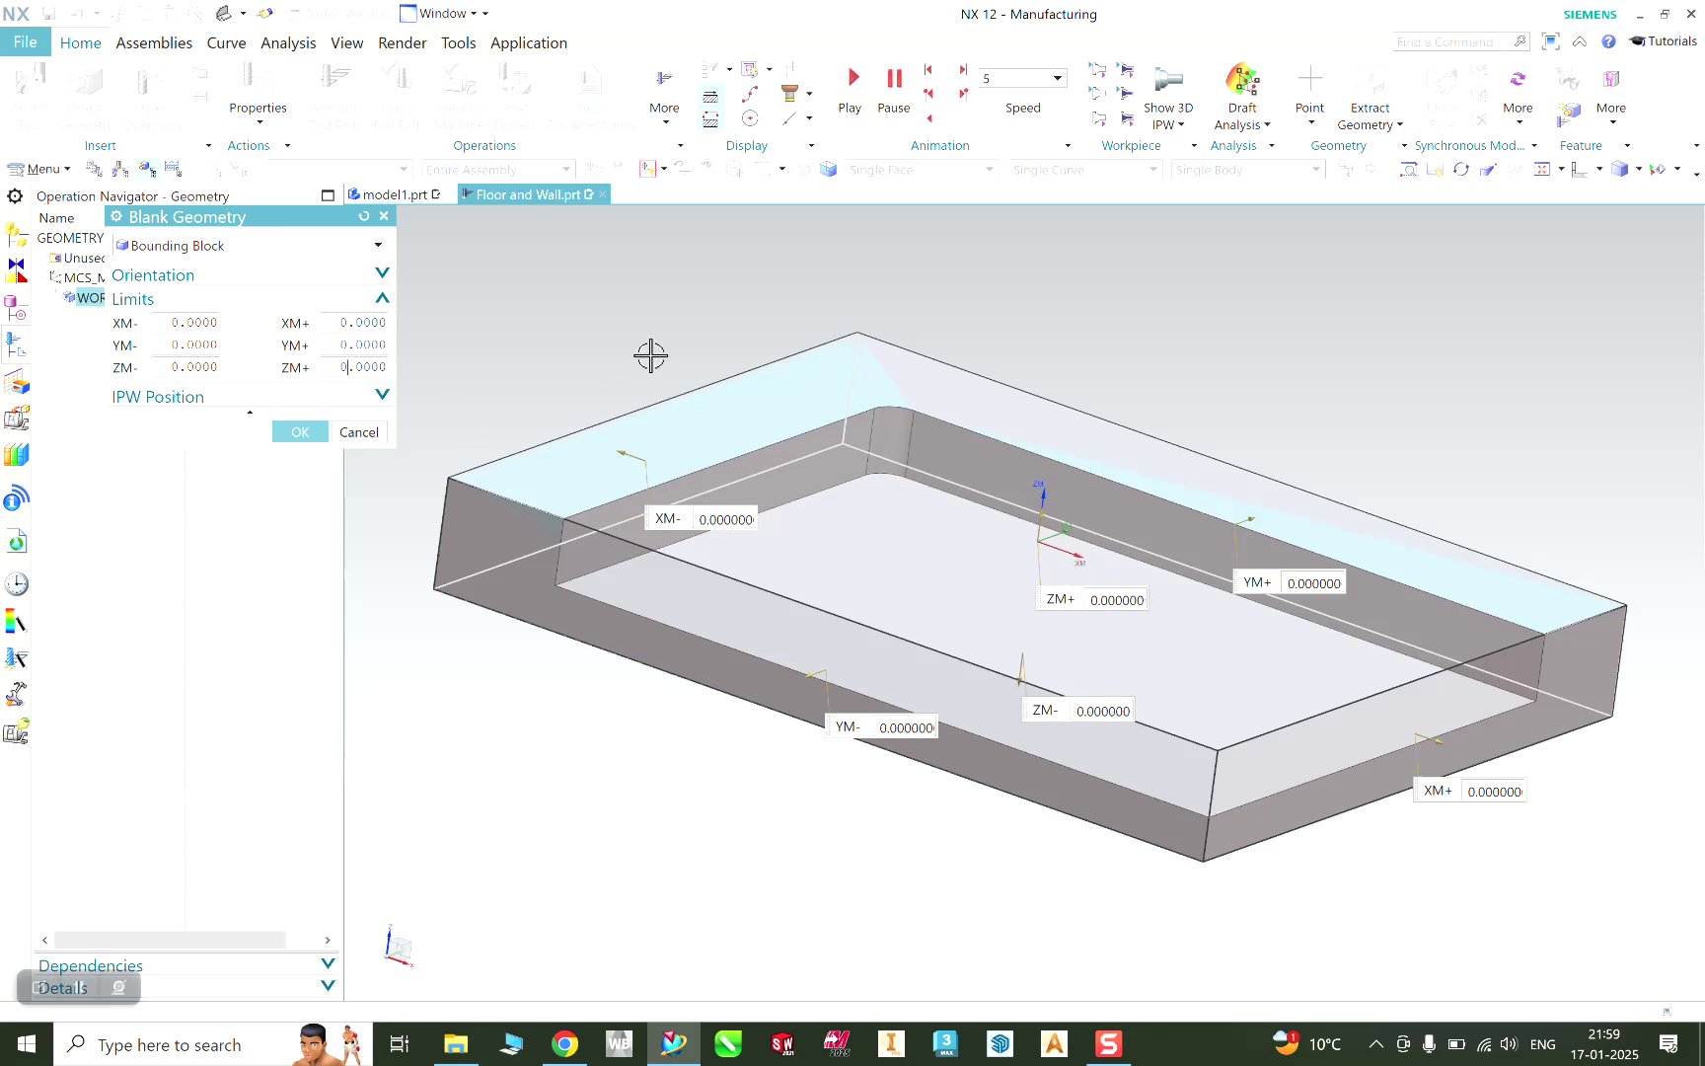
{"action": "left_click", "coordinate": [300, 431]}
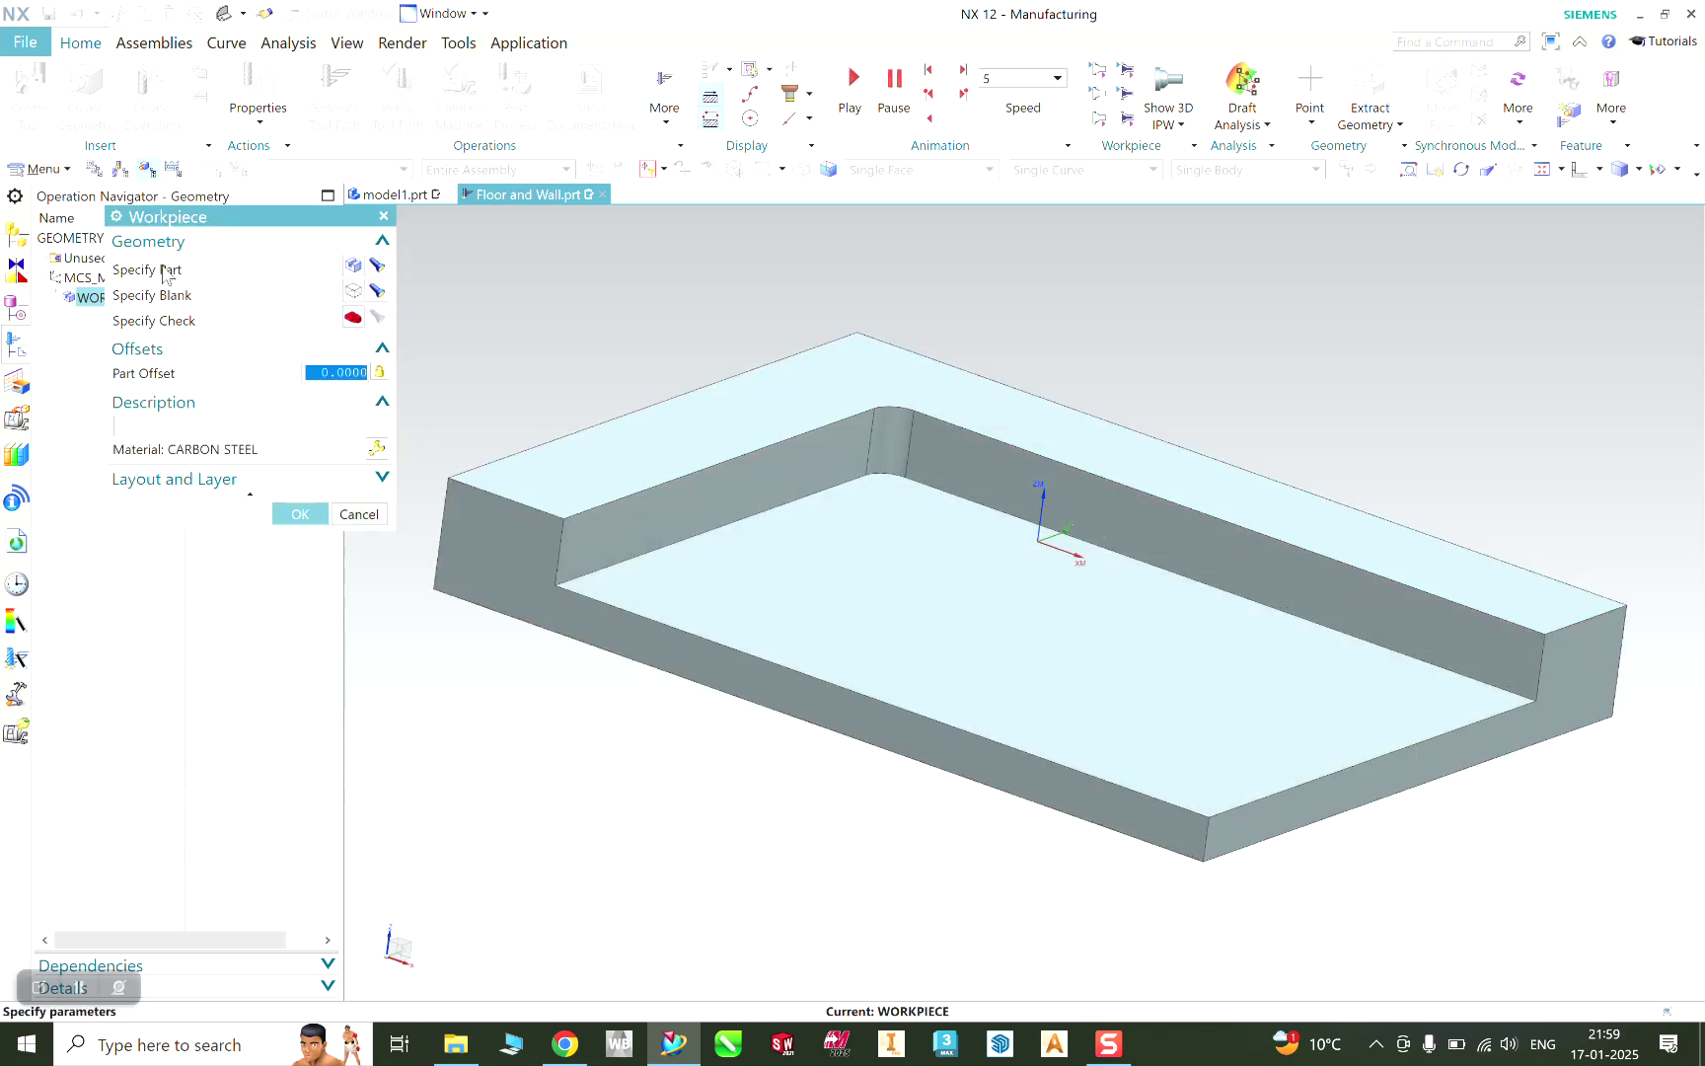
Step: Display the specified part and blank geometry of WORKPIECE as a check and accept the workpiece definition
{"action": "left_click", "coordinate": [378, 269]}
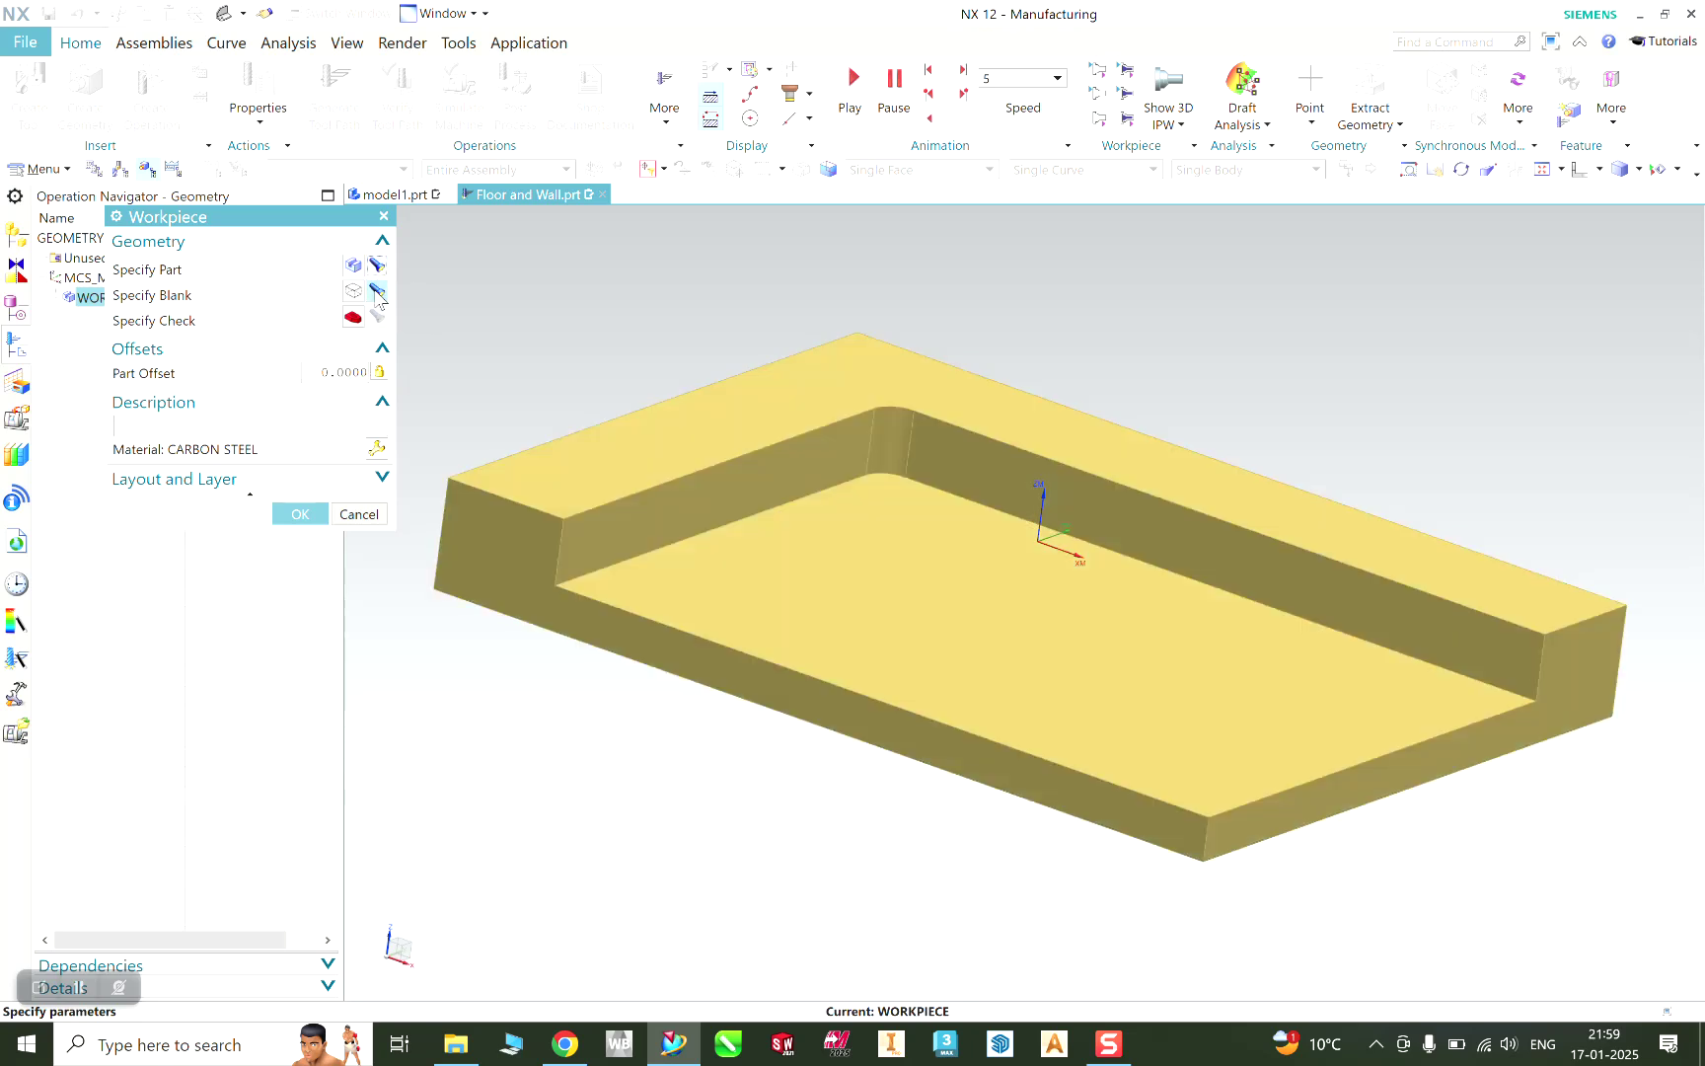
{"action": "left_click", "coordinate": [376, 293]}
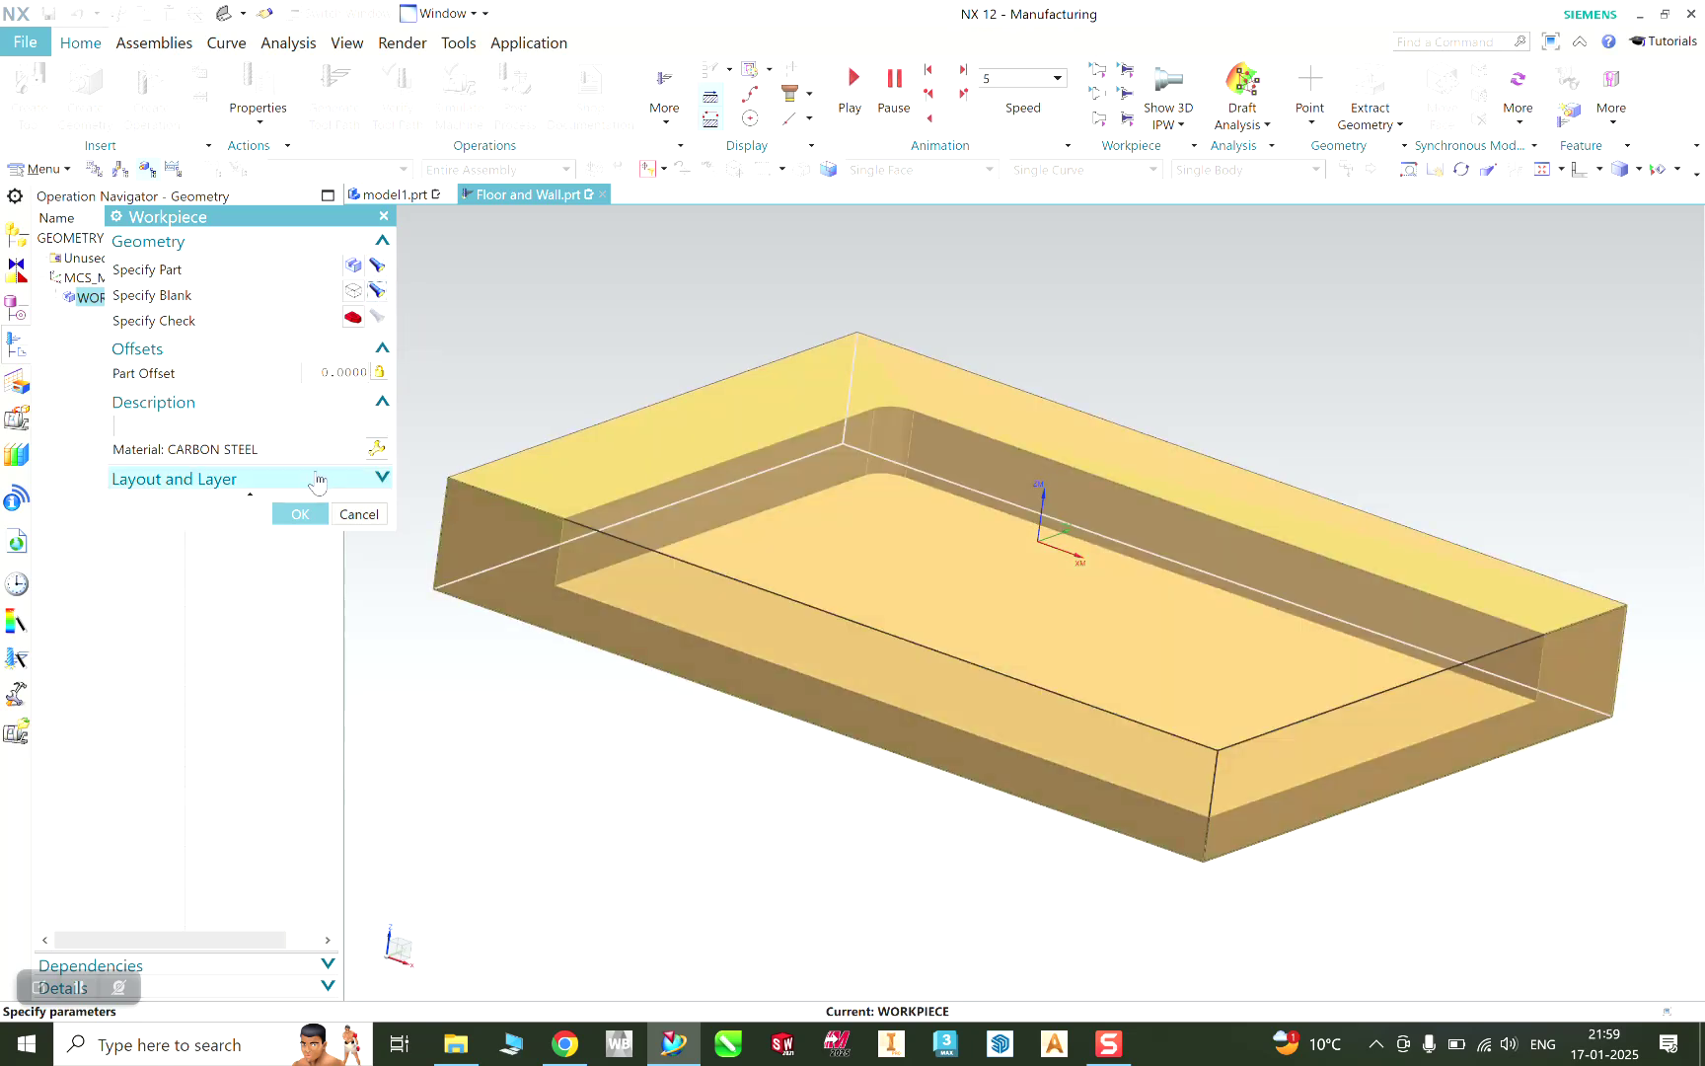
{"action": "left_click", "coordinate": [300, 514]}
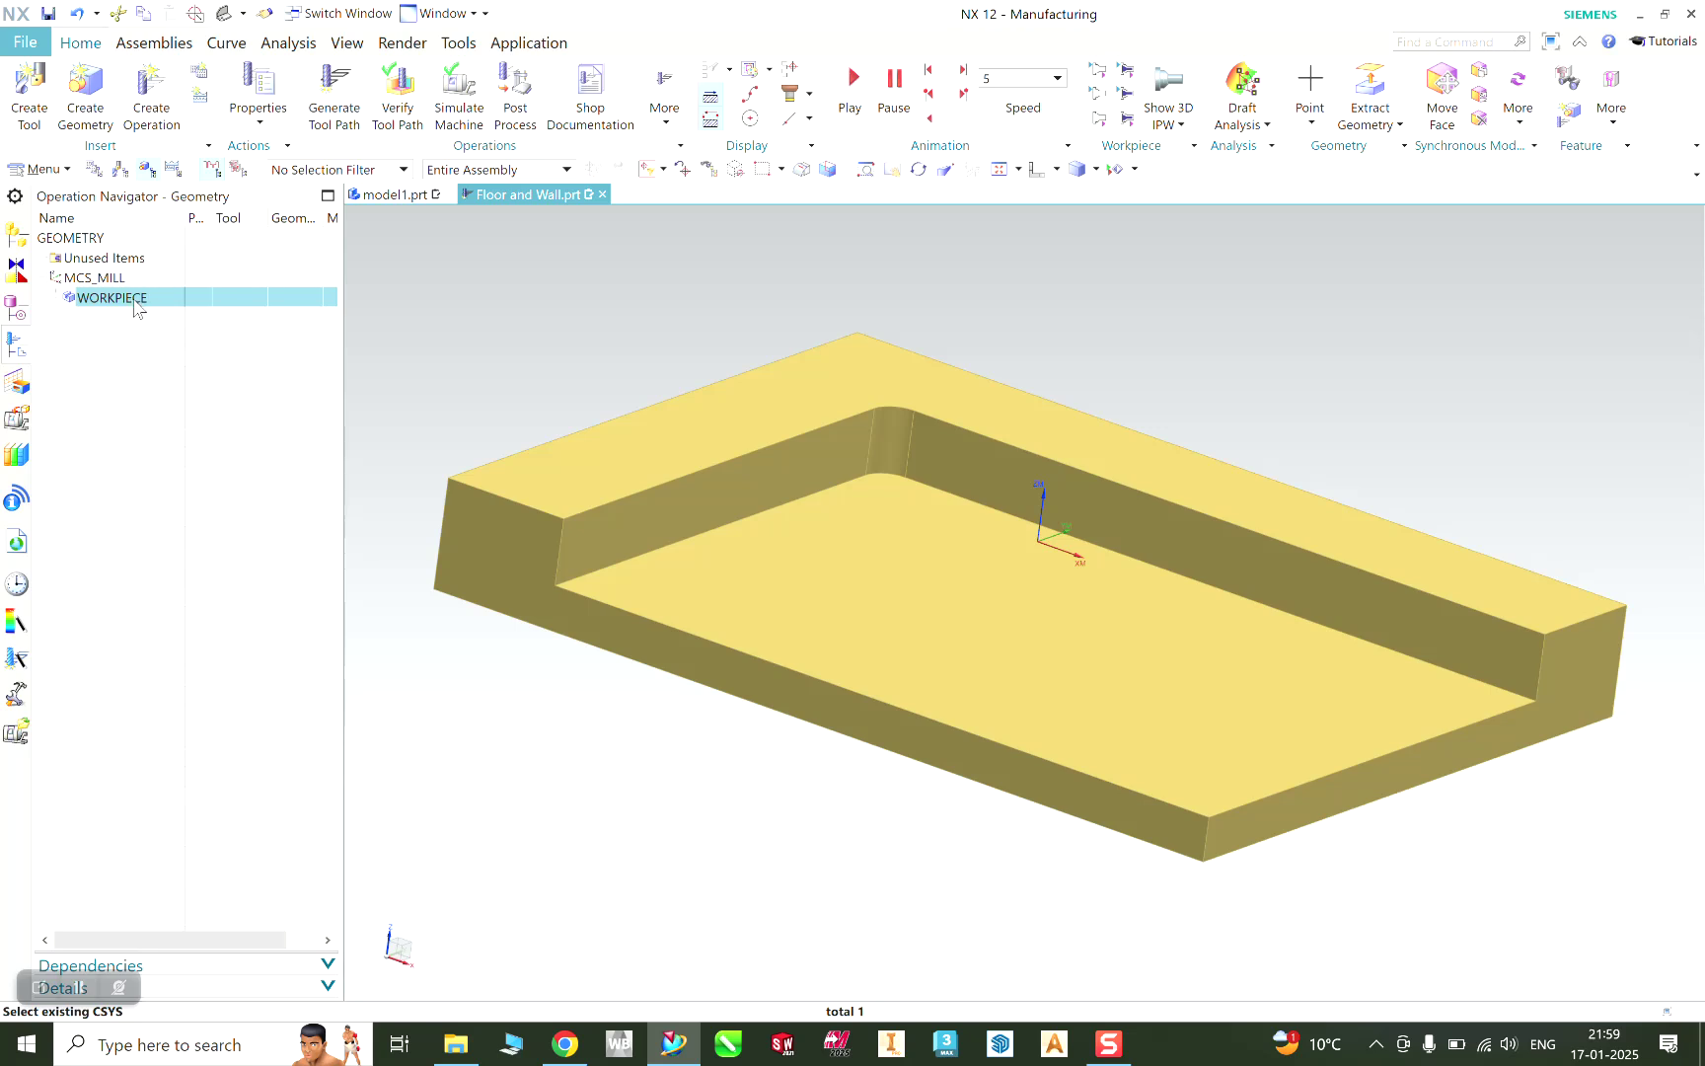
Step: Start creating a mill_planar tool and search the library's Milling class for tools with a diameter of 12 mm
{"action": "left_click", "coordinate": [29, 87]}
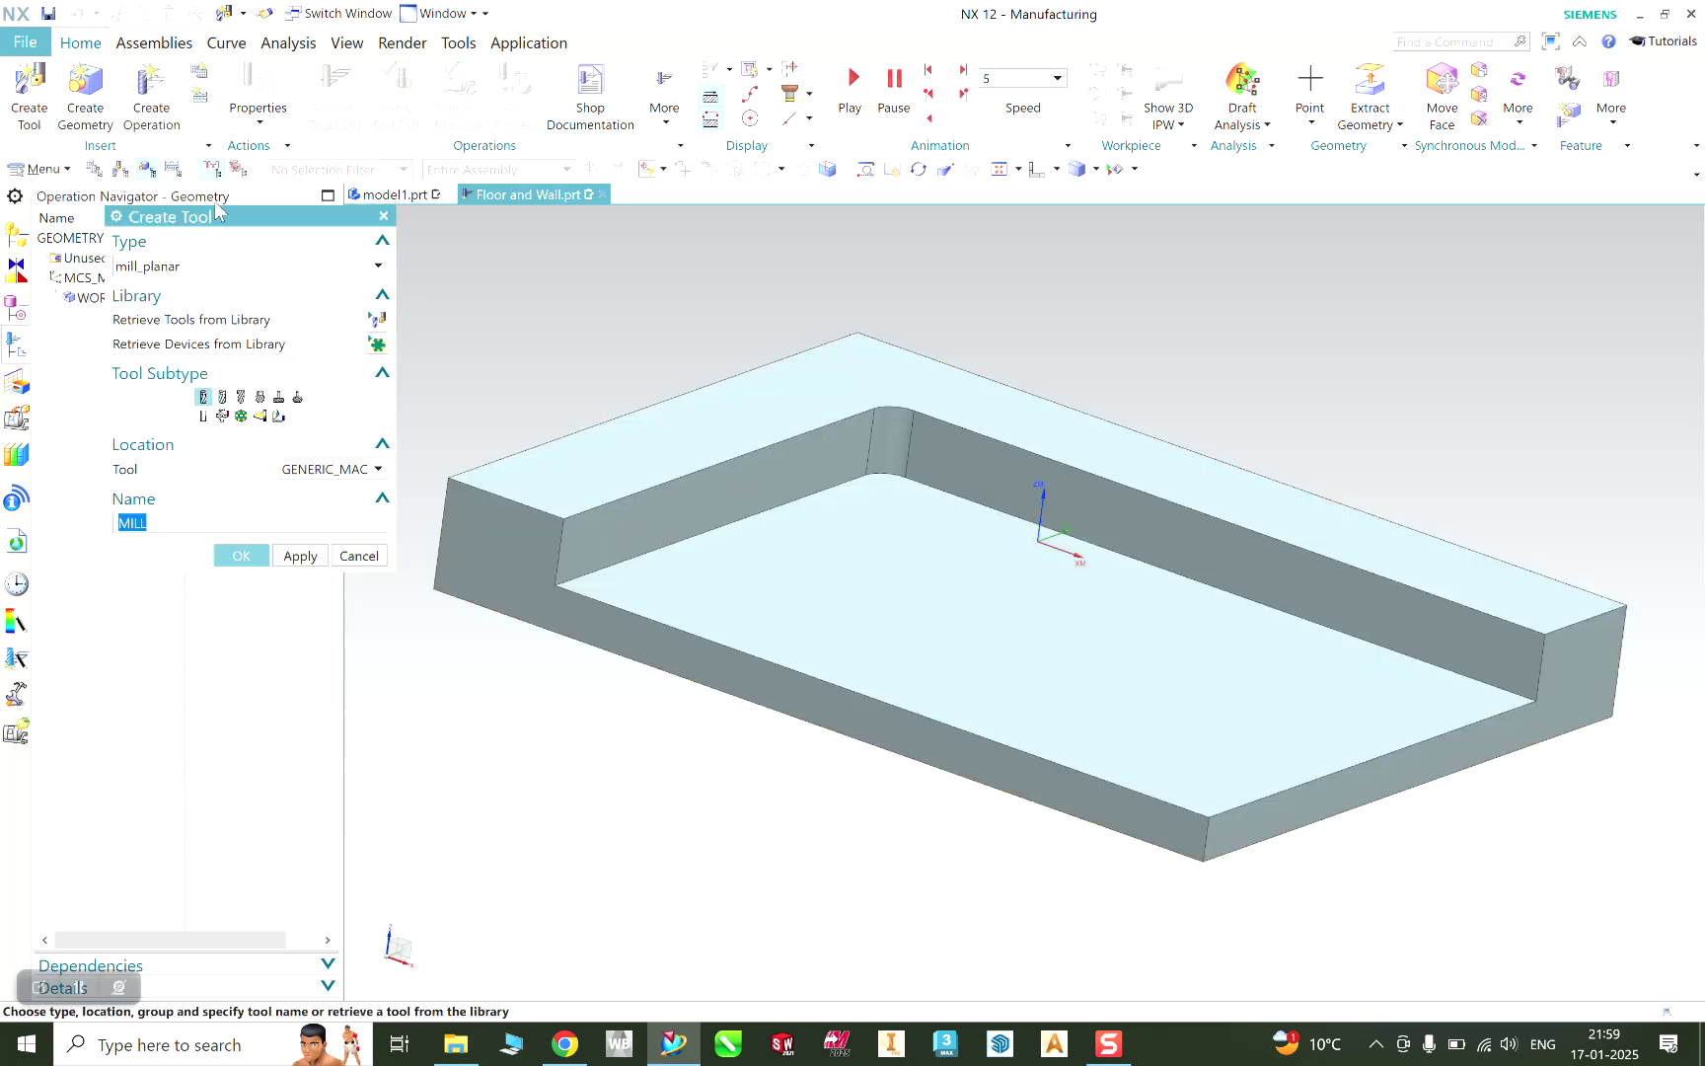
{"action": "left_click_drag", "start_coordinate": [237, 219], "coordinate": [261, 205]}
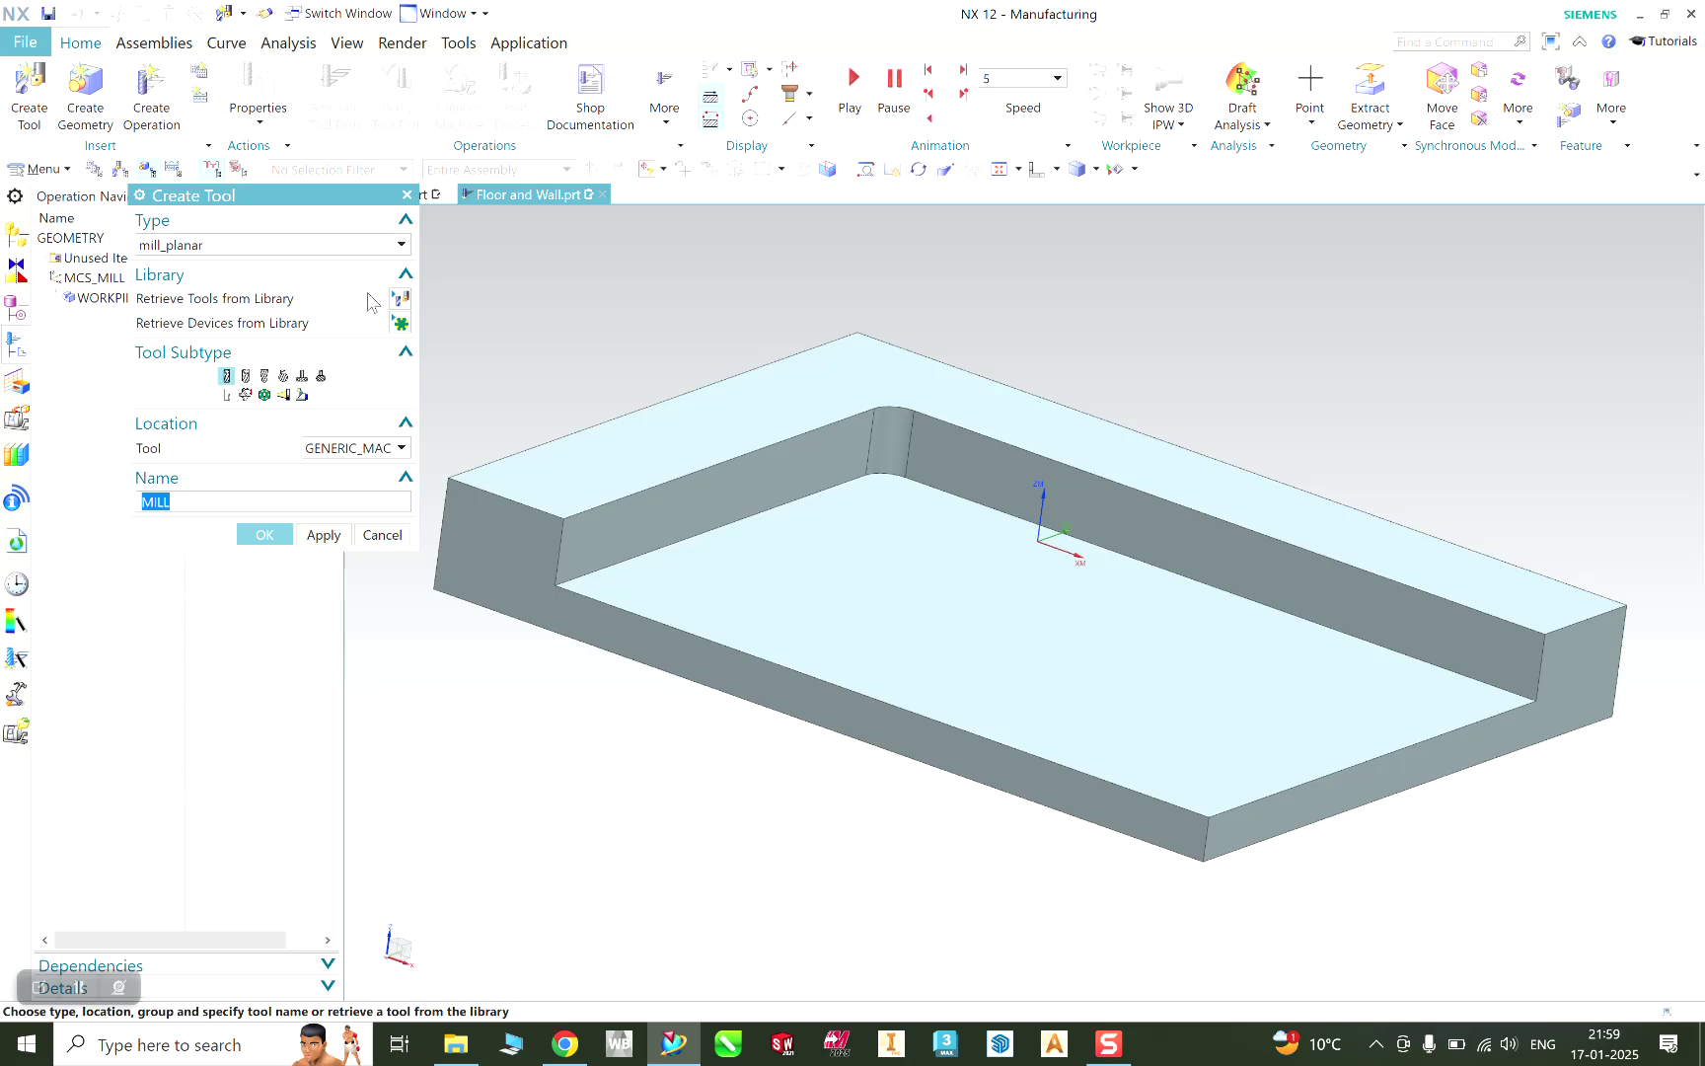
{"action": "left_click", "coordinate": [400, 298]}
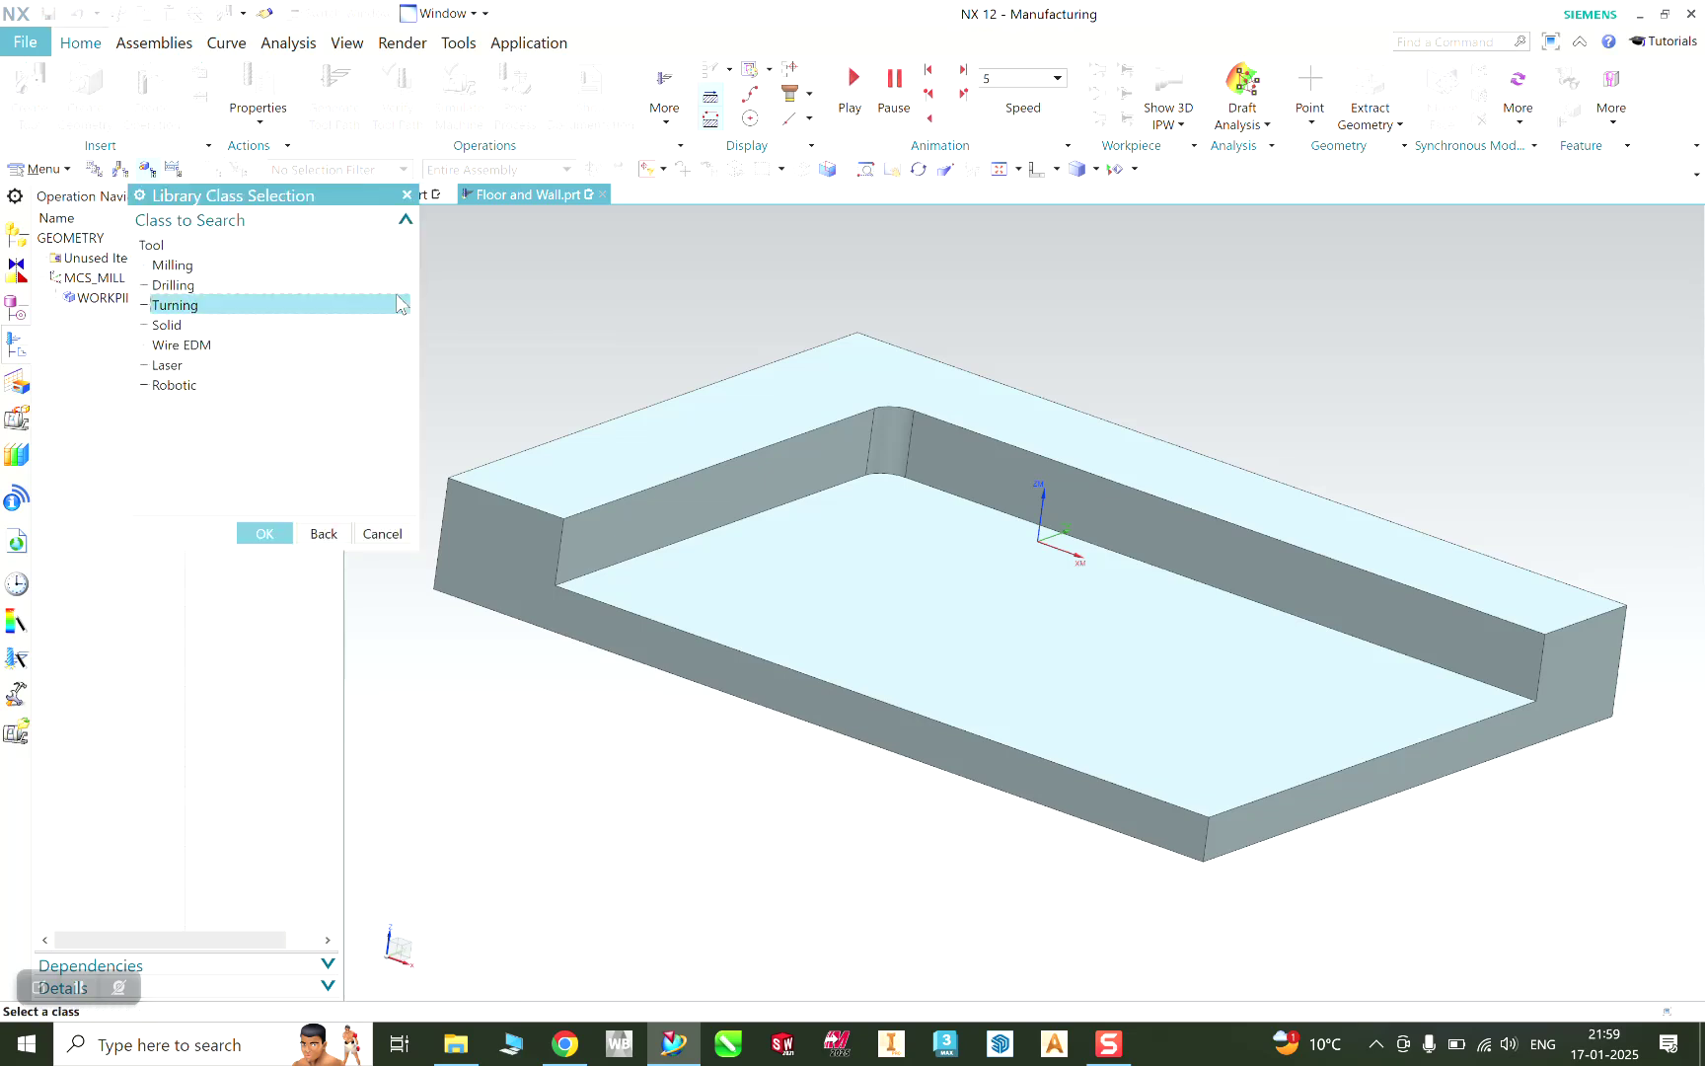
{"action": "left_click", "coordinate": [208, 272]}
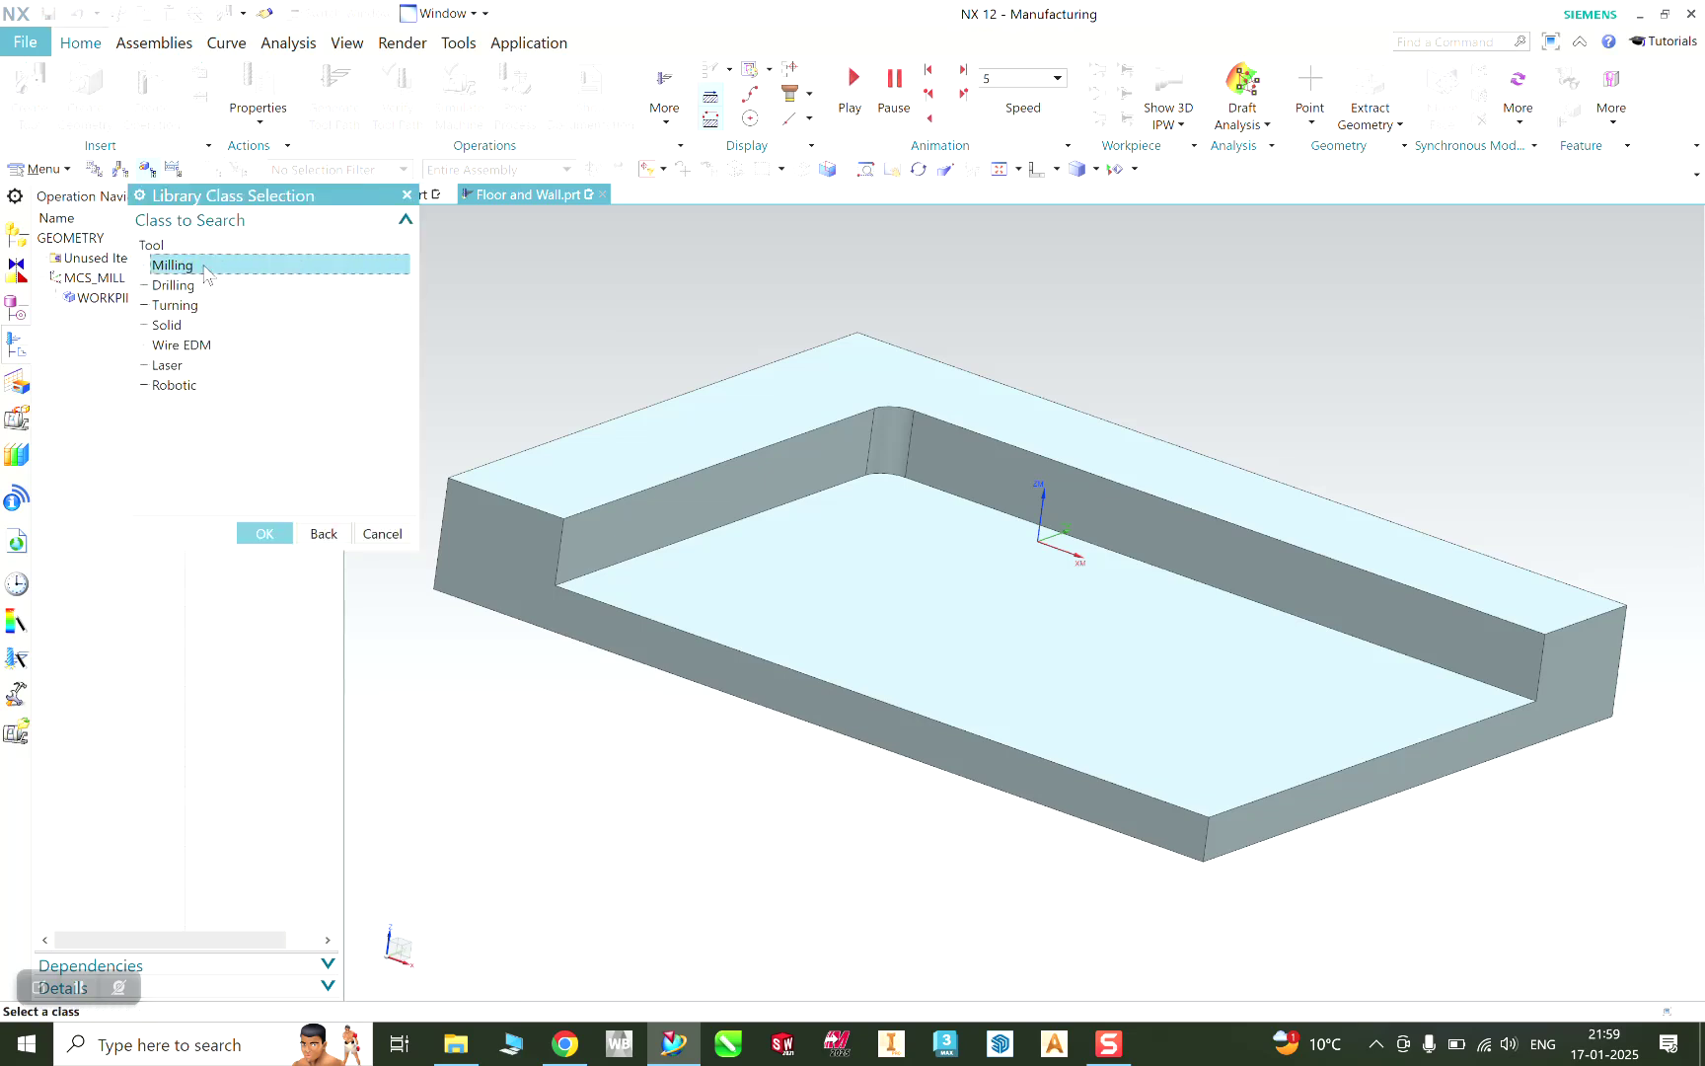
{"action": "double_click", "coordinate": [209, 273]}
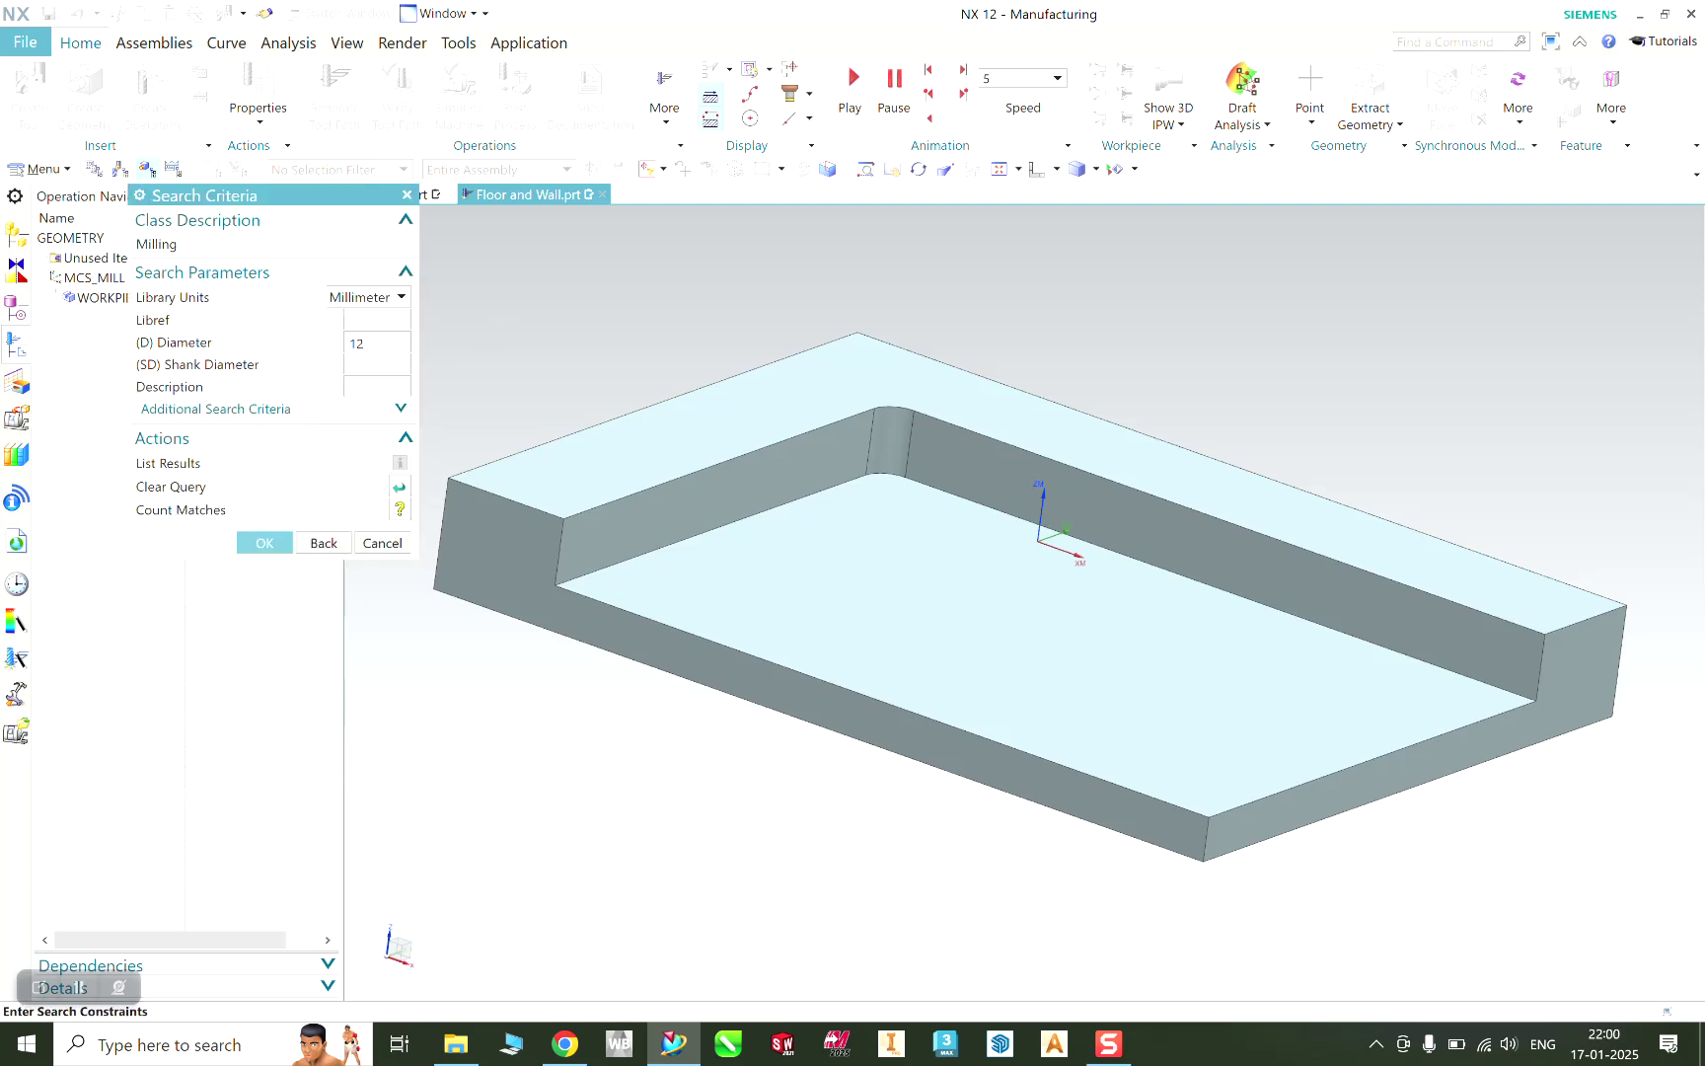
{"action": "left_click", "coordinate": [264, 544]}
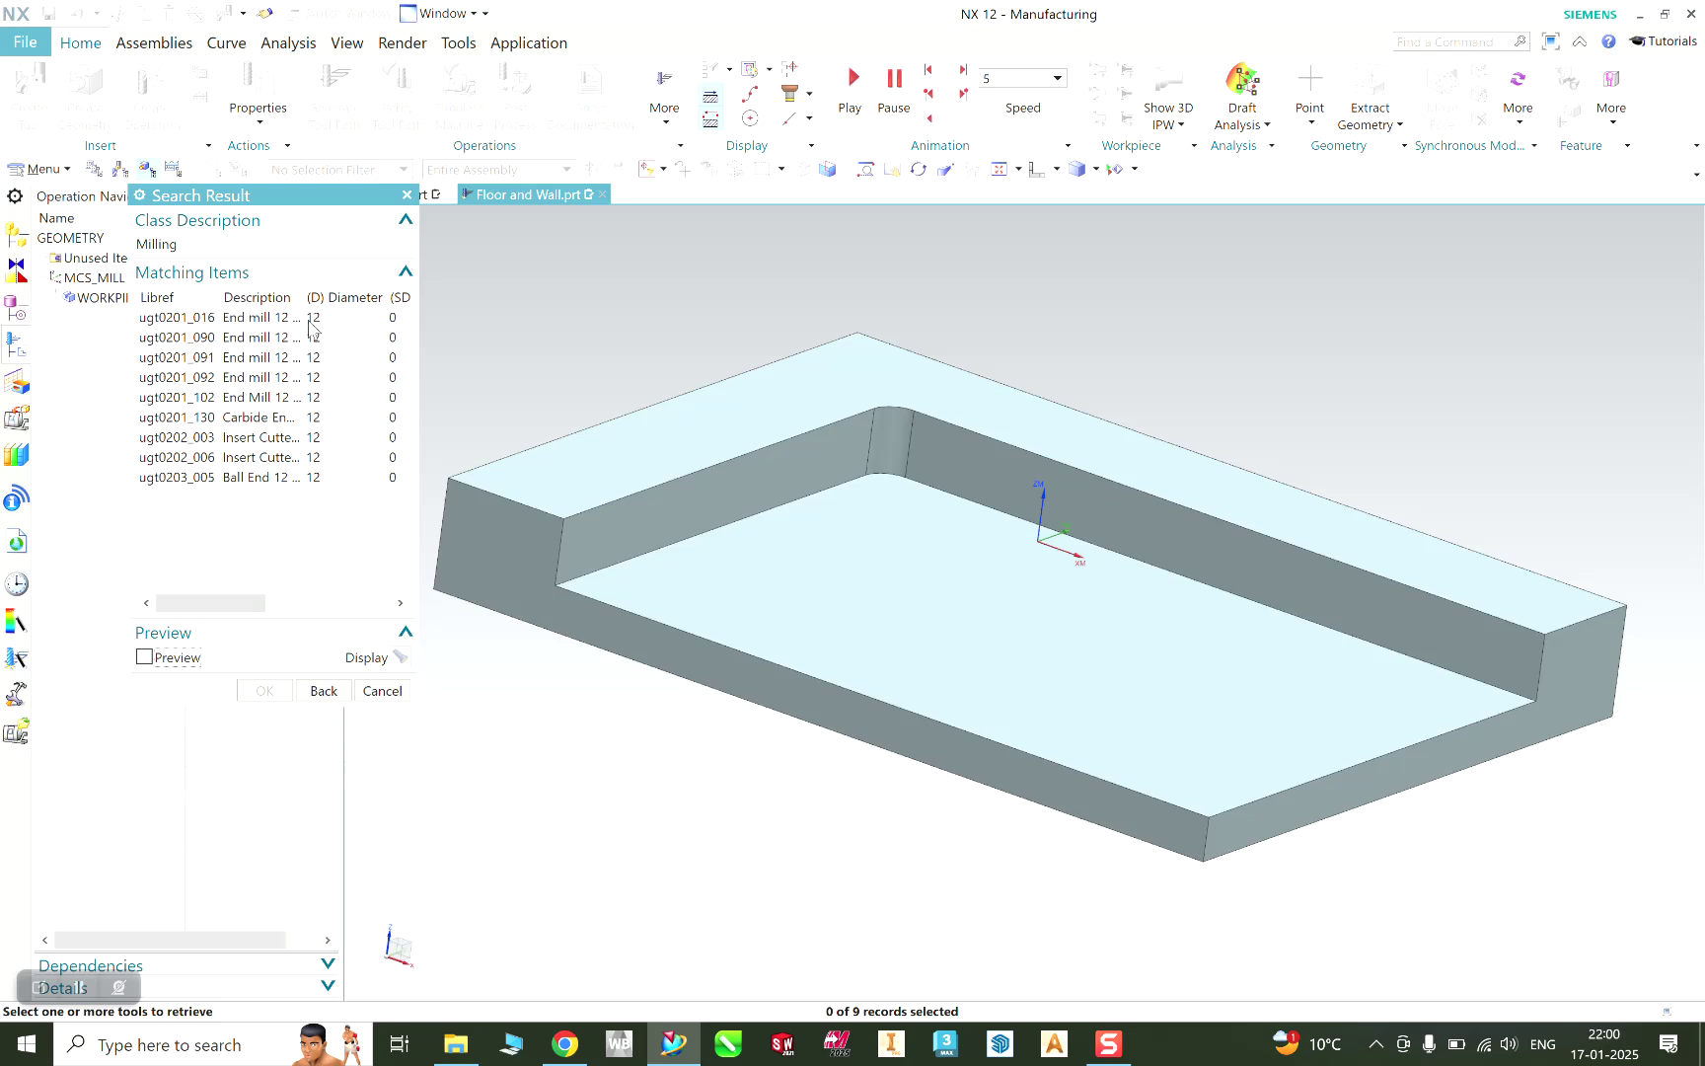
Step: Retrieve the 12 mm end mill ugt0201_016 from the matching tools and finish tool creation
{"action": "left_click_drag", "start_coordinate": [303, 296], "coordinate": [330, 296]}
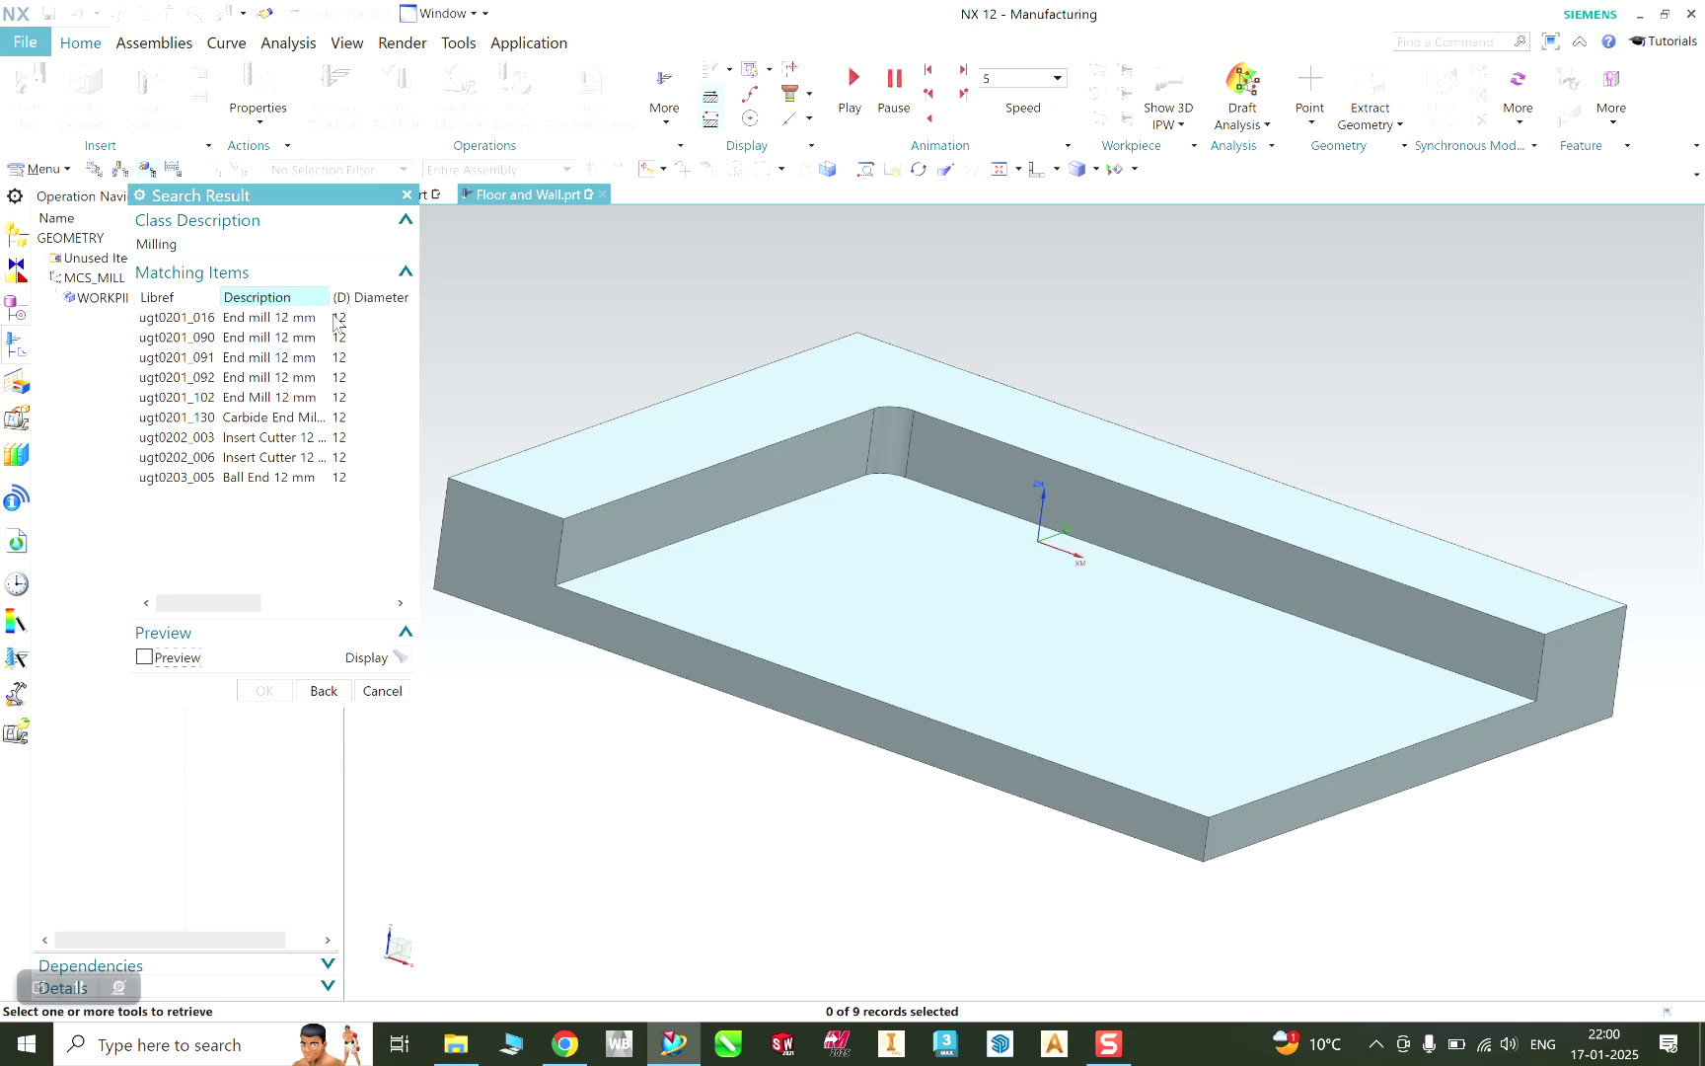
{"action": "left_click", "coordinate": [229, 318]}
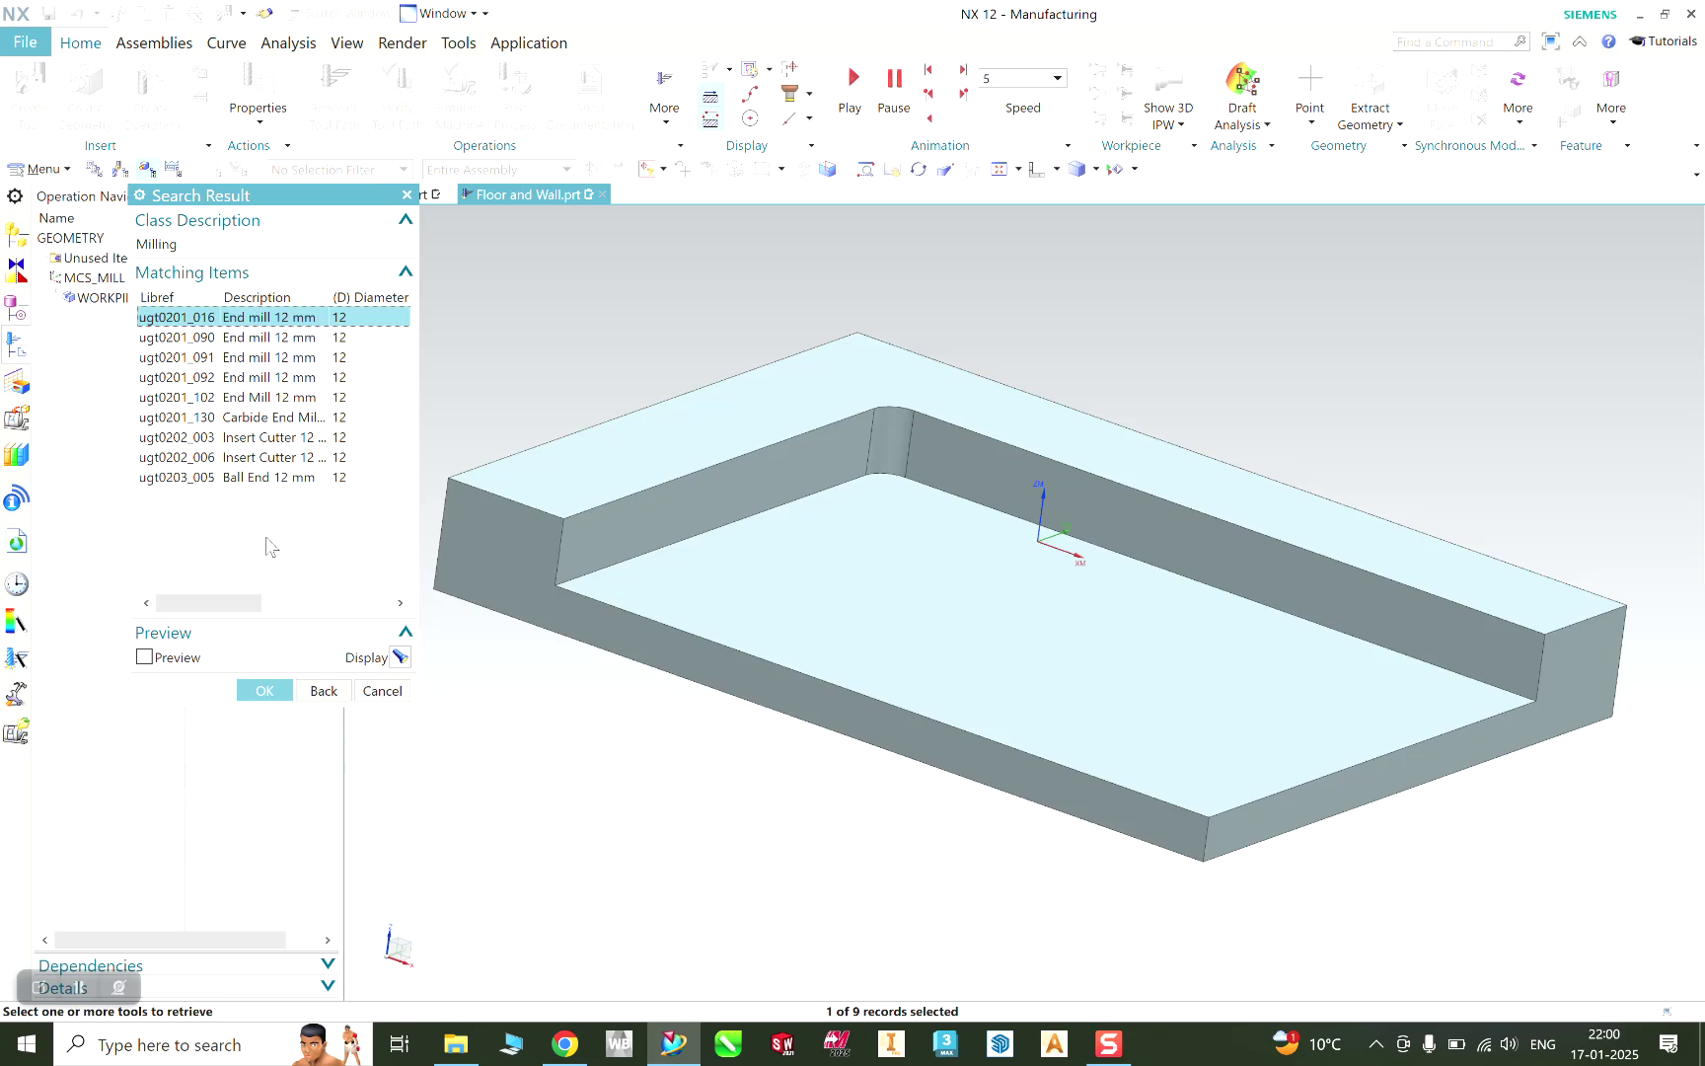
{"action": "left_click", "coordinate": [262, 693]}
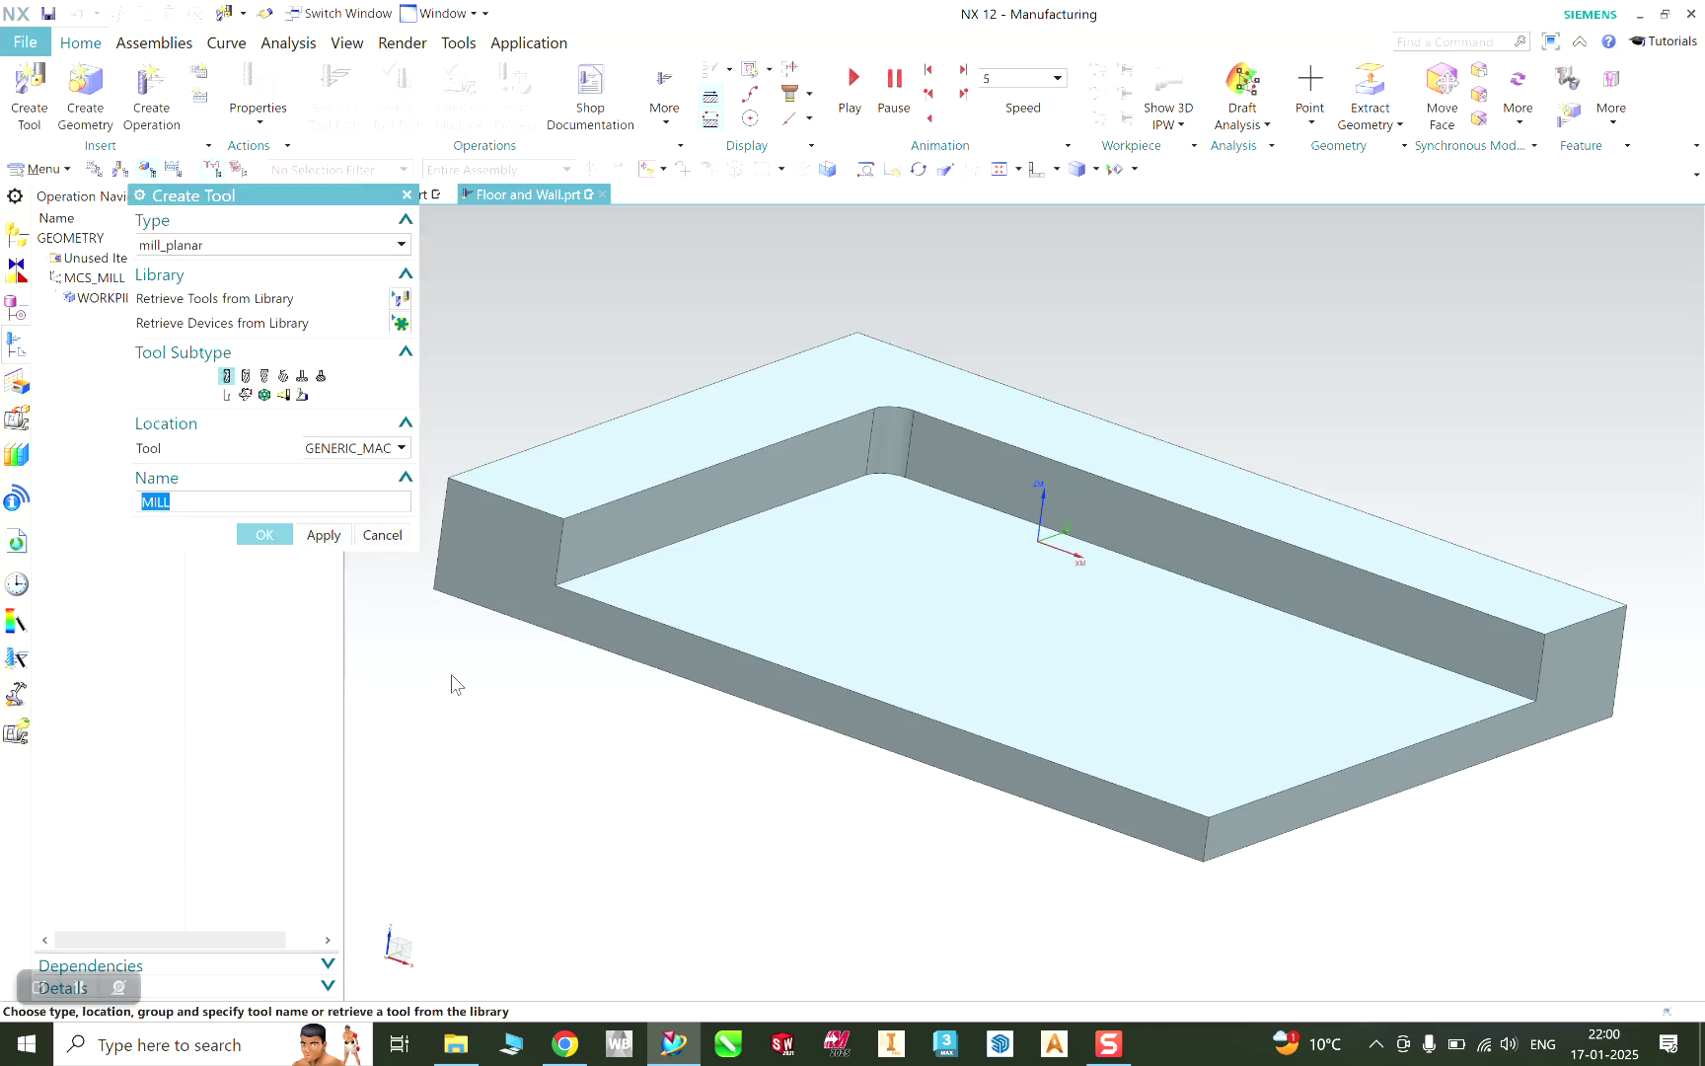
{"action": "left_click", "coordinate": [382, 537]}
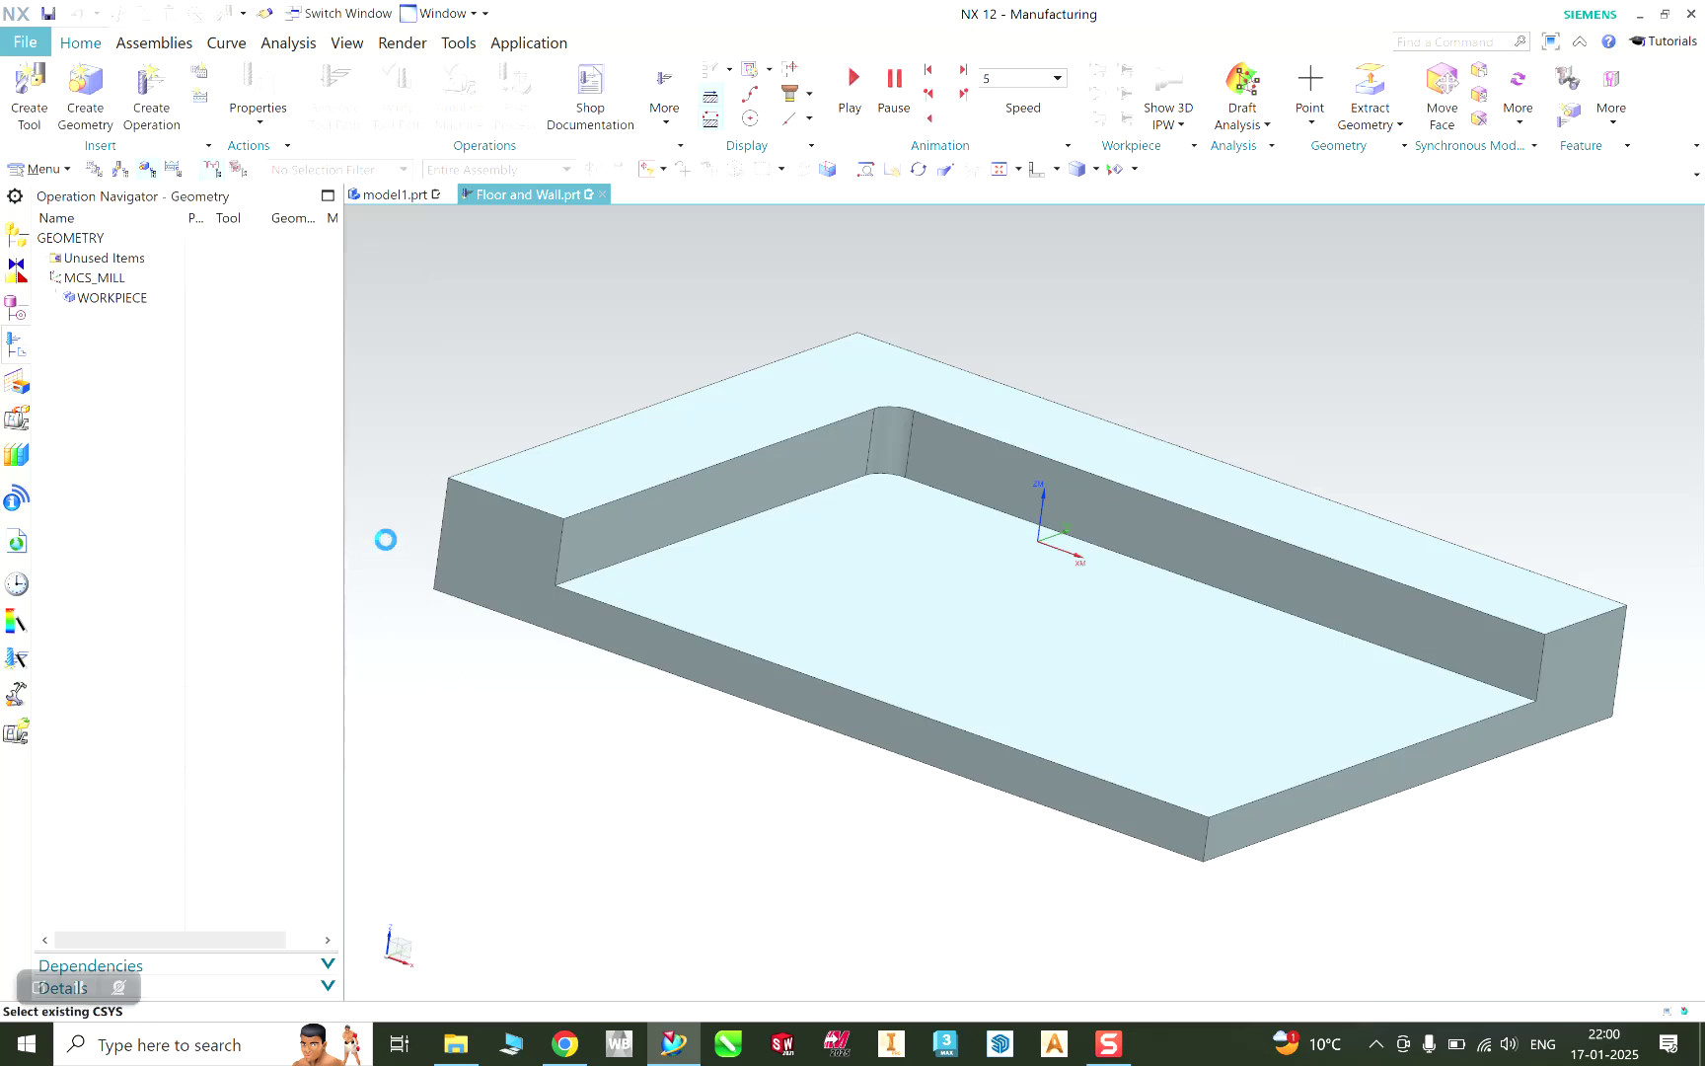
Step: Show the operations by machine tool and inspect the UGT0201_016 end mill with its holder on the part
{"action": "left_click", "coordinate": [119, 170]}
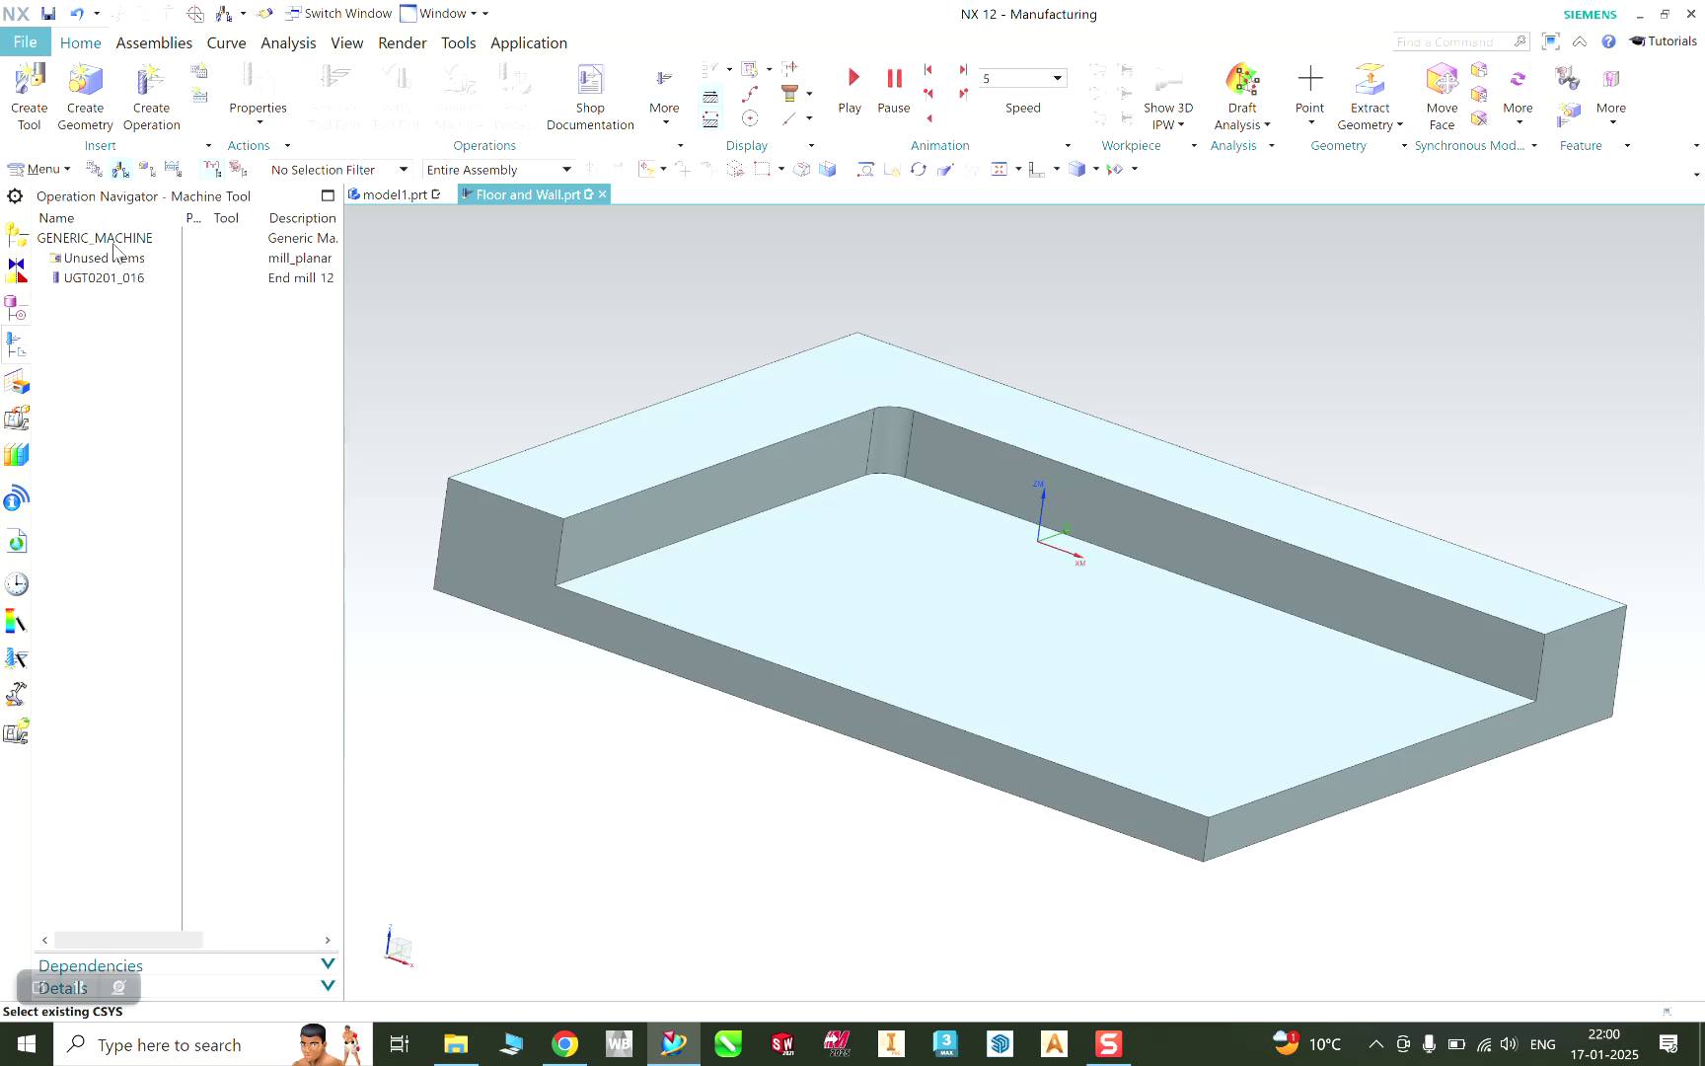
{"action": "left_click", "coordinate": [106, 278]}
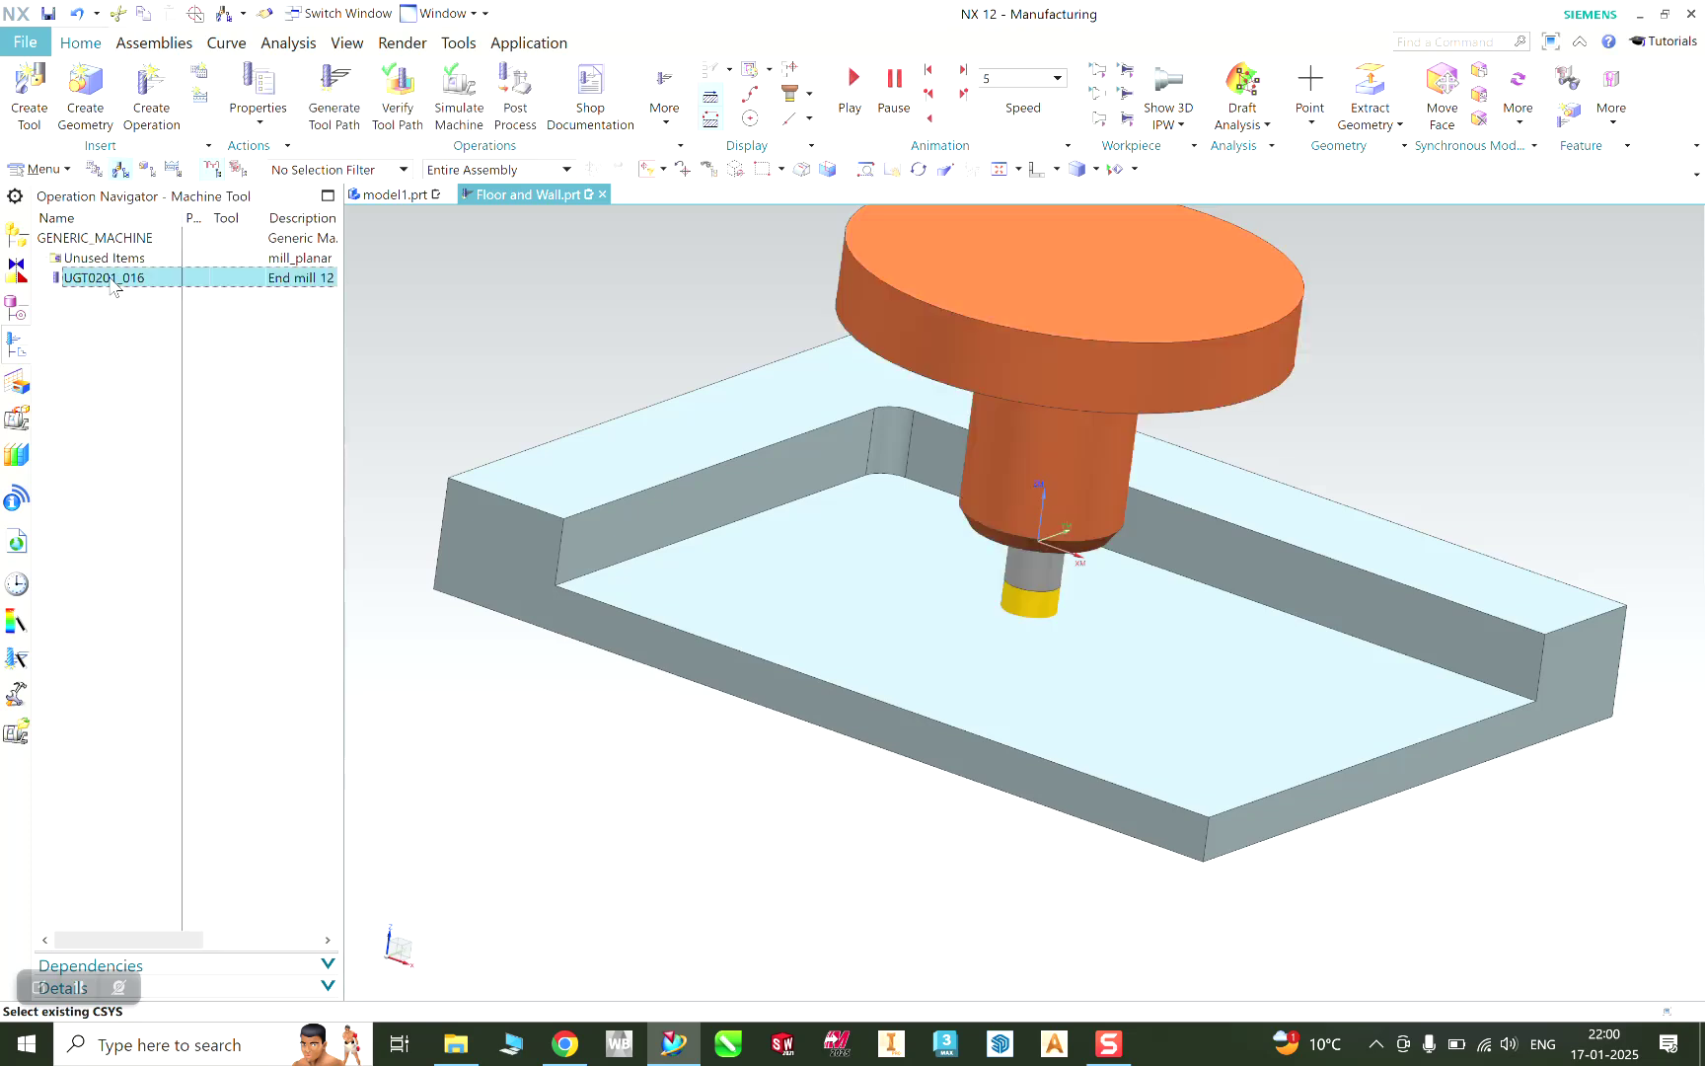
{"action": "mouse_move", "coordinate": [591, 688]}
{"action": "middle_mouse_down"}
{"action": "mouse_move", "coordinate": [613, 677]}
{"action": "mouse_move", "coordinate": [654, 715]}
{"action": "mouse_move", "coordinate": [707, 702]}
{"action": "mouse_move", "coordinate": [572, 677]}
{"action": "middle_mouse_up"}
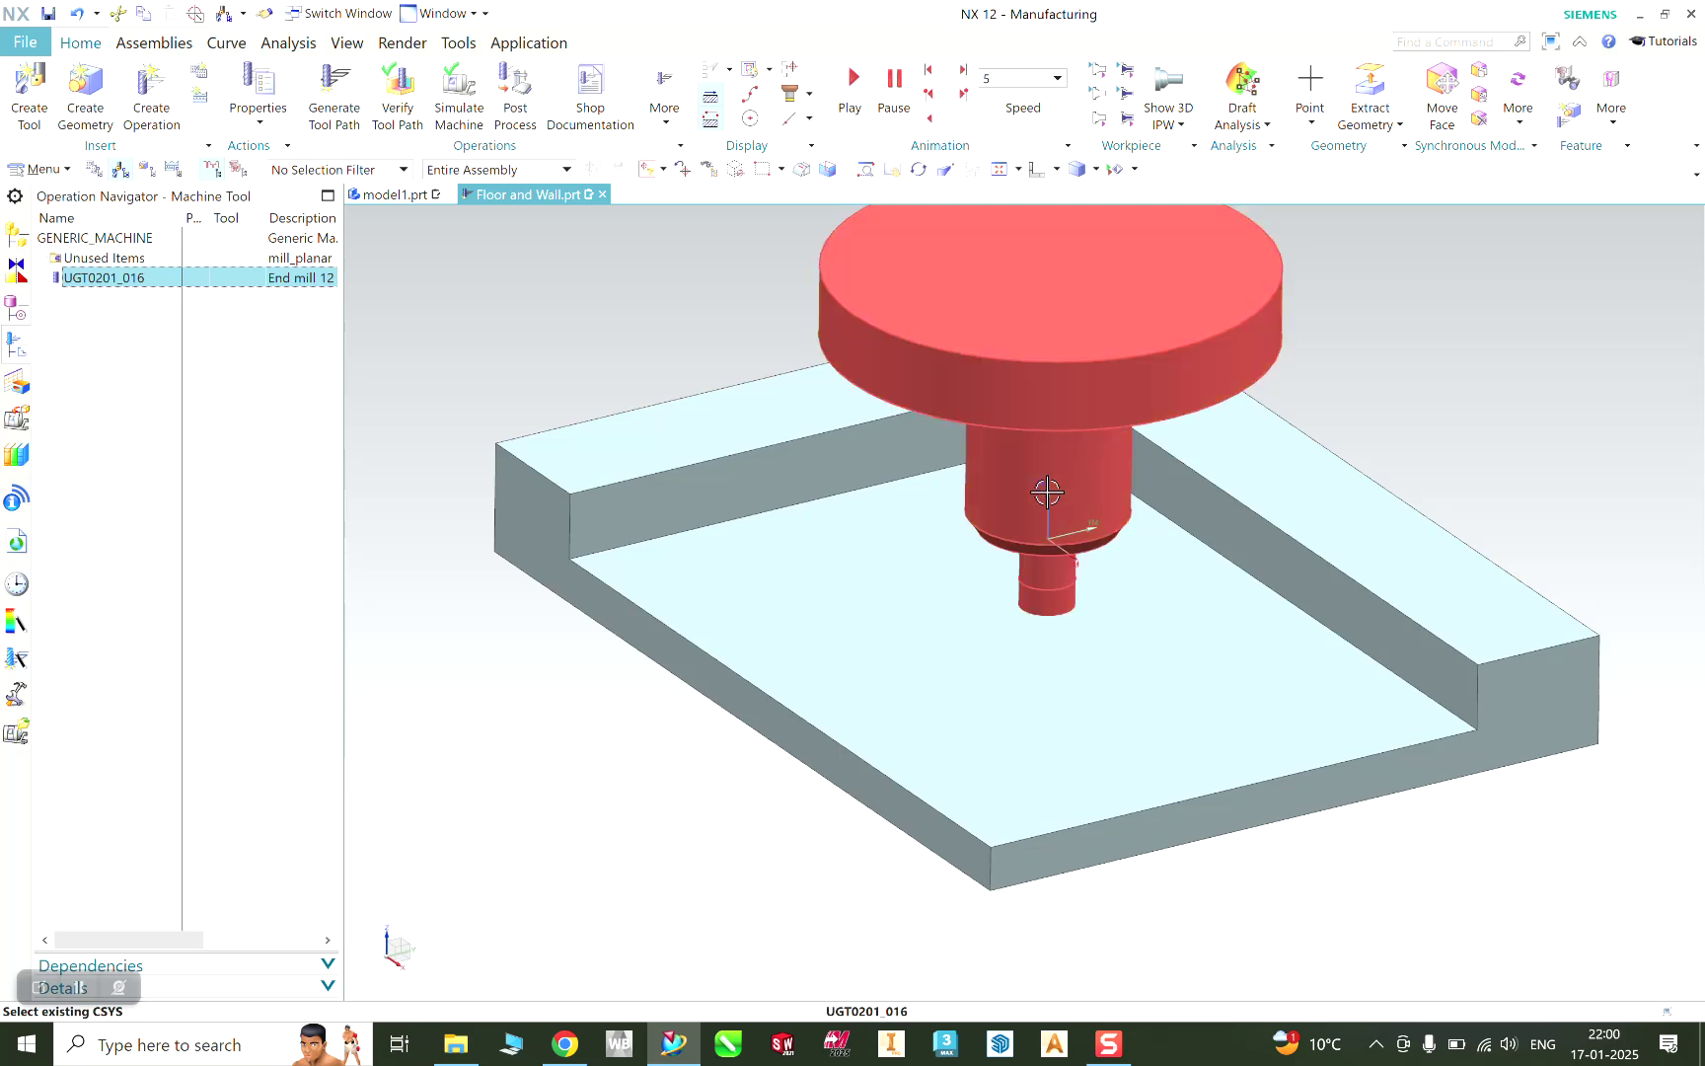
{"action": "left_click", "coordinate": [1050, 488]}
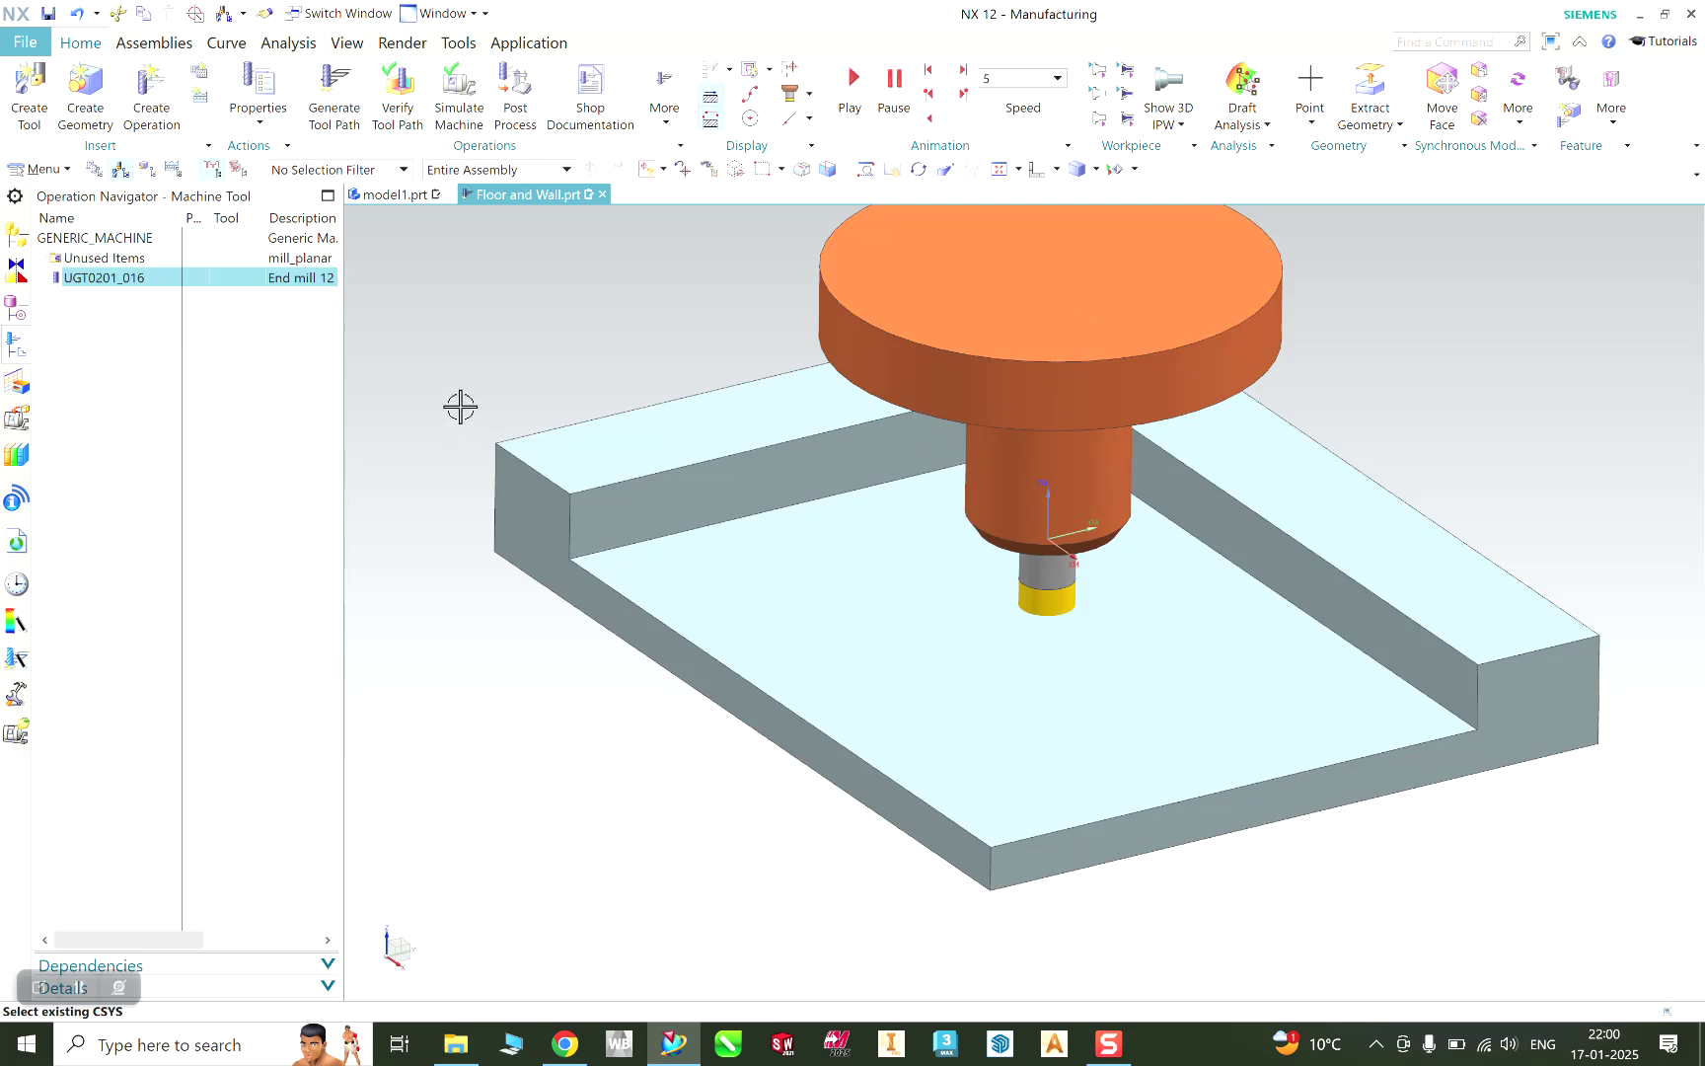
{"action": "left_click", "coordinate": [409, 317]}
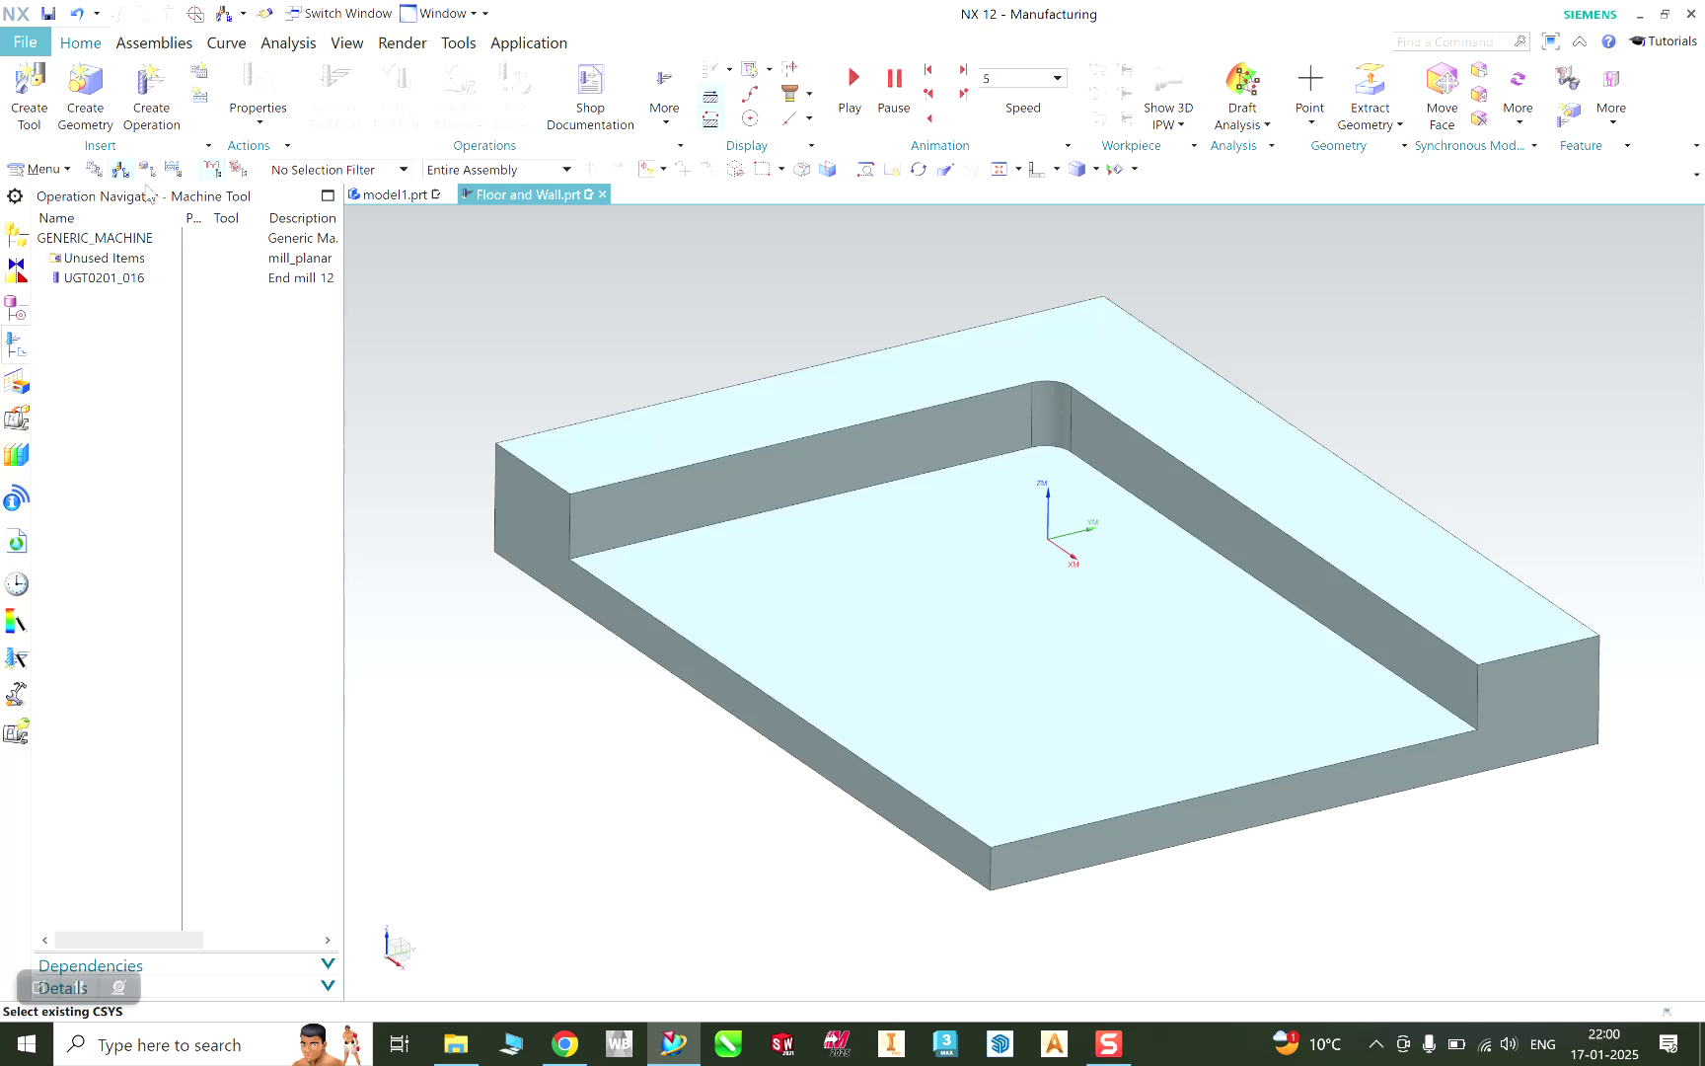
Step: Create a FLOOR_WALL operation in program PROGRAM with tool UGT0201_016, geometry WORKPIECE and method MILL_ROUGH
{"action": "left_click", "coordinate": [146, 103]}
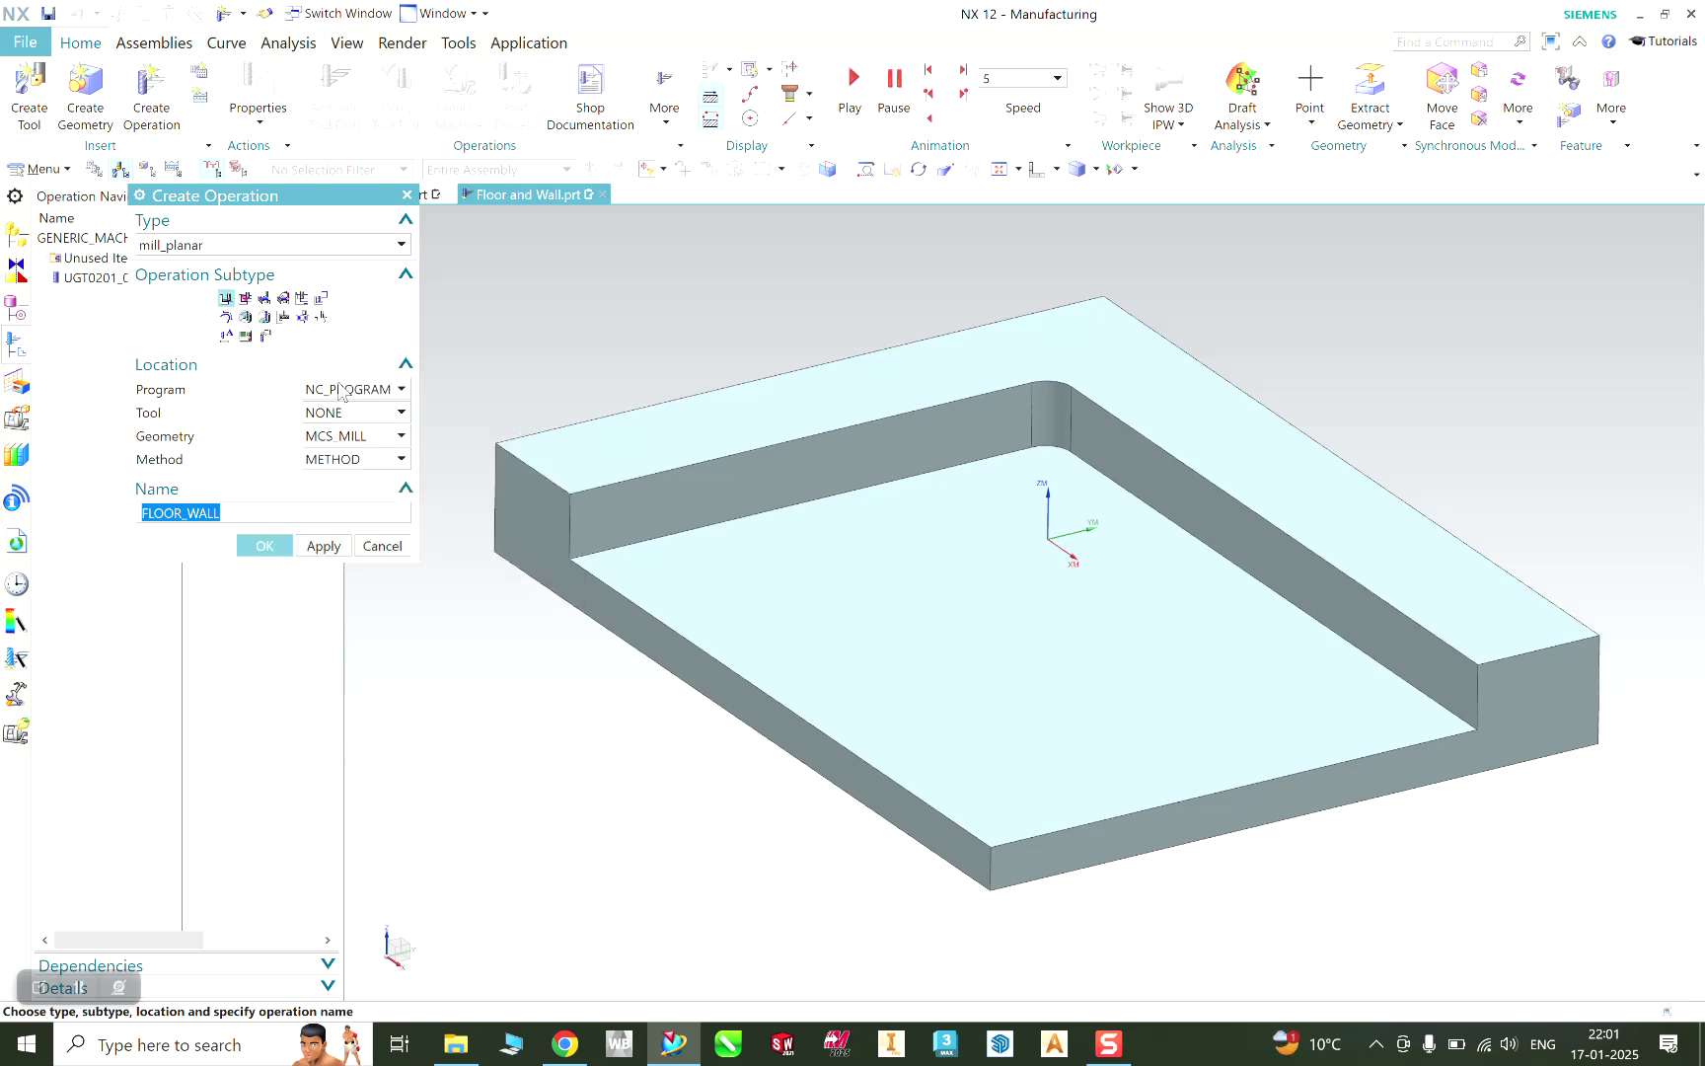
{"action": "left_click", "coordinate": [339, 391]}
{"action": "left_click", "coordinate": [336, 449]}
{"action": "left_click", "coordinate": [328, 415]}
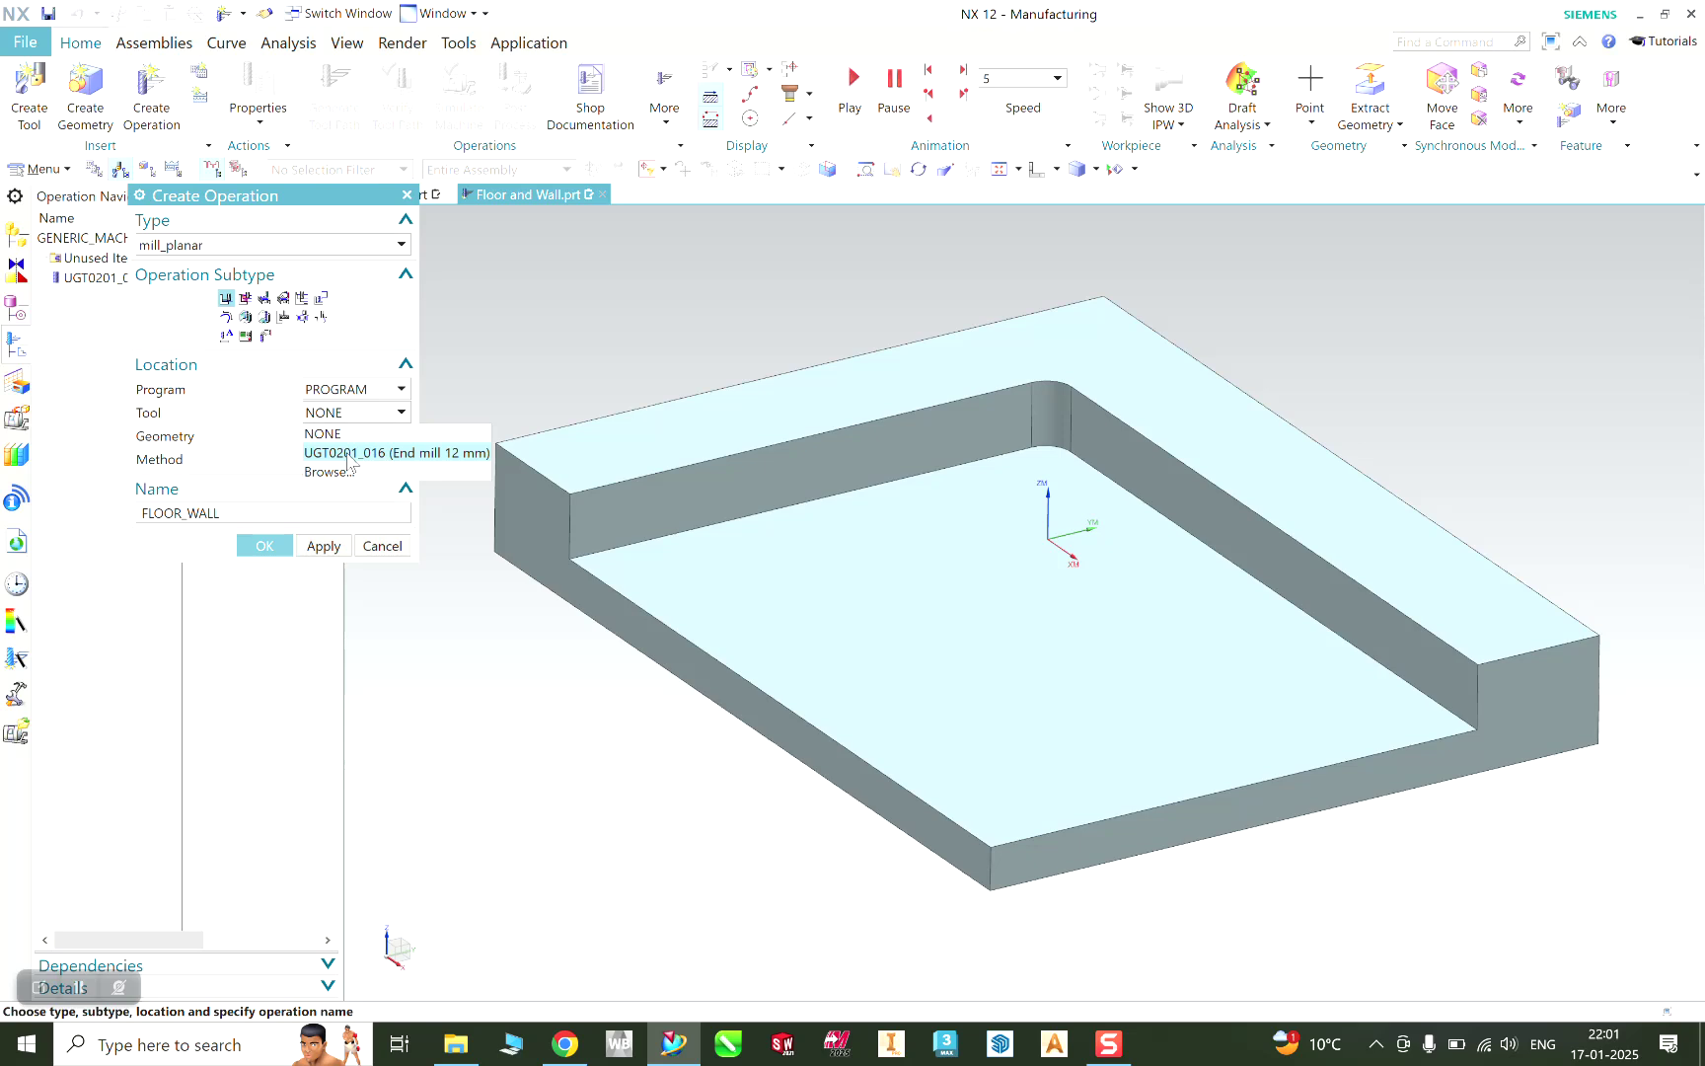
{"action": "left_click", "coordinate": [345, 455]}
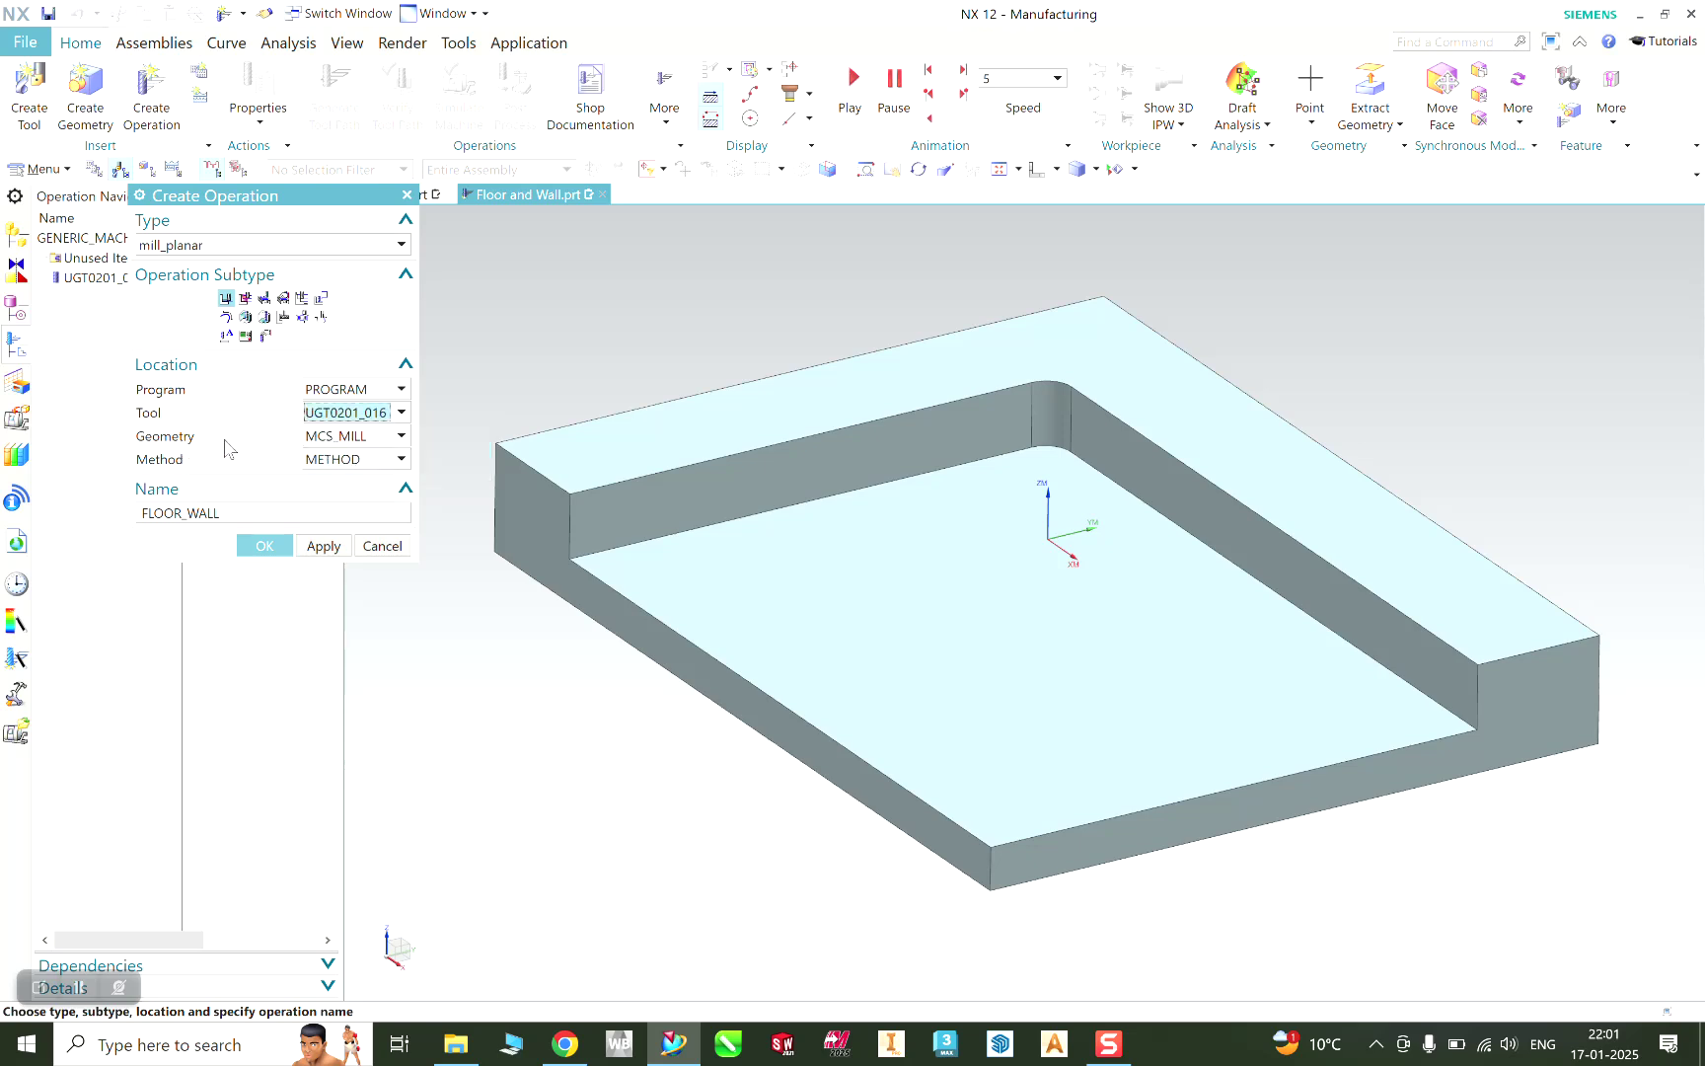
{"action": "left_click", "coordinate": [314, 437]}
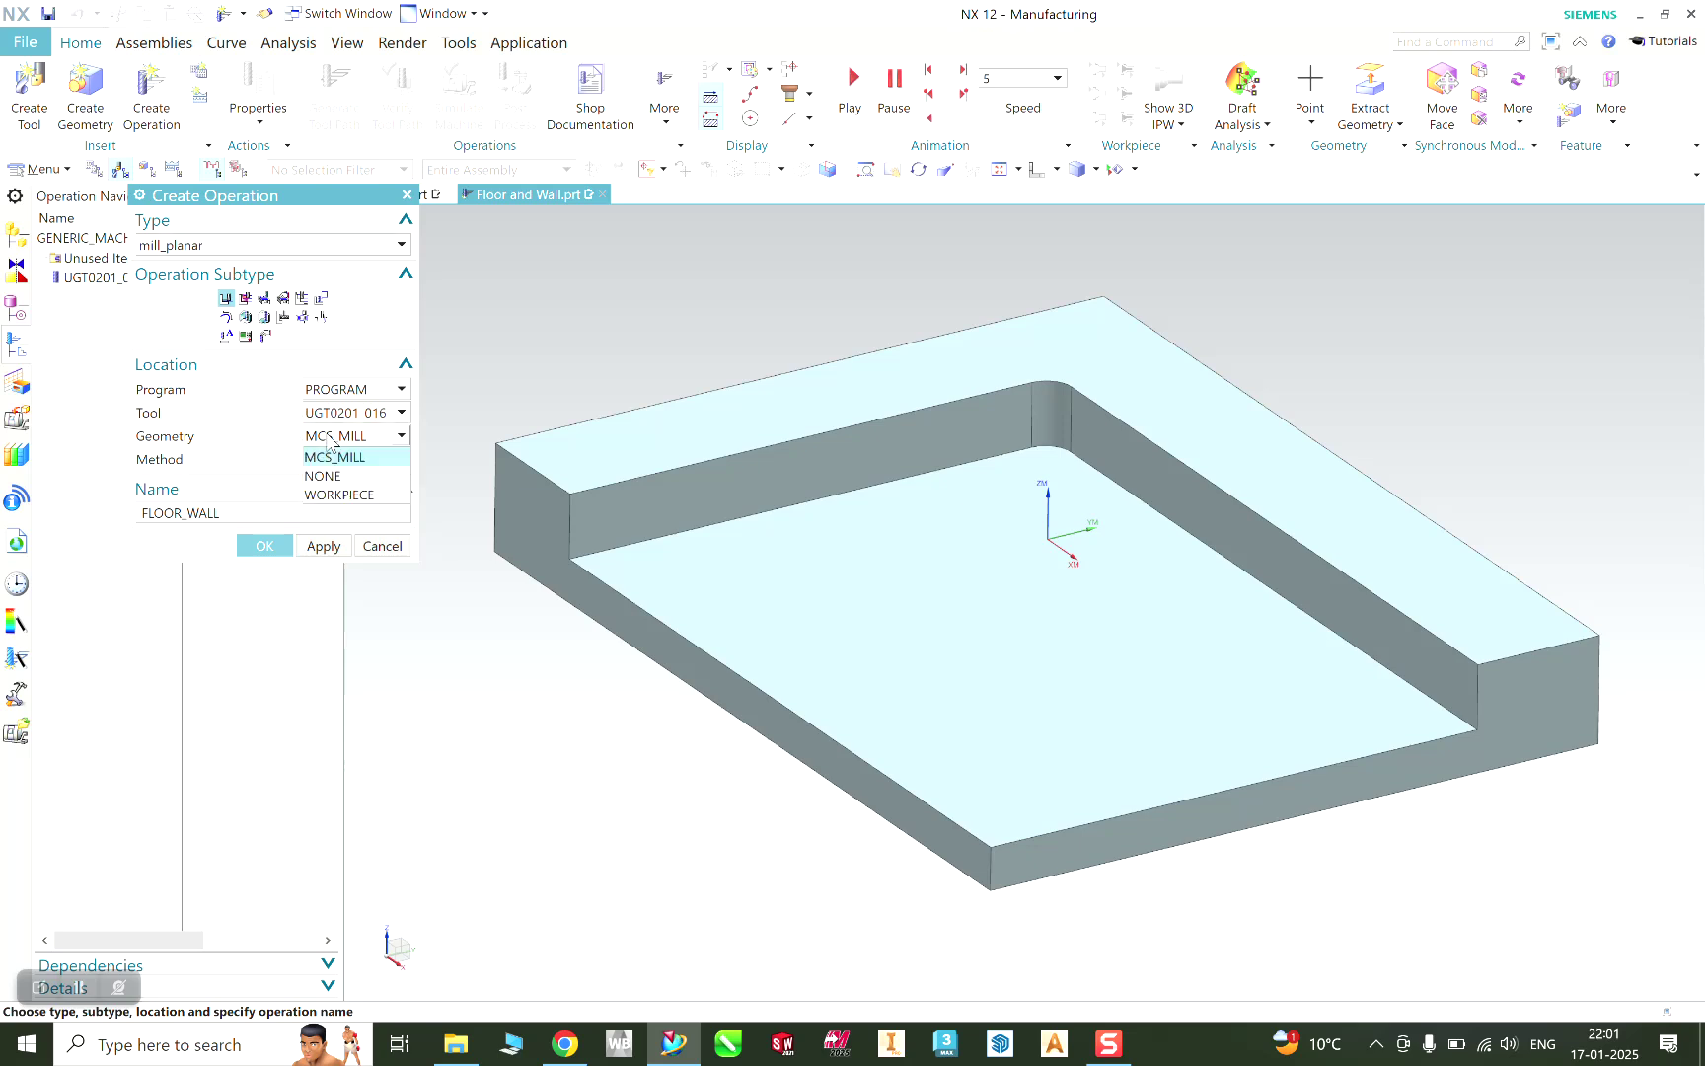
{"action": "left_click", "coordinate": [342, 494]}
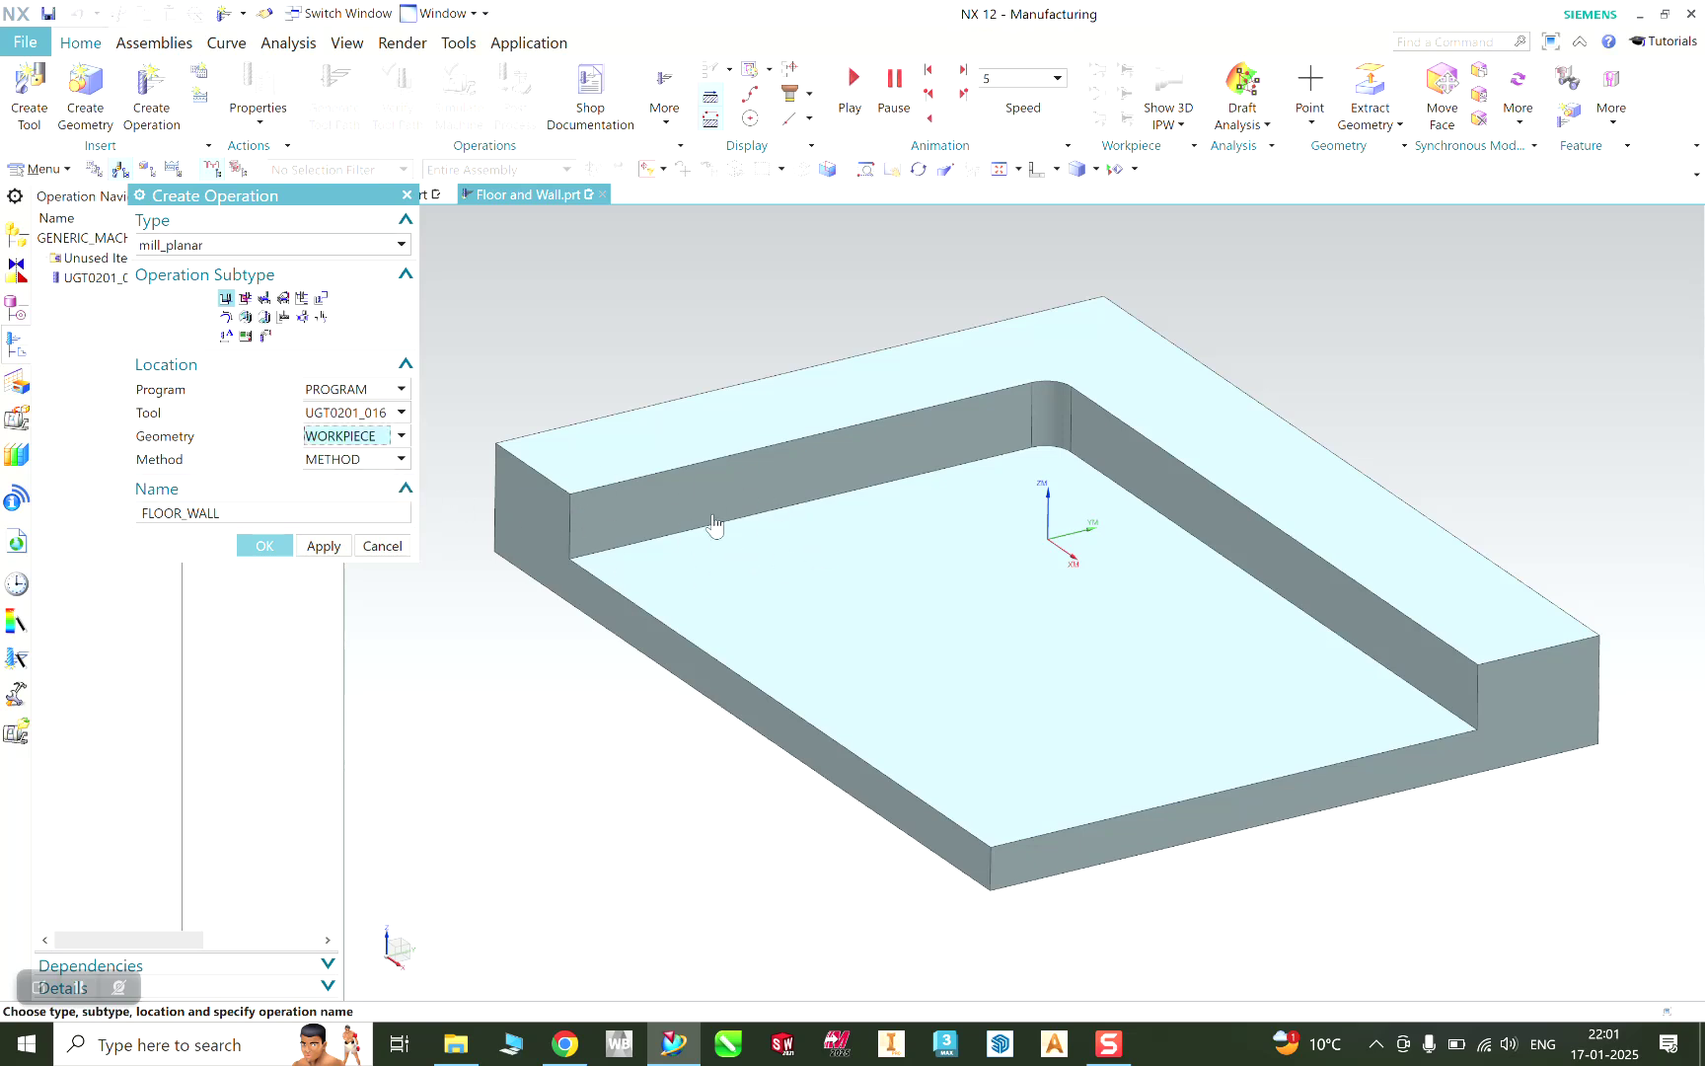
{"action": "left_click", "coordinate": [343, 463]}
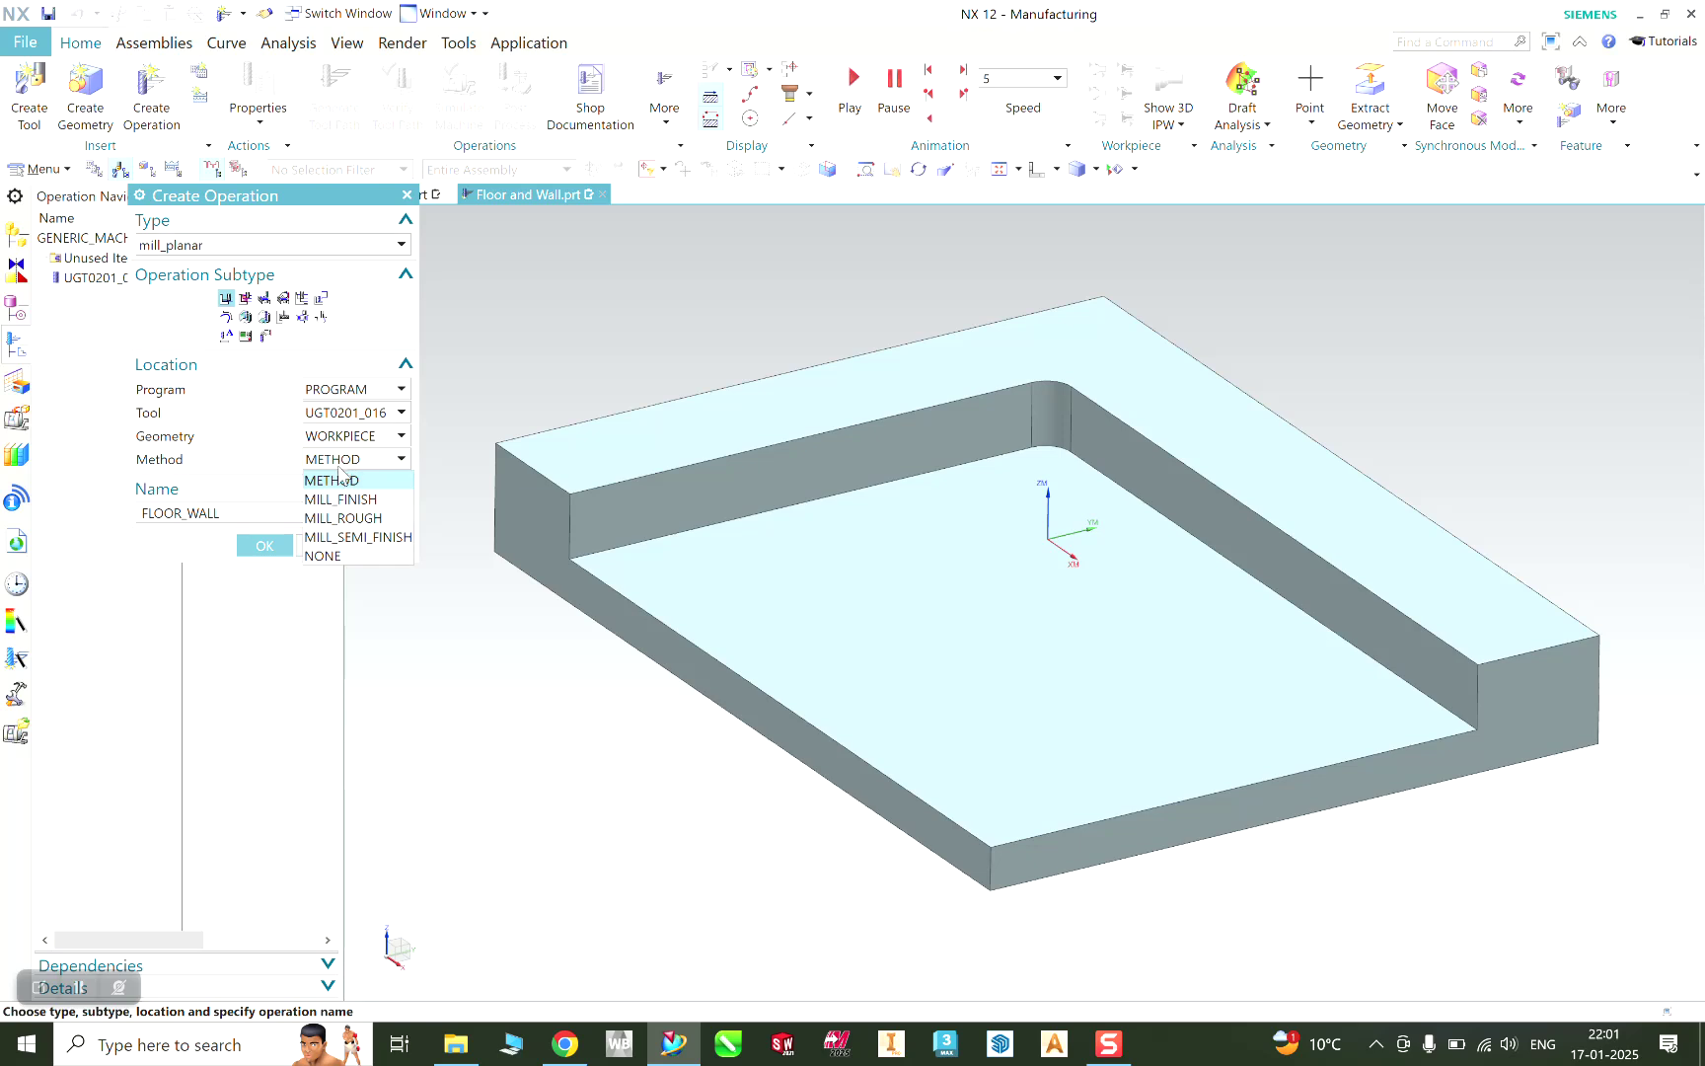
{"action": "left_click", "coordinate": [352, 520]}
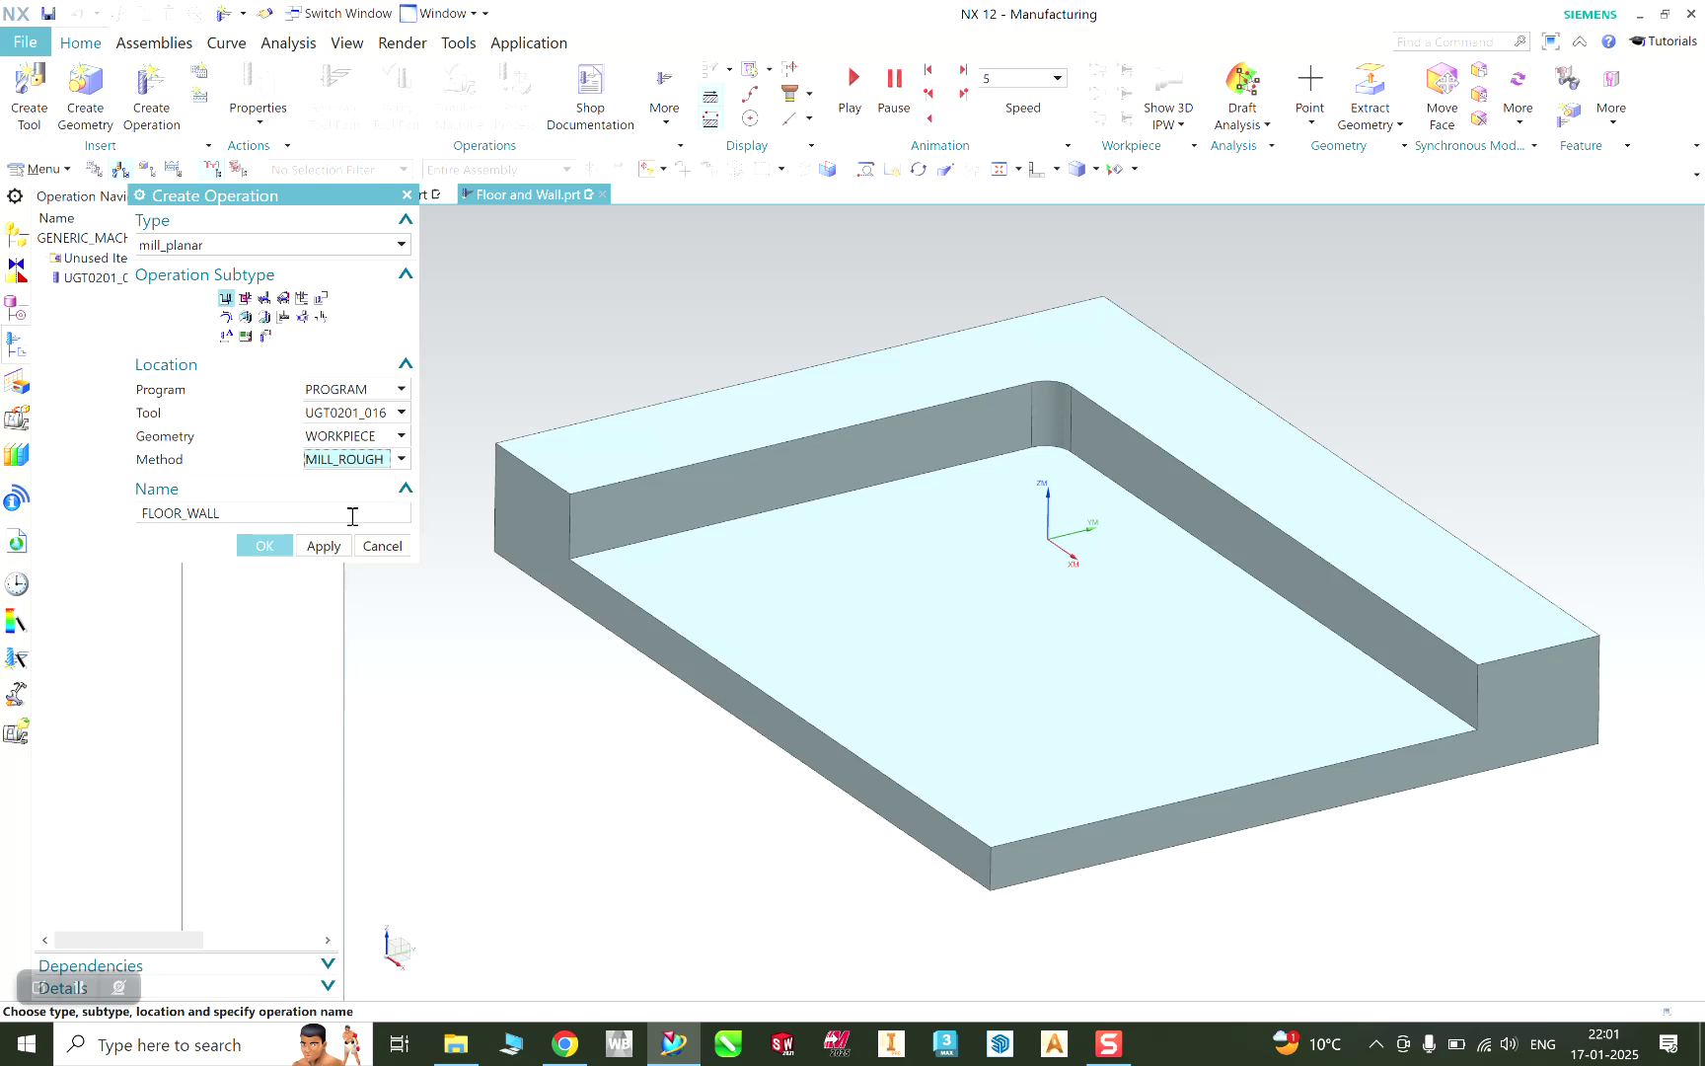
{"action": "left_click", "coordinate": [267, 545]}
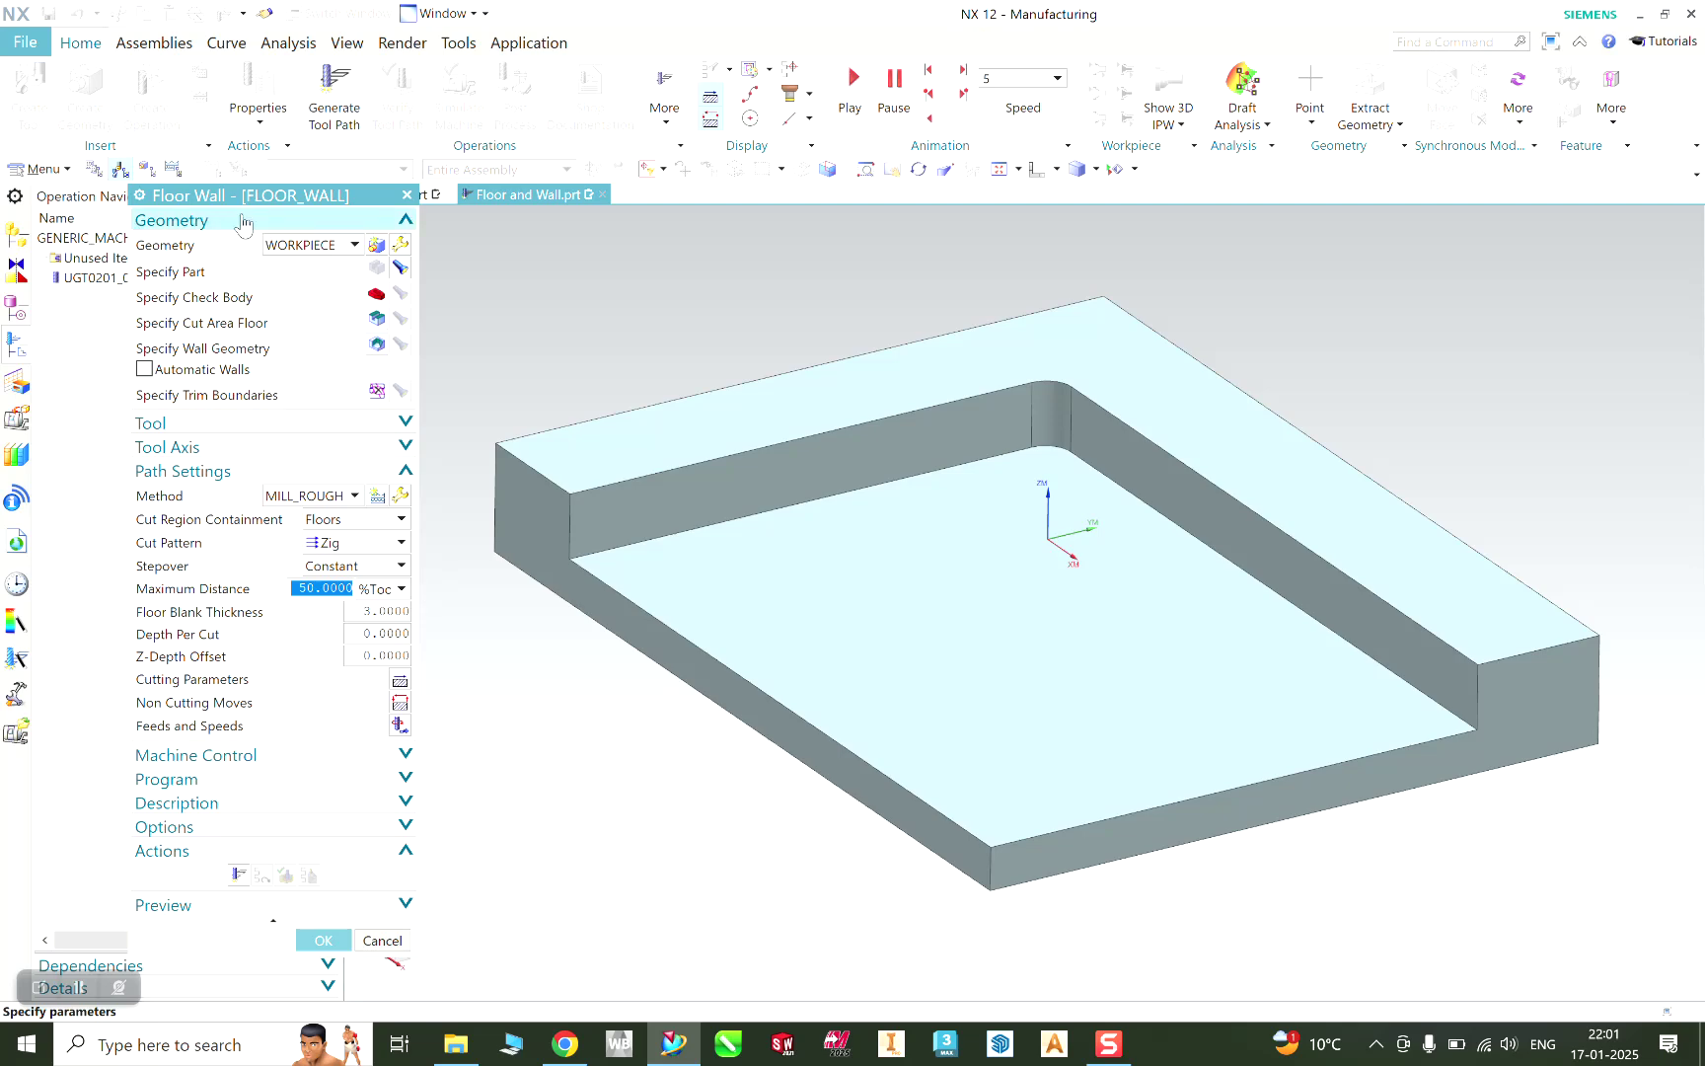
Step: Specify the recessed floor face of the part as the Floor Wall operation's cut area floor
{"action": "left_click_drag", "start_coordinate": [255, 199], "coordinate": [268, 136]}
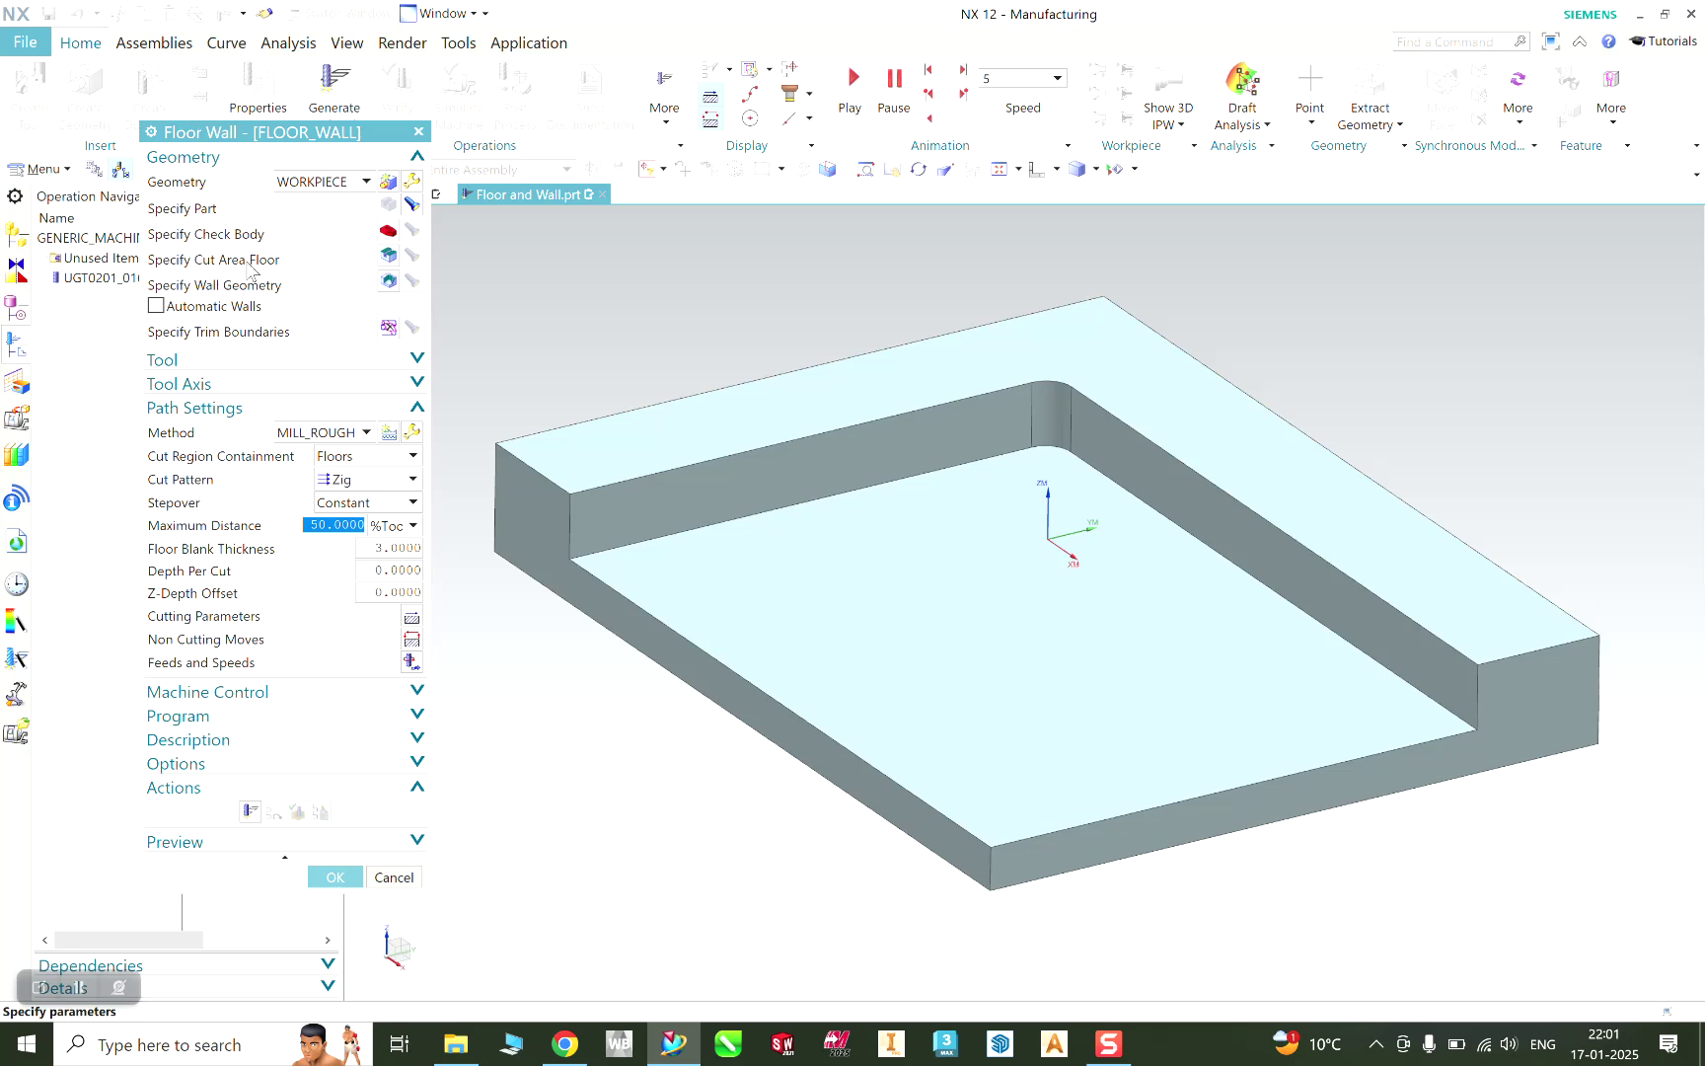
{"action": "left_click", "coordinate": [389, 257]}
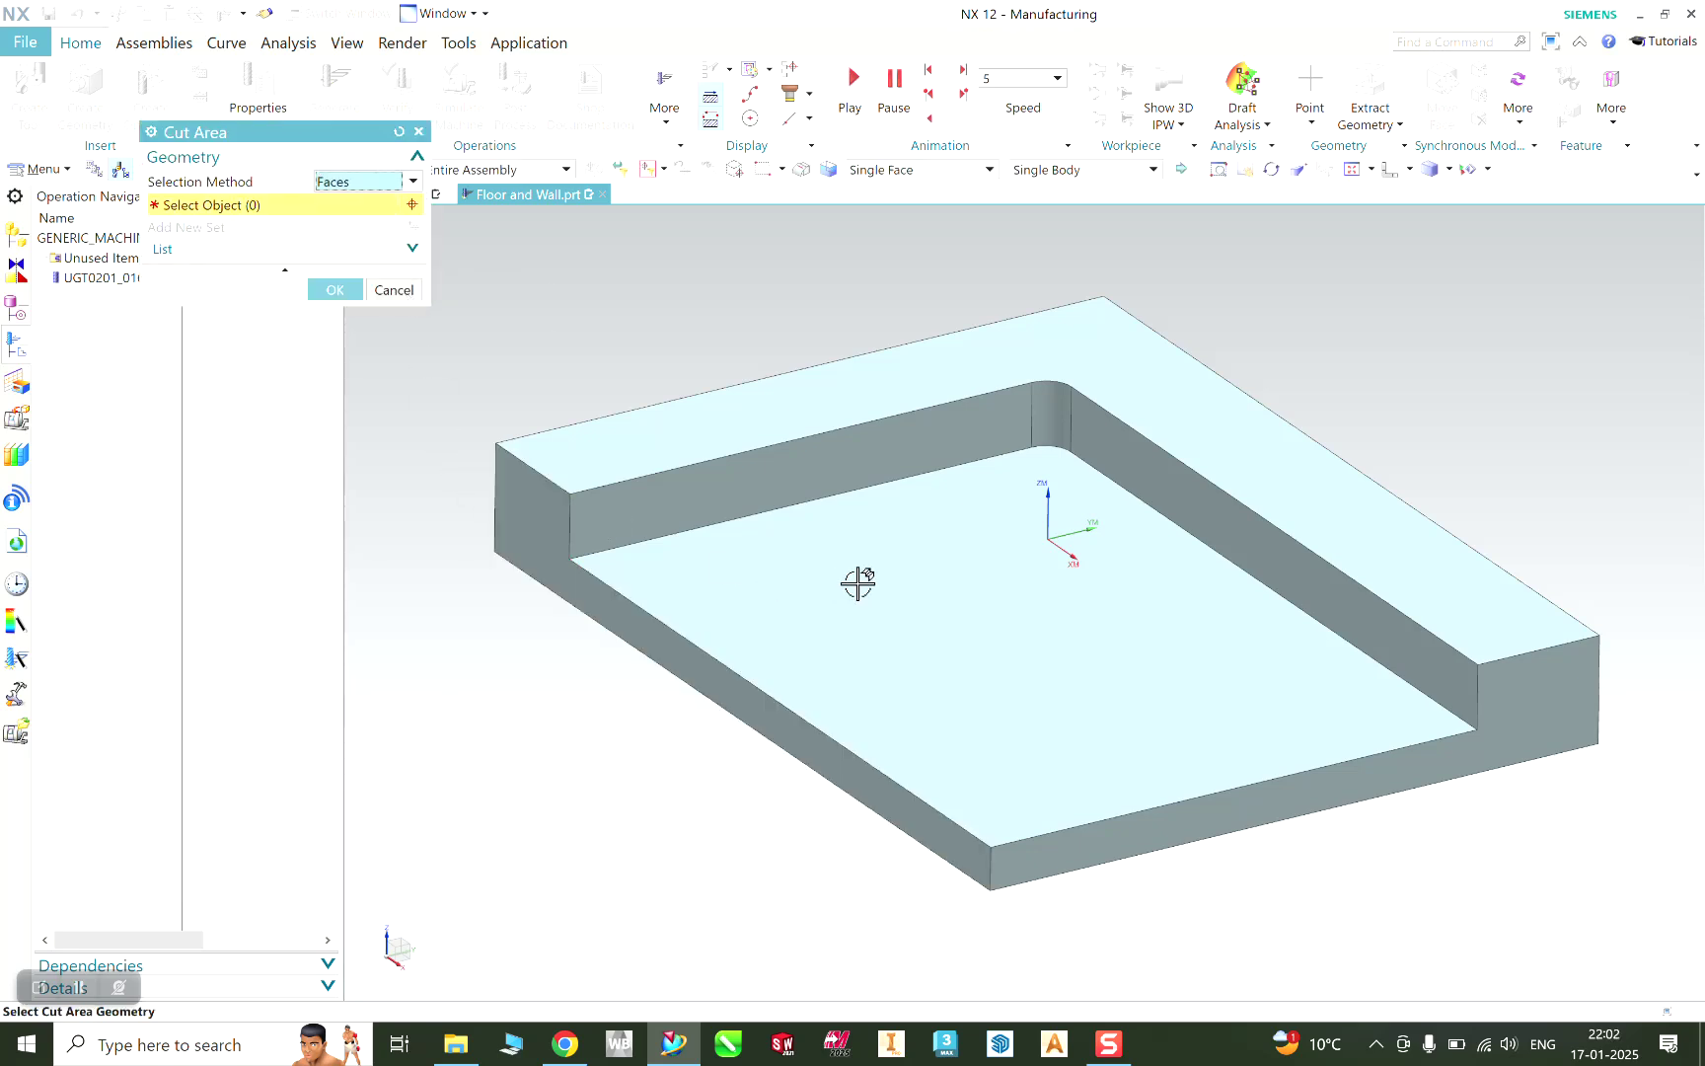
{"action": "left_click", "coordinate": [956, 608]}
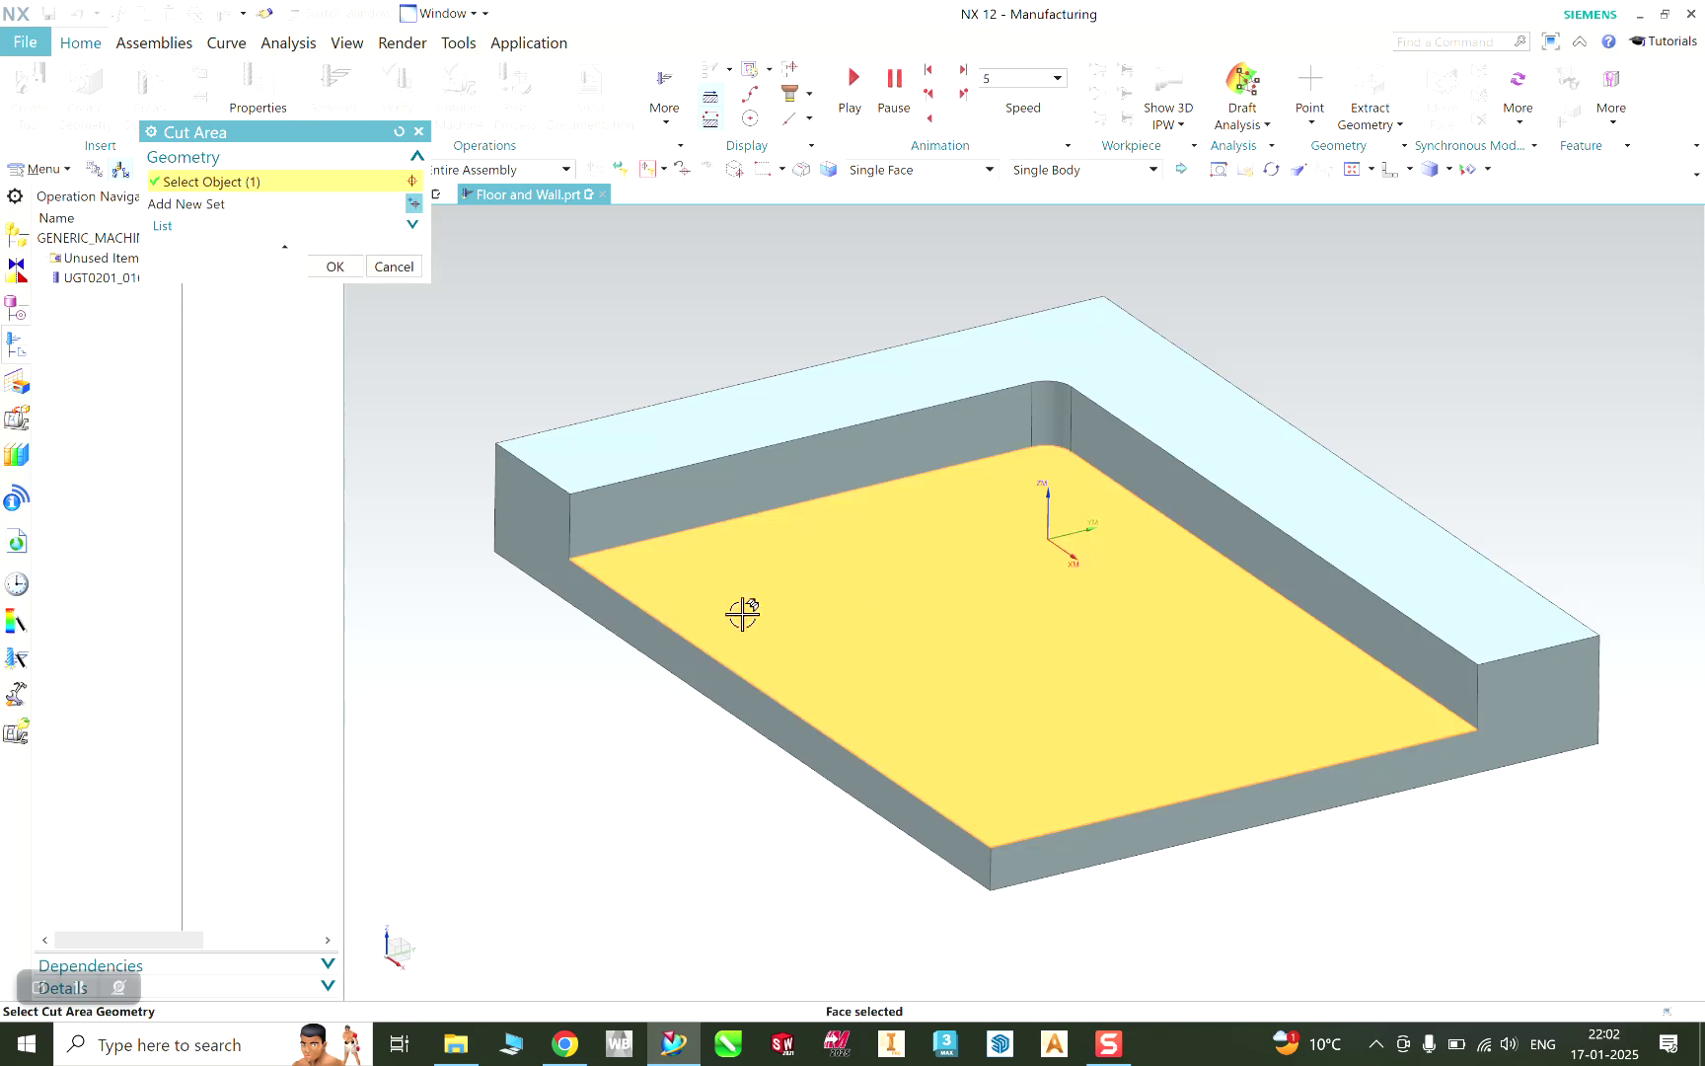
{"action": "left_click", "coordinate": [335, 267]}
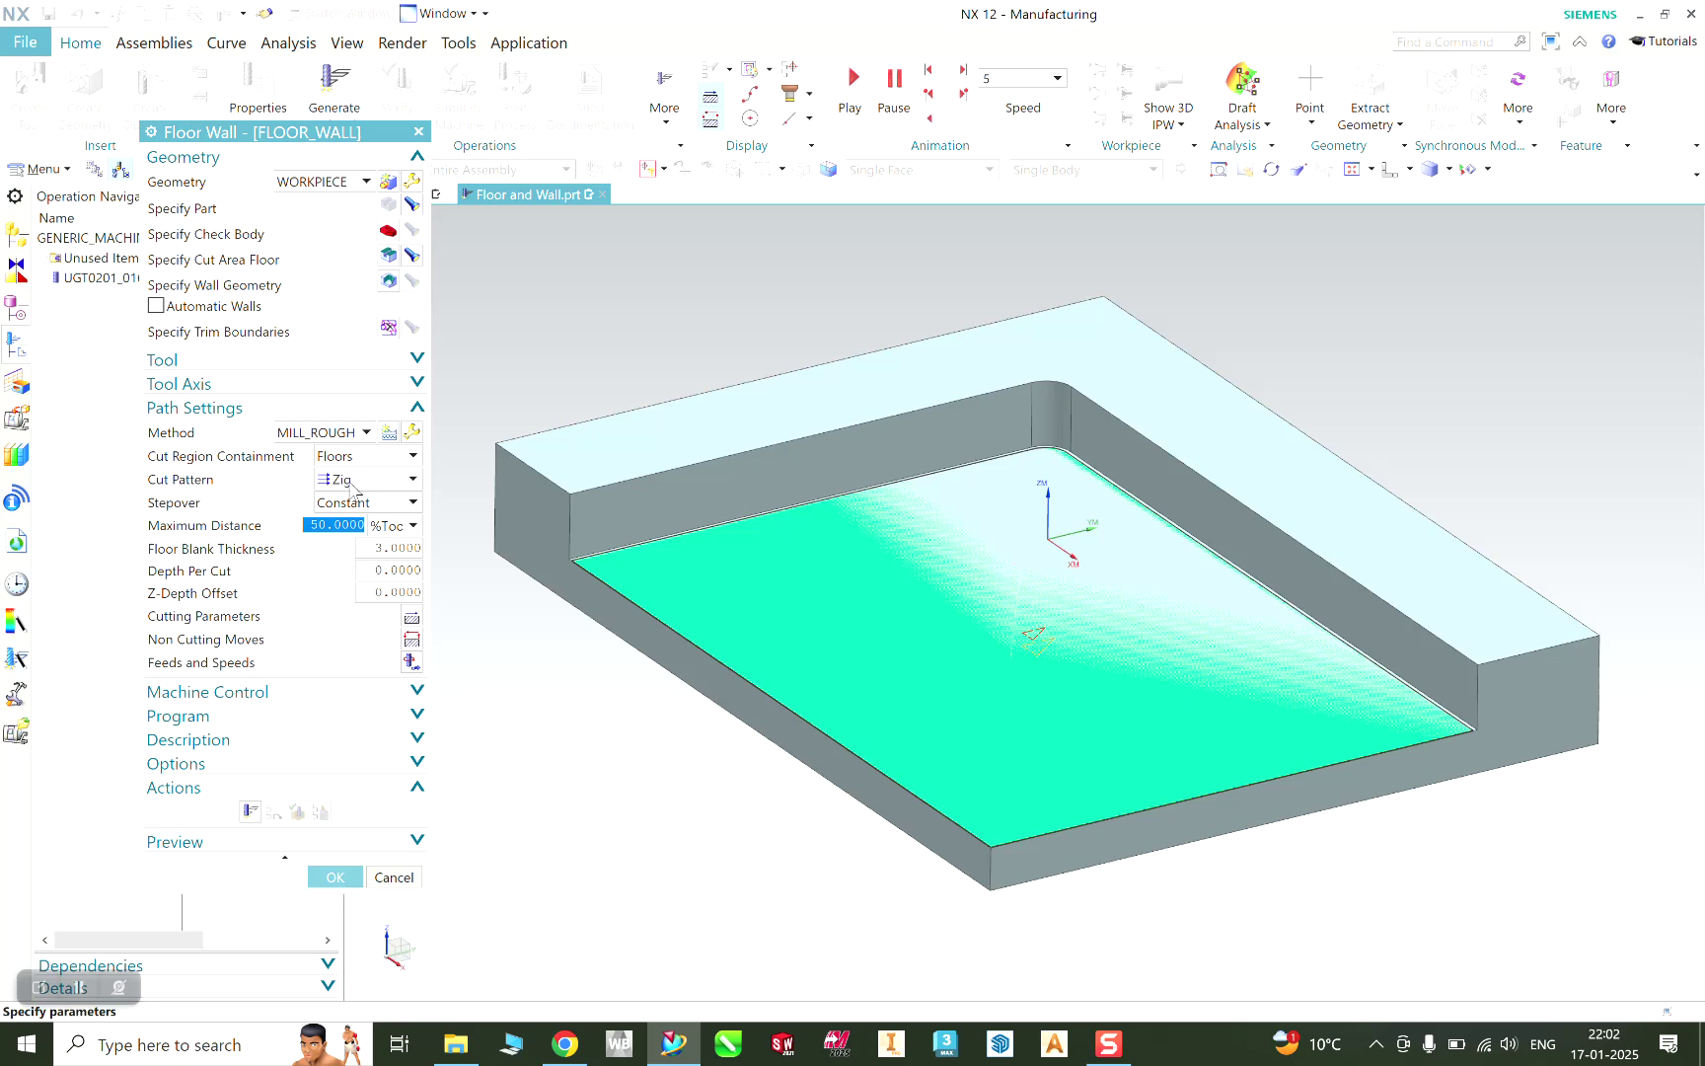
Step: Set the operation's cut pattern to Follow Part, the floor blank thickness to 15 and the depth per cut to 5
{"action": "left_click", "coordinate": [354, 481]}
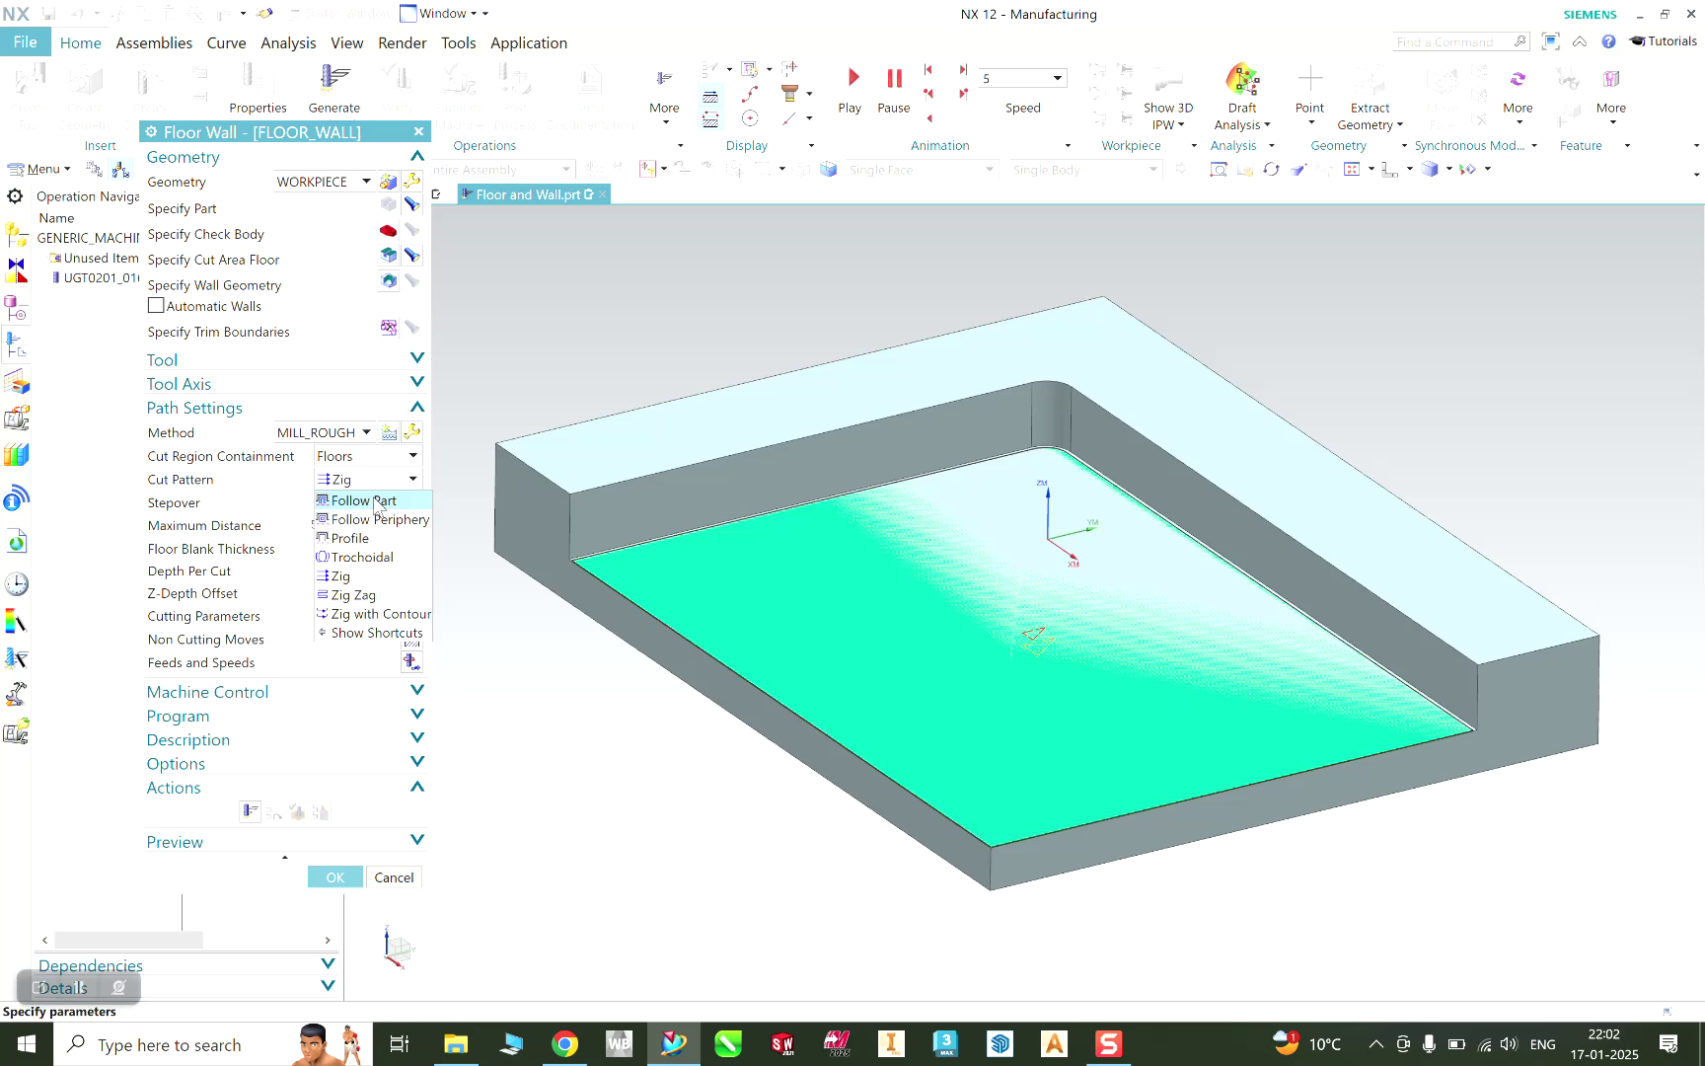
{"action": "left_click", "coordinate": [376, 501]}
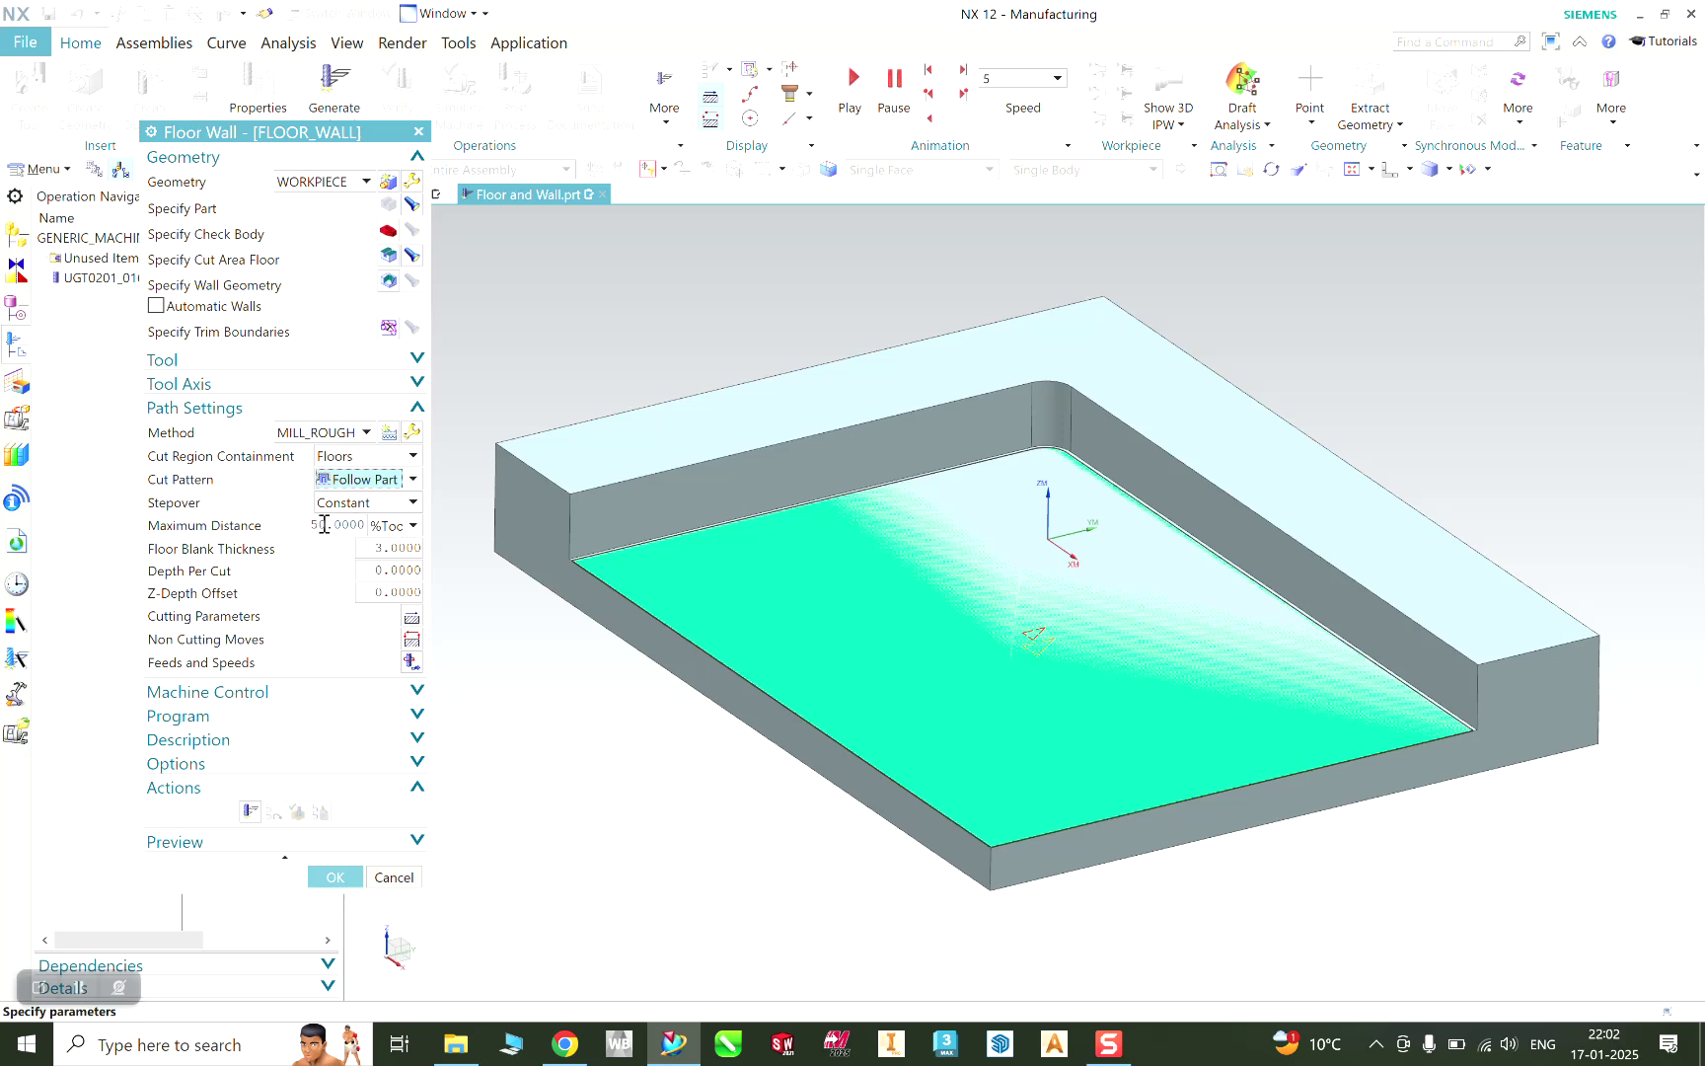
{"action": "mouse_move", "coordinate": [166, 558]}
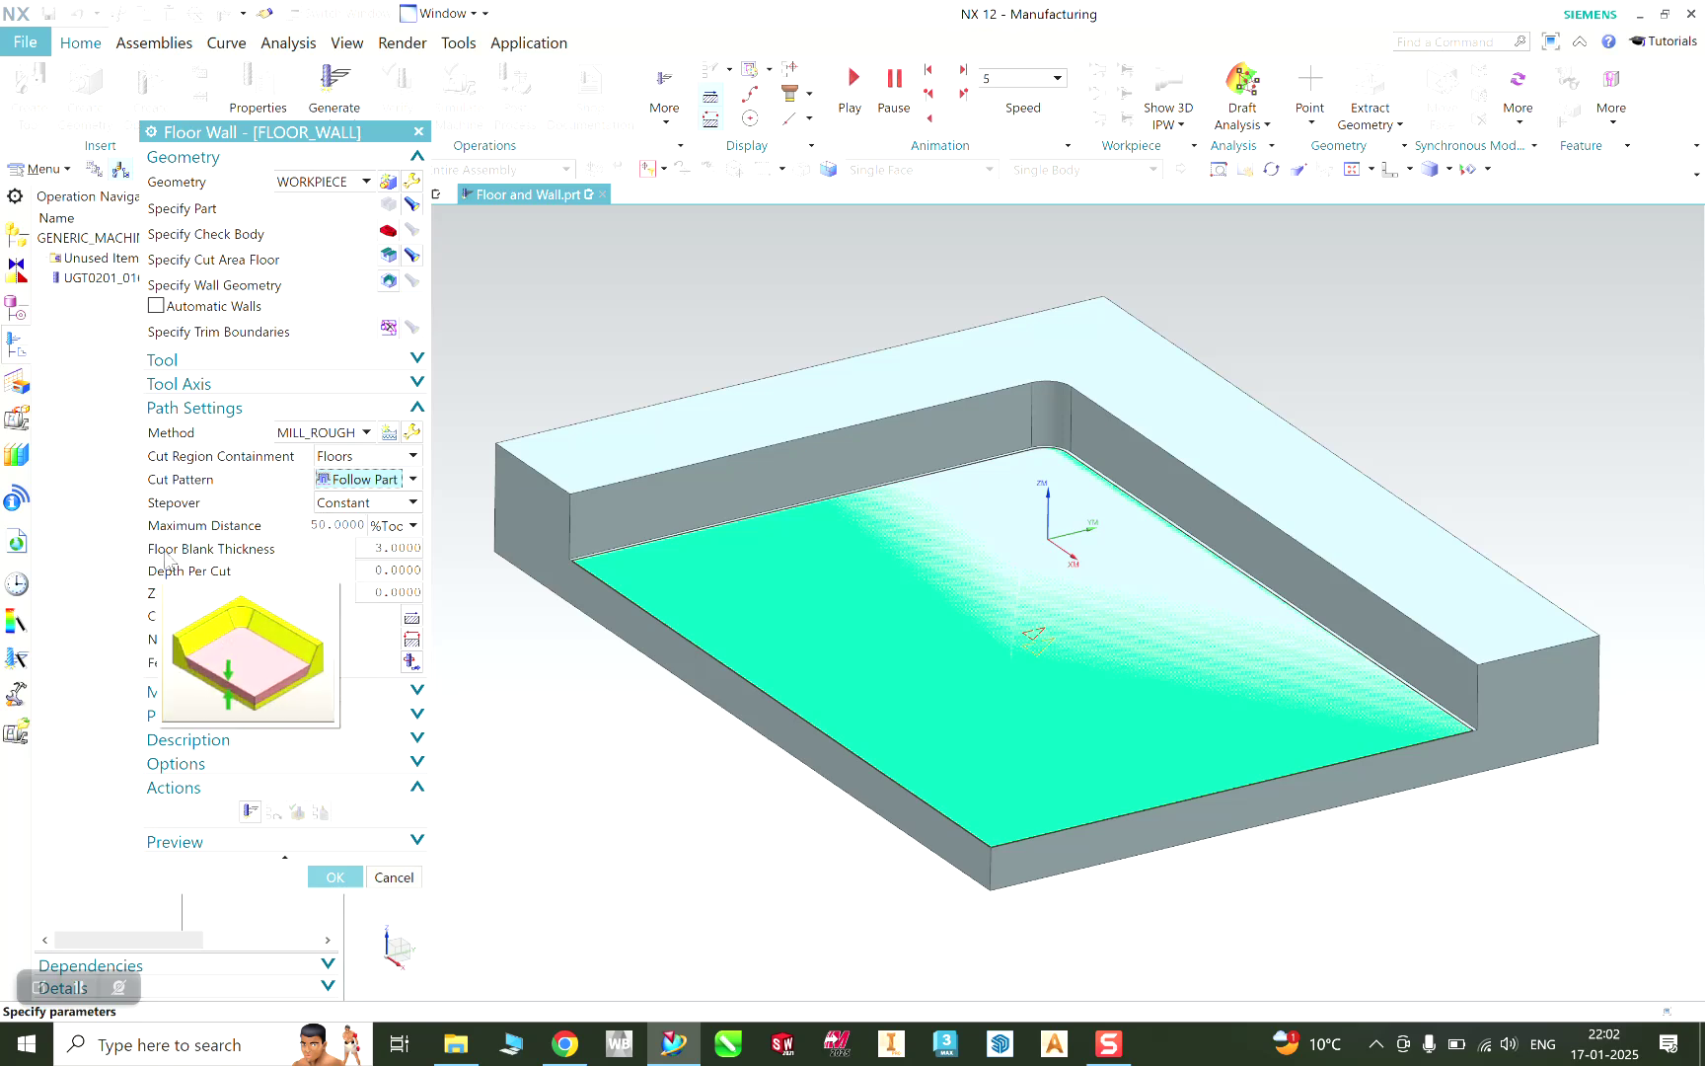
{"action": "double_click", "coordinate": [384, 548]}
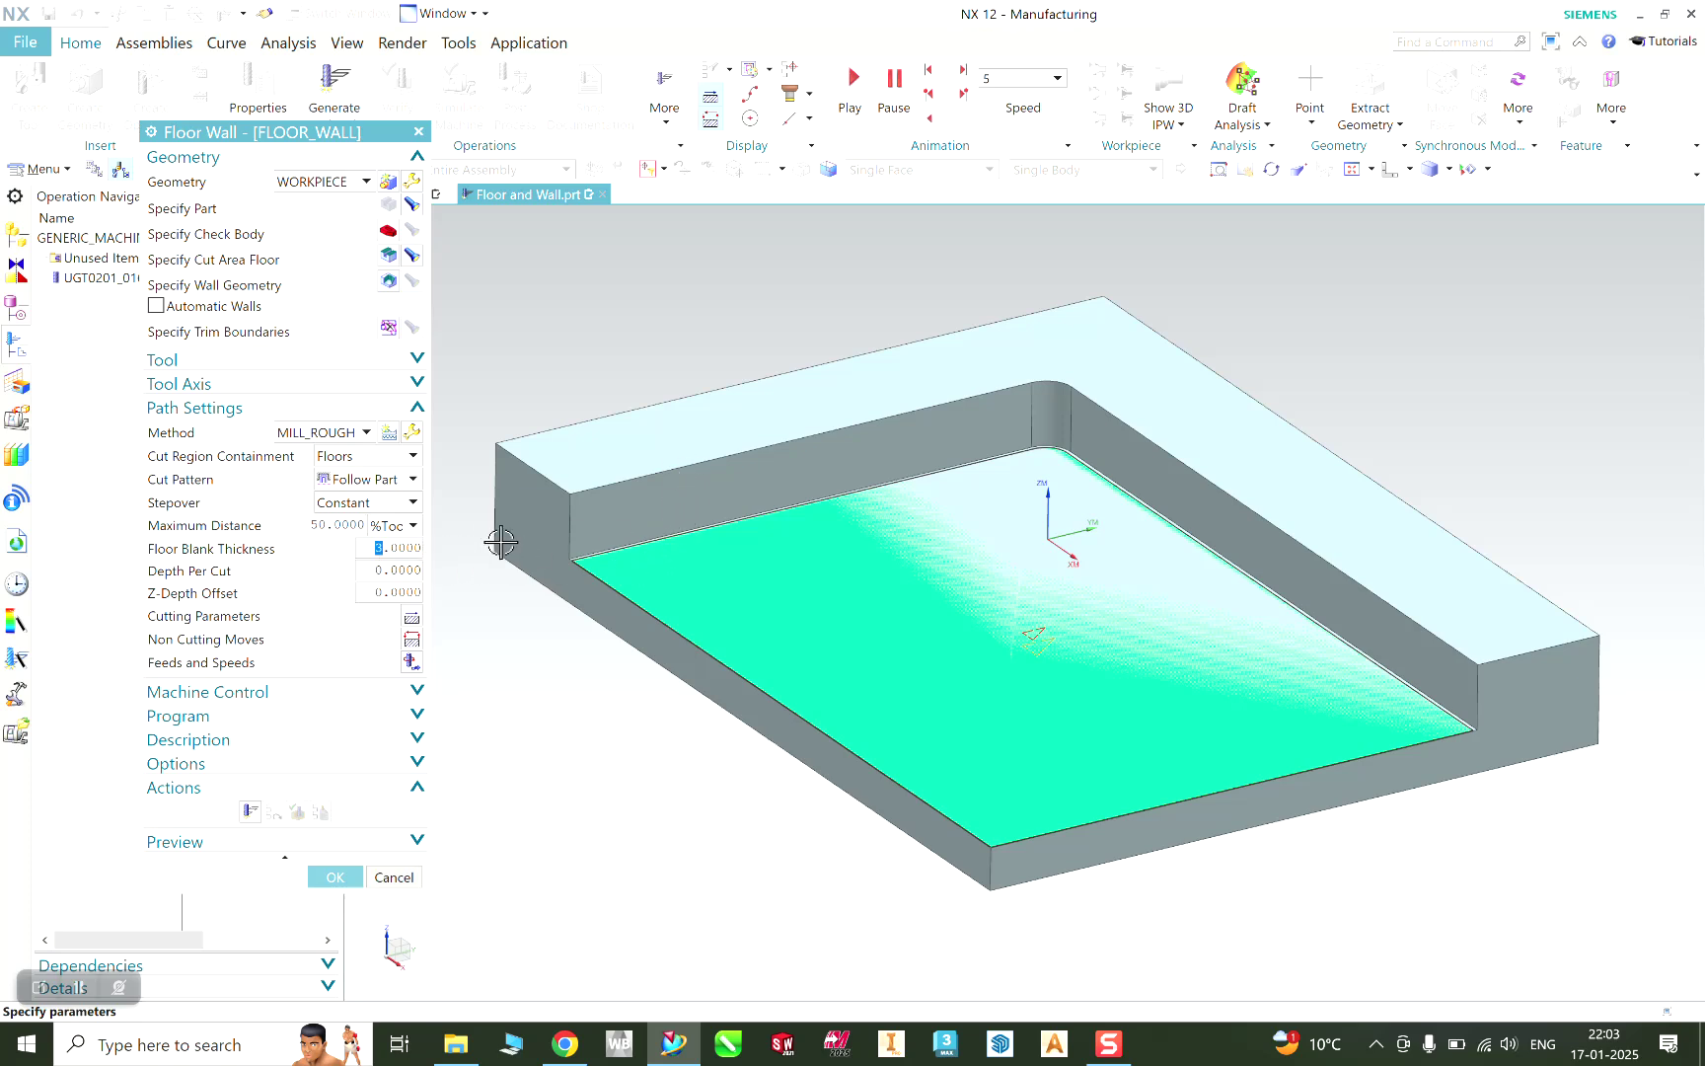
{"action": "type", "text": "15"}
{"action": "double_click", "coordinate": [385, 574]}
{"action": "type", "text": "5"}
Step: Open the part stock value for editing in the operation's cutting parameters and accept the stock settings
{"action": "key", "text": "Escape"}
{"action": "left_click", "coordinate": [289, 186]}
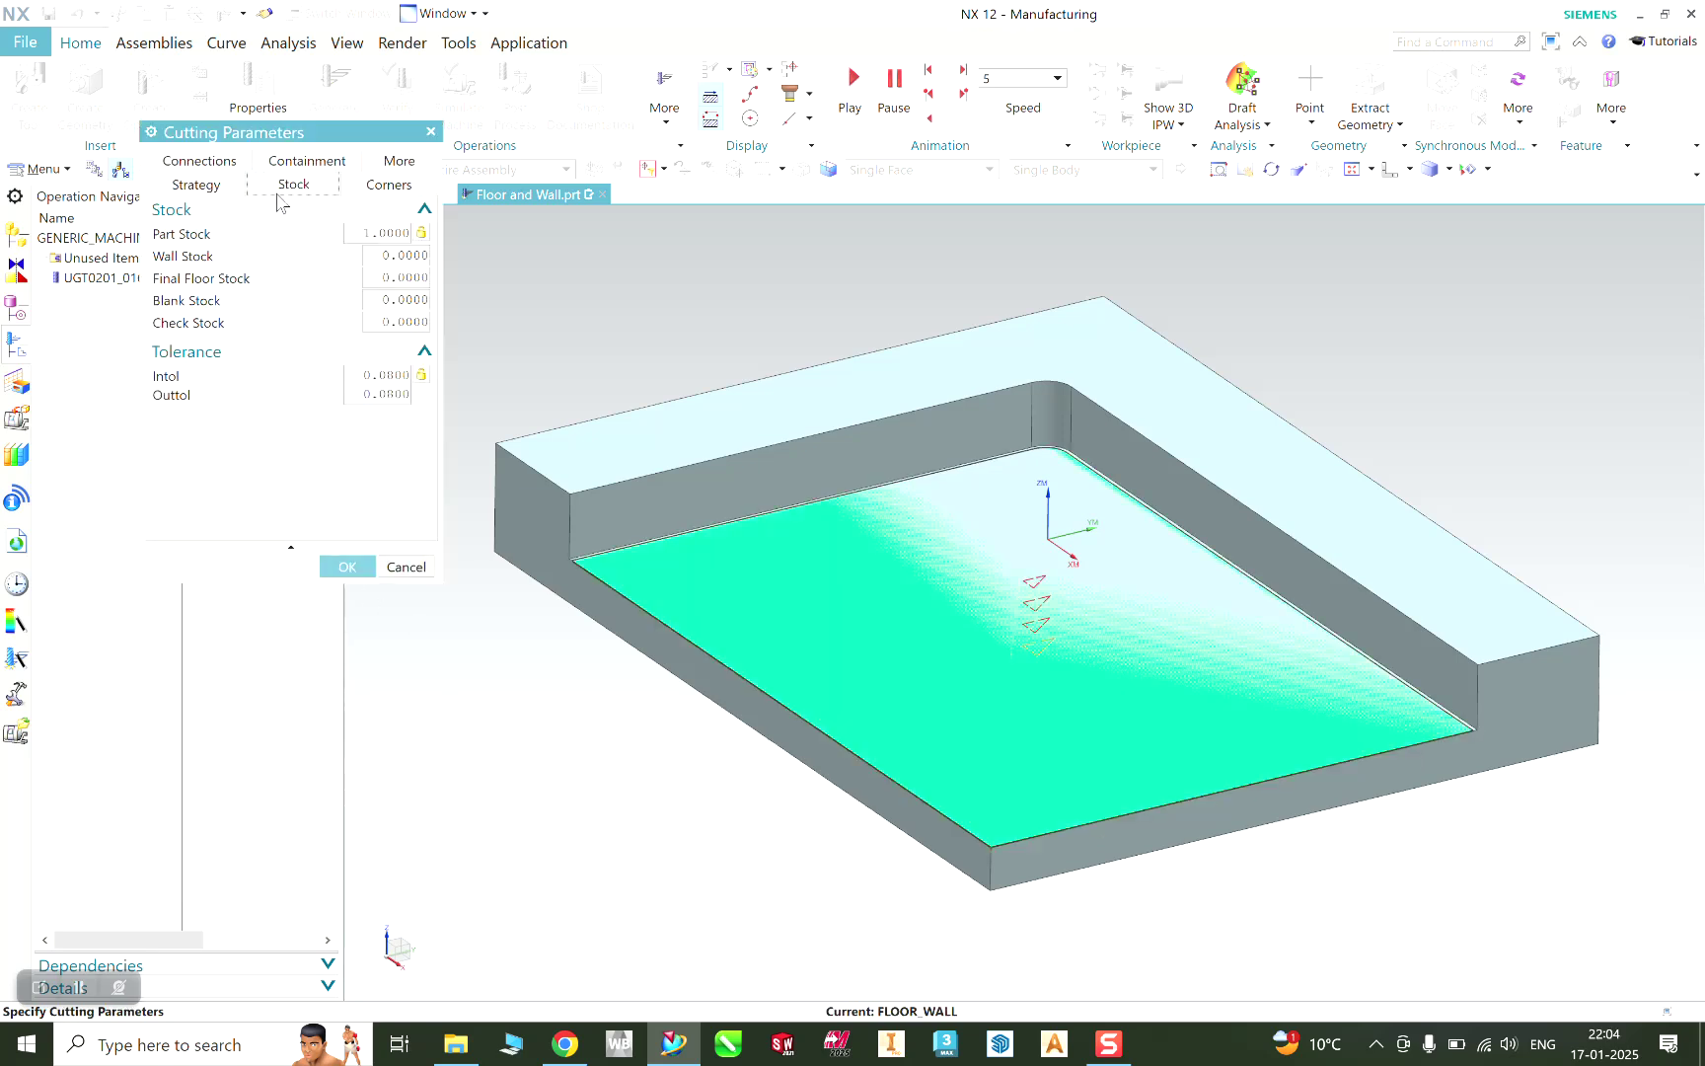
{"action": "double_click", "coordinate": [367, 233]}
{"action": "left_click", "coordinate": [347, 568]}
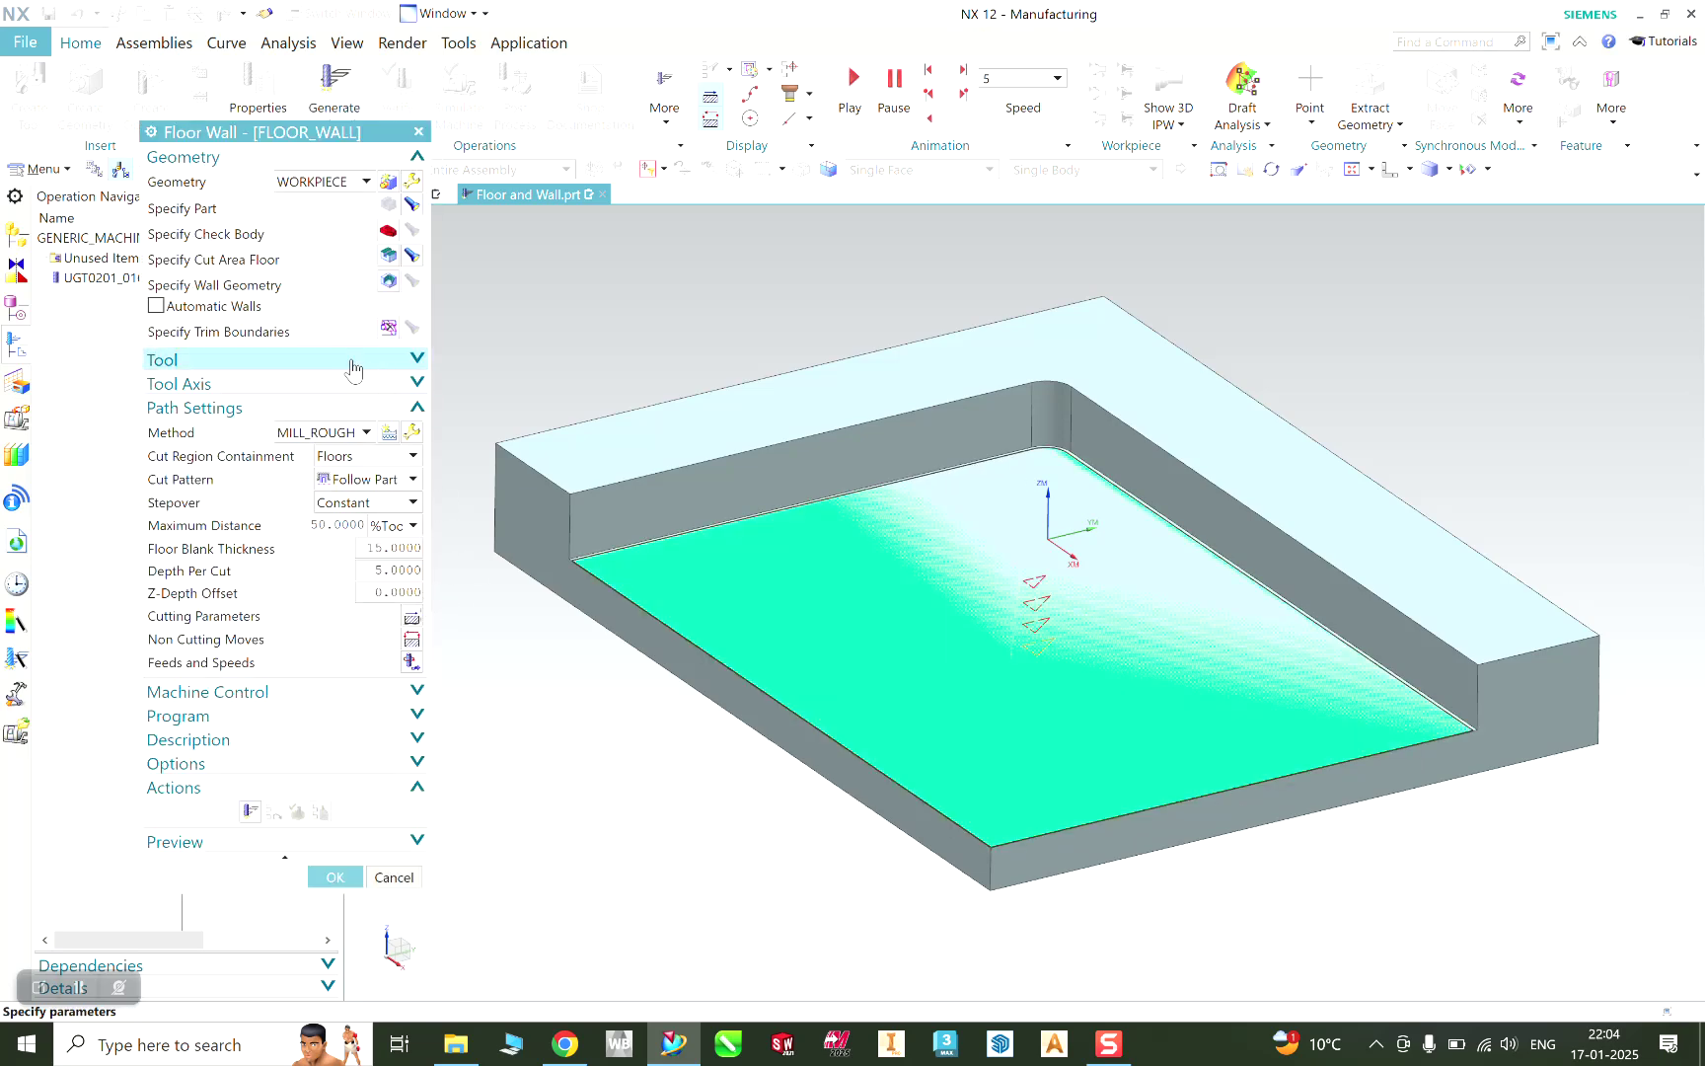
Step: Set the surface speed to 95 smm and the feed per tooth to 0.09, and calculate the spindle speed and cut feed rate from them
{"action": "left_click", "coordinate": [410, 662]}
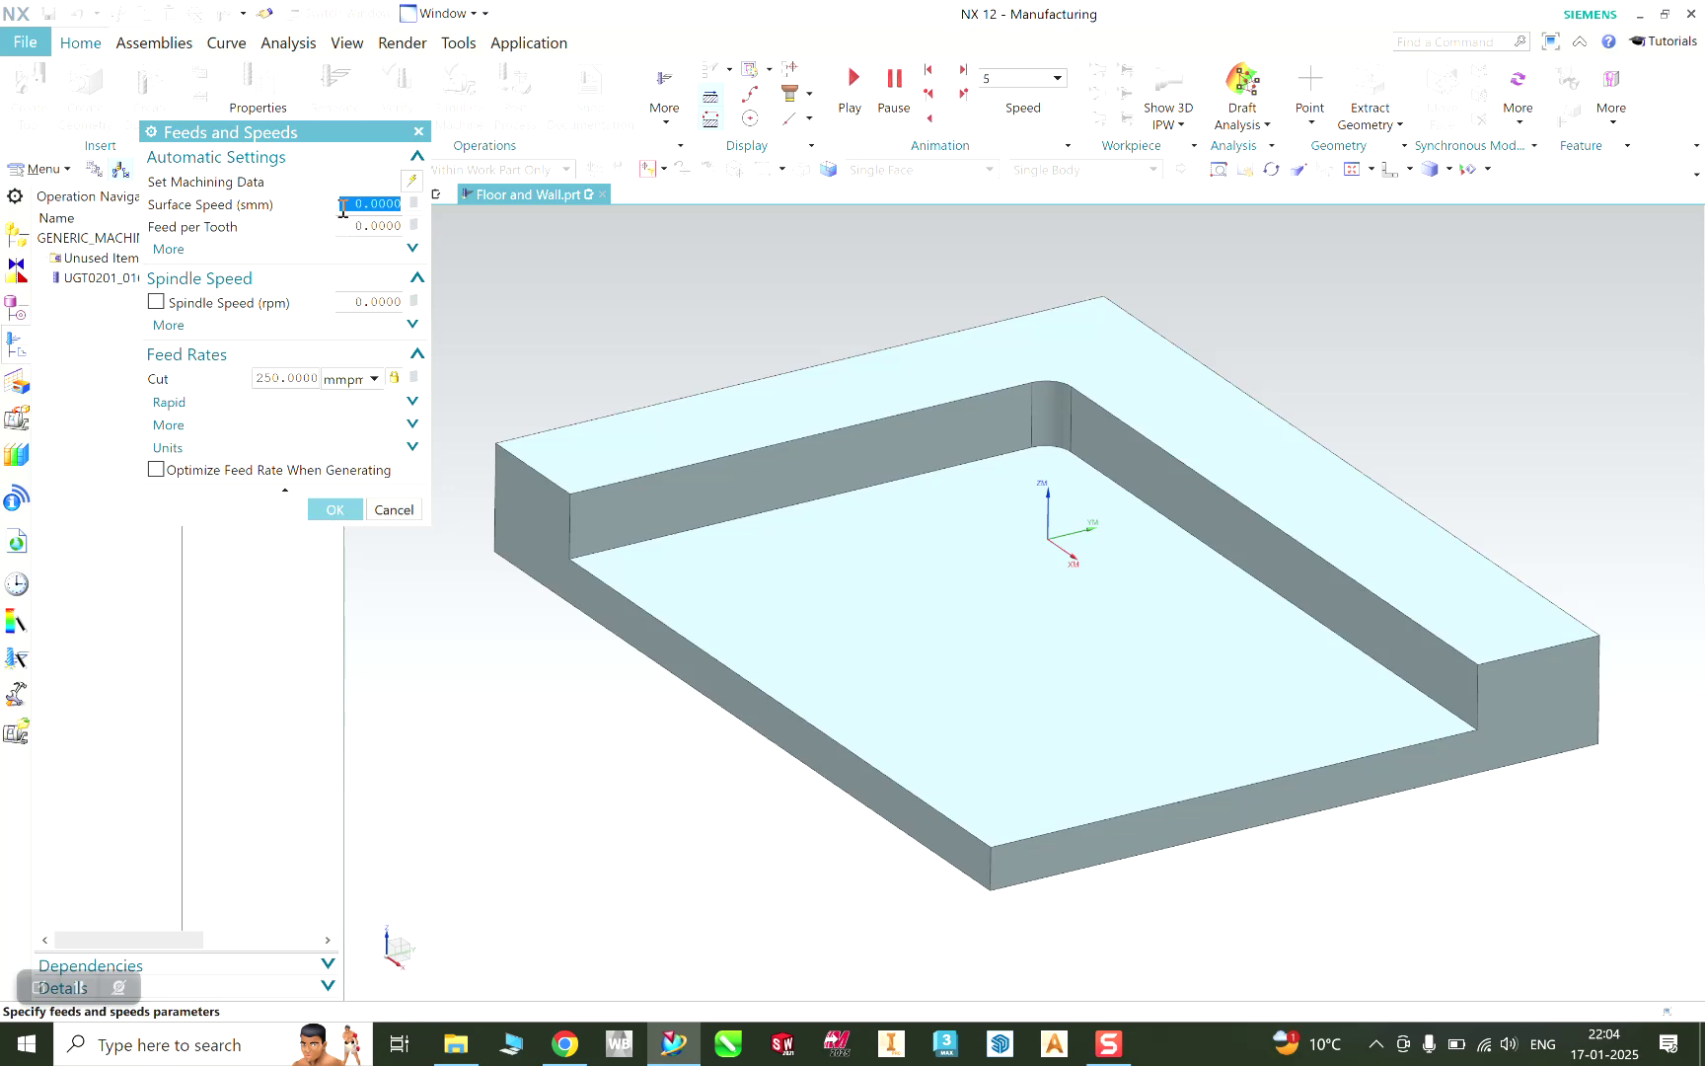
{"action": "type", "text": "95"}
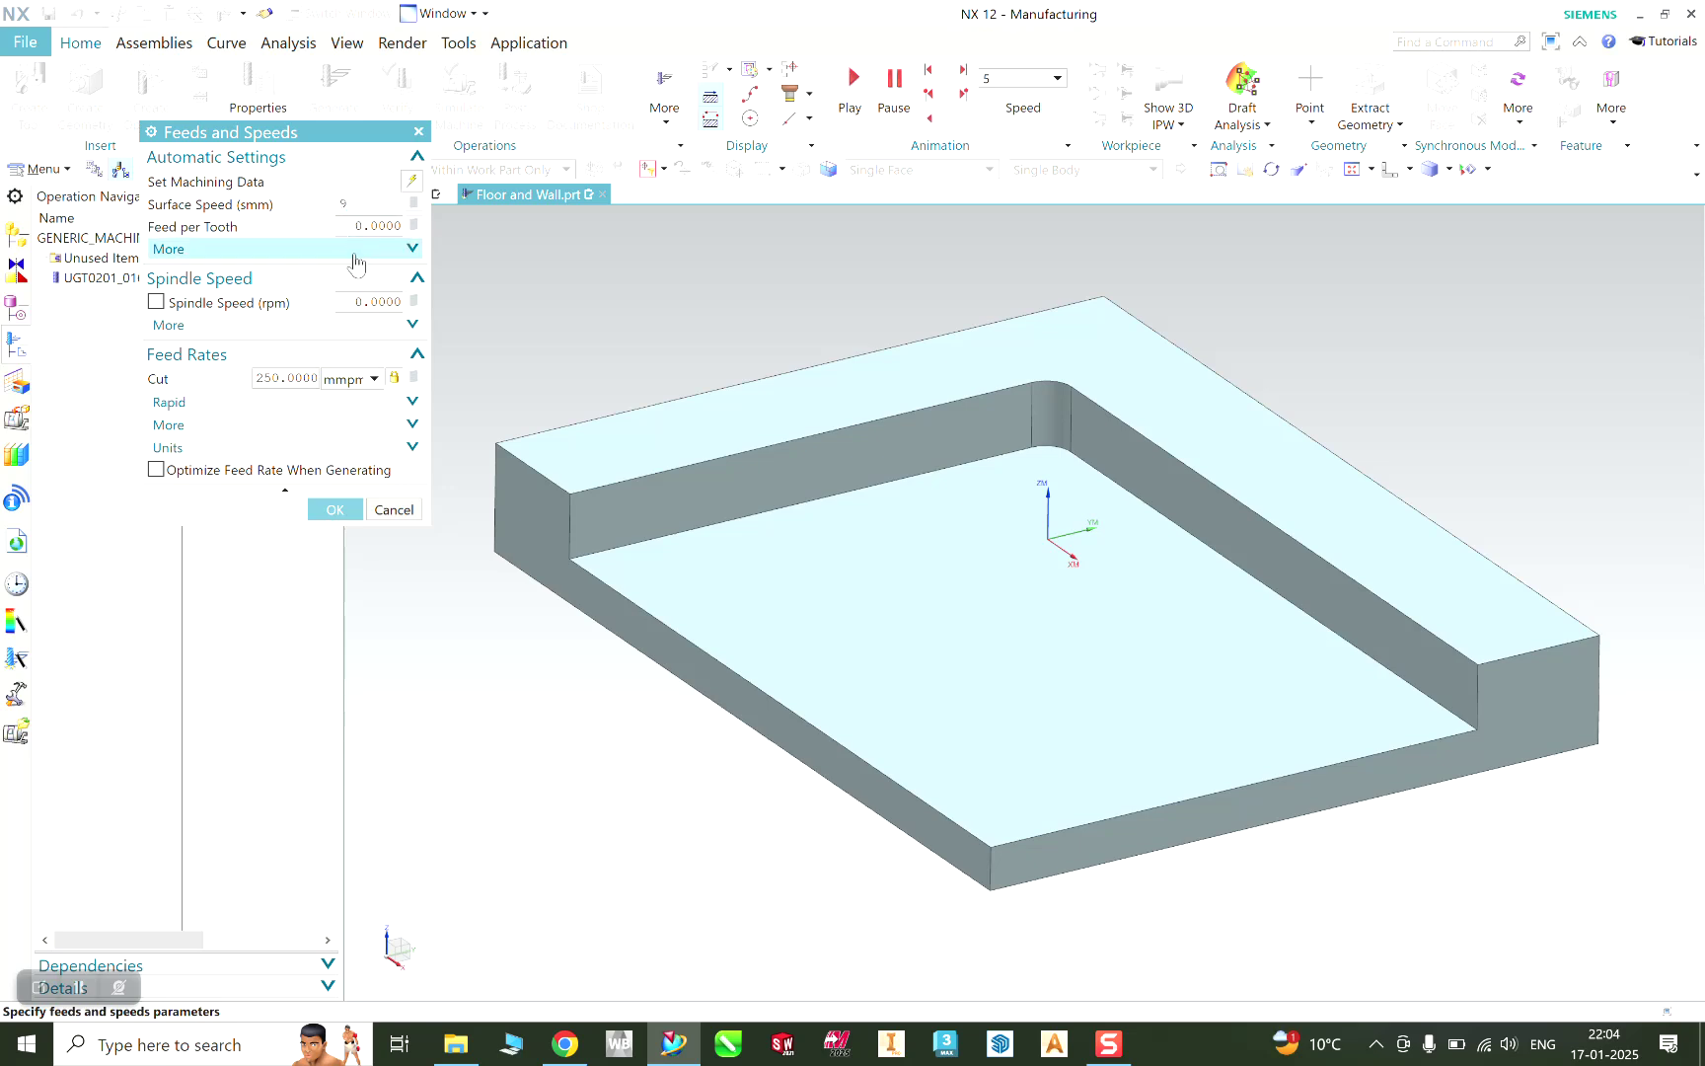
{"action": "left_click", "coordinate": [384, 226]}
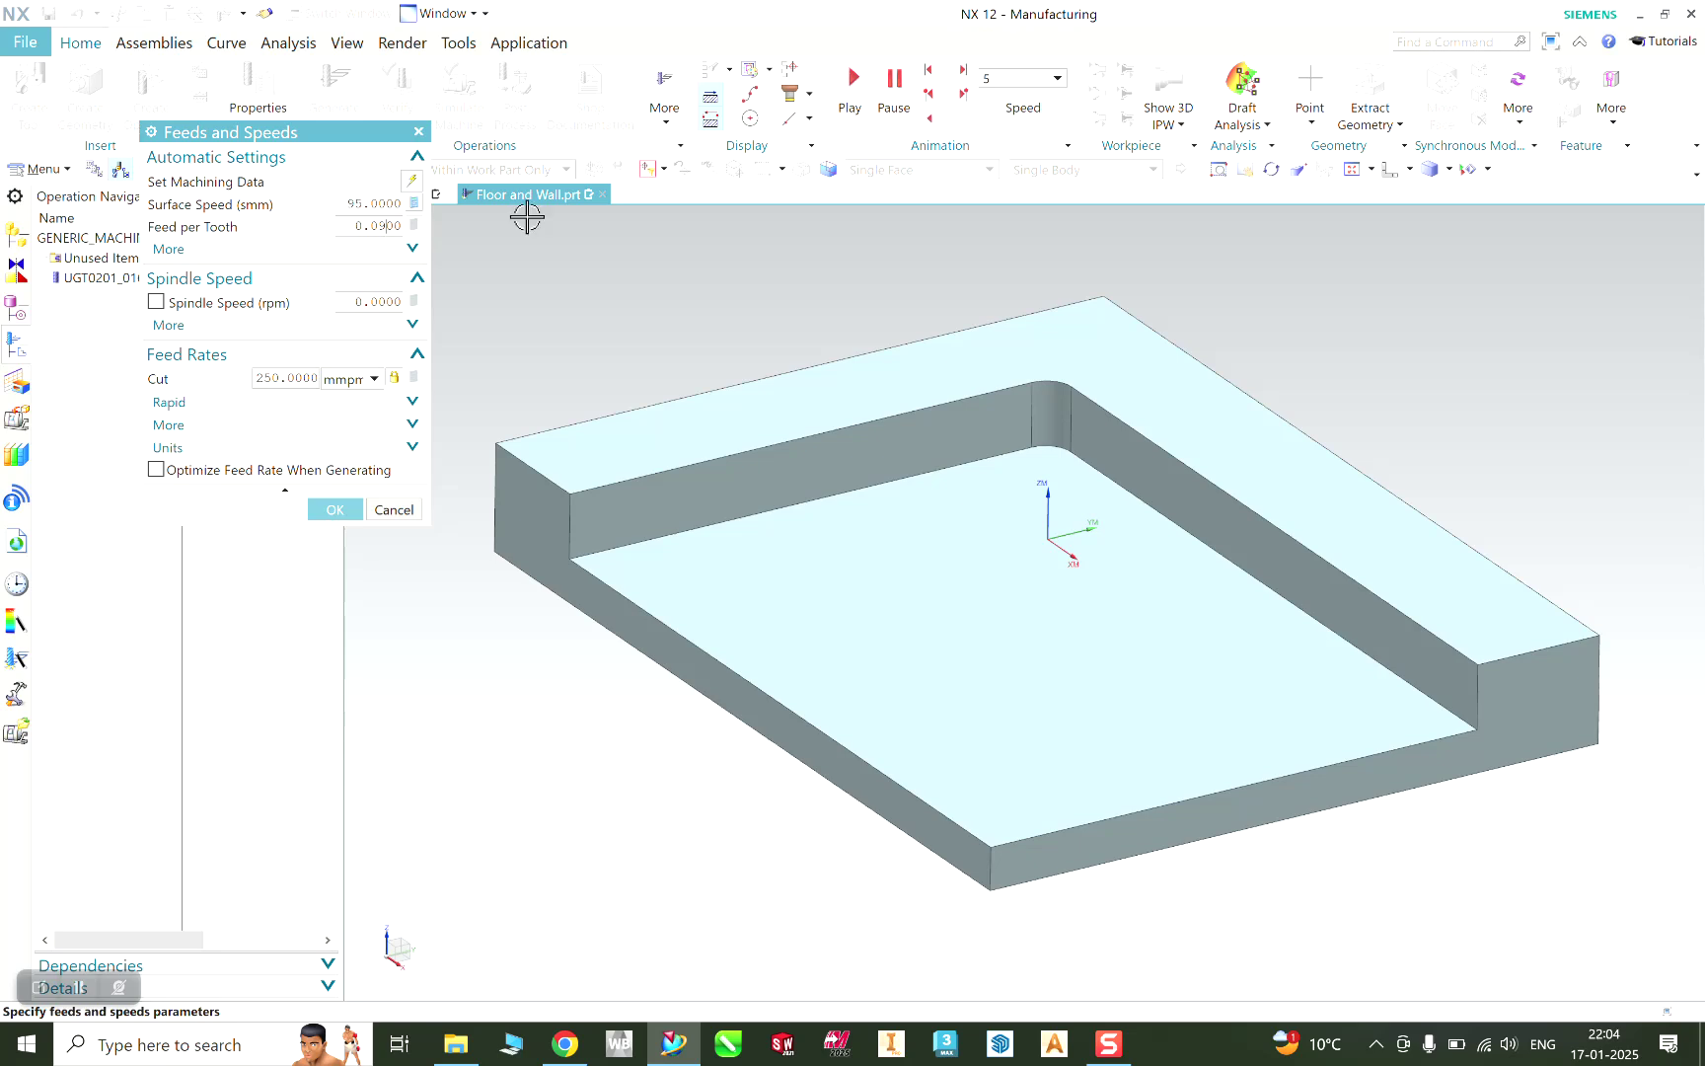
{"action": "left_click", "coordinate": [390, 208]}
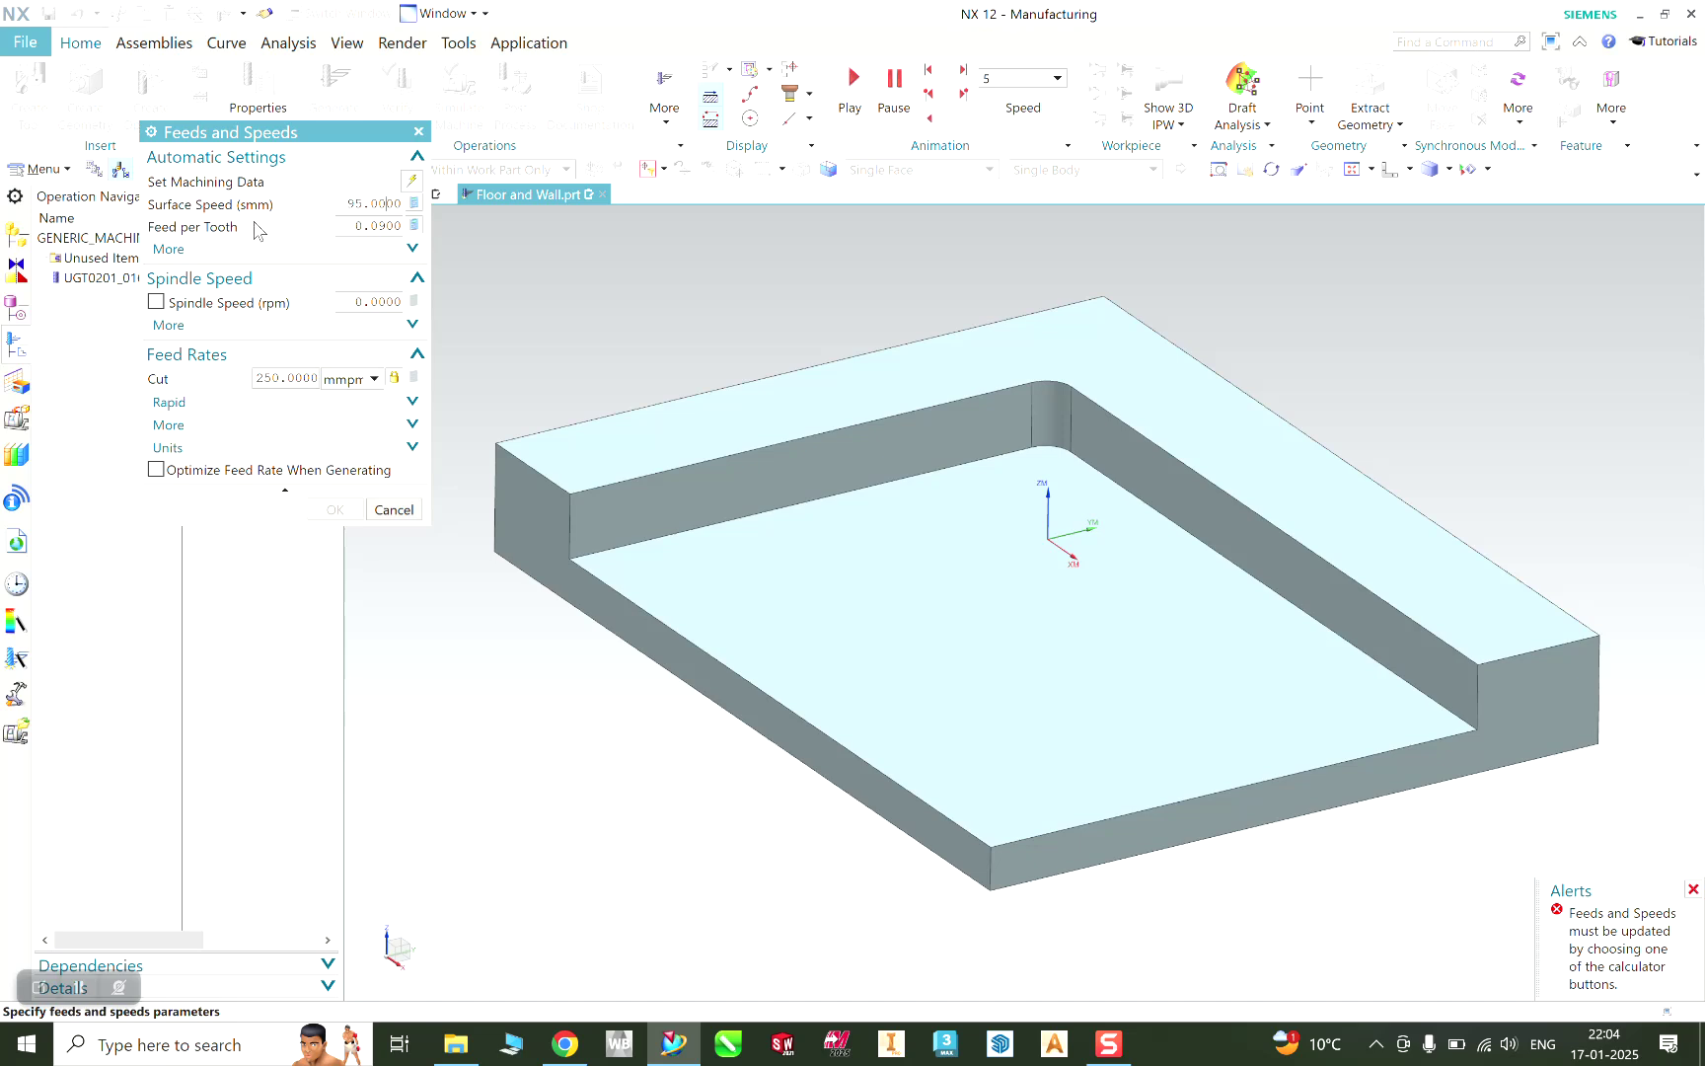
{"action": "left_click", "coordinate": [414, 229]}
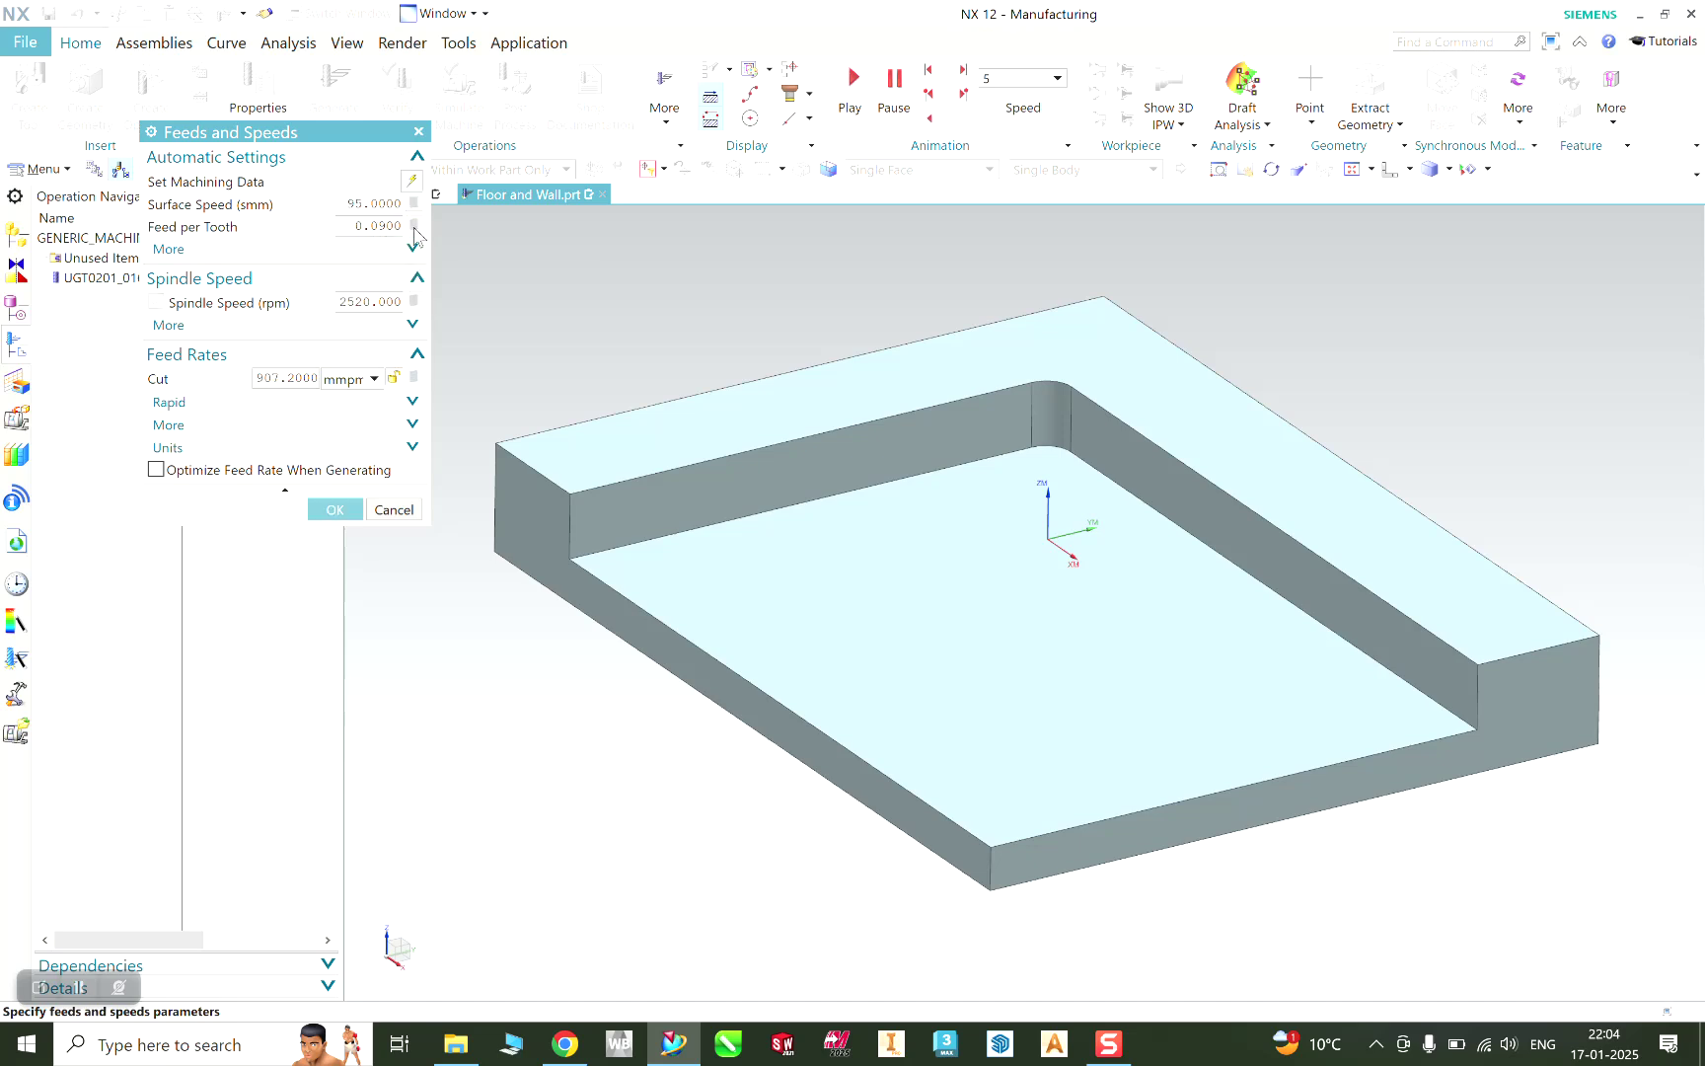
{"action": "left_click", "coordinate": [331, 511]}
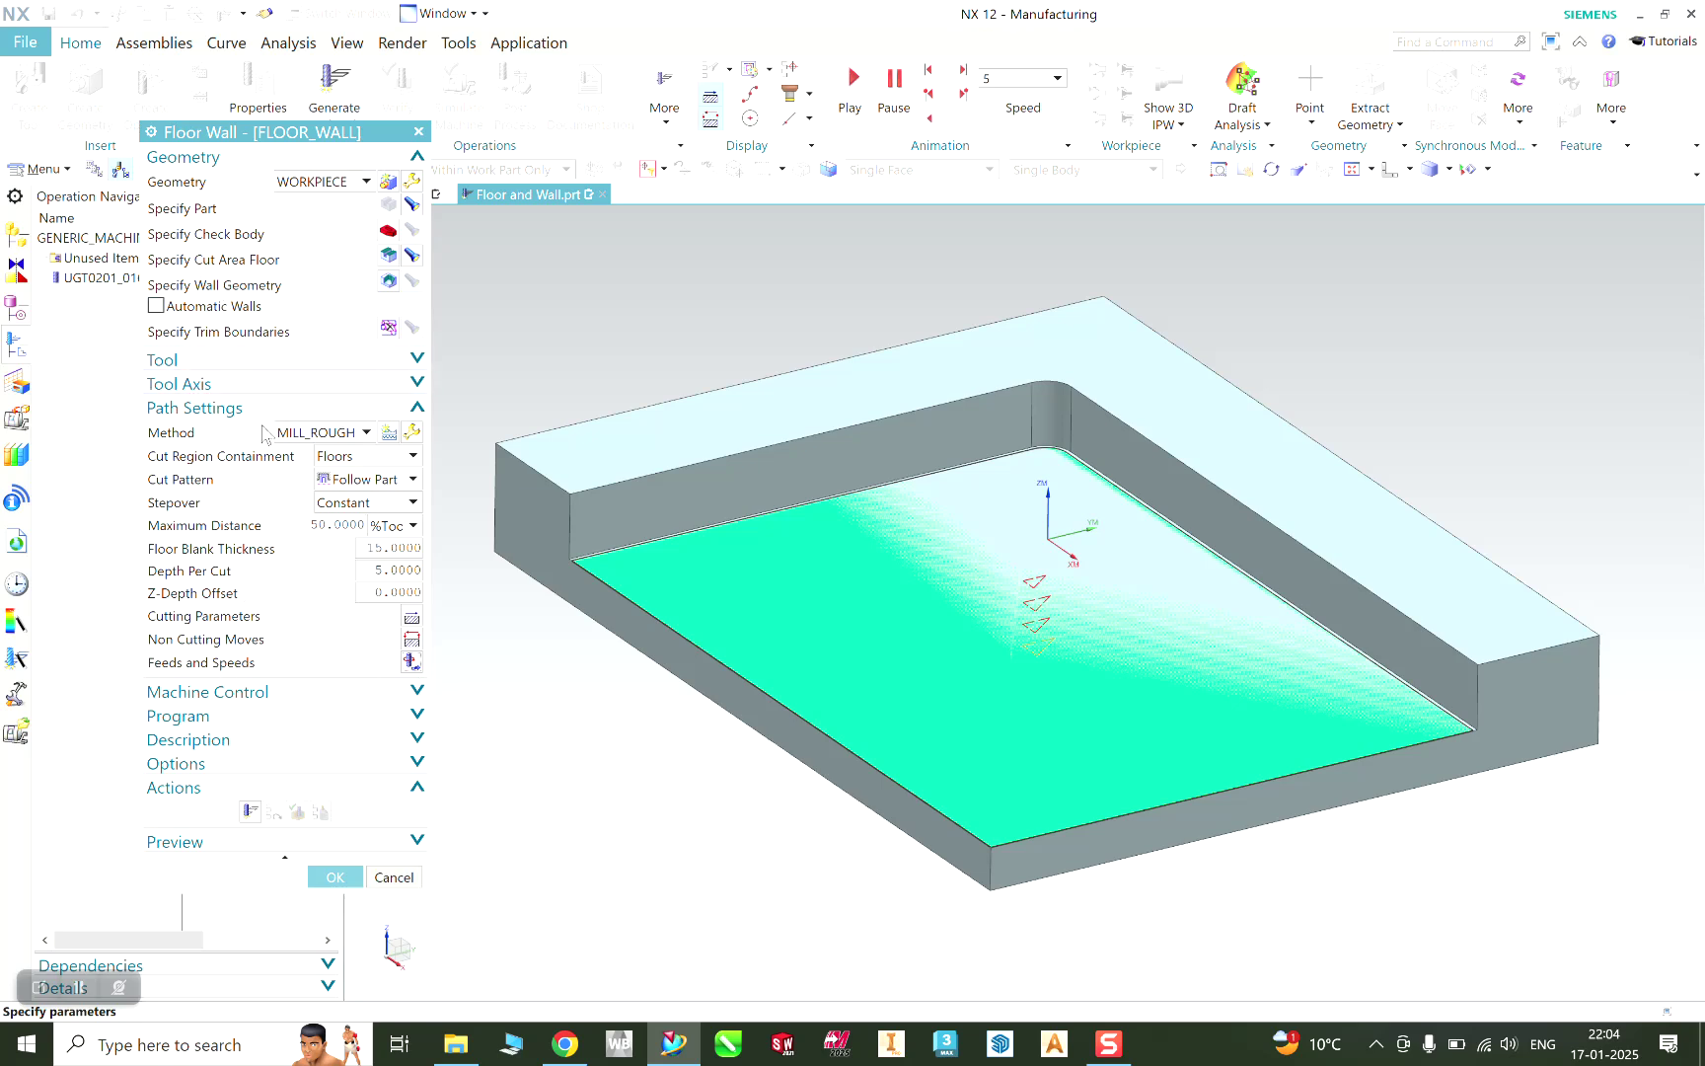
Step: Generate the Follow Part tool path, and regenerate it with the cut pattern changed to Zig Zag
{"action": "left_click", "coordinate": [250, 813]}
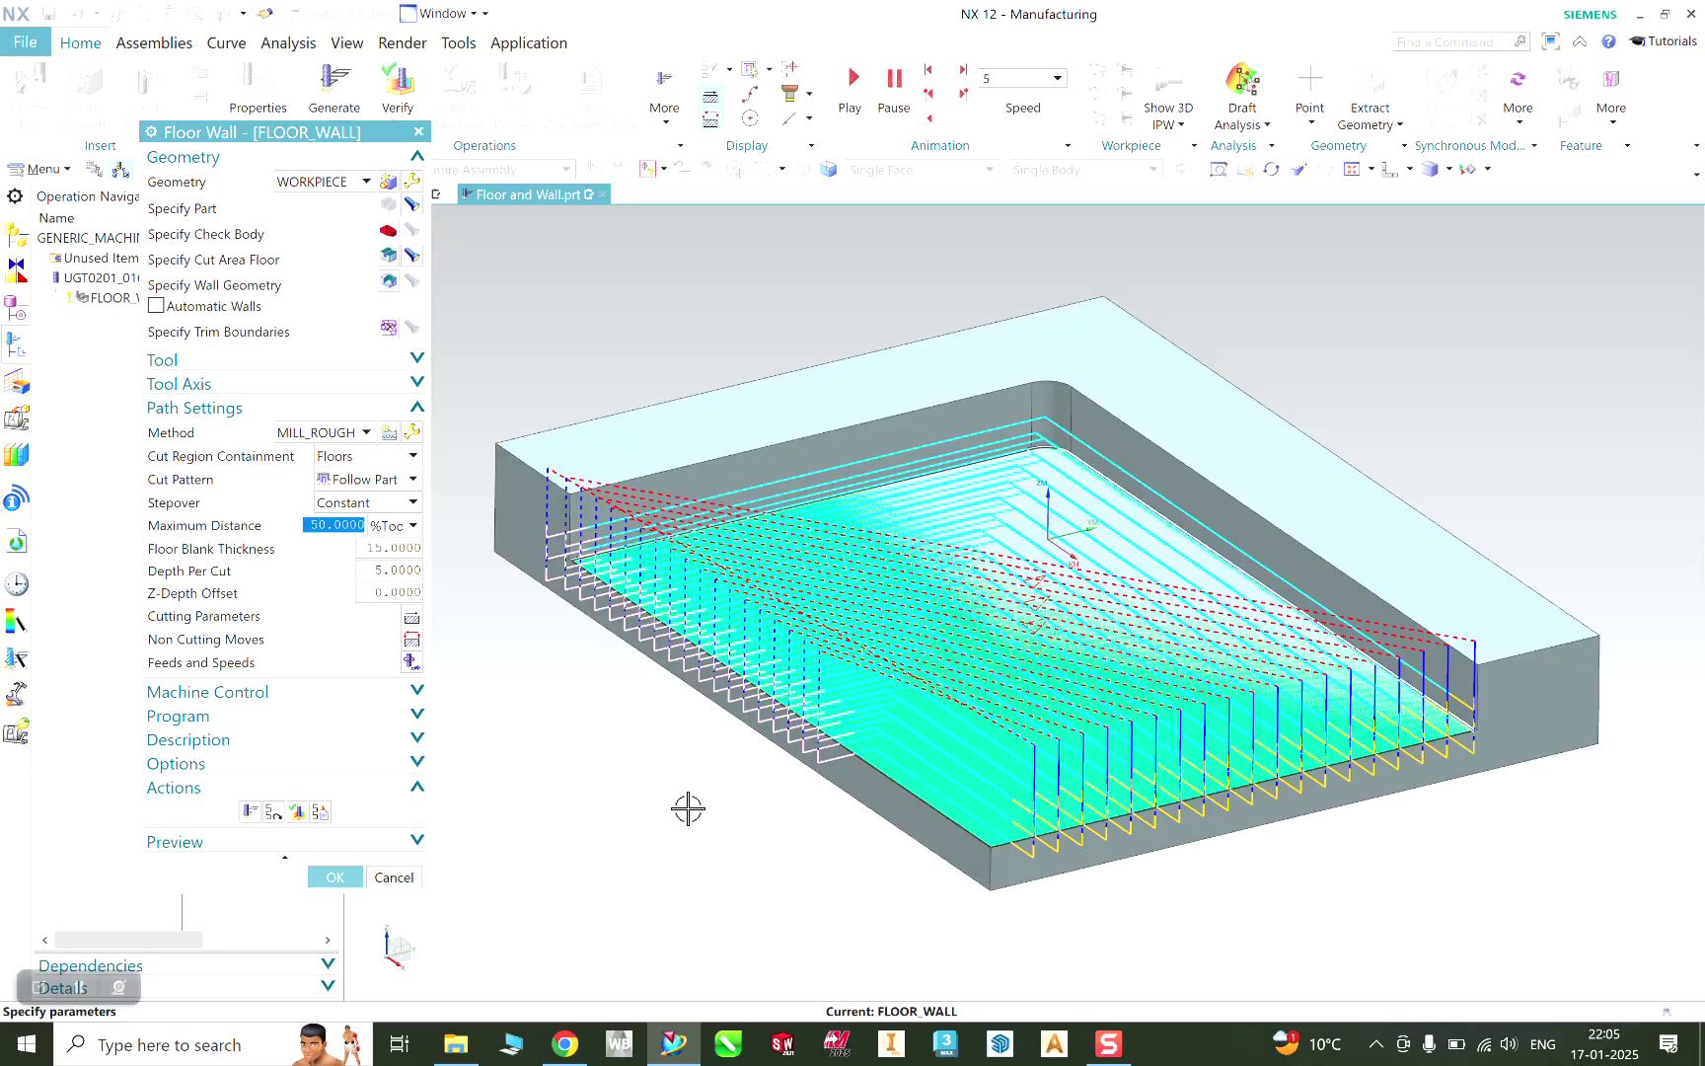
{"action": "middle_click_drag", "start_coordinate": [685, 761], "coordinate": [735, 758]}
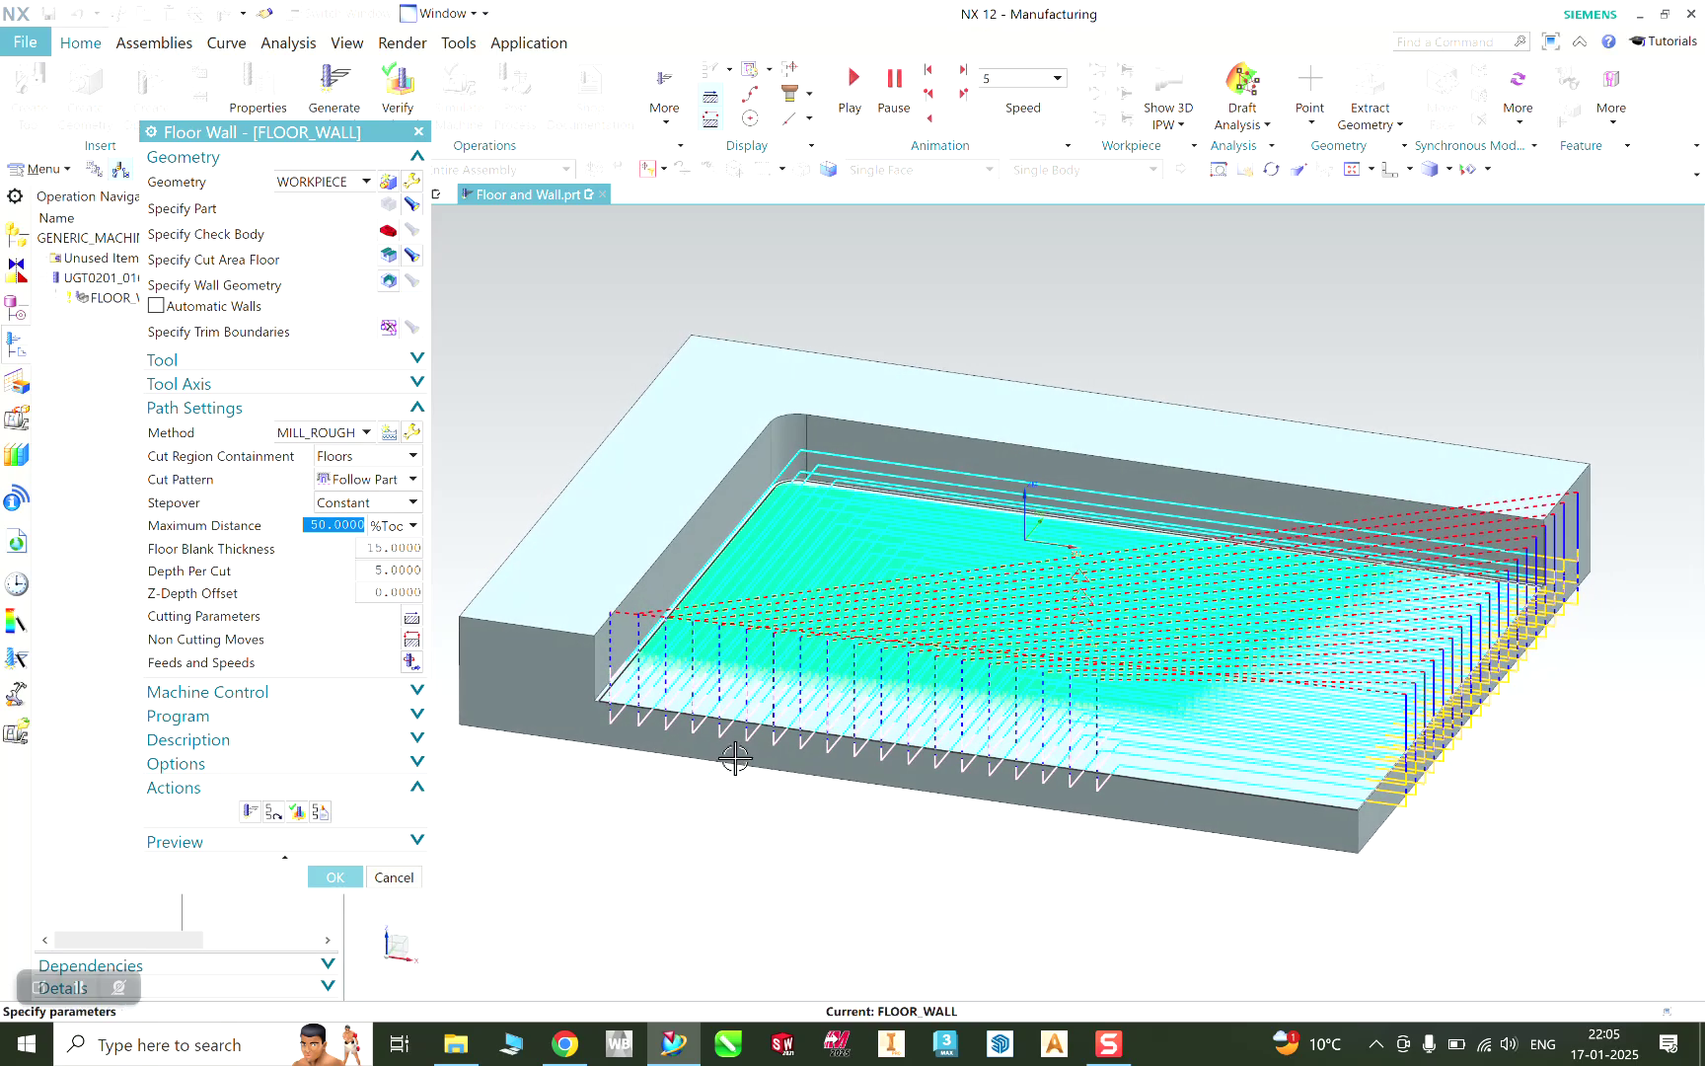
{"action": "left_click", "coordinate": [378, 481]}
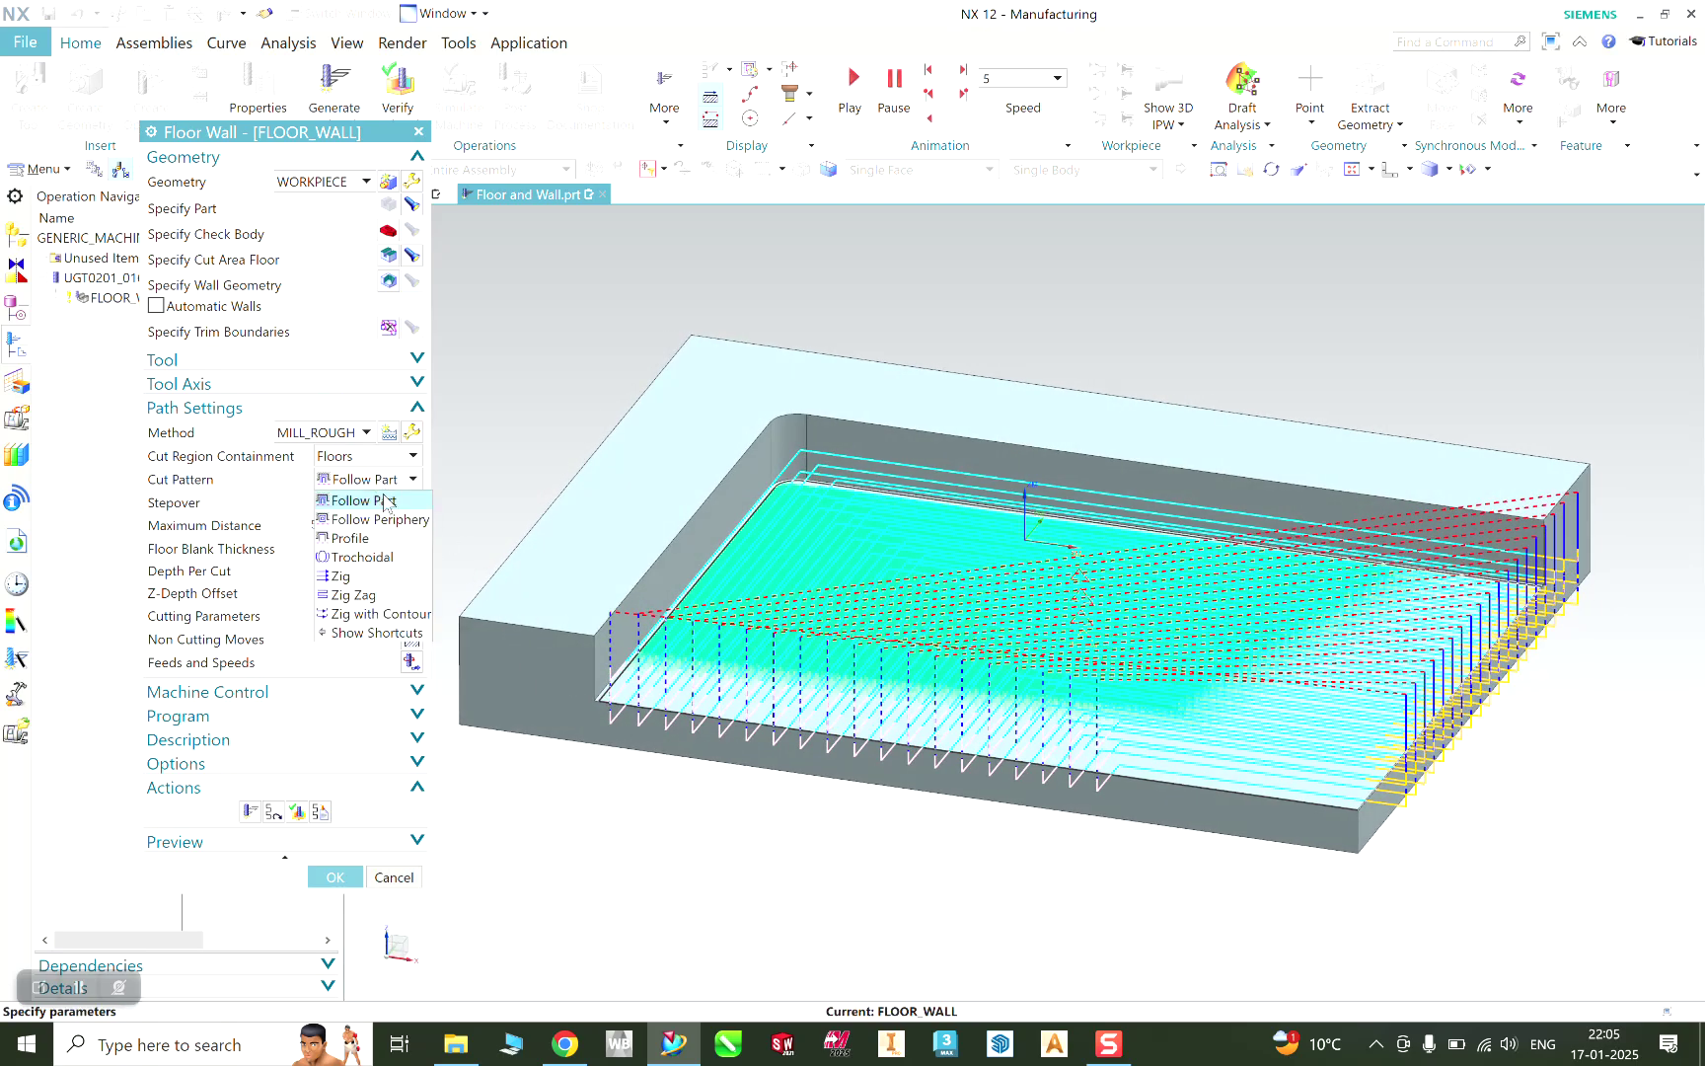
{"action": "left_click", "coordinate": [370, 595]}
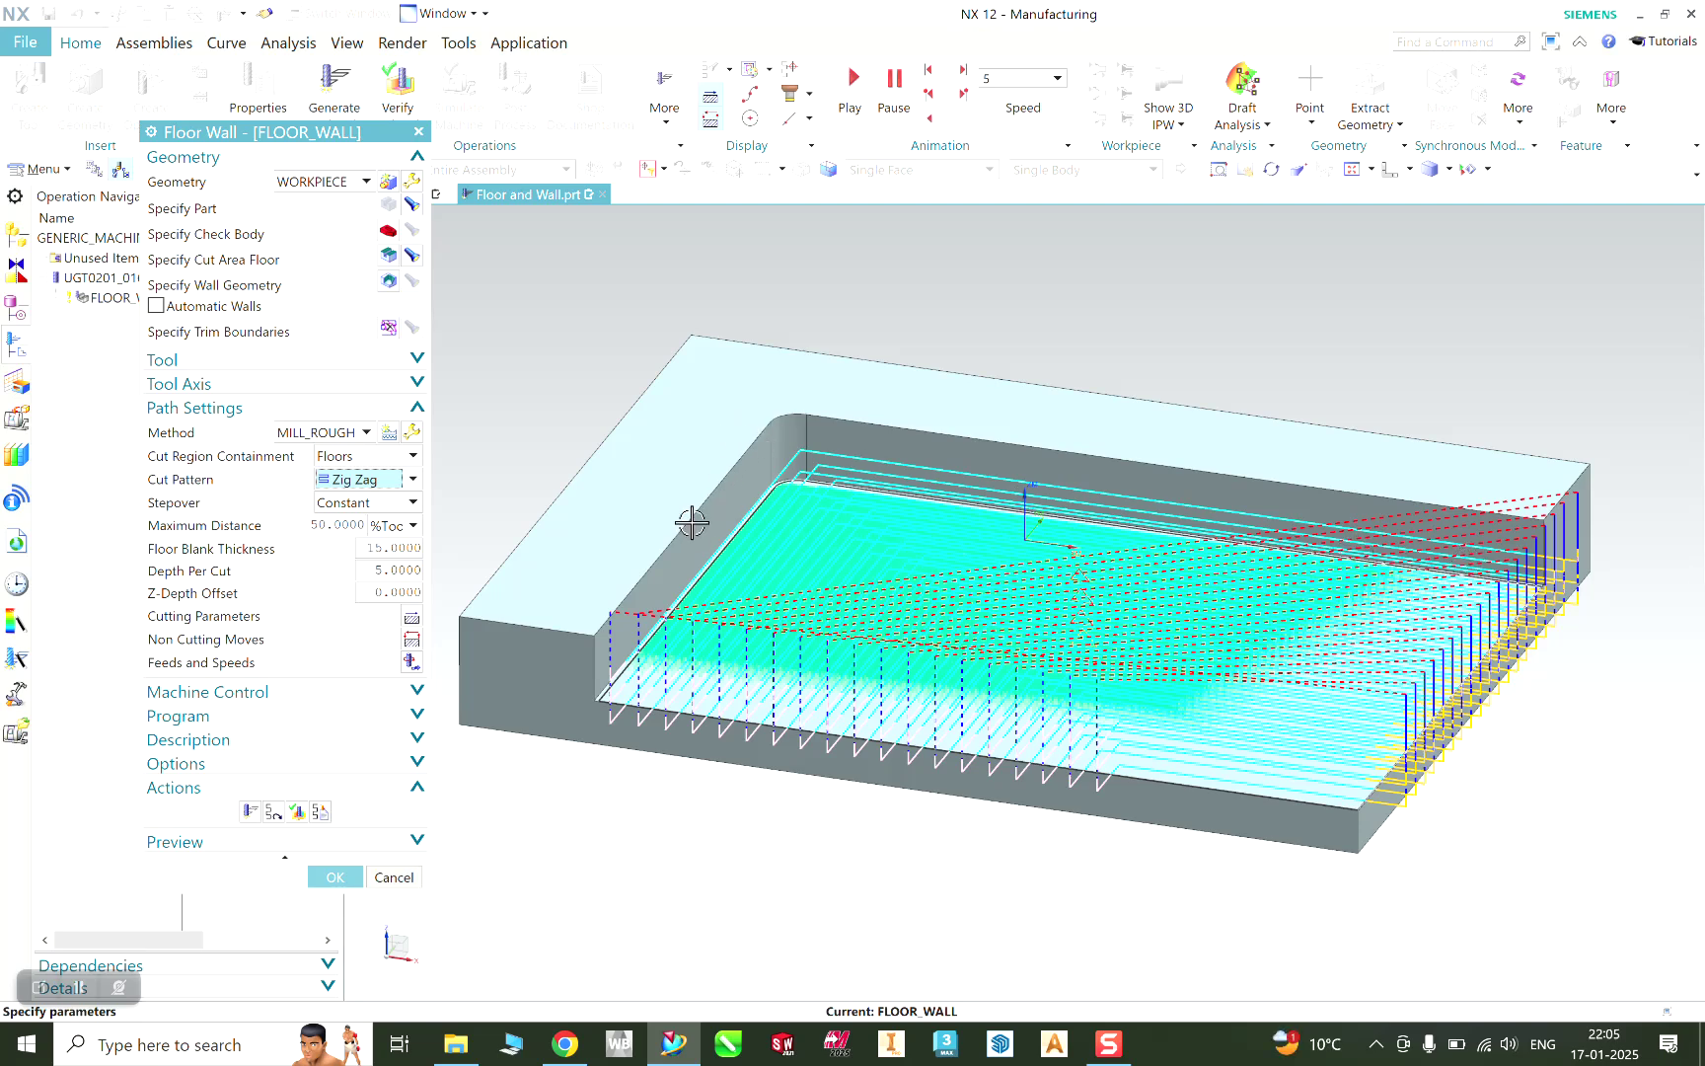
{"action": "left_click", "coordinate": [250, 811]}
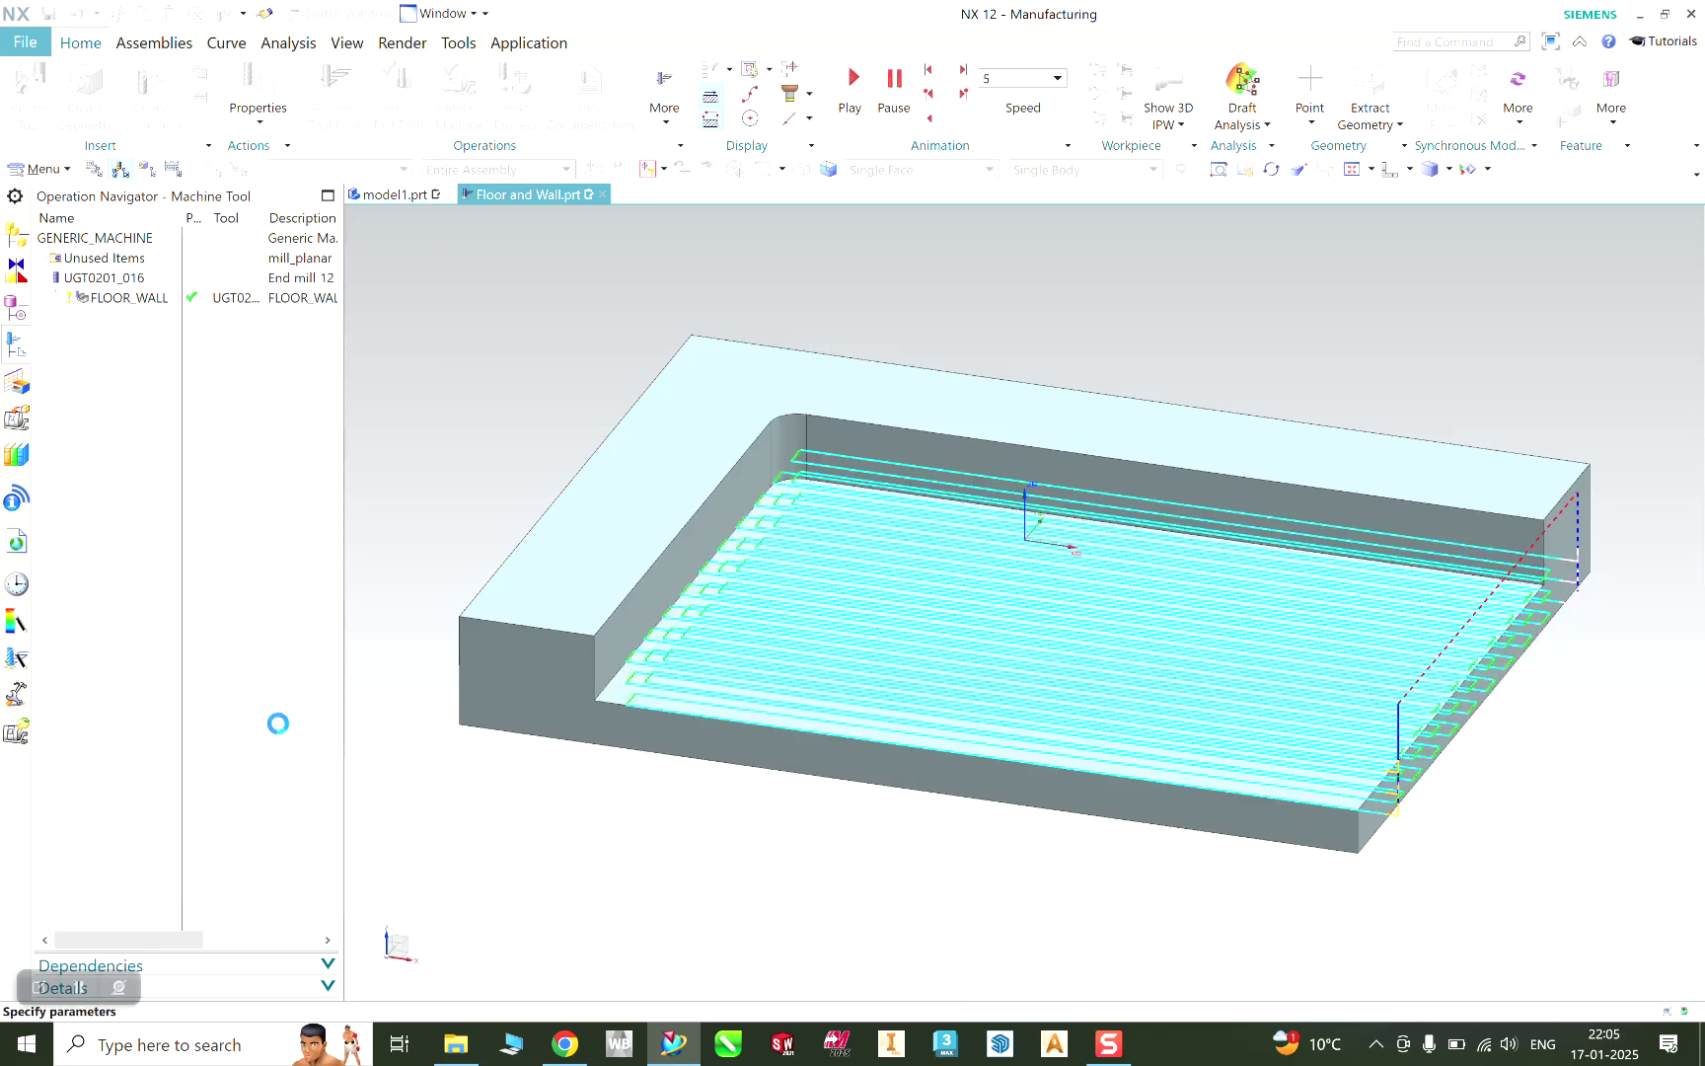
{"action": "mouse_move", "coordinate": [728, 786]}
{"action": "middle_mouse_down"}
{"action": "mouse_move", "coordinate": [723, 712]}
{"action": "mouse_move", "coordinate": [701, 781]}
{"action": "mouse_move", "coordinate": [746, 788]}
{"action": "middle_mouse_up"}
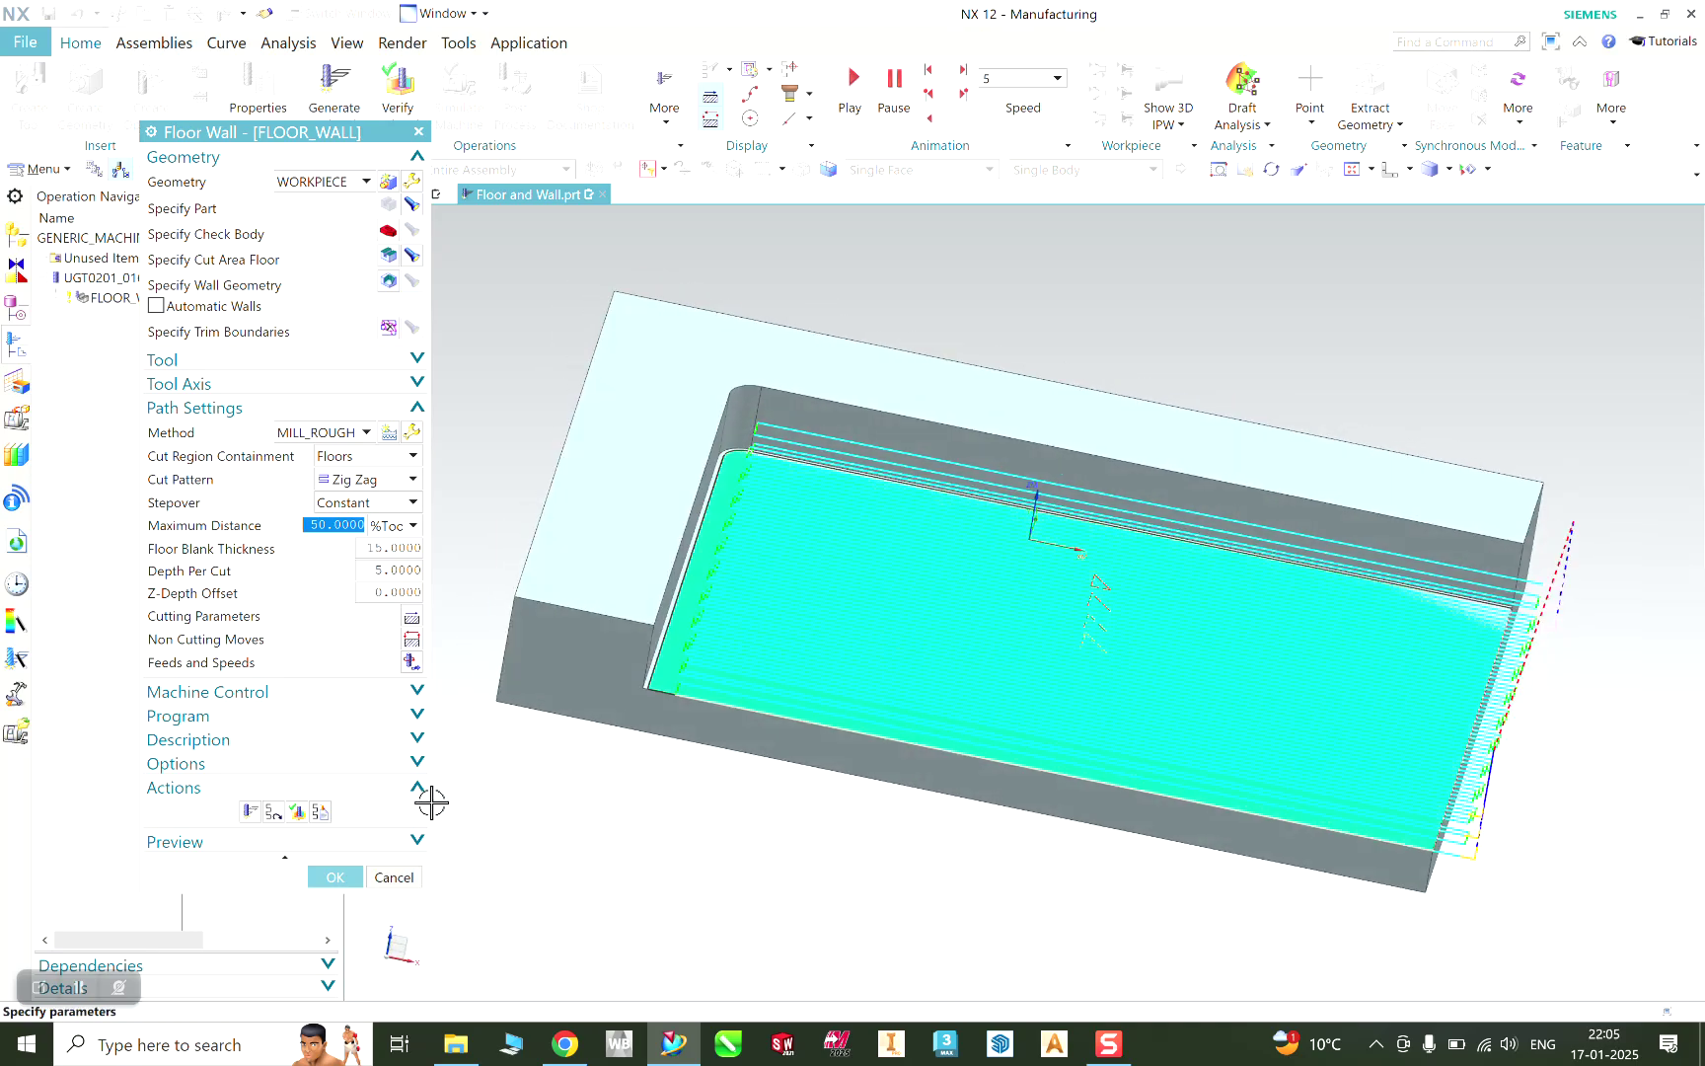
Step: Simulate the material removal in 3D Dynamic at animation speed 5, inspect the machined result and accept the FLOOR_WALL operation
{"action": "left_click", "coordinate": [297, 811]}
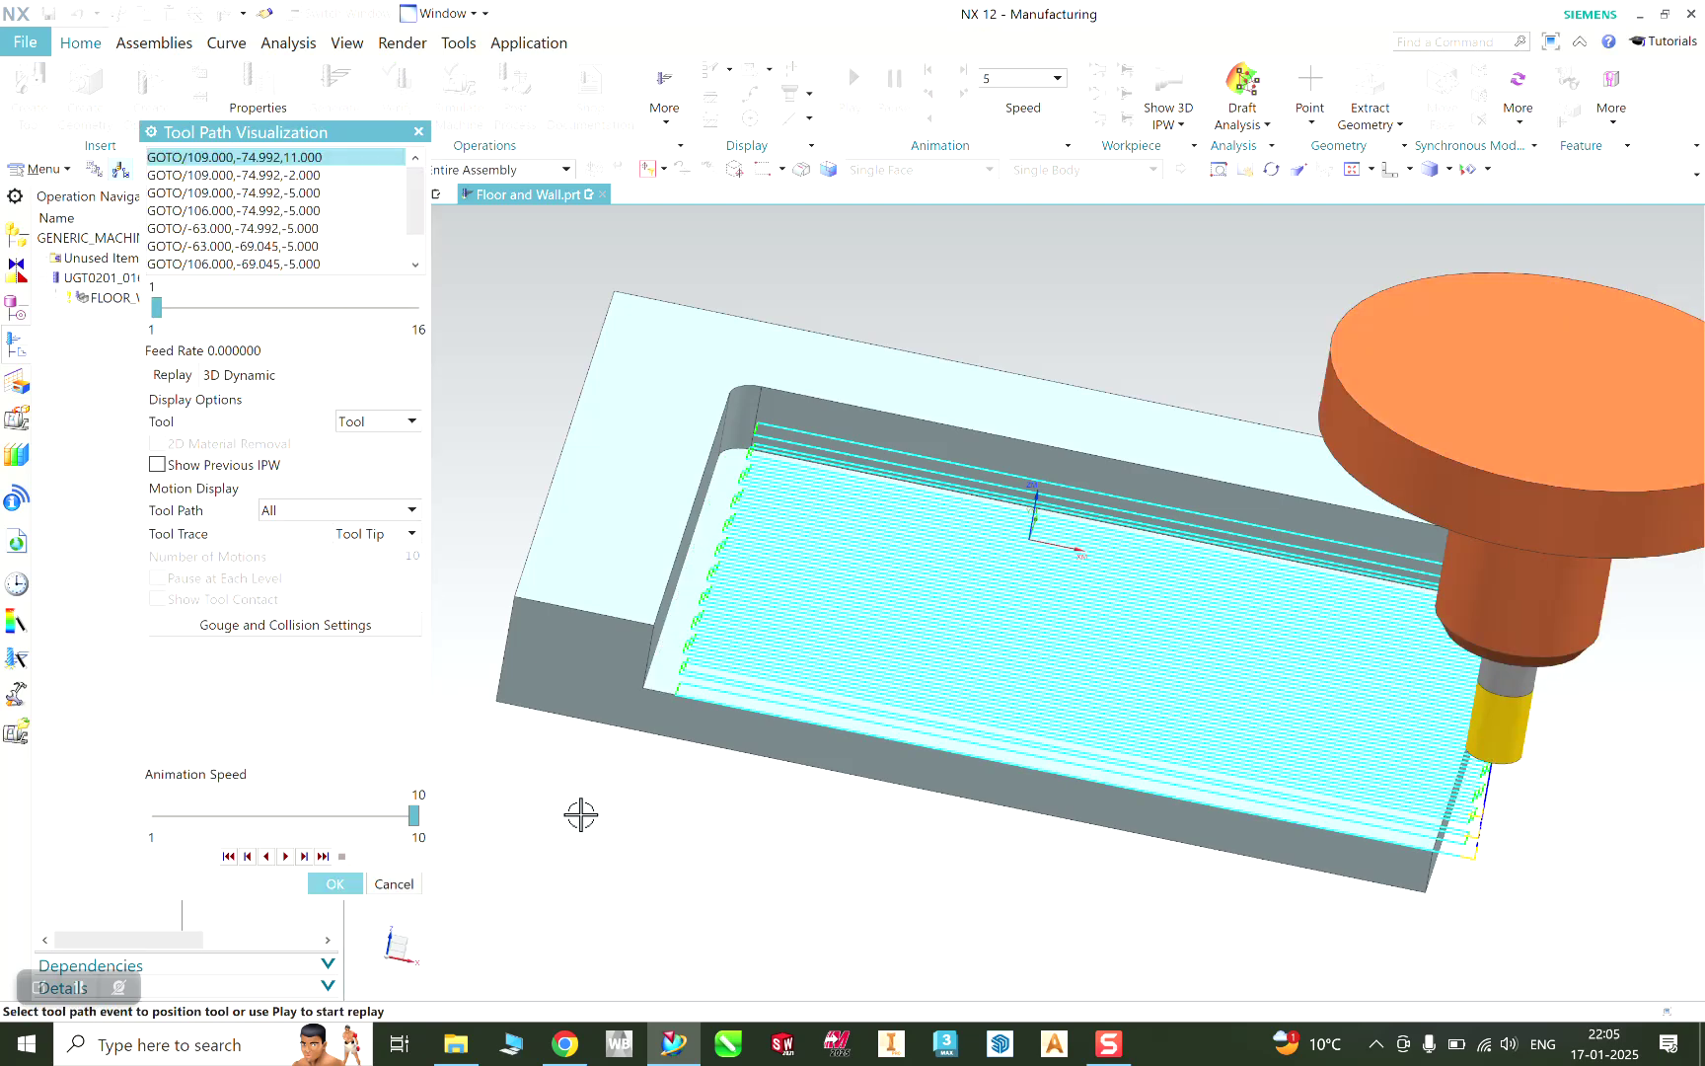
{"action": "left_click", "coordinate": [241, 376]}
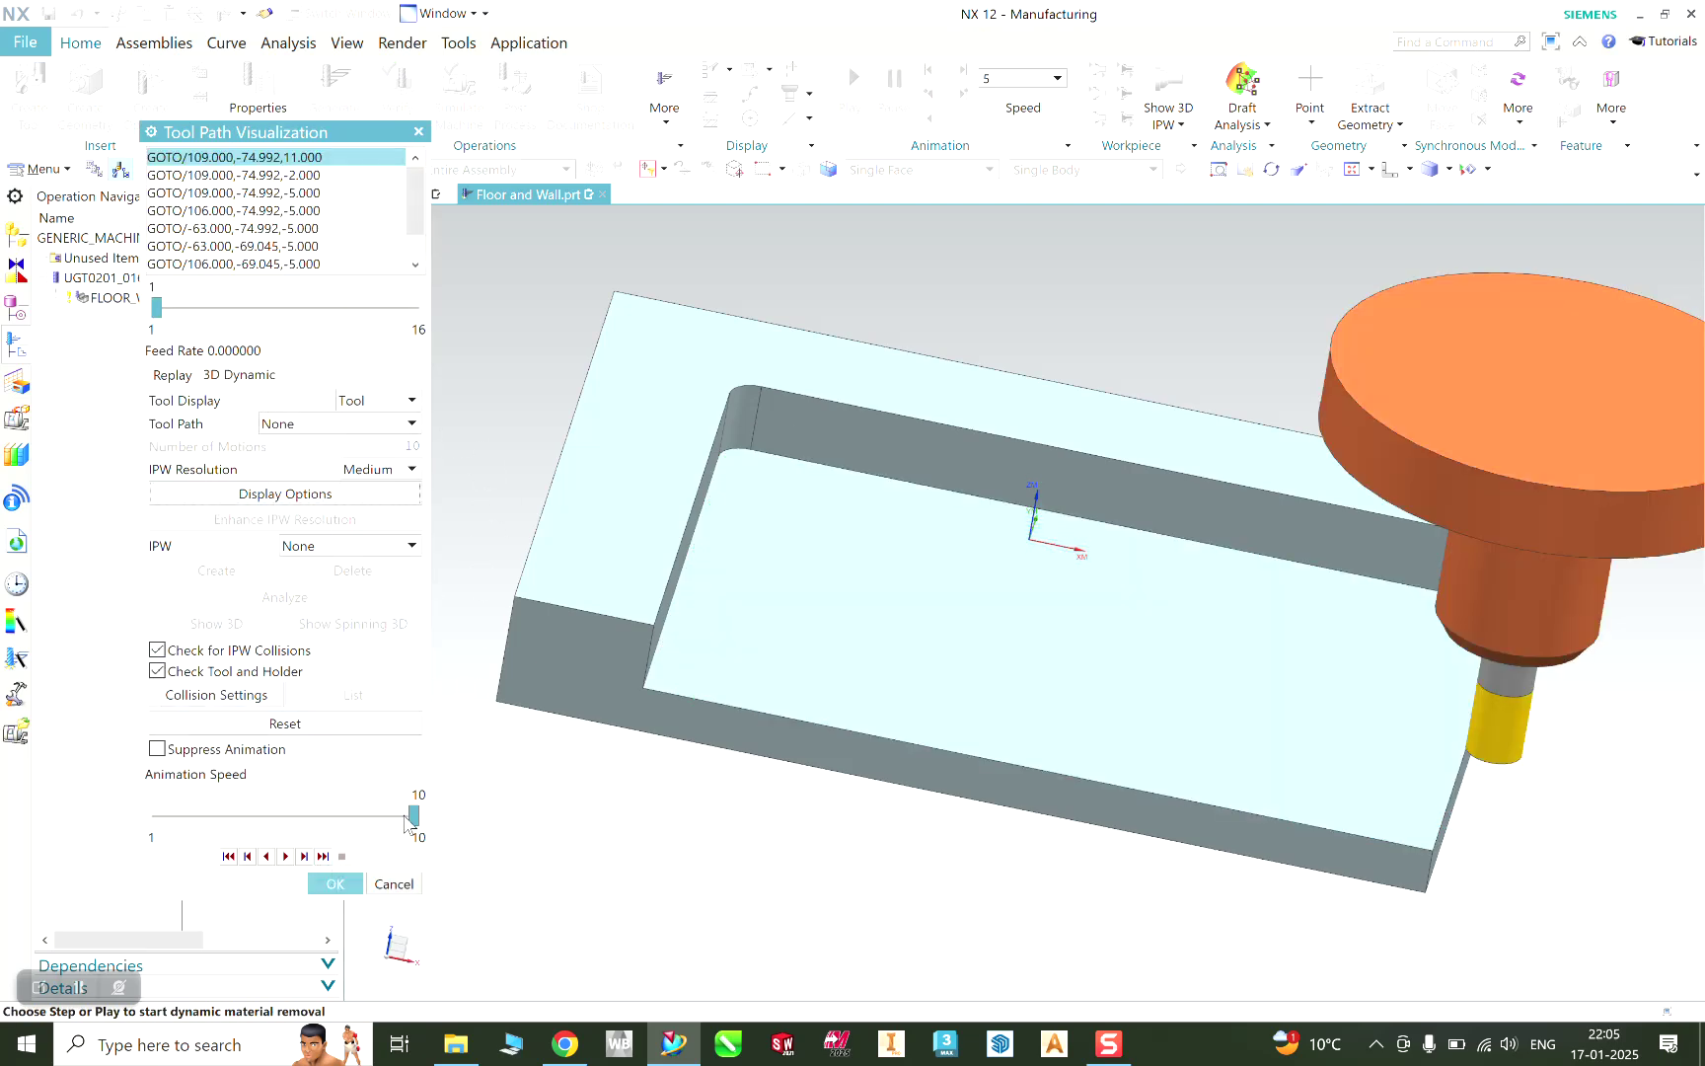
{"action": "left_click_drag", "start_coordinate": [407, 822], "coordinate": [272, 815]}
{"action": "left_click", "coordinate": [285, 856]}
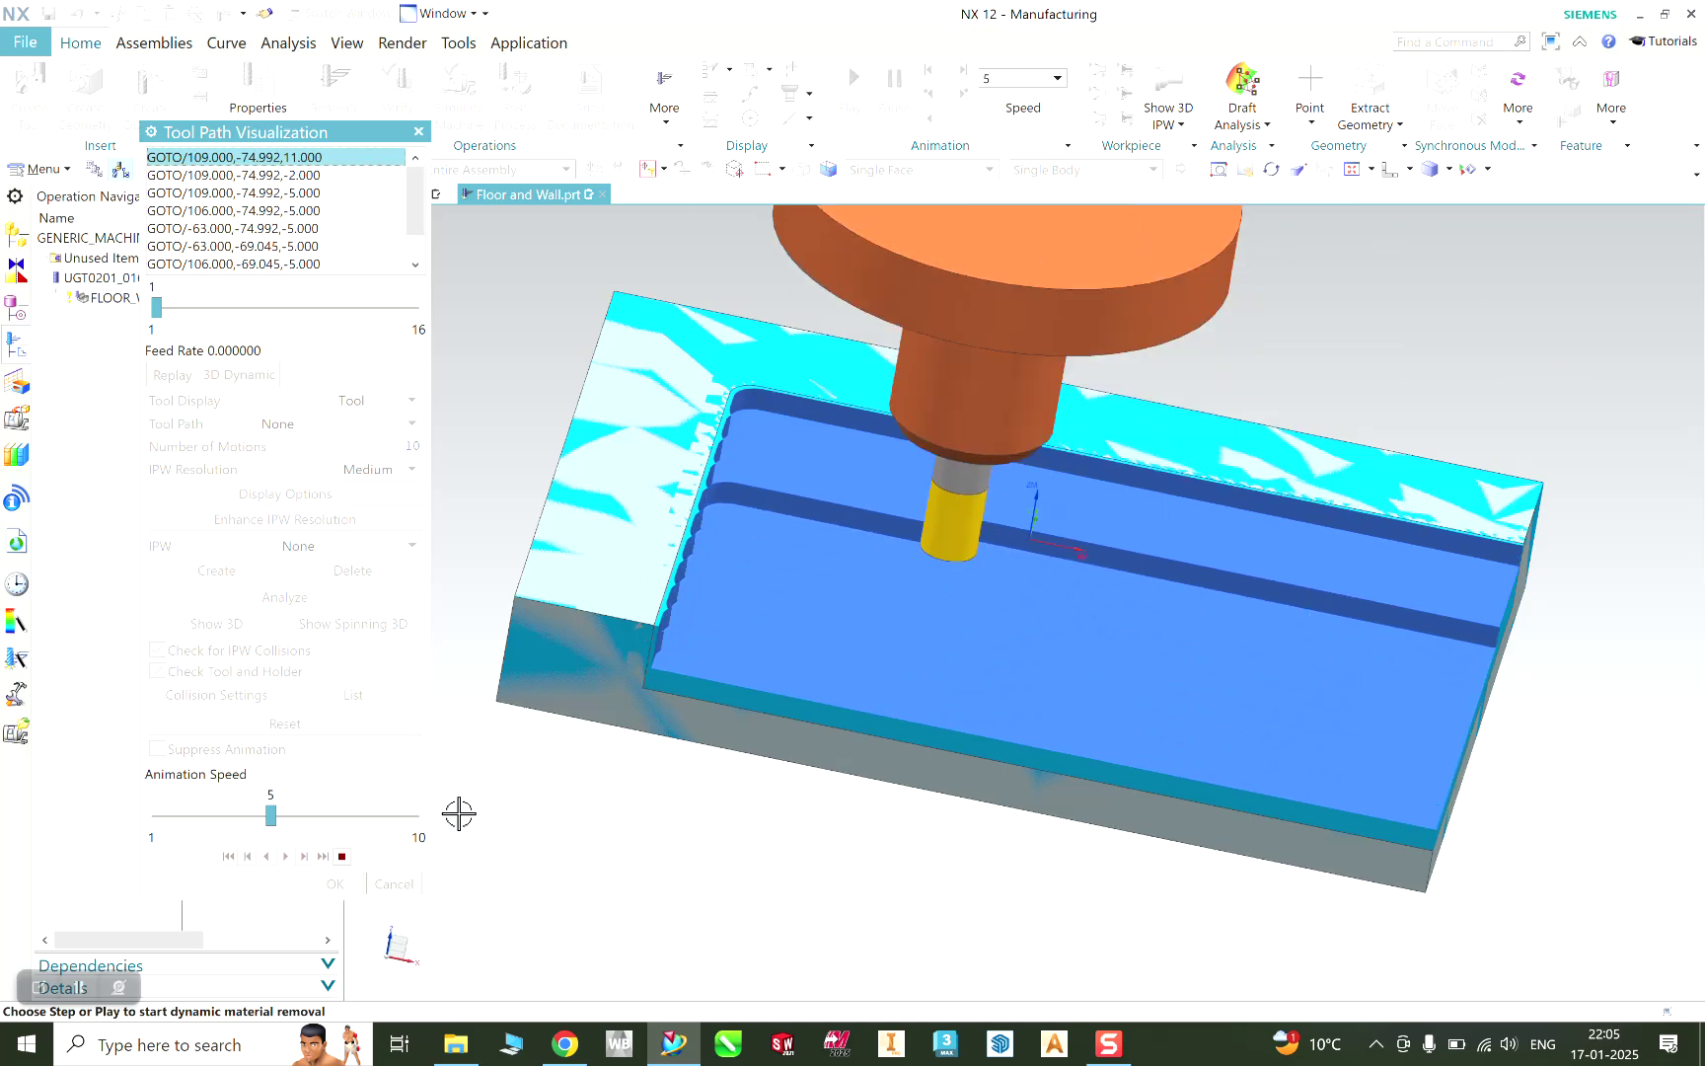
{"action": "middle_click_drag", "start_coordinate": [672, 840], "coordinate": [635, 787]}
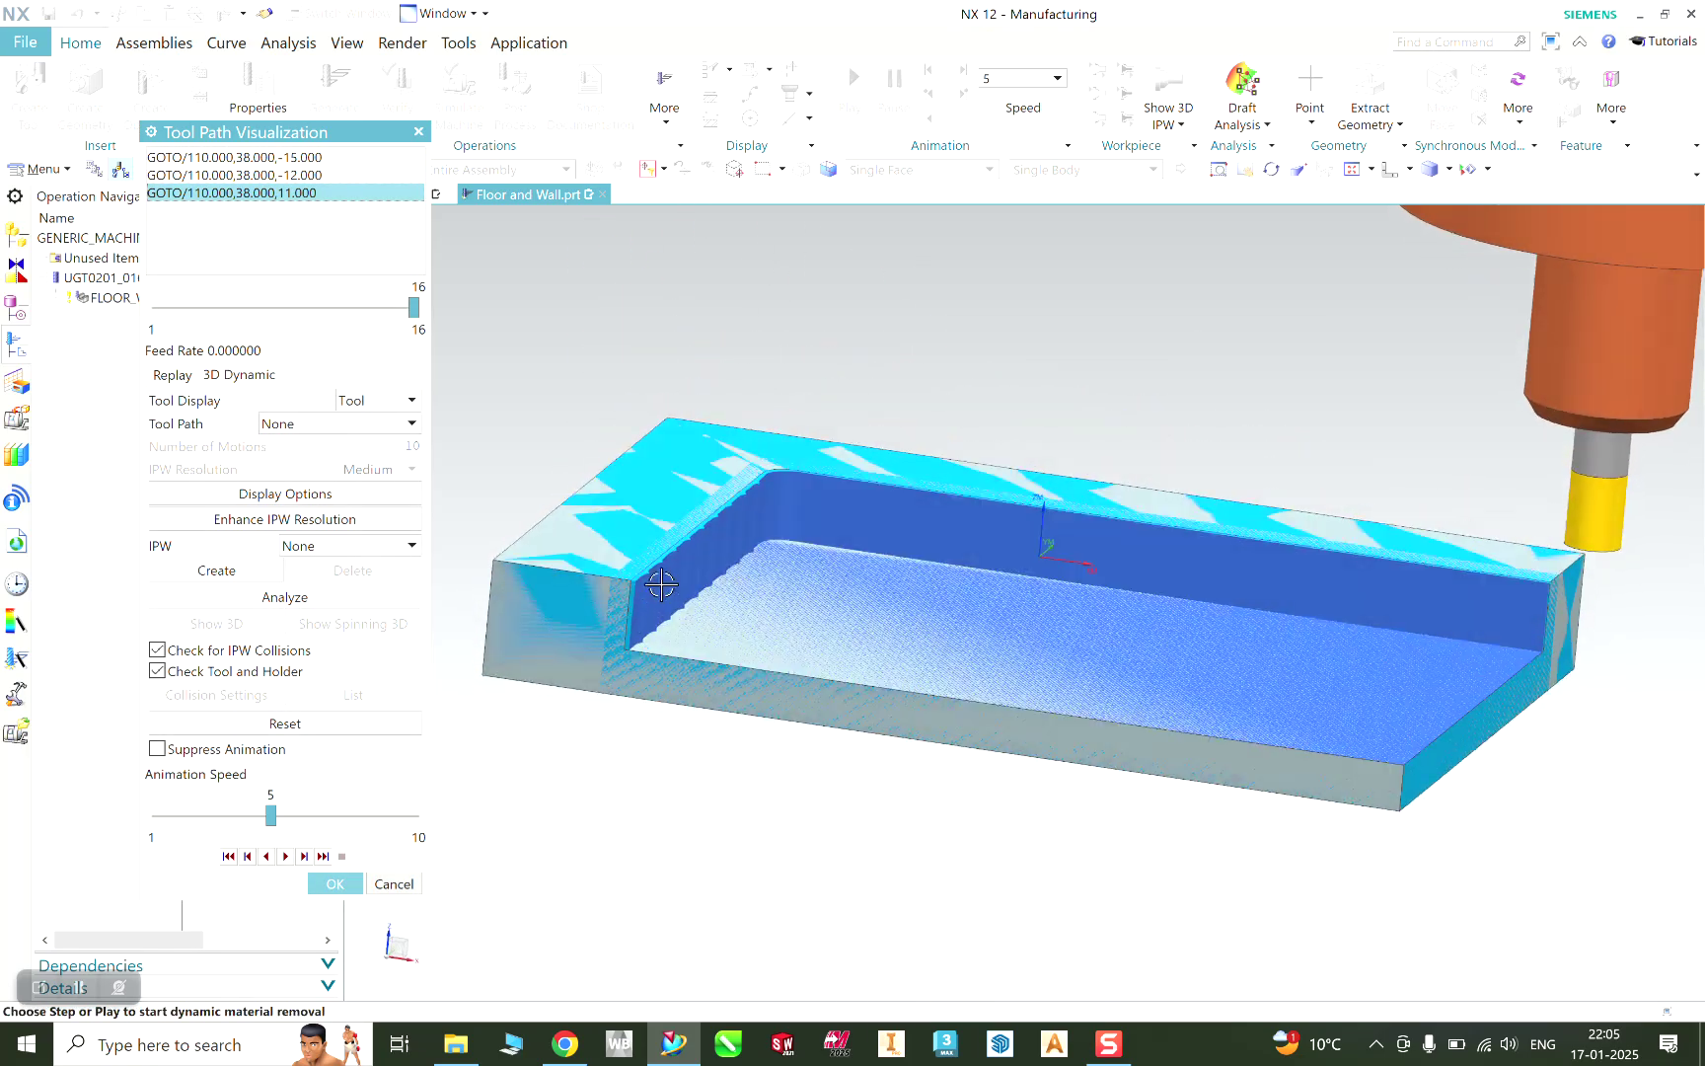
{"action": "middle_click_drag", "start_coordinate": [1123, 859], "coordinate": [1097, 883]}
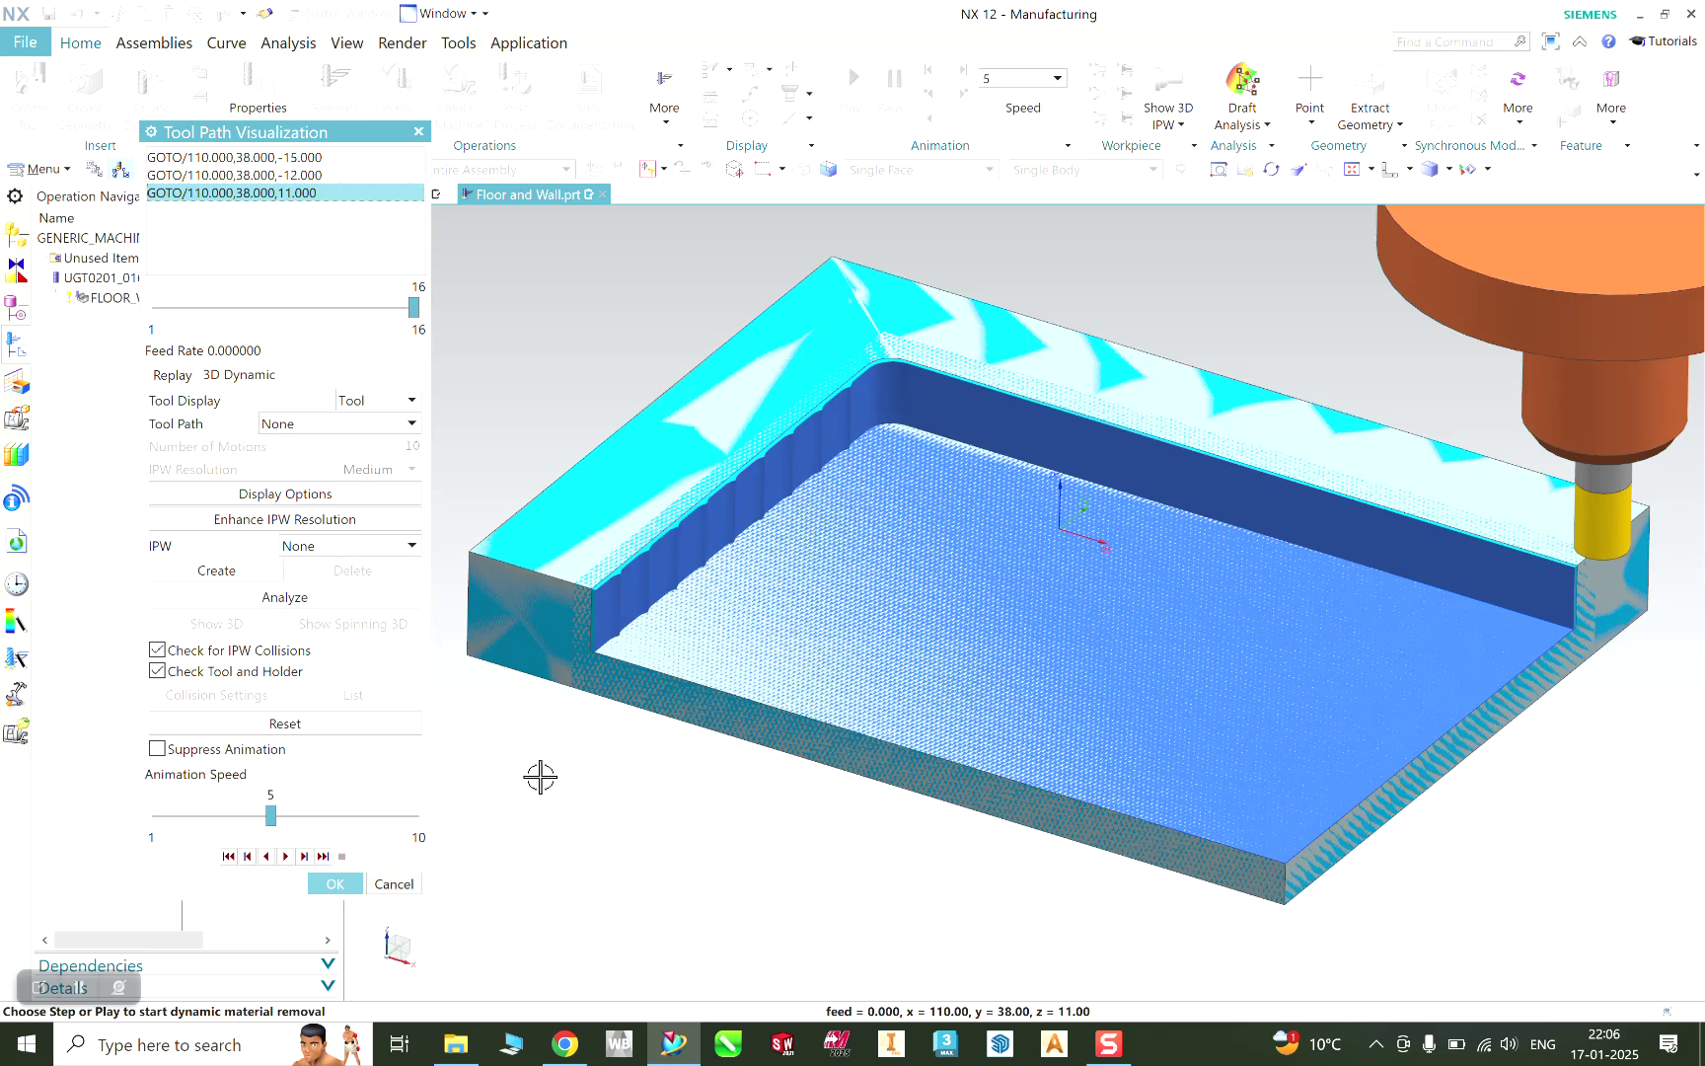
{"action": "left_click", "coordinate": [336, 884]}
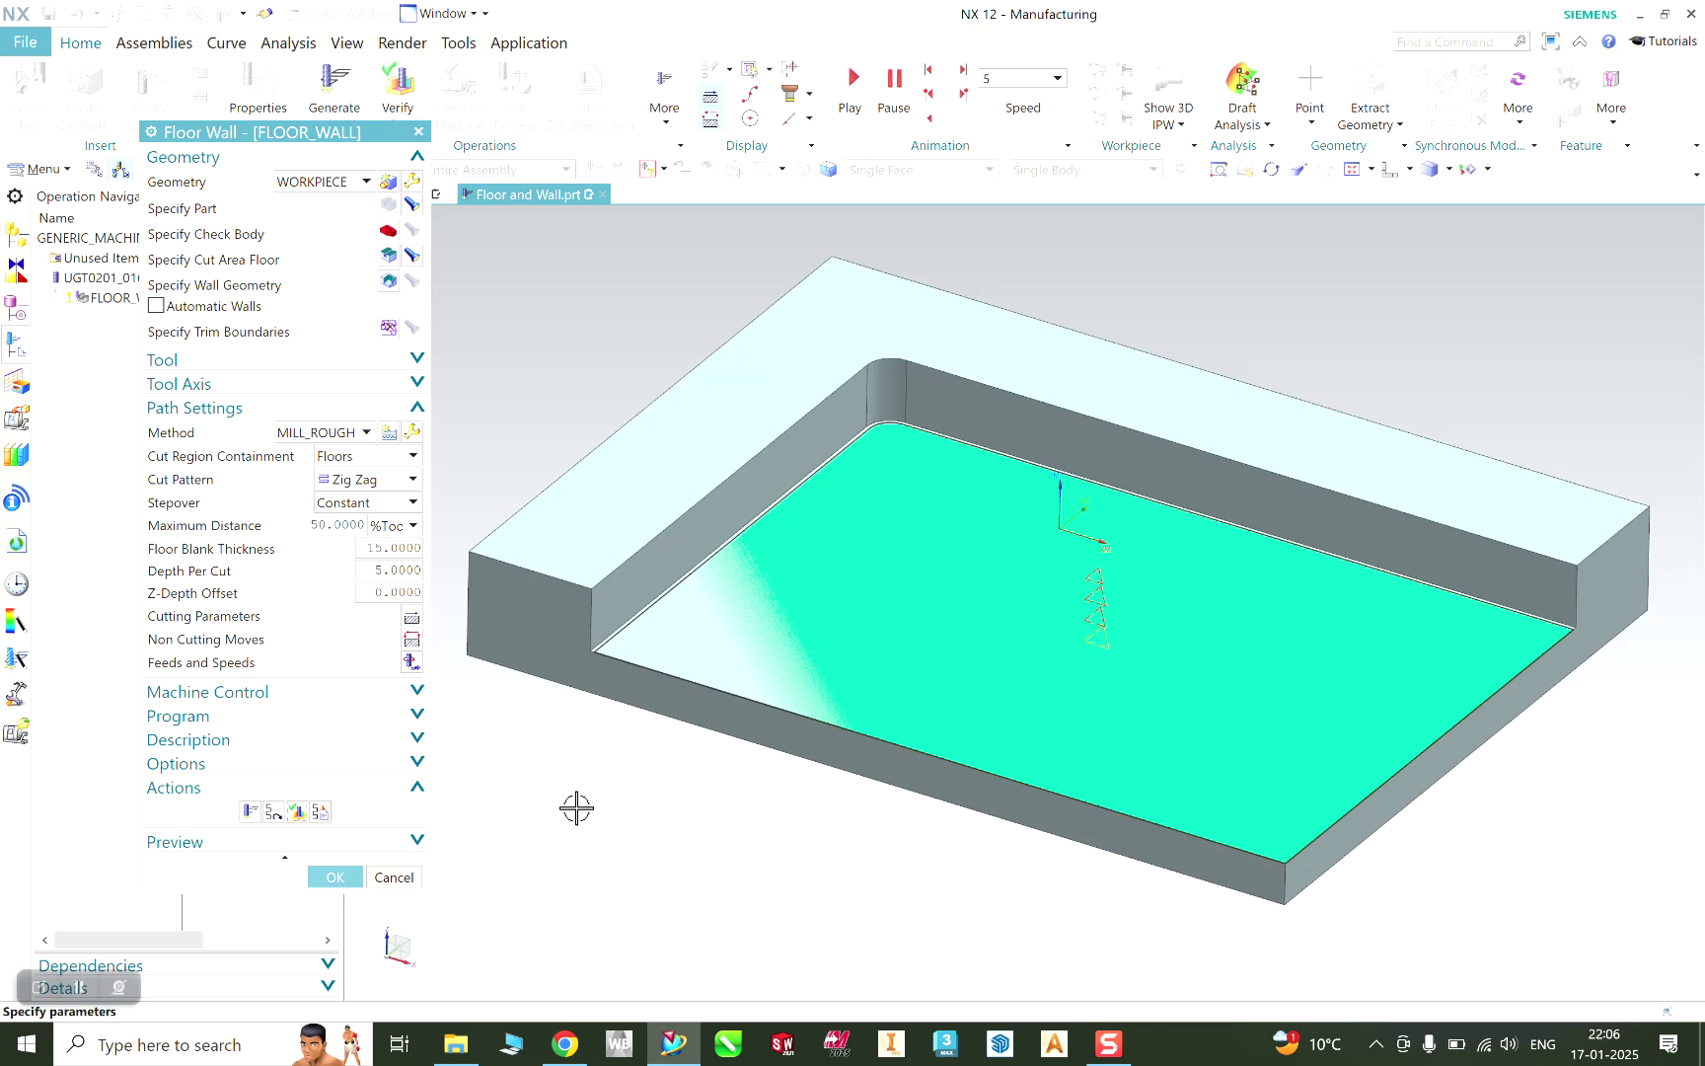
{"action": "left_click", "coordinate": [336, 878]}
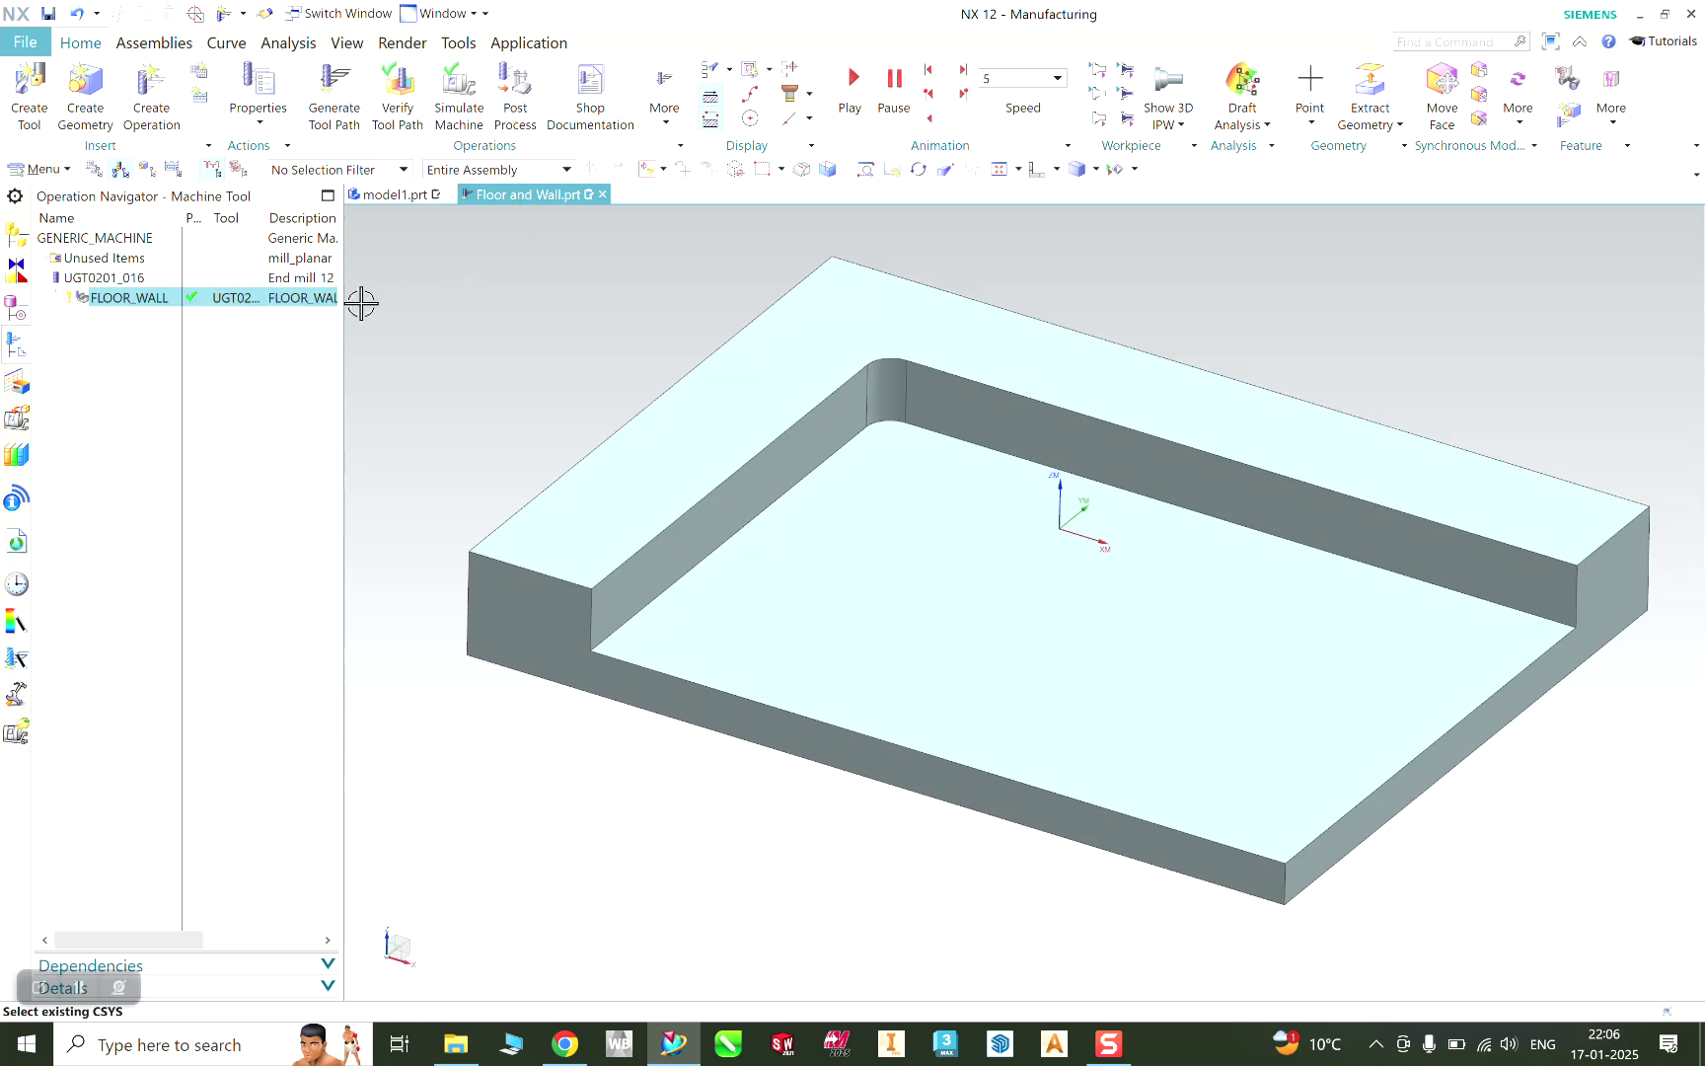
Step: Postprocess the FLOOR_WALL operation with MILL_3_AXIS and overwrite the existing output file Floor and Wall.ptp
{"action": "left_click", "coordinate": [513, 87]}
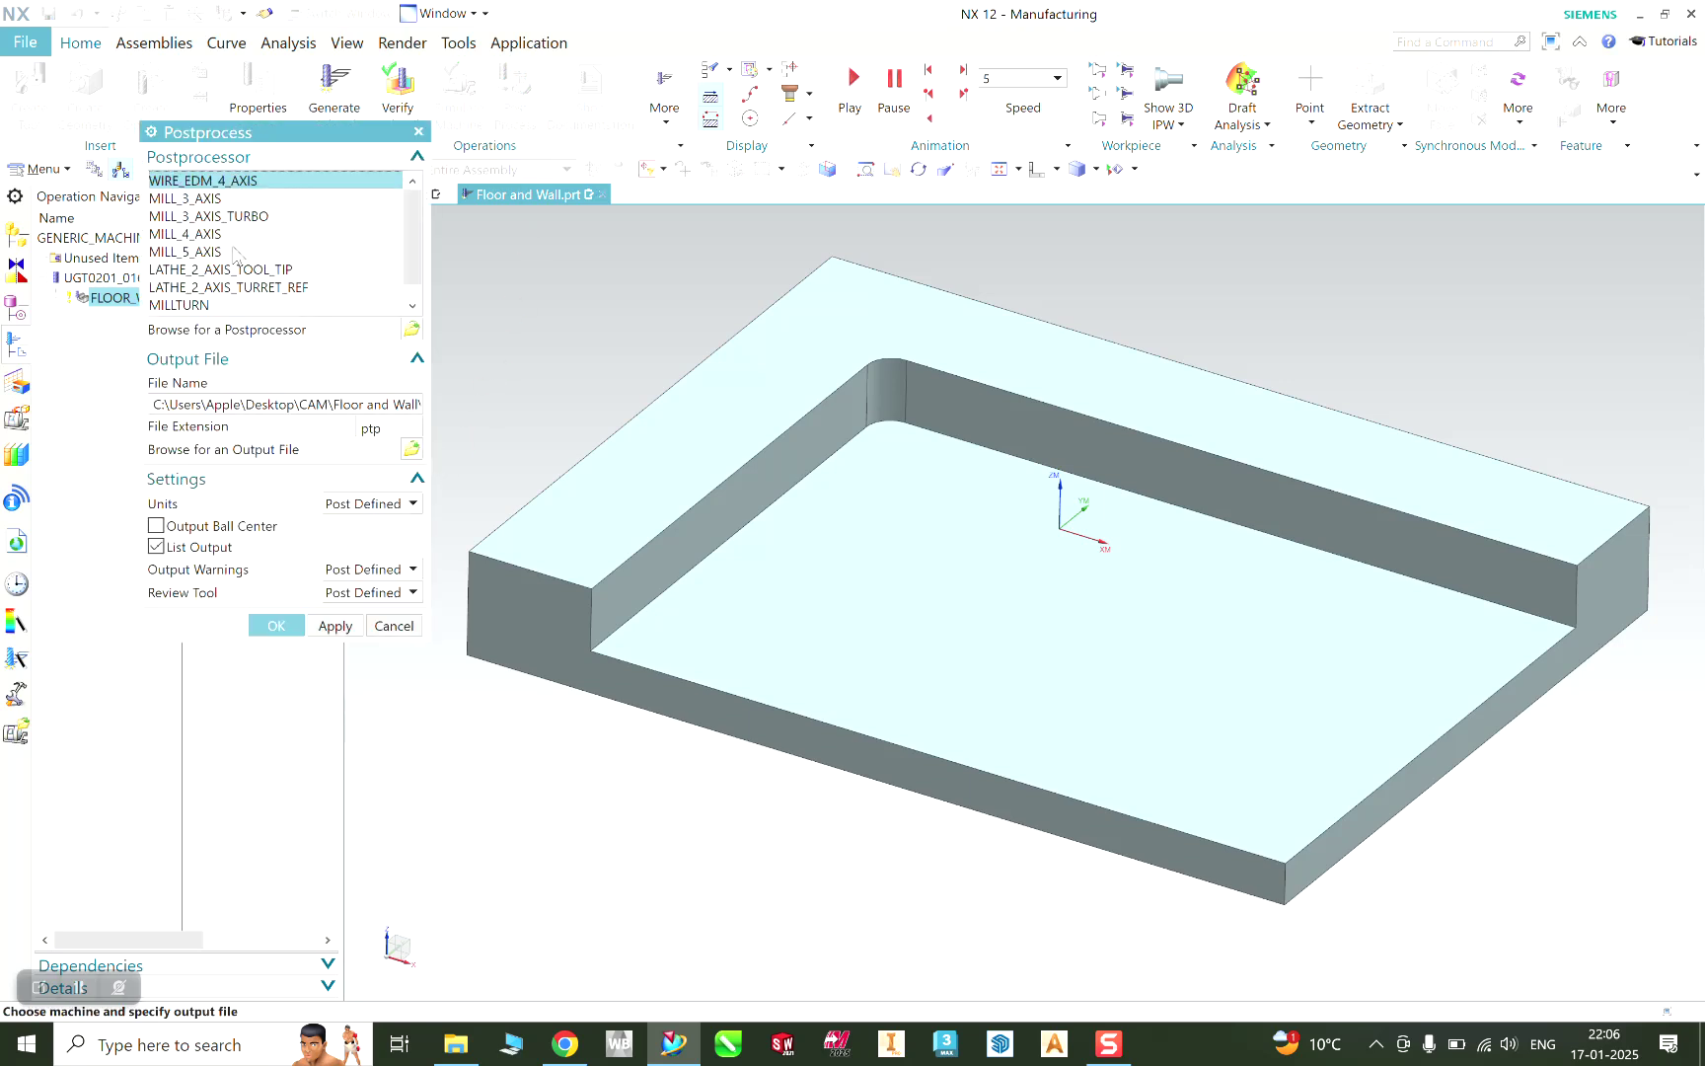
{"action": "left_click", "coordinate": [208, 199]}
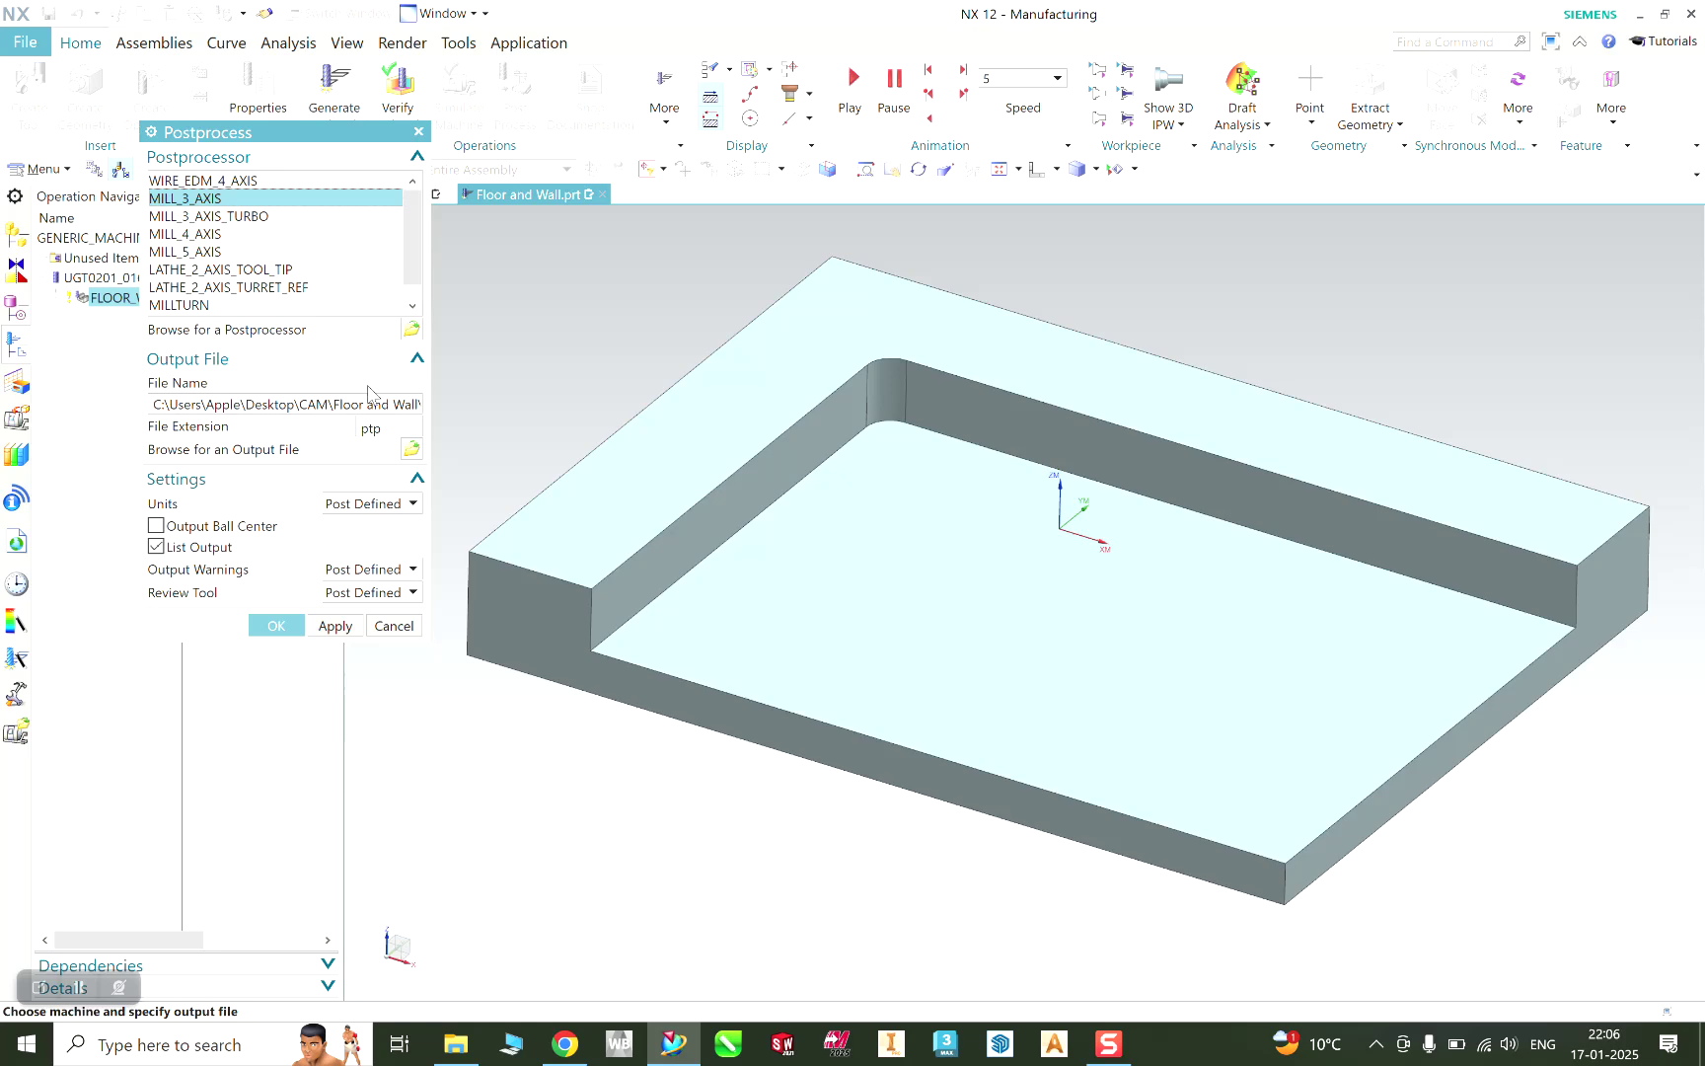
{"action": "left_click", "coordinate": [275, 626]}
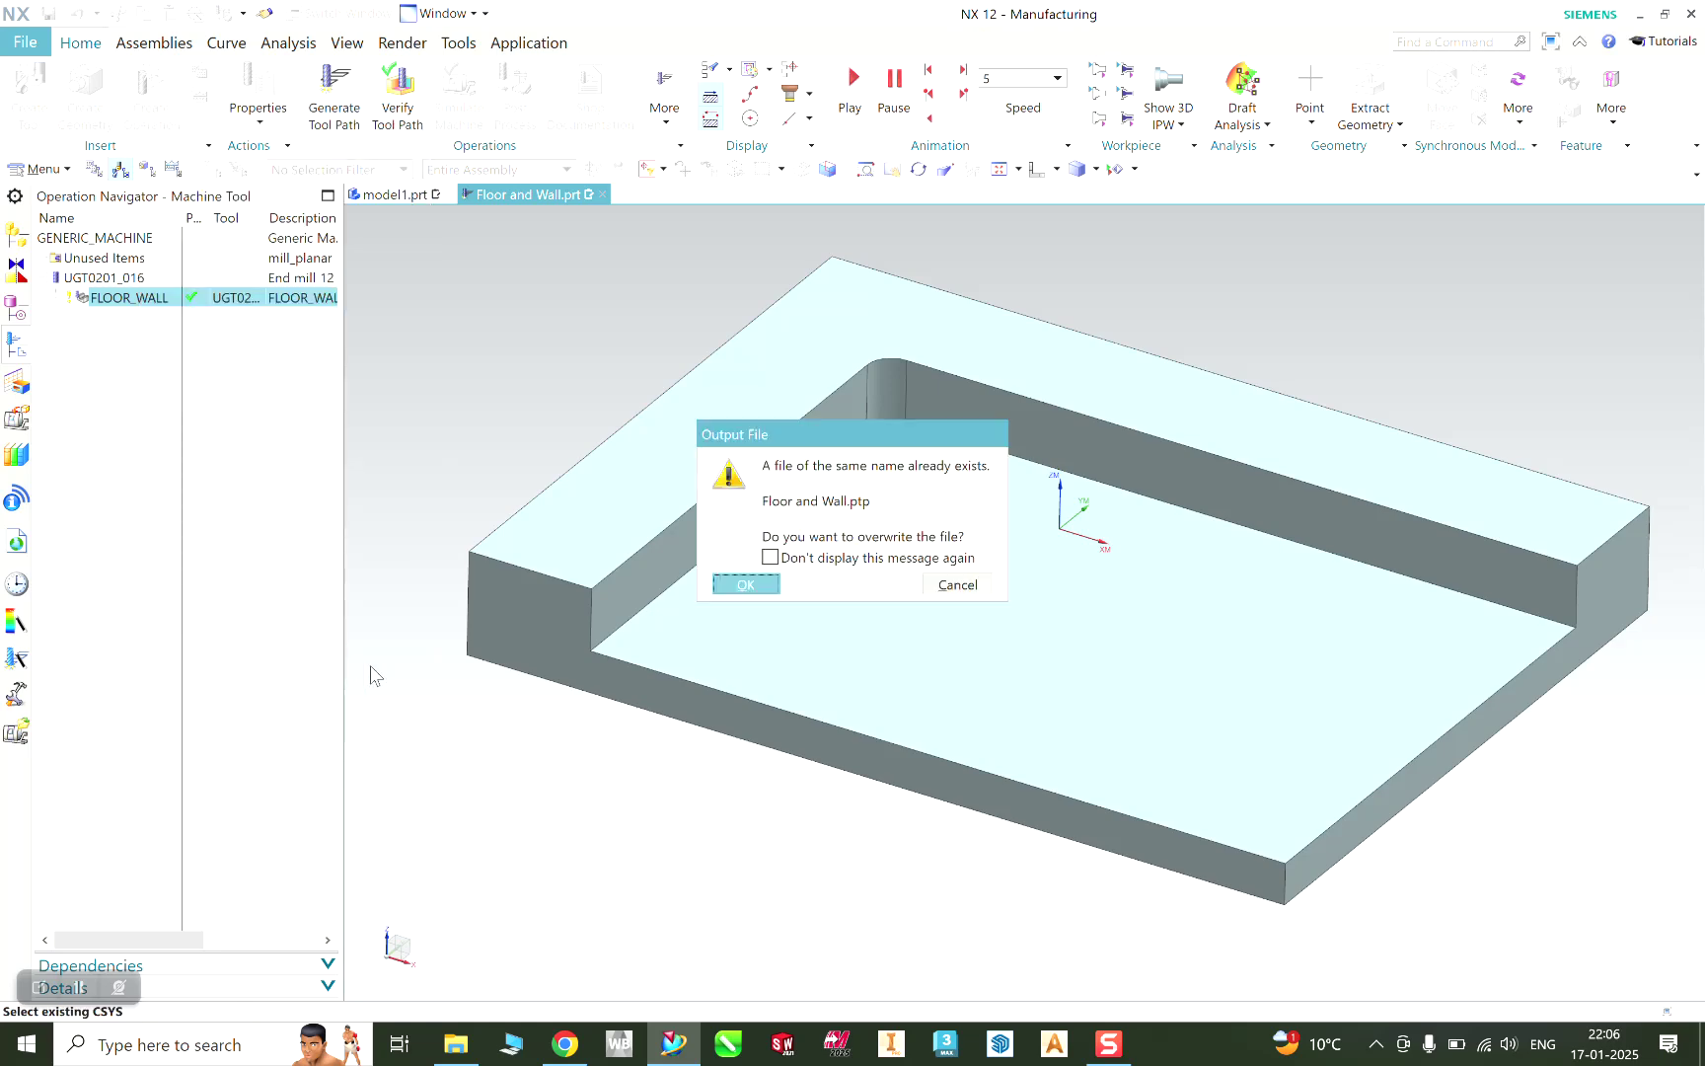
{"action": "left_click", "coordinate": [743, 586]}
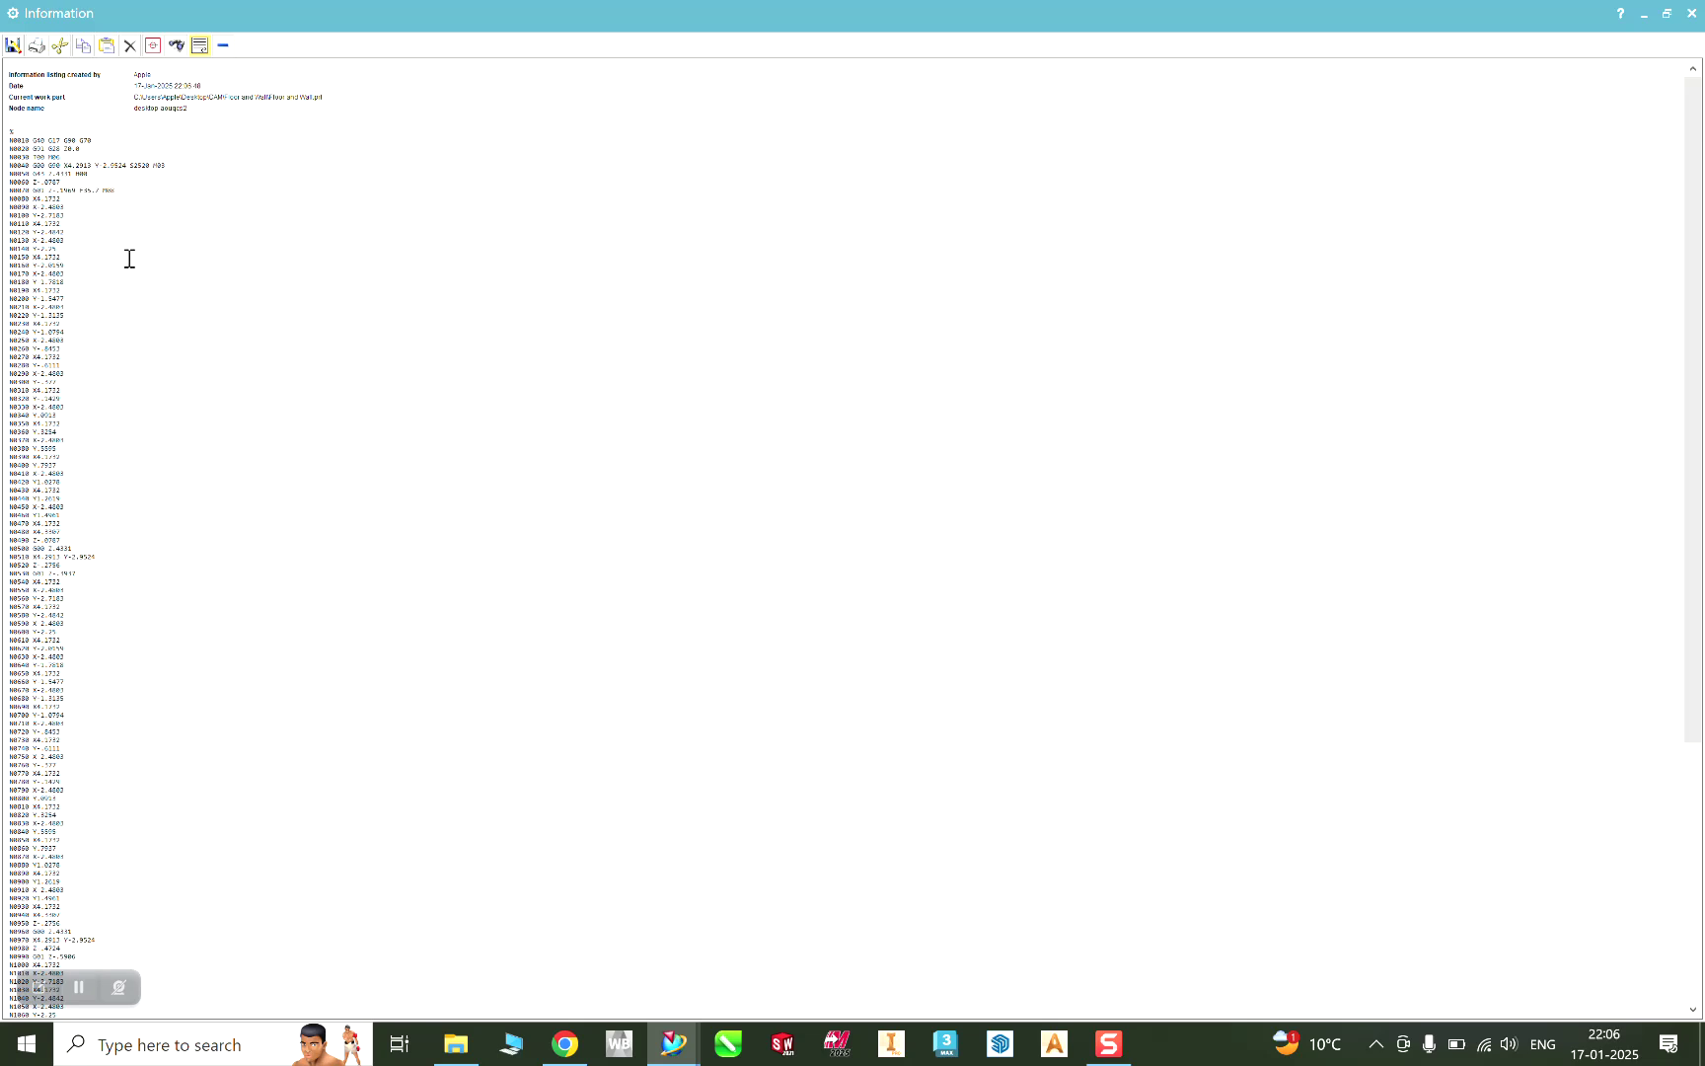
Step: Save the G-code listing to the Desktop as a text document (*.txt) named Floor and close the Information window
{"action": "left_click", "coordinate": [14, 46]}
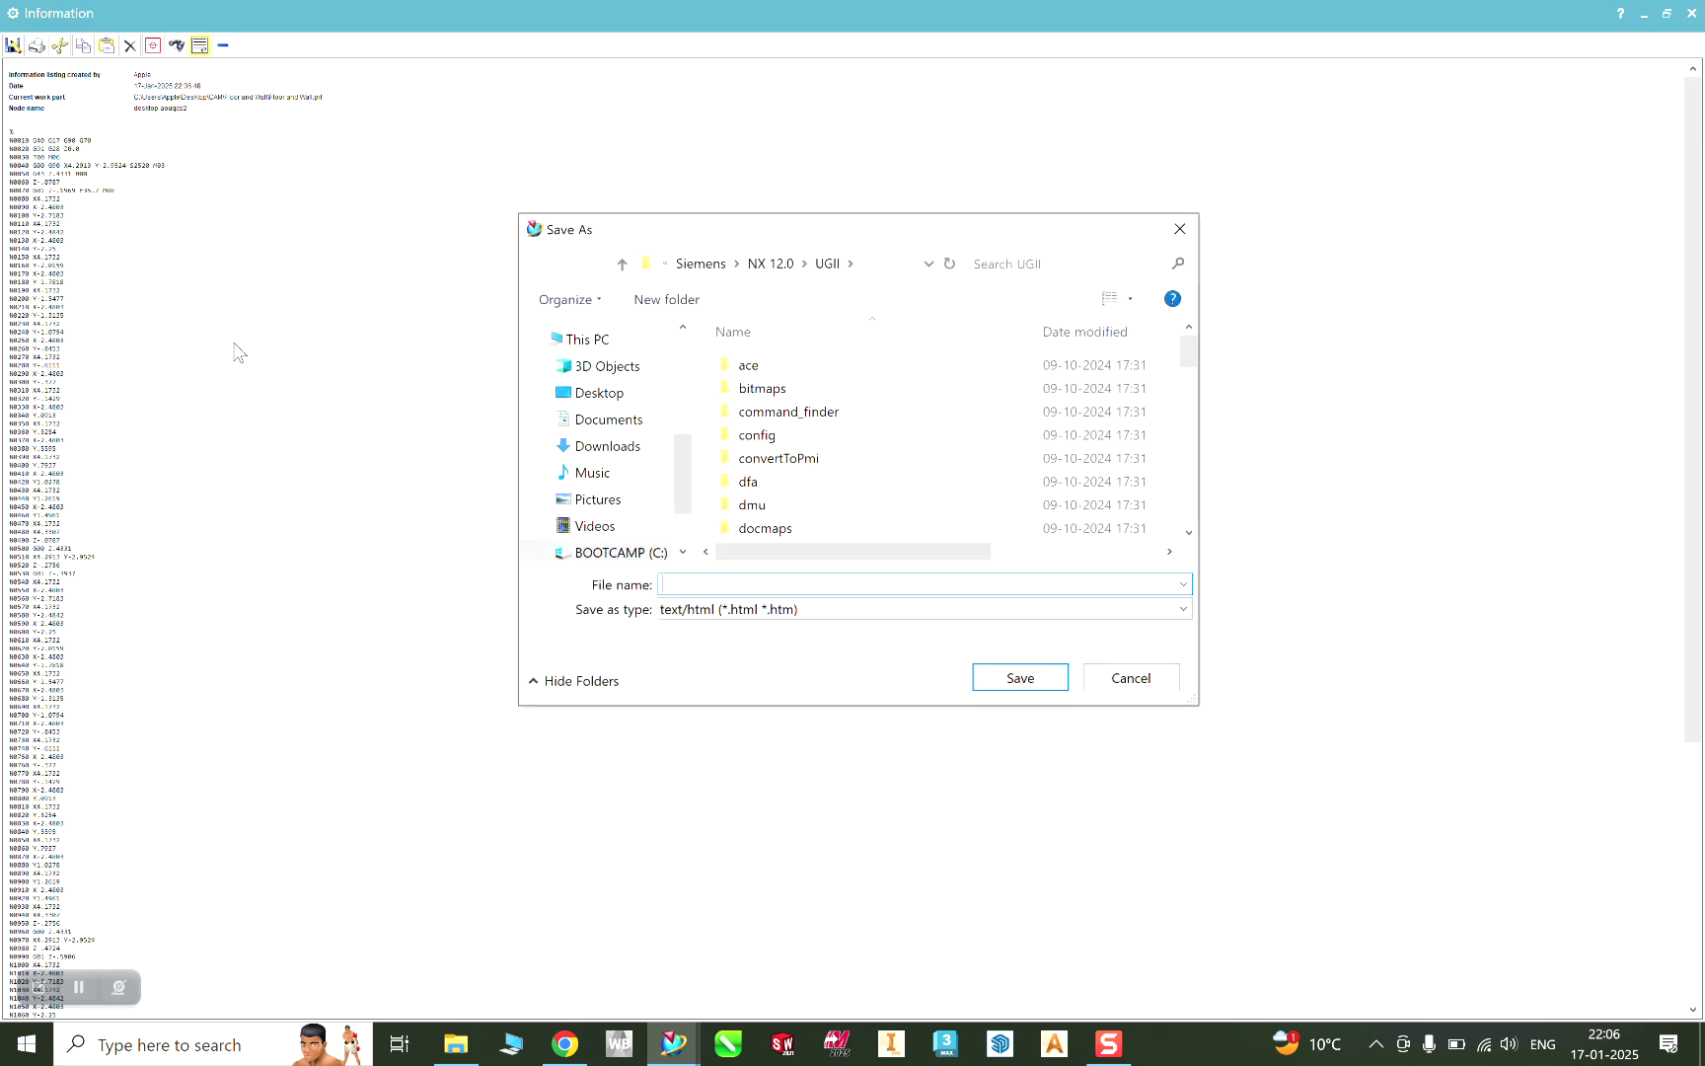
{"action": "left_click", "coordinate": [599, 393]}
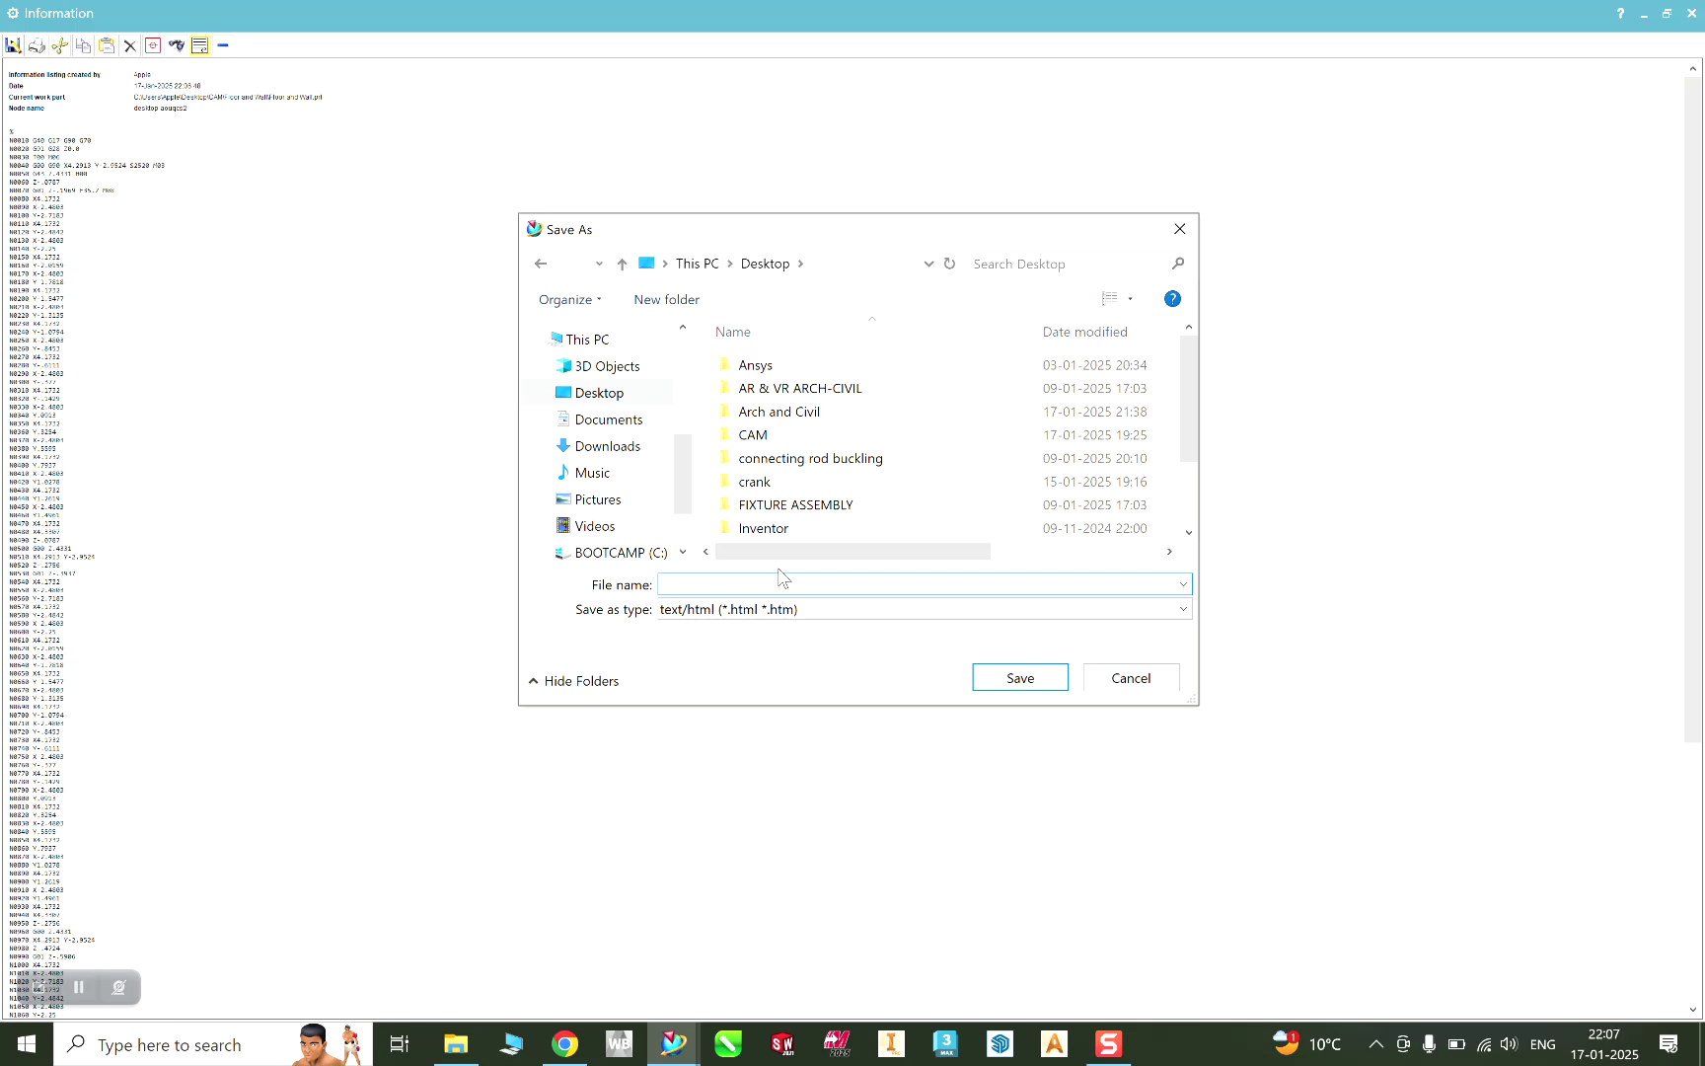
{"action": "type", "text": "Fol"}
{"action": "key", "text": "BackSpace"}
{"action": "type", "text": "lo"}
{"action": "left_click", "coordinate": [726, 607]}
{"action": "left_click", "coordinate": [731, 648]}
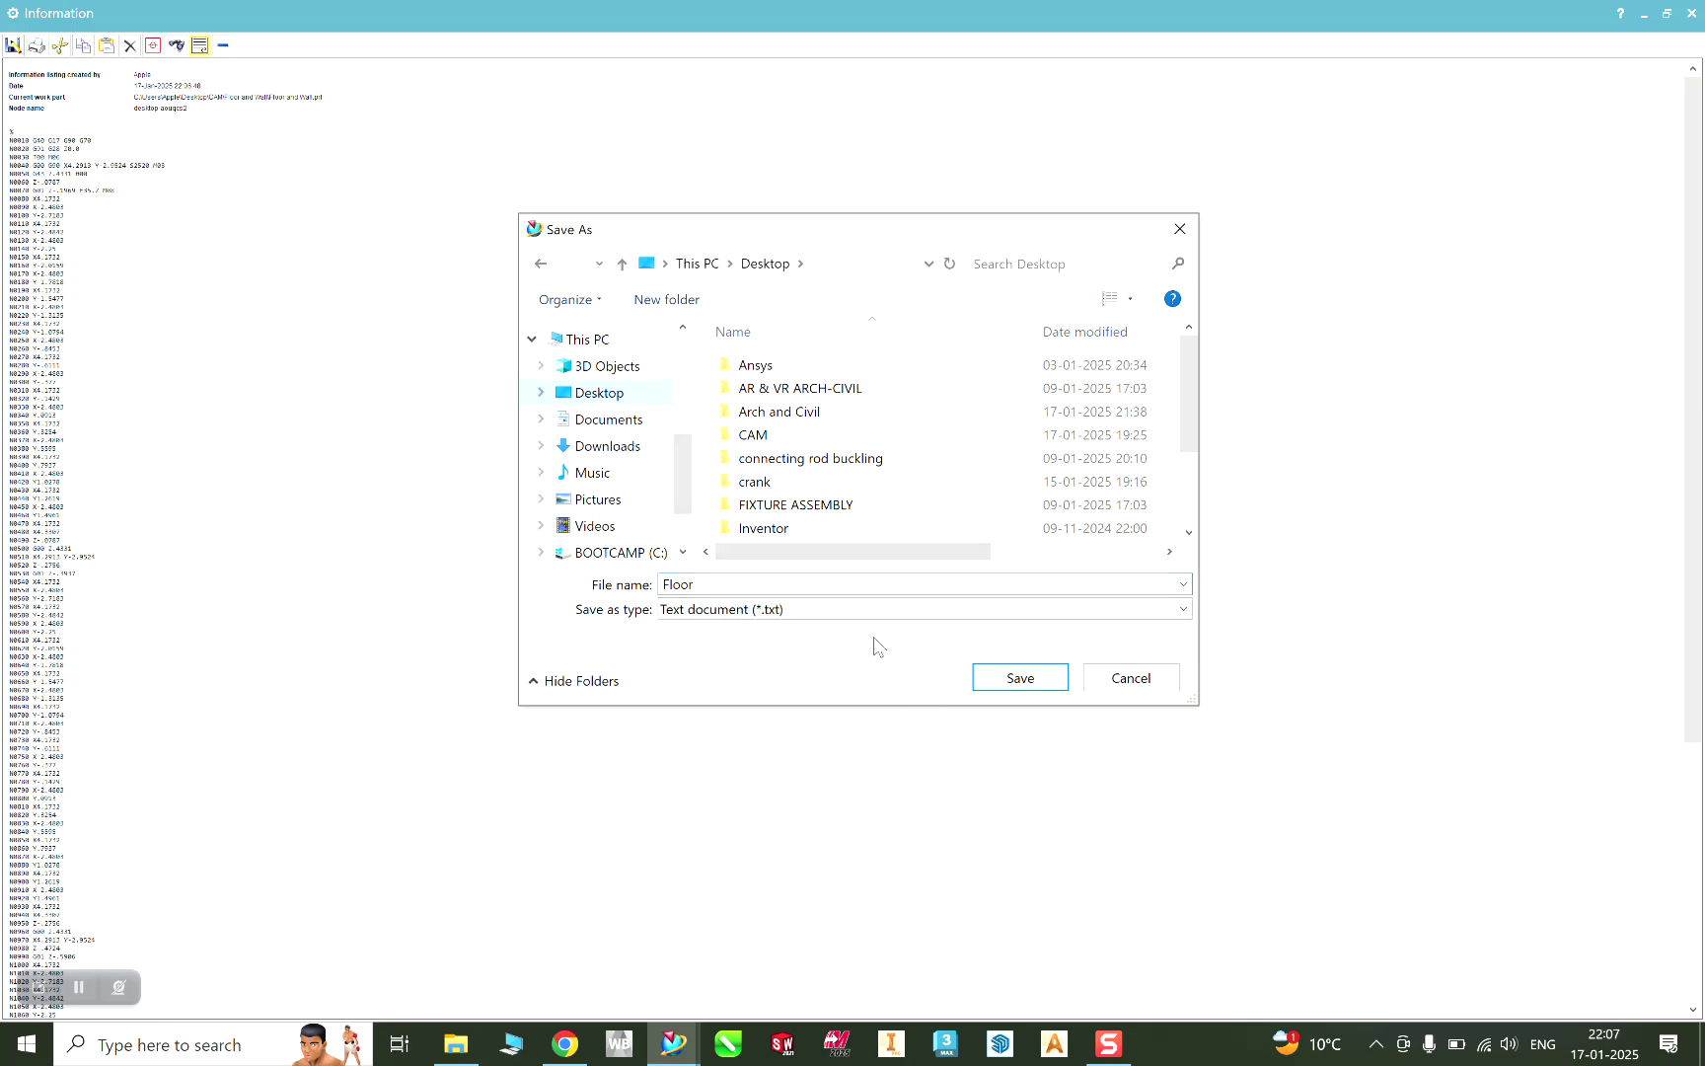
{"action": "left_click", "coordinate": [1016, 679]}
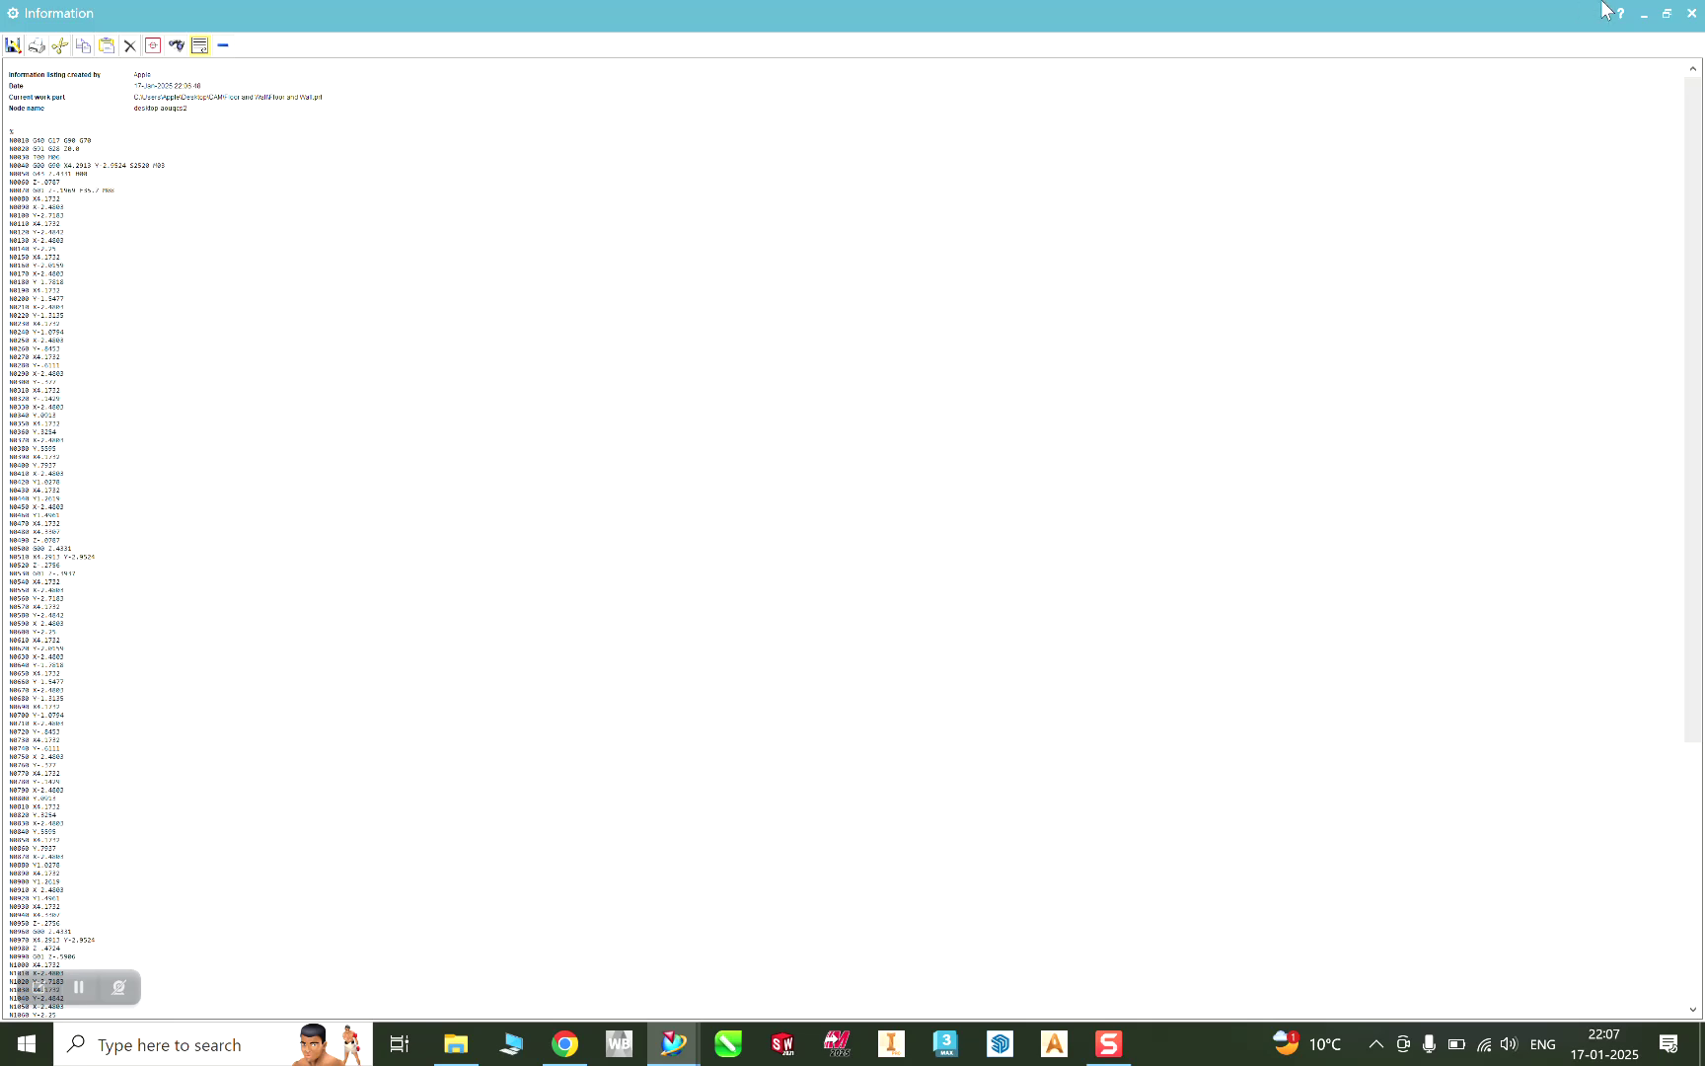
{"action": "left_click", "coordinate": [1692, 13]}
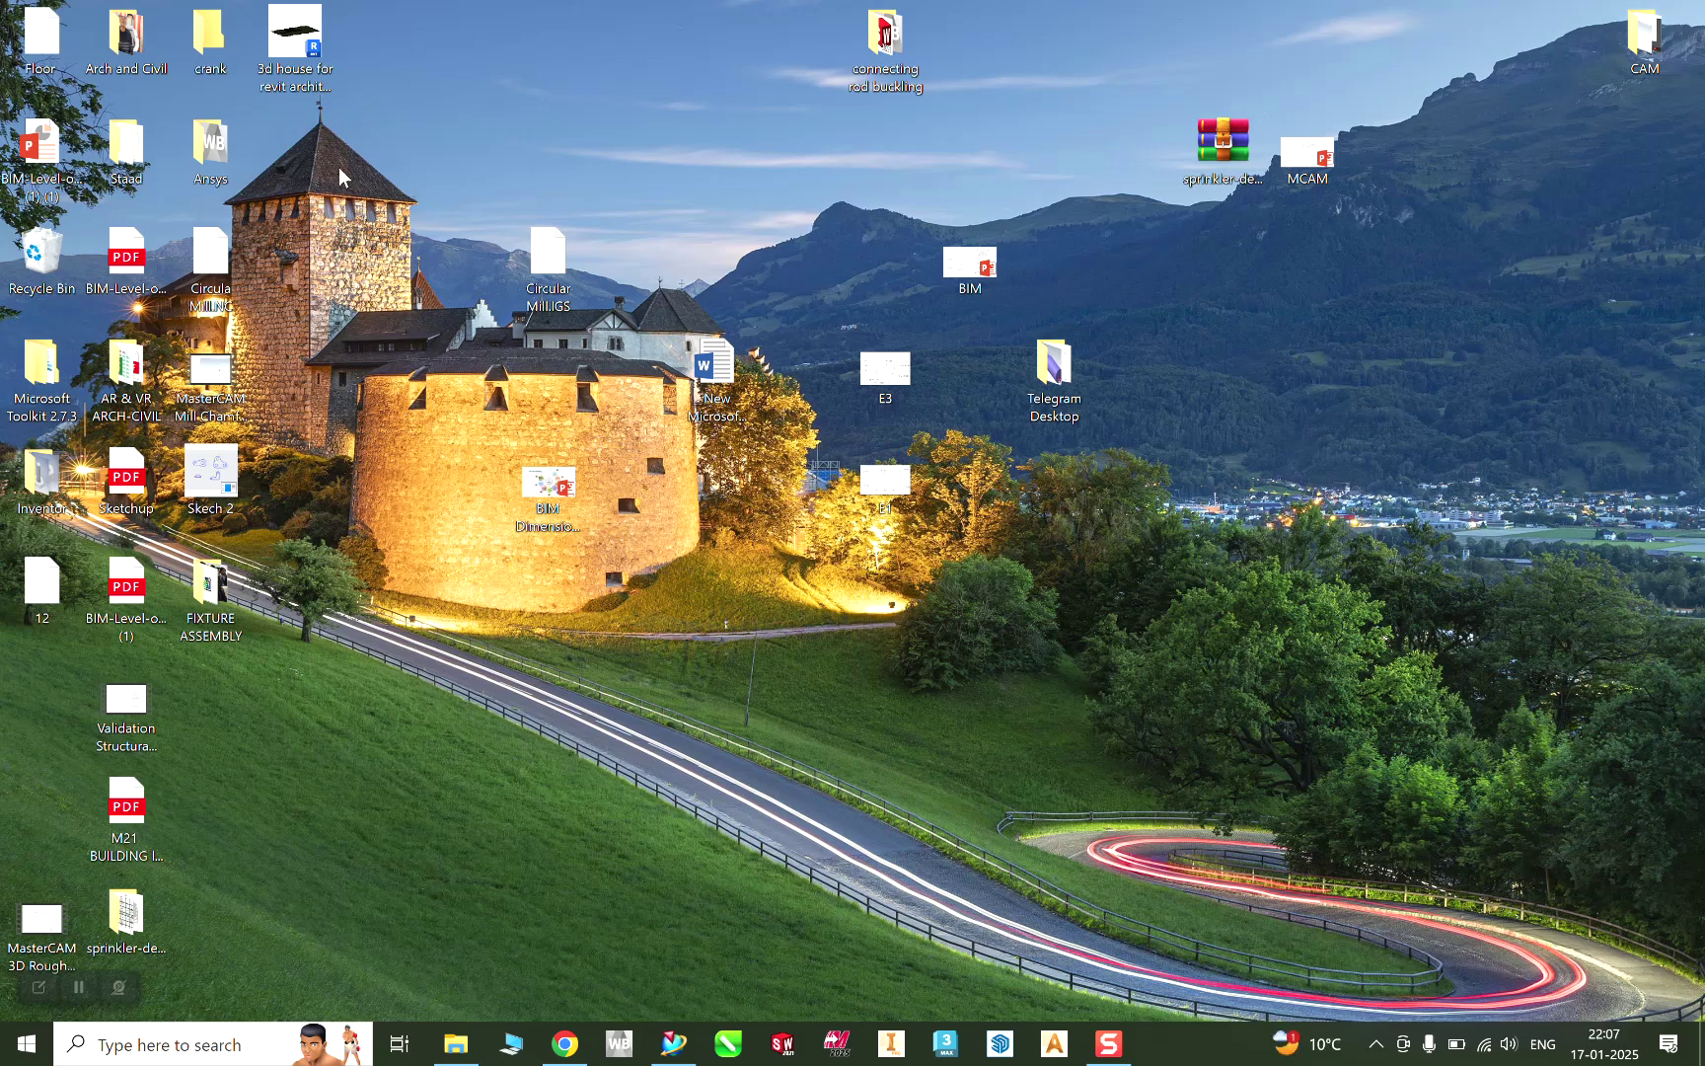
Step: Open the saved Floor text file from the desktop in Notepad and look through its G-code blocks
{"action": "double_click", "coordinate": [59, 30]}
{"action": "double_click", "coordinate": [578, 103]}
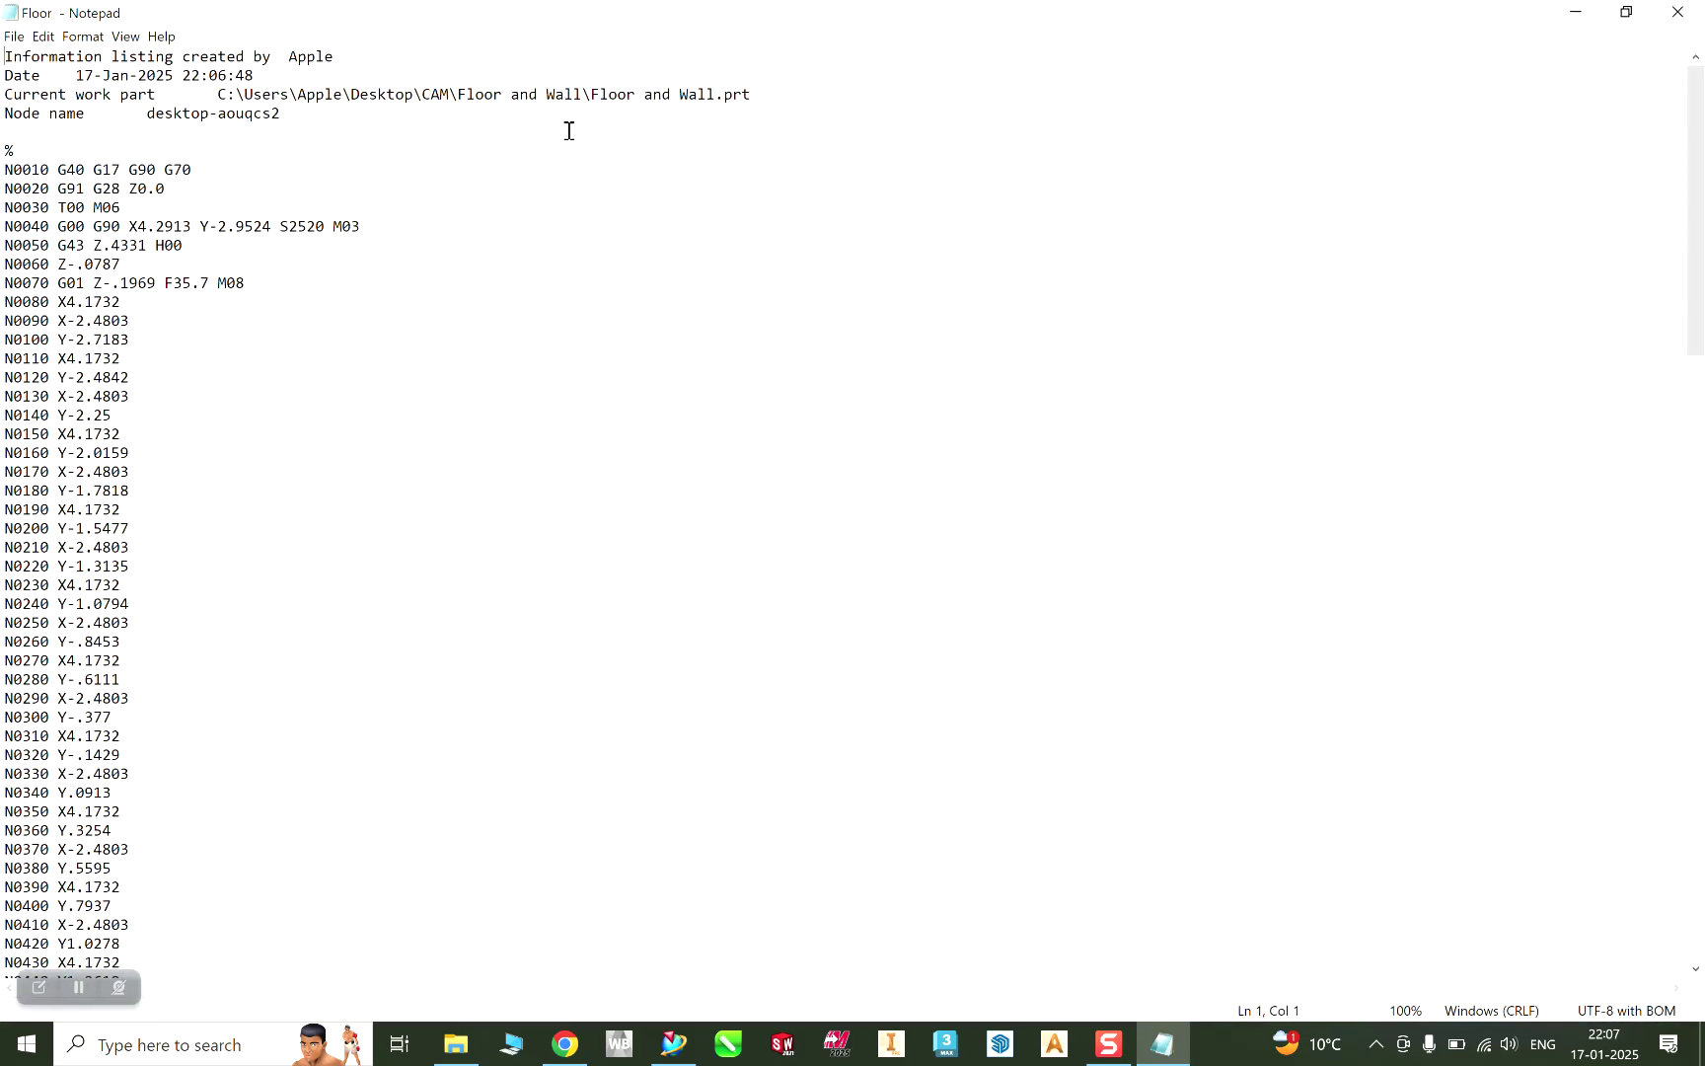
{"action": "scroll", "coordinate": [123, 255], "scroll_direction": "down", "scroll_amount": 20}
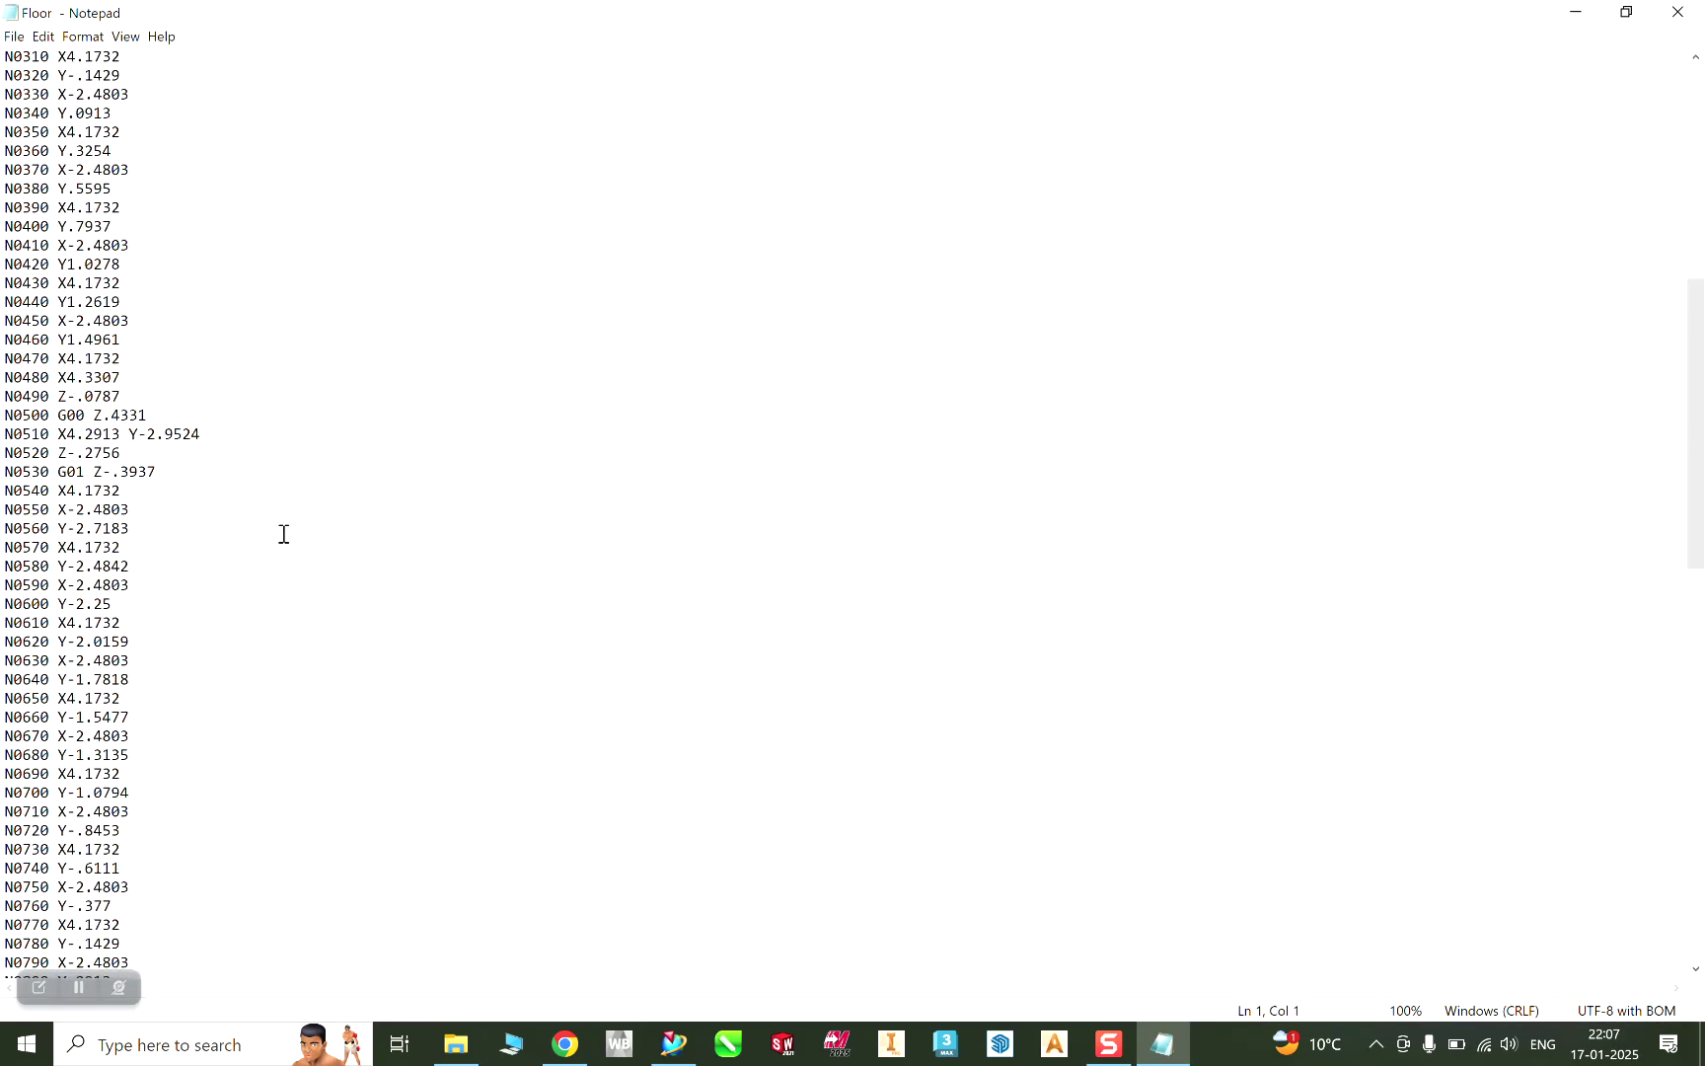
{"action": "scroll", "coordinate": [308, 570], "scroll_direction": "down", "scroll_amount": 13}
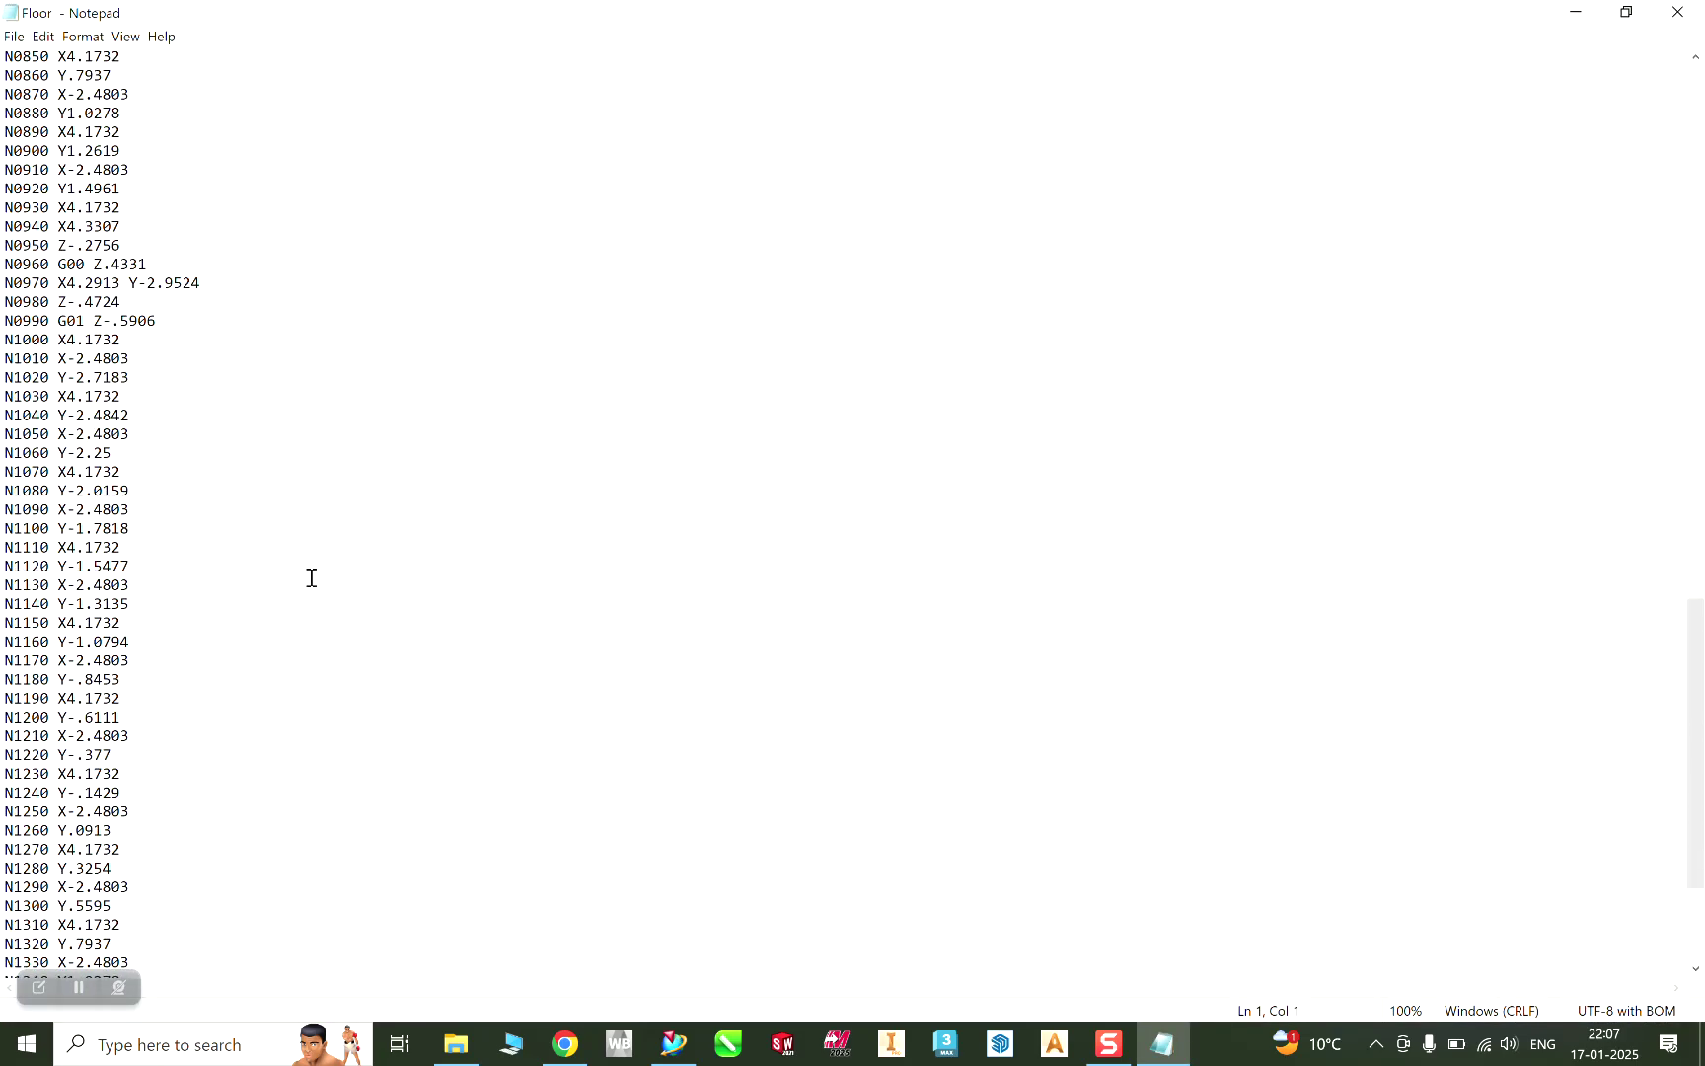
{"action": "scroll", "coordinate": [202, 729], "scroll_direction": "up", "scroll_amount": 20}
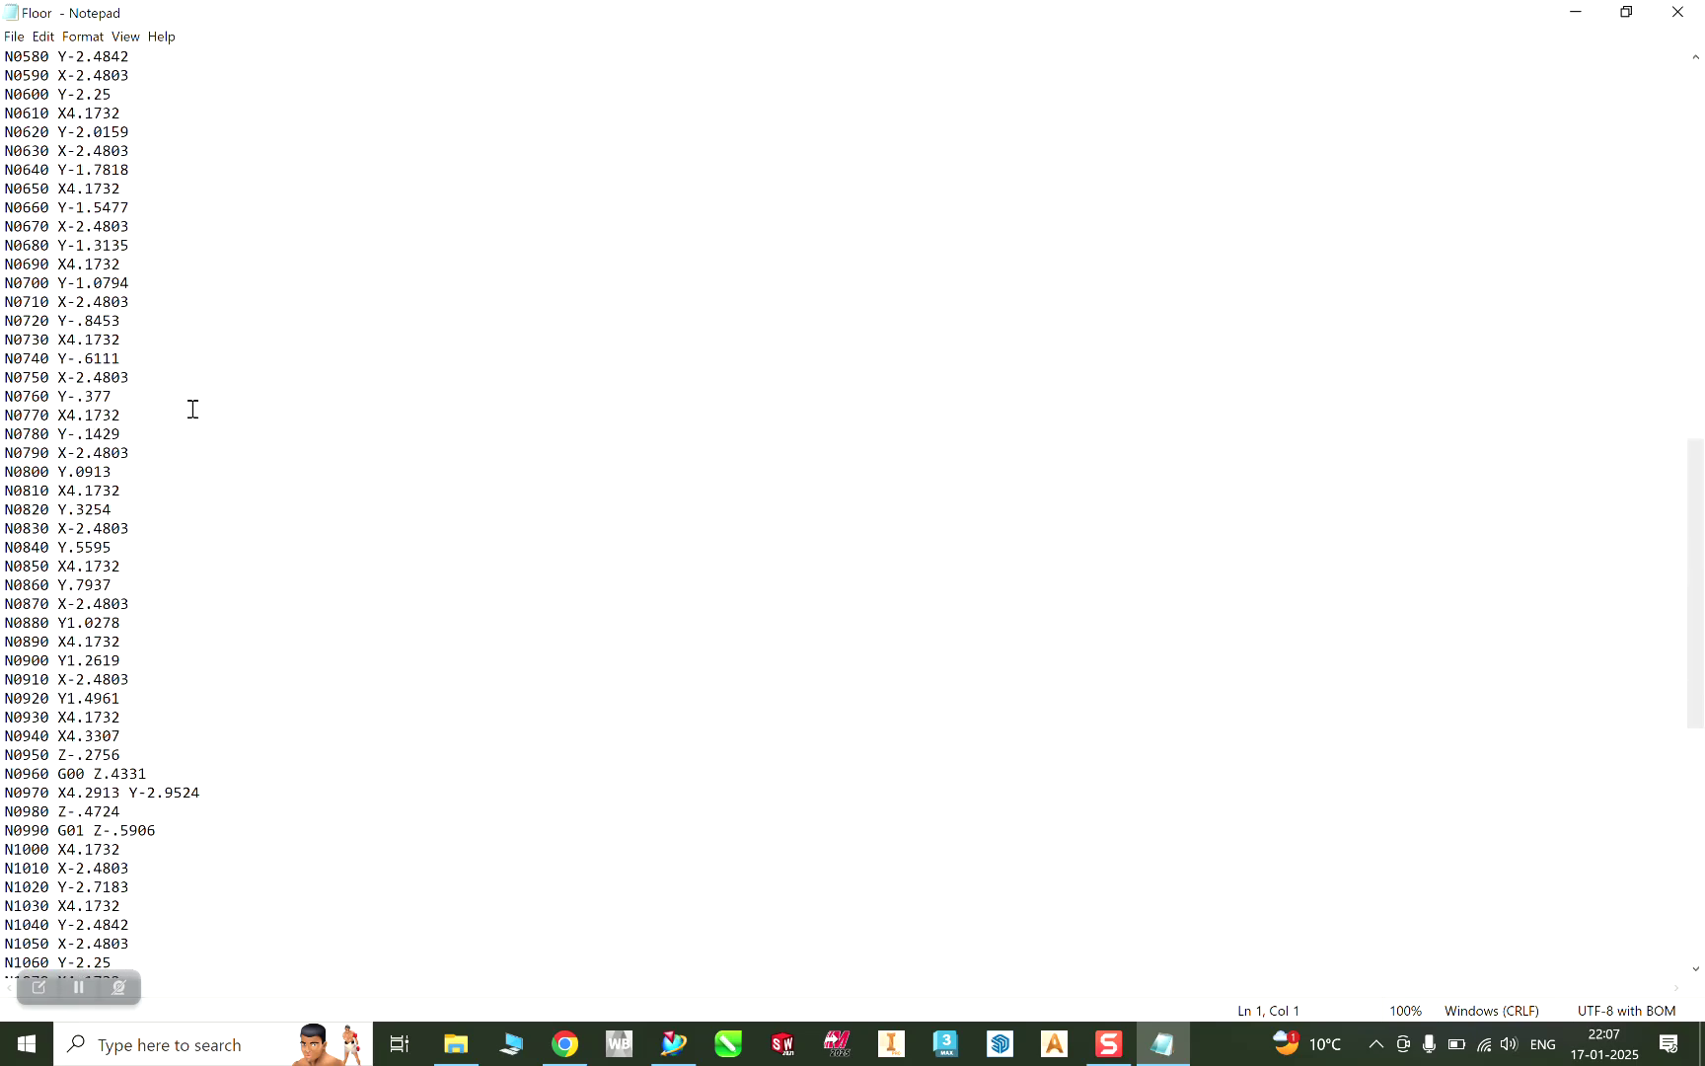
{"action": "scroll", "coordinate": [216, 335], "scroll_direction": "up", "scroll_amount": 3}
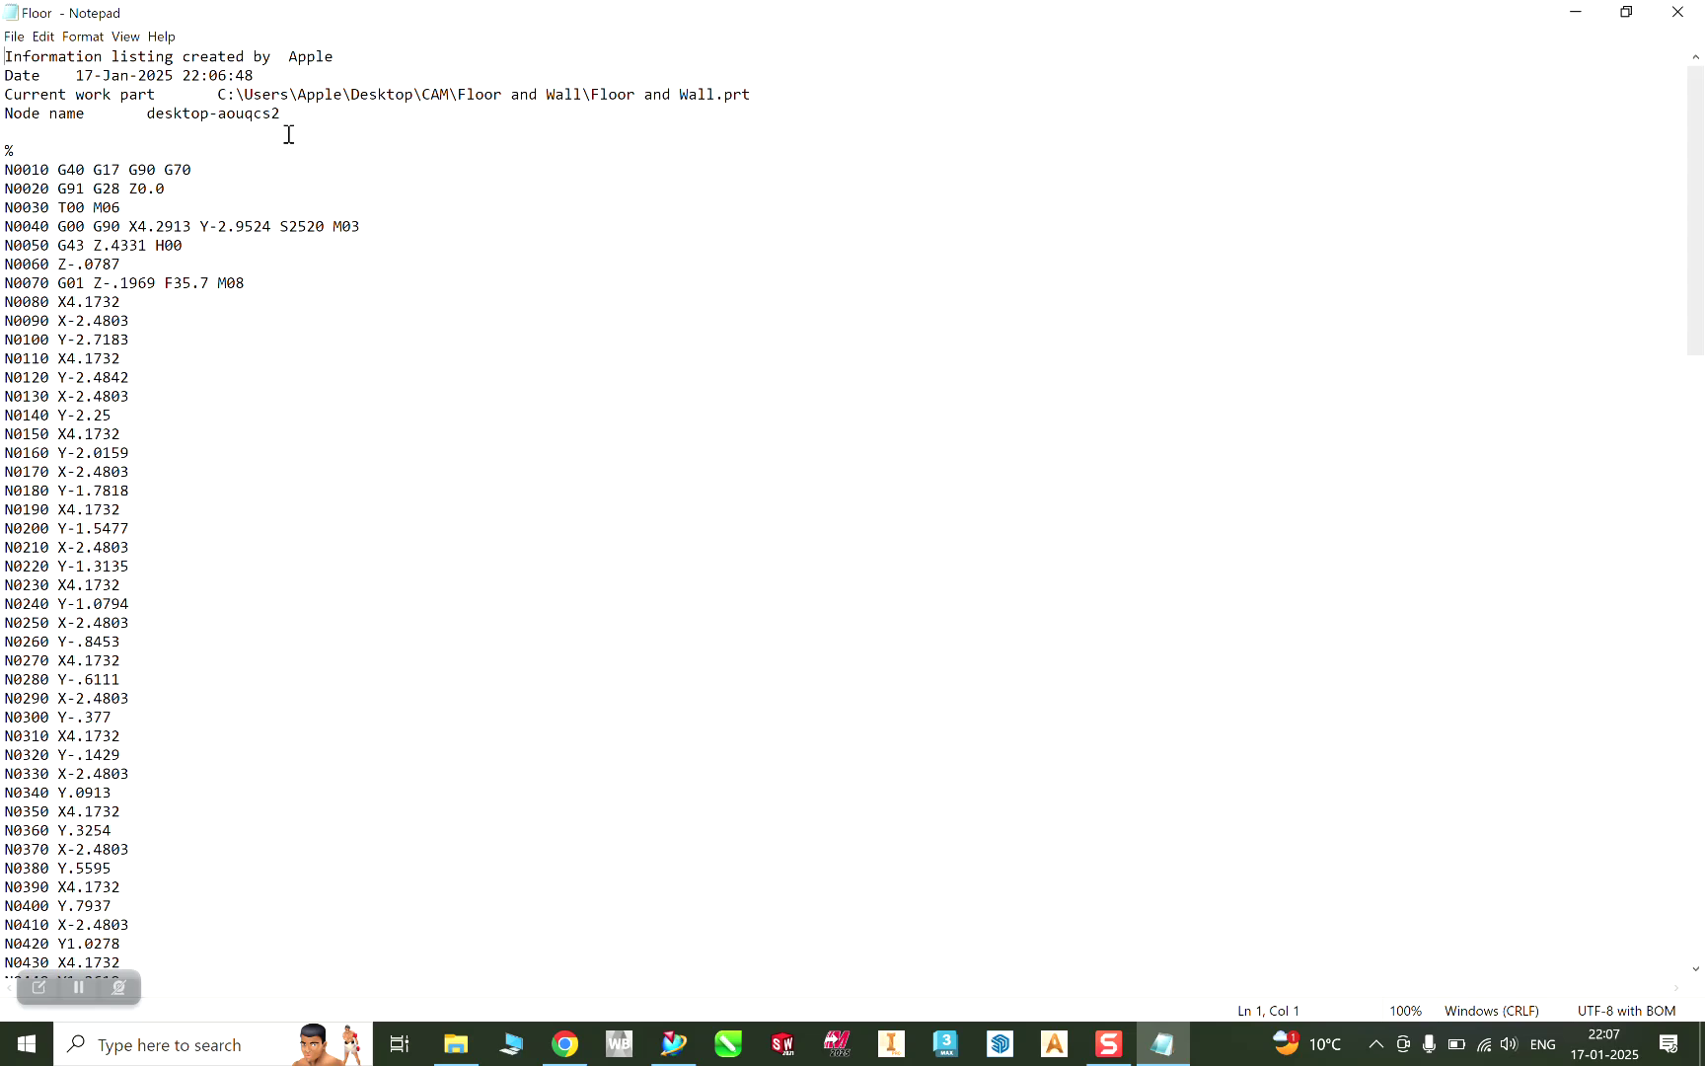
Step: Delete the information header and the % line above block N0010, save the Floor file and close it
{"action": "left_click_drag", "start_coordinate": [14, 151], "coordinate": [3, 21]}
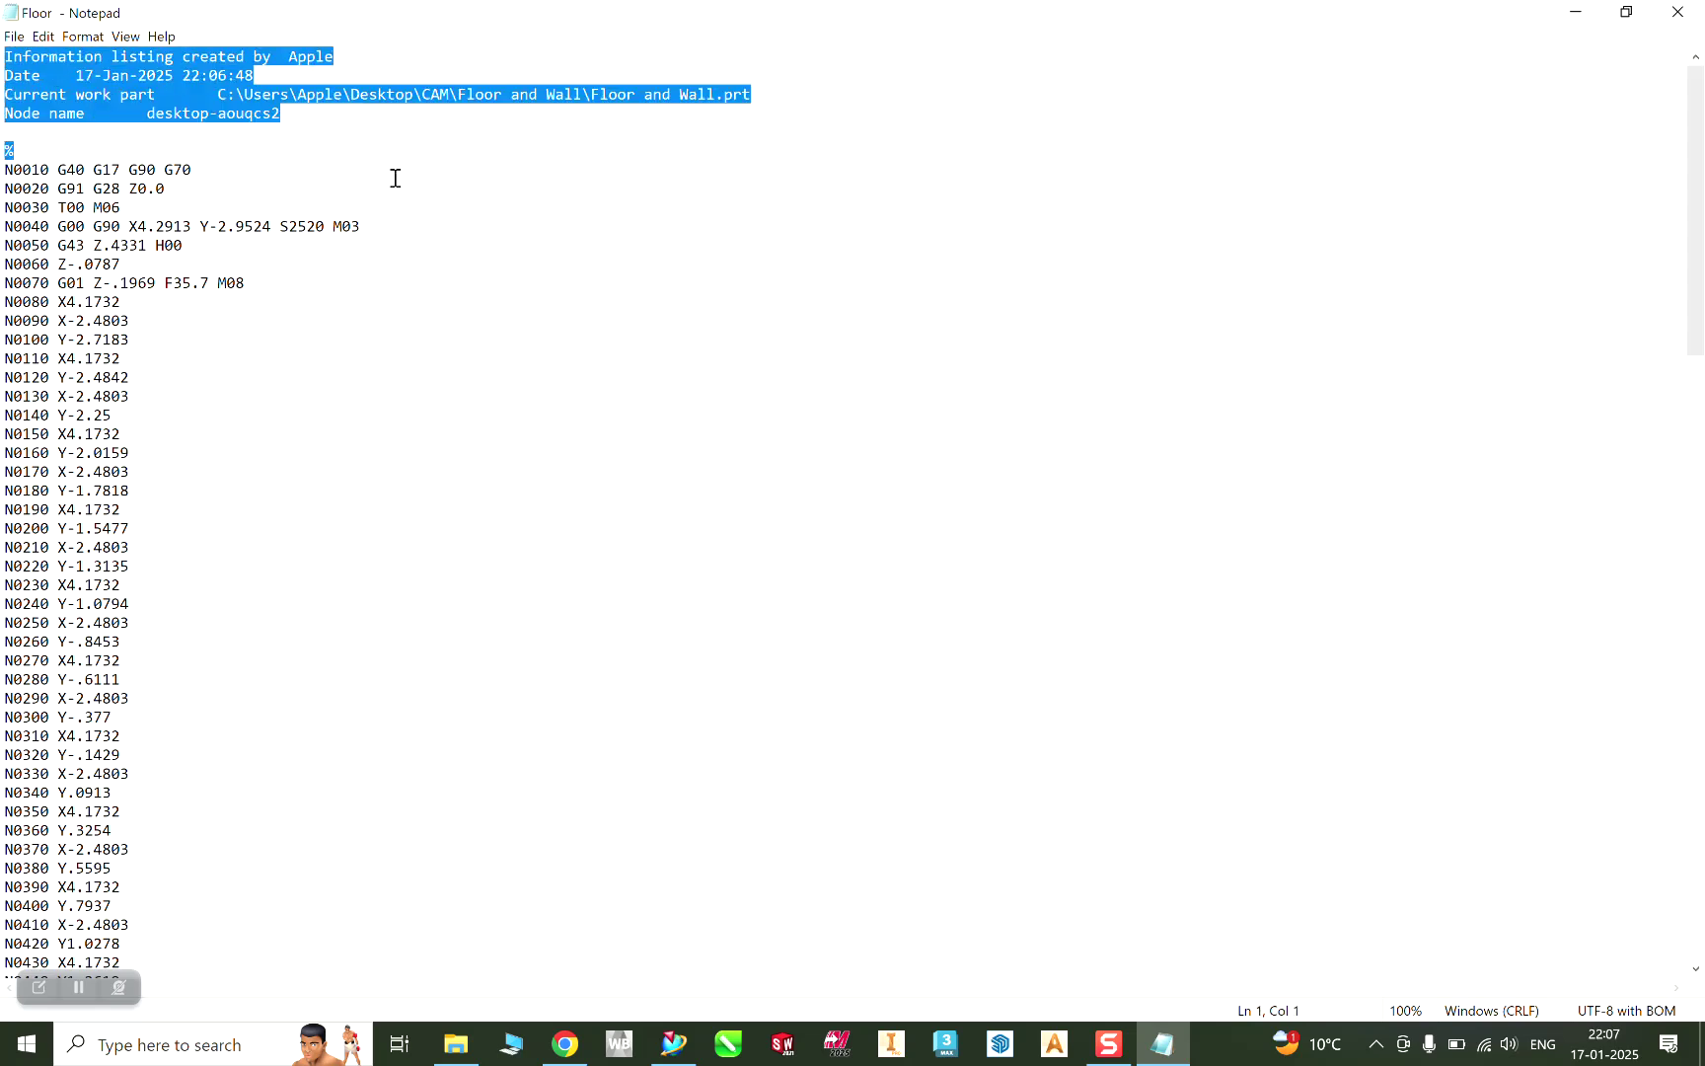
{"action": "key", "text": "Delete"}
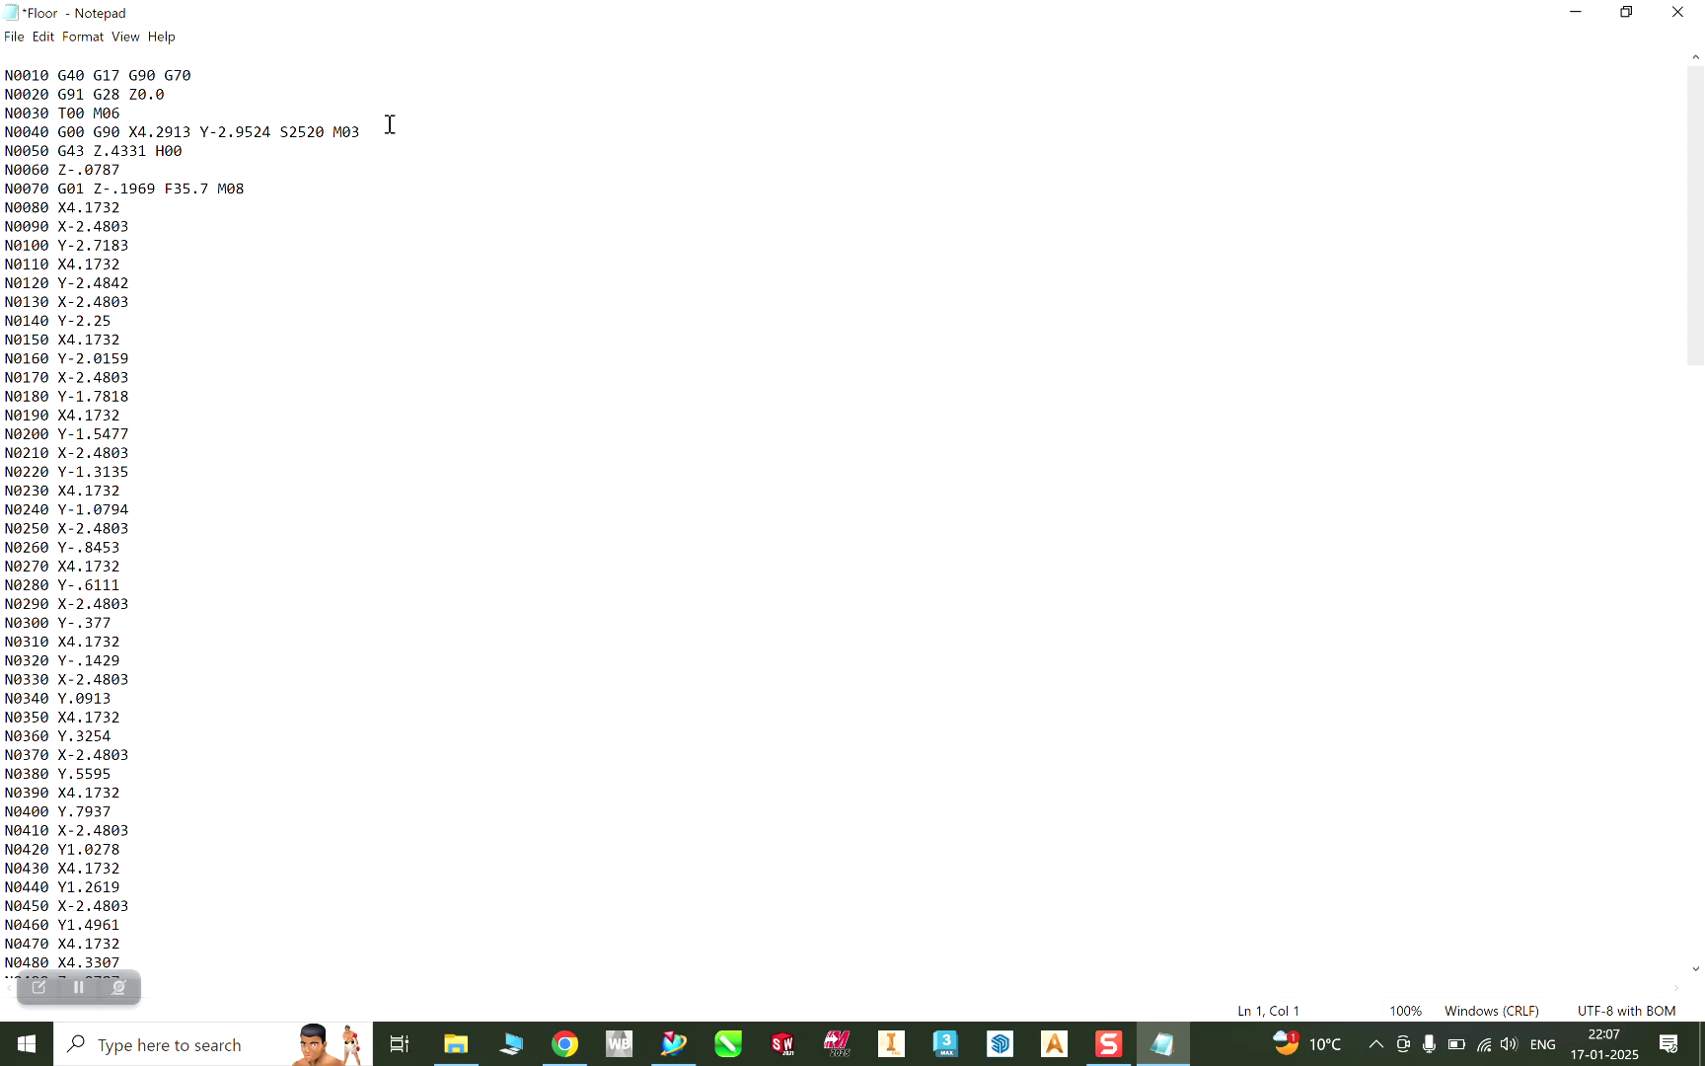
{"action": "left_click", "coordinate": [14, 36]}
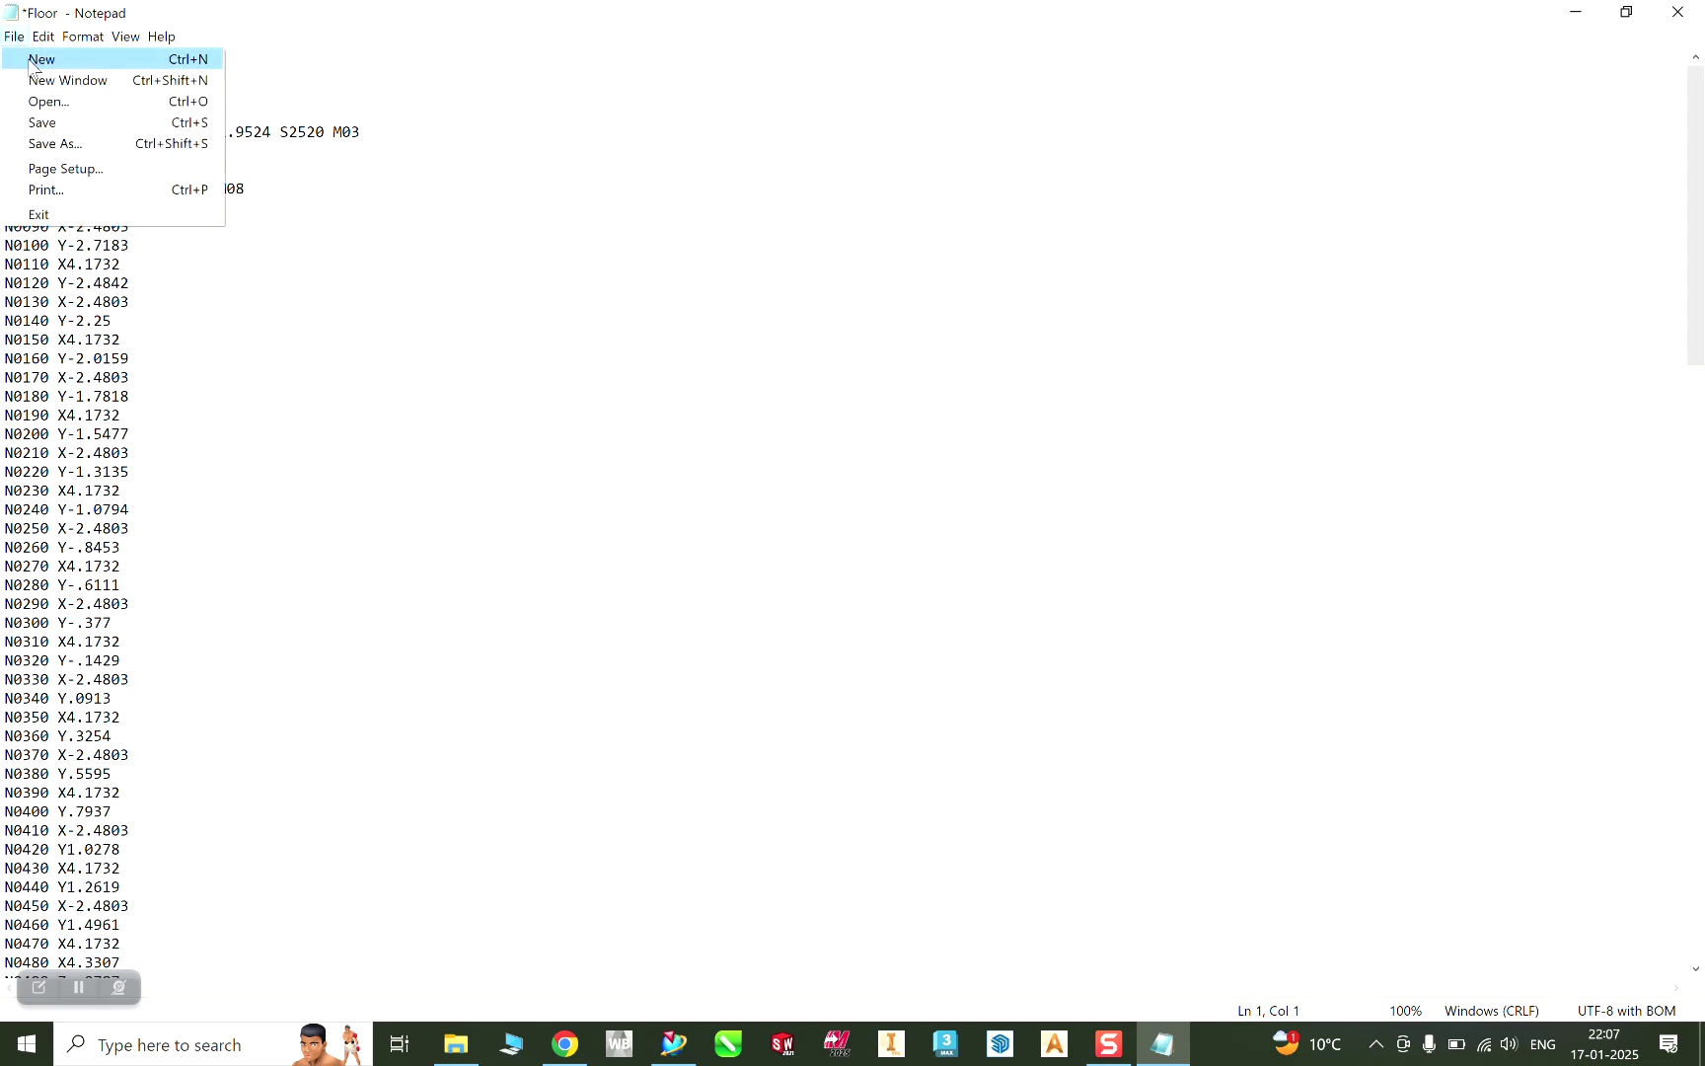
{"action": "left_click", "coordinate": [59, 121]}
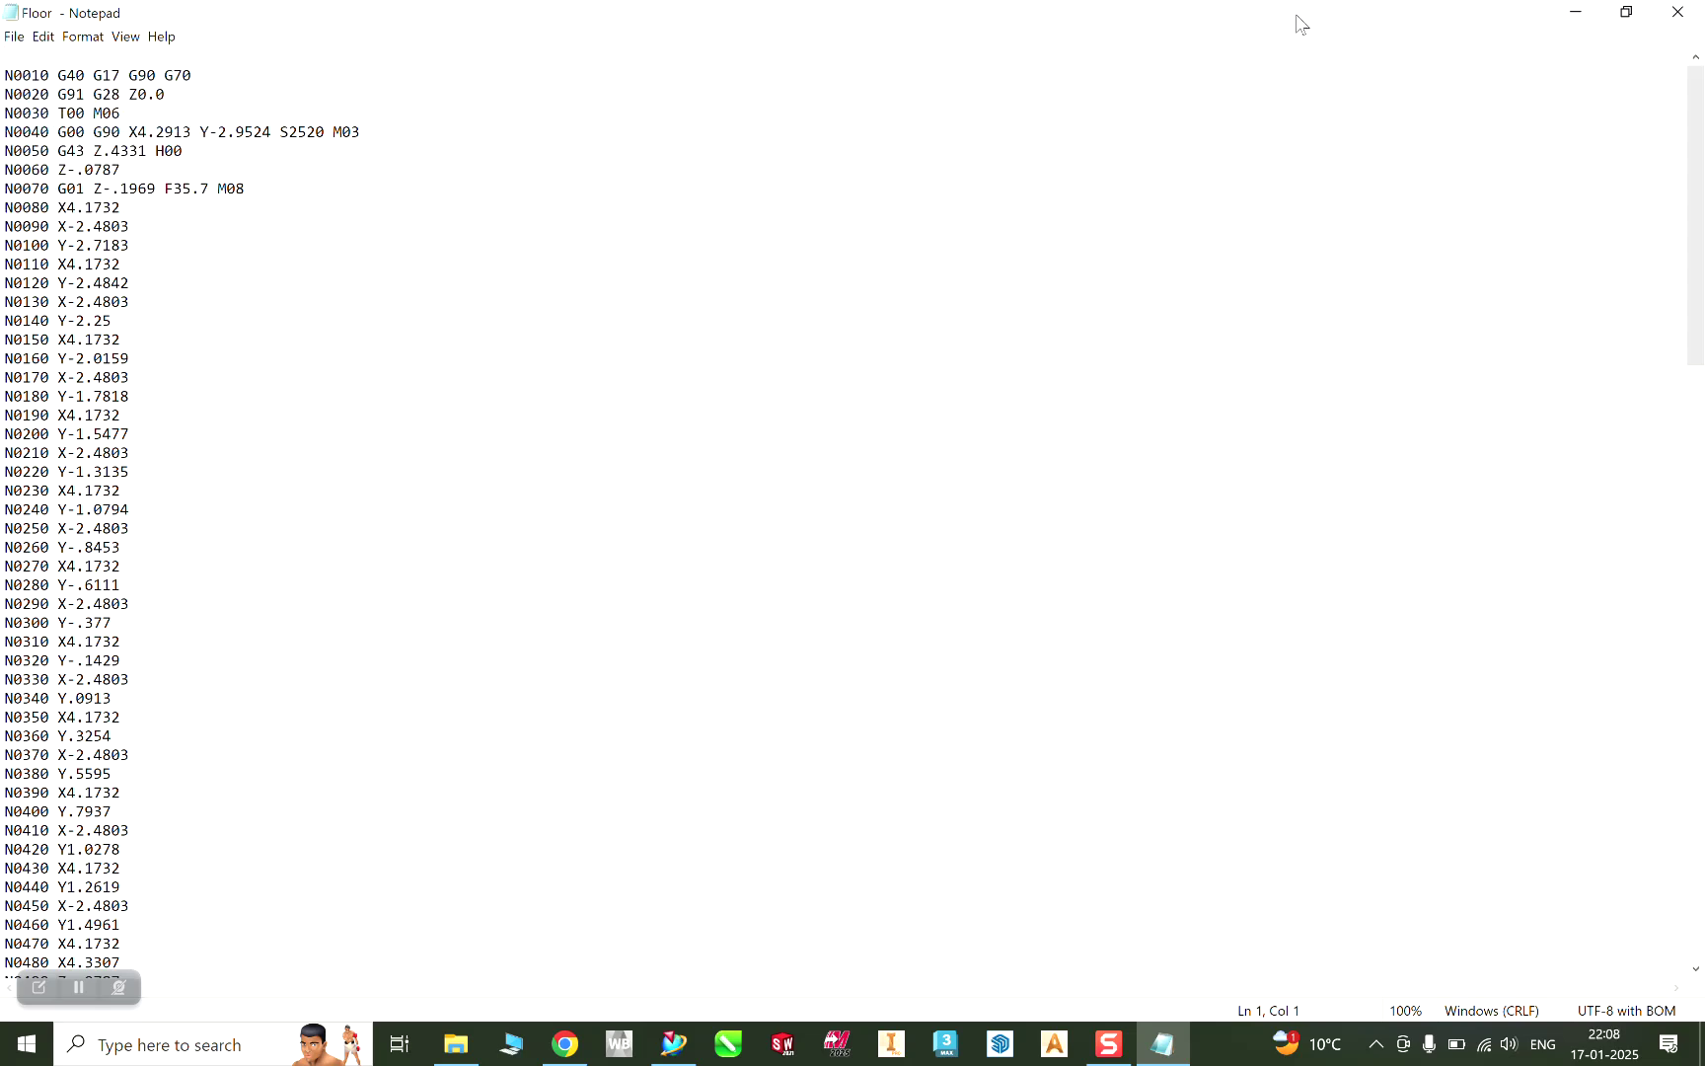
{"action": "left_click", "coordinate": [1699, 24]}
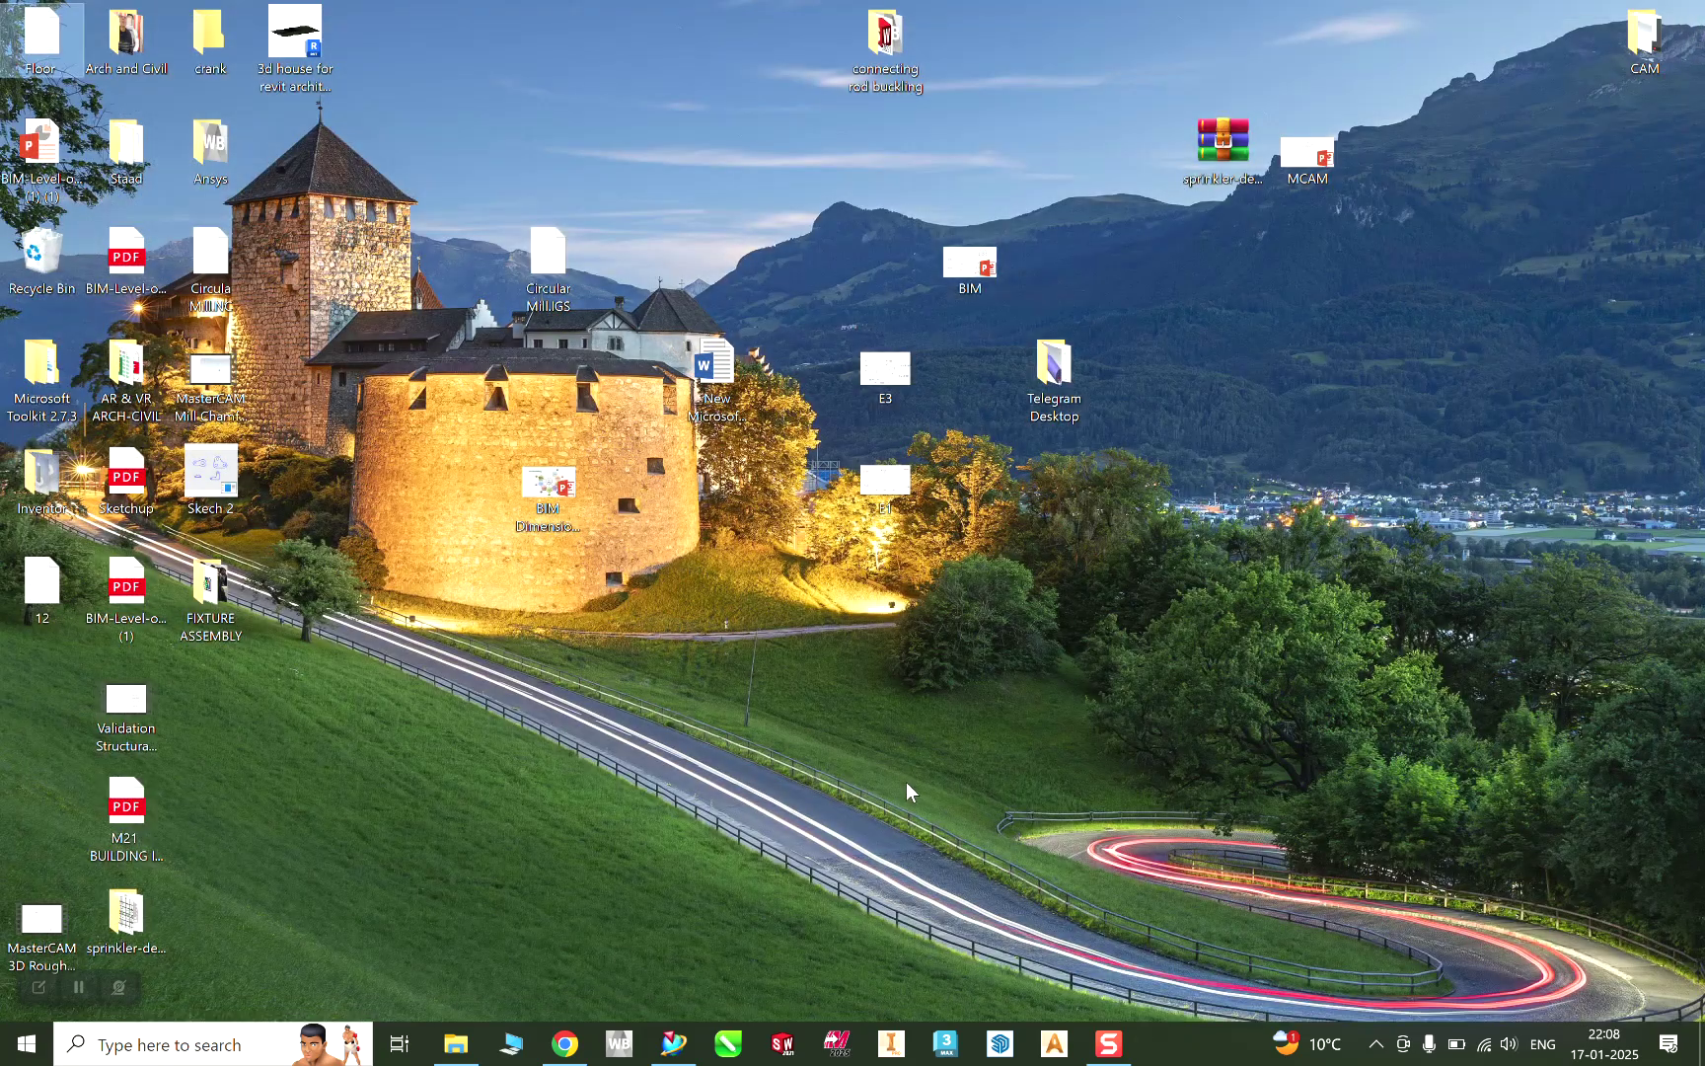
Step: Switch back to NX and duplicate the FLOOR_WALL operation under the UGT0201_016 end mill
{"action": "left_click", "coordinate": [674, 1043]}
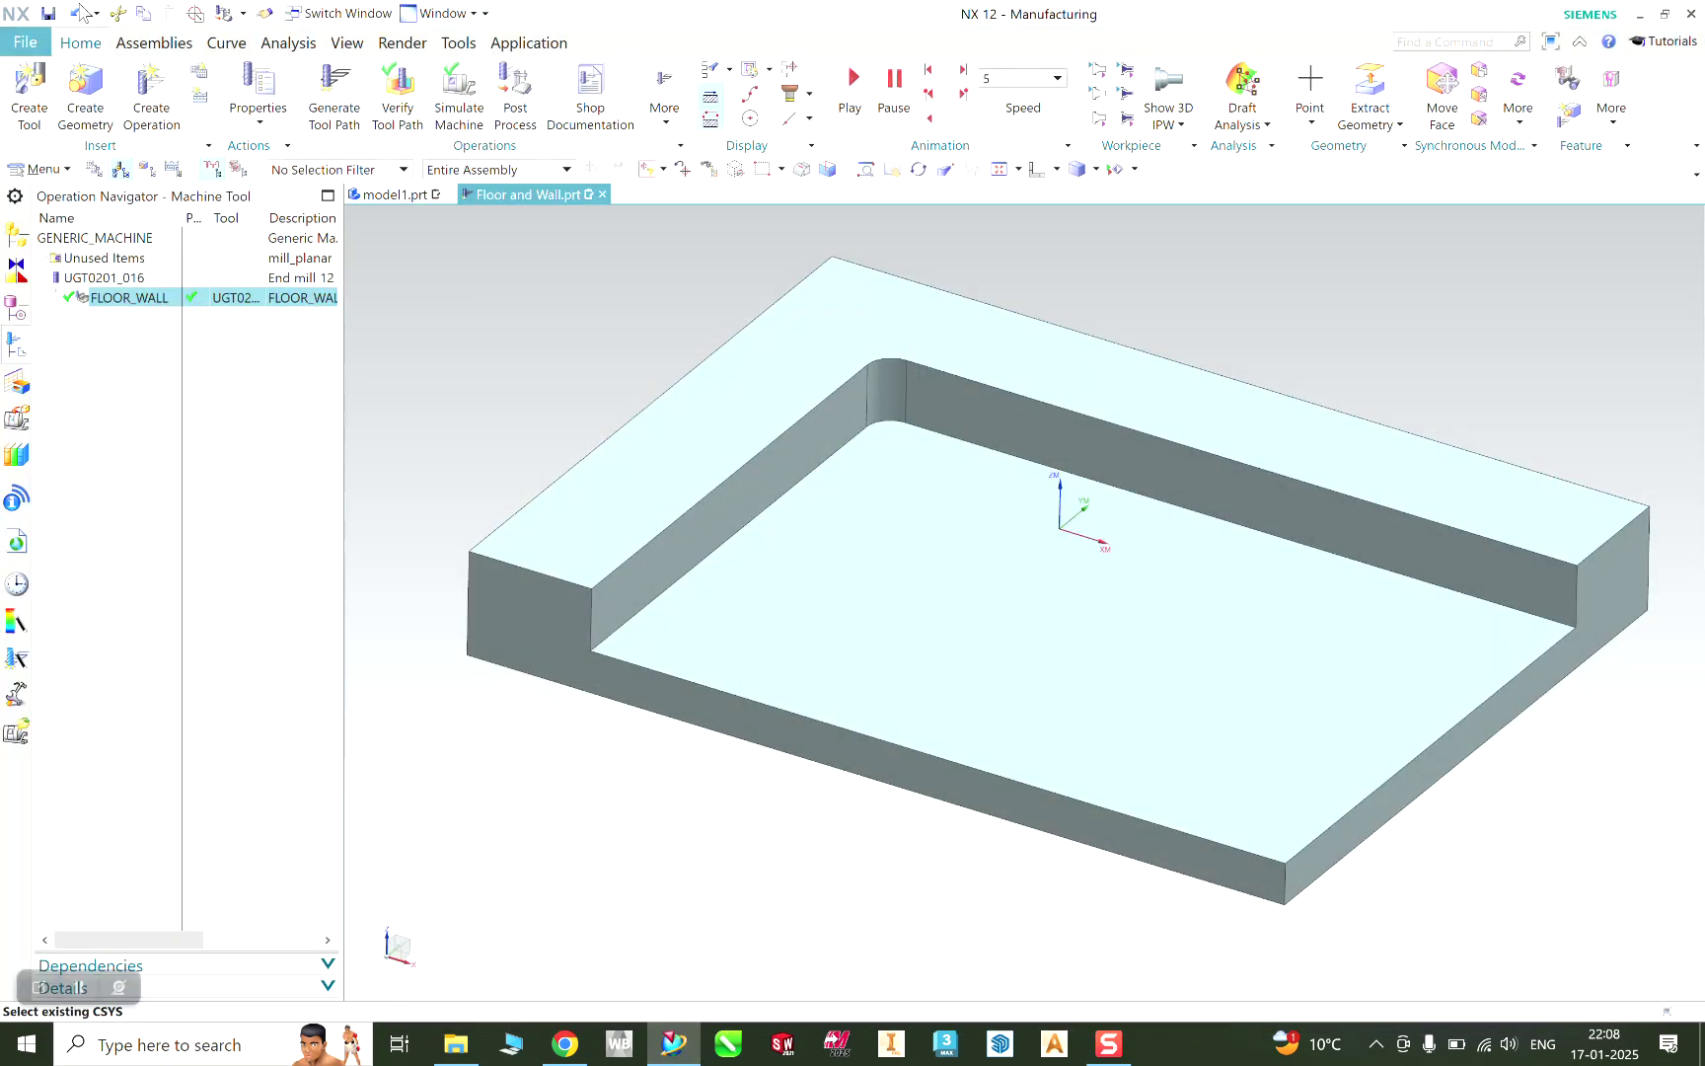
{"action": "right_click", "coordinate": [139, 296]}
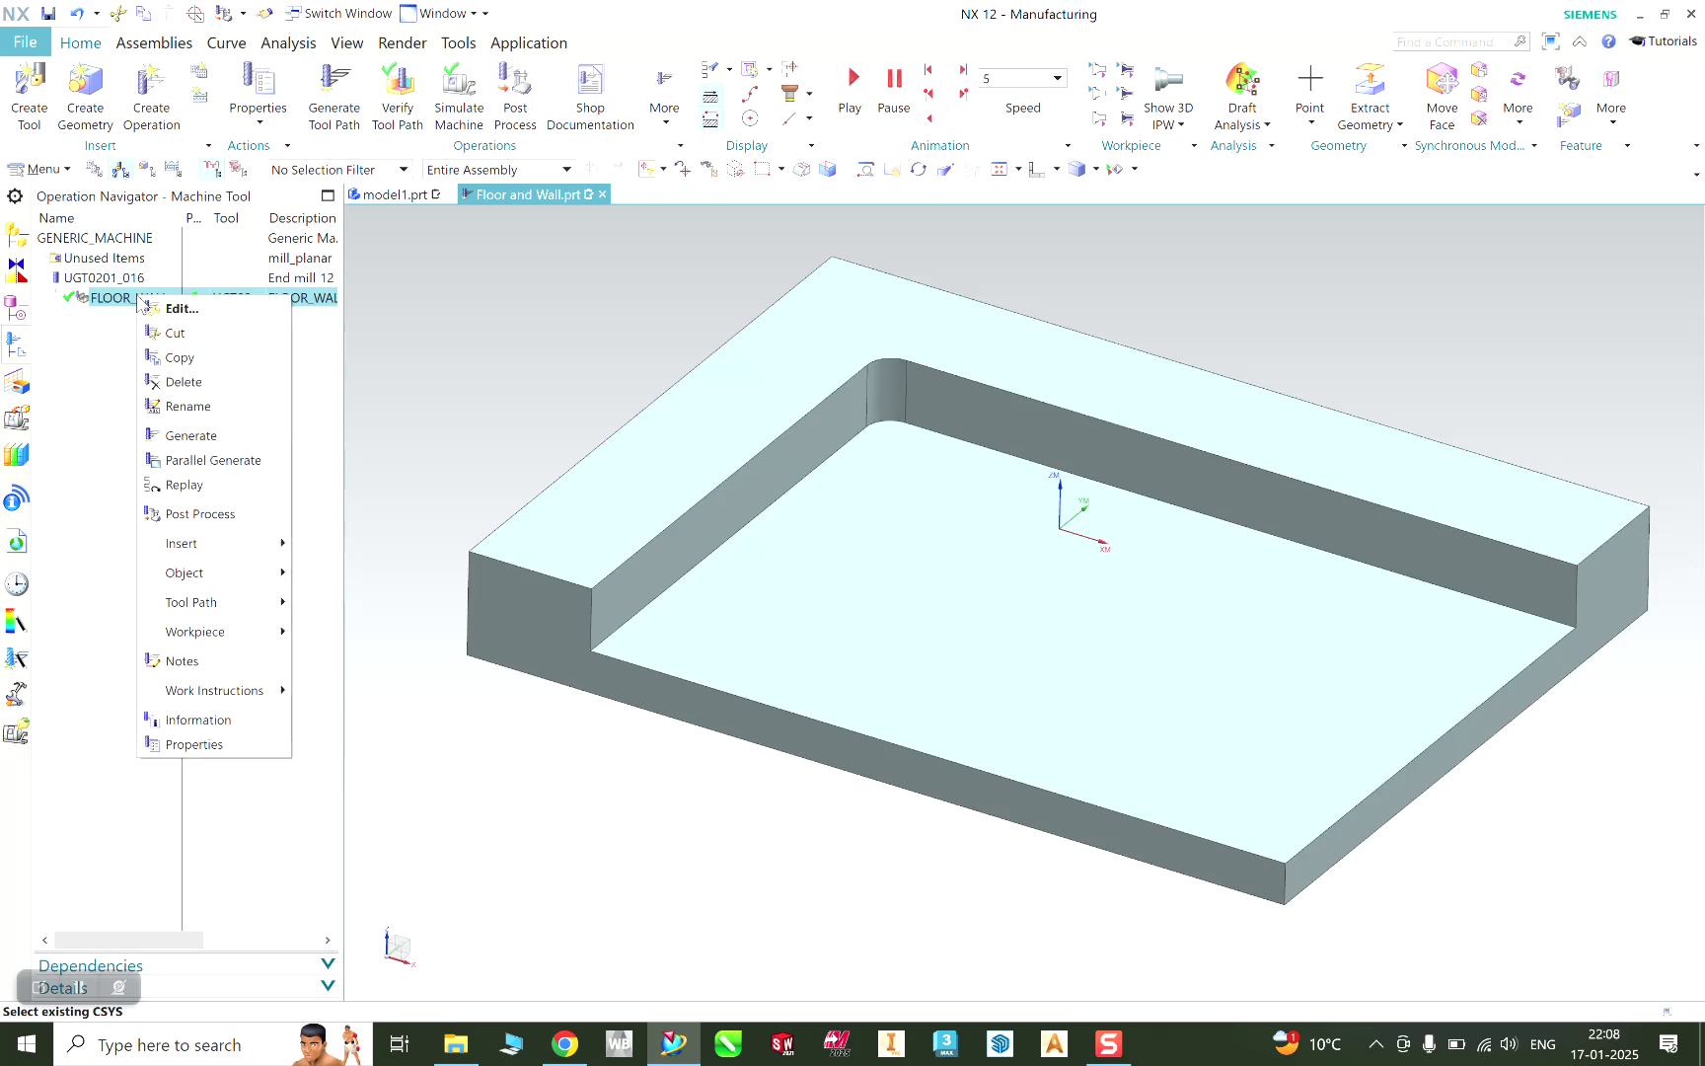
{"action": "left_click", "coordinate": [180, 358]}
{"action": "right_click", "coordinate": [126, 302]}
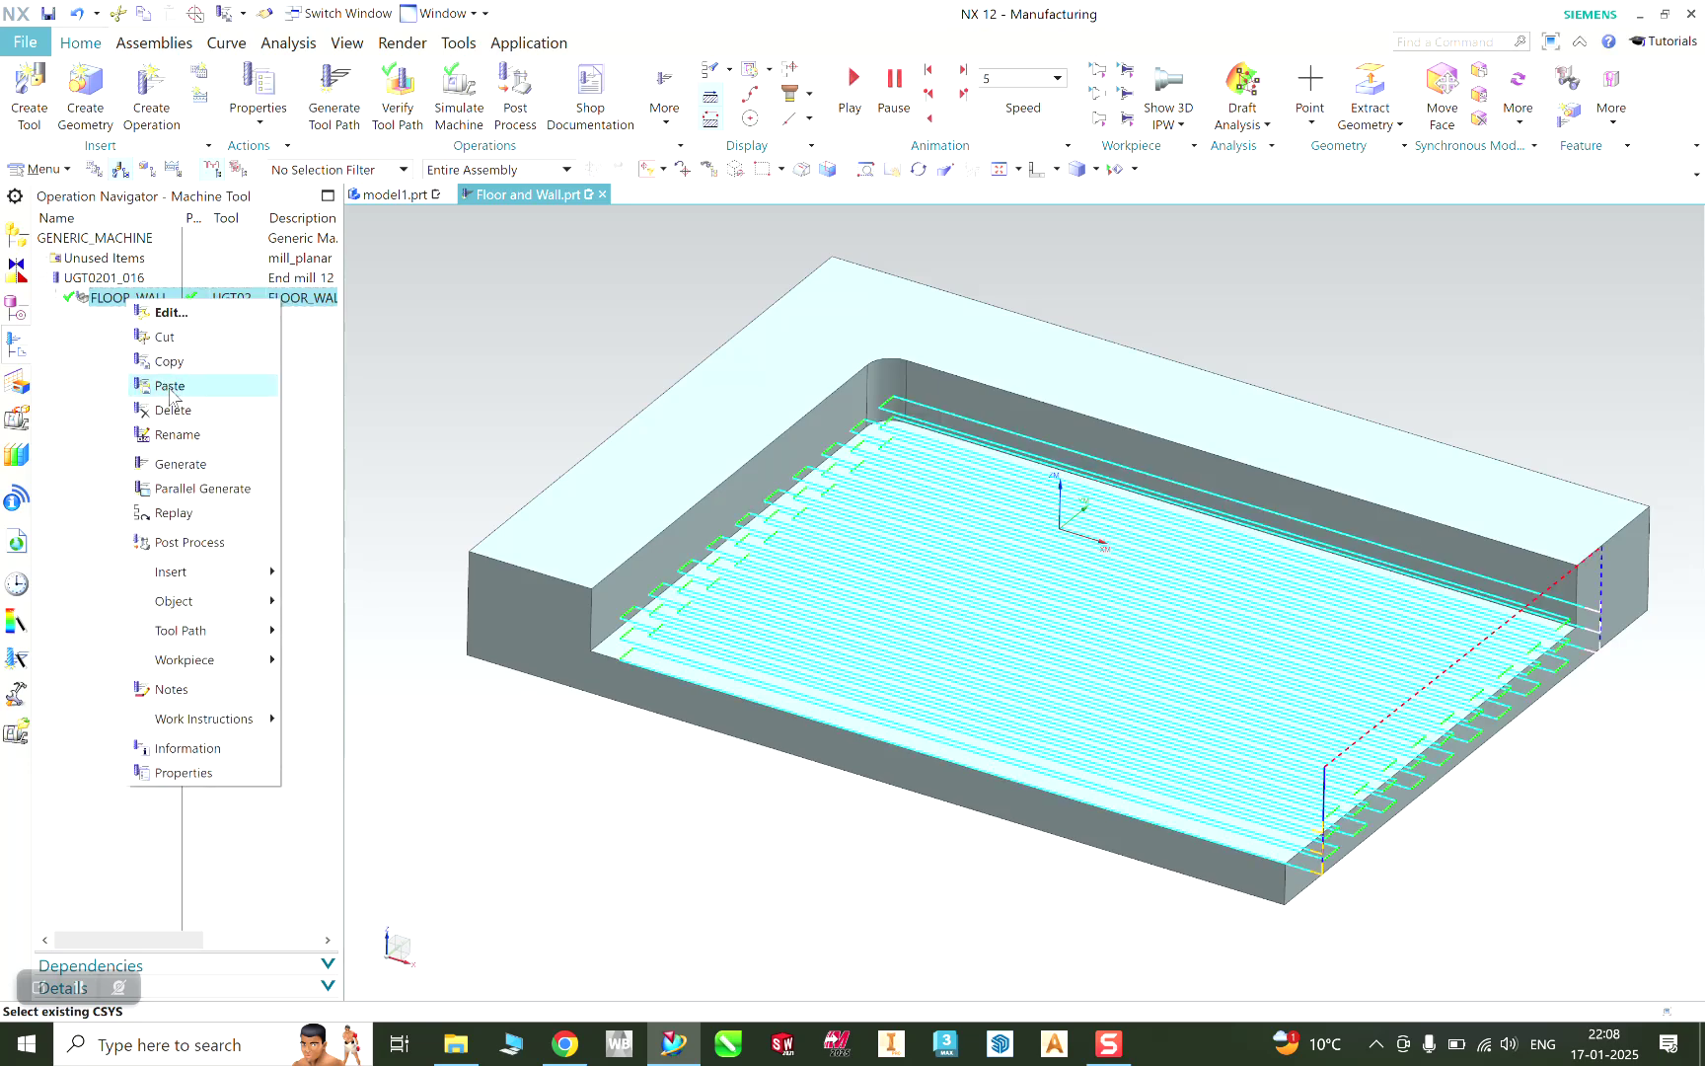
{"action": "left_click", "coordinate": [175, 383]}
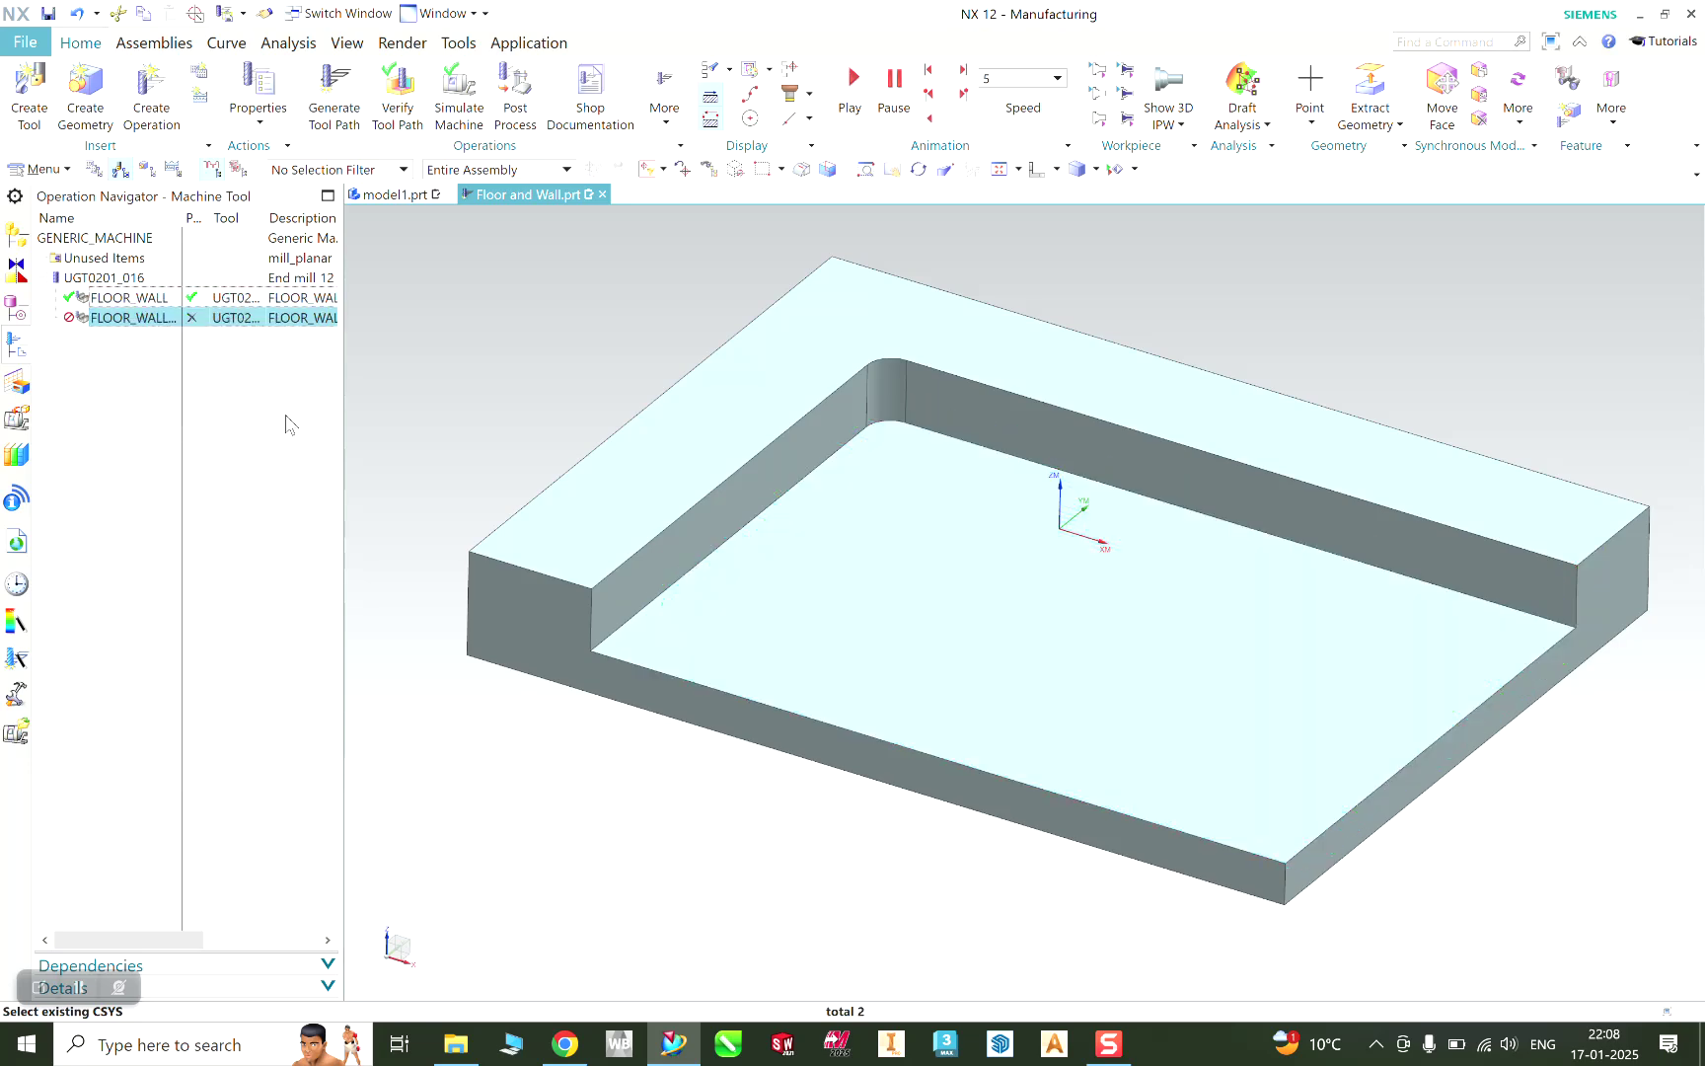
Step: Open the copied operation for editing and specify the two straight pocket walls and their rounded corner face as wall geometry
{"action": "double_click", "coordinate": [142, 318]}
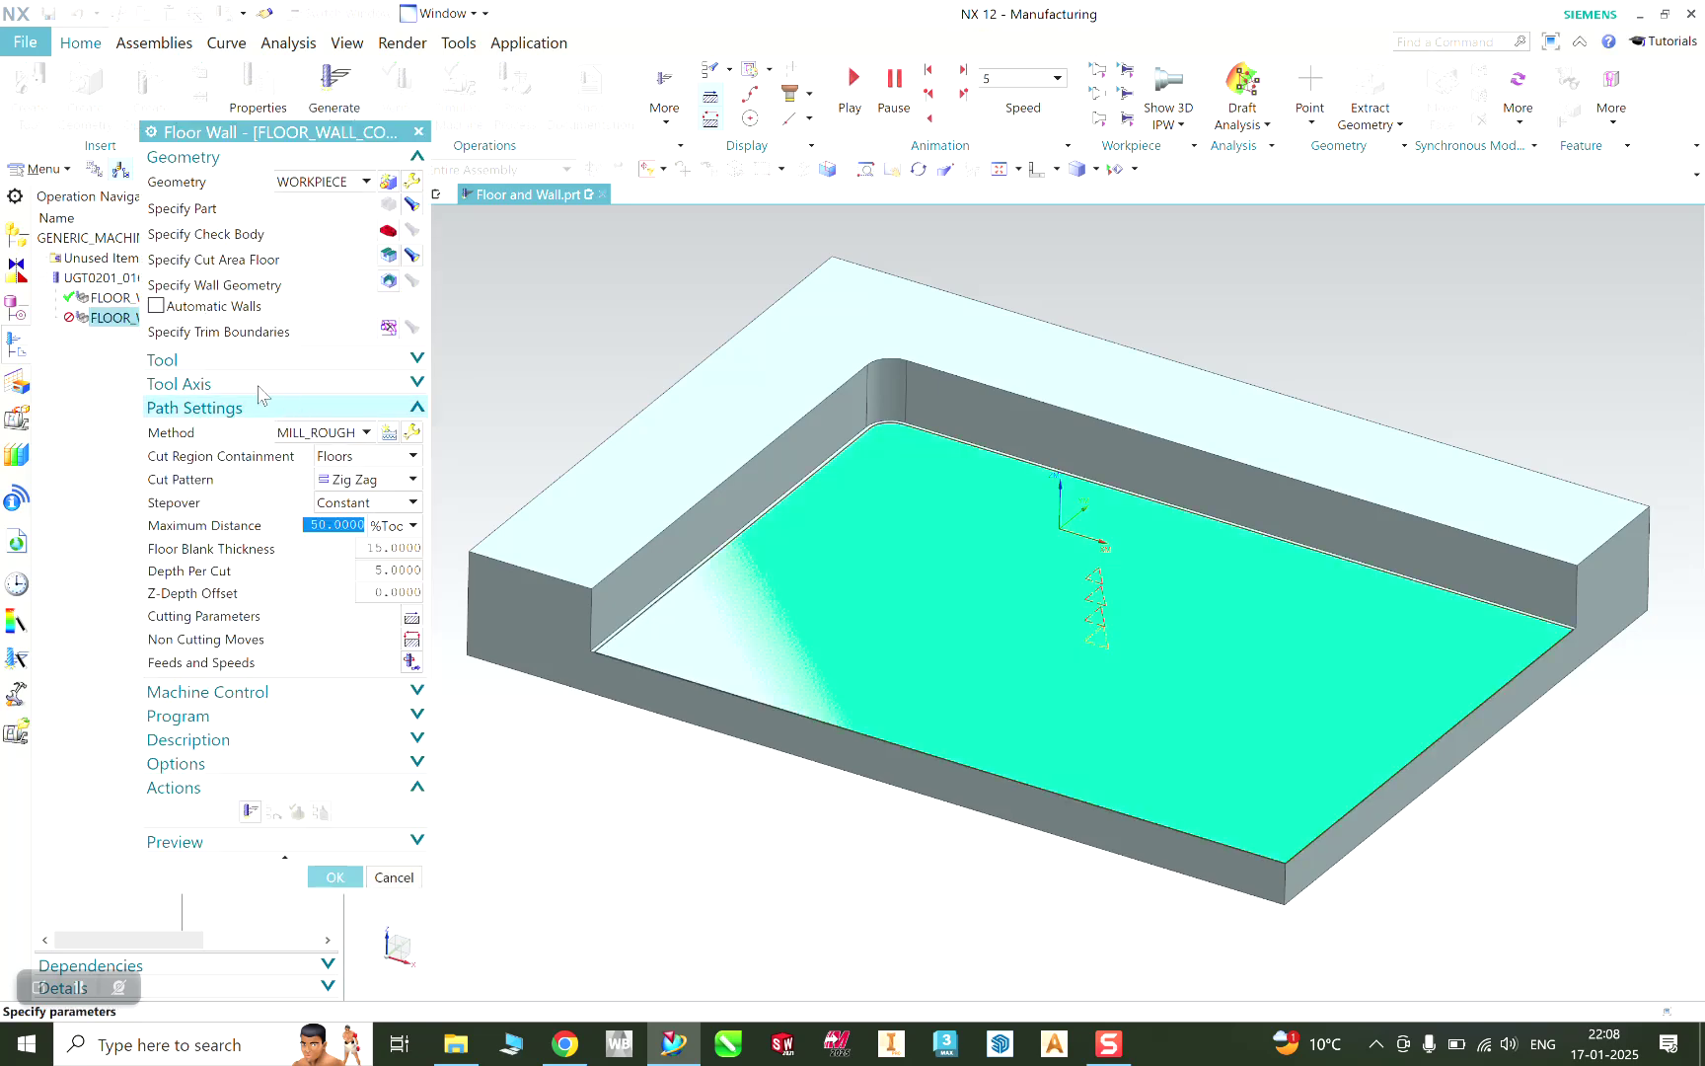
{"action": "left_click_drag", "start_coordinate": [270, 135], "coordinate": [262, 197]}
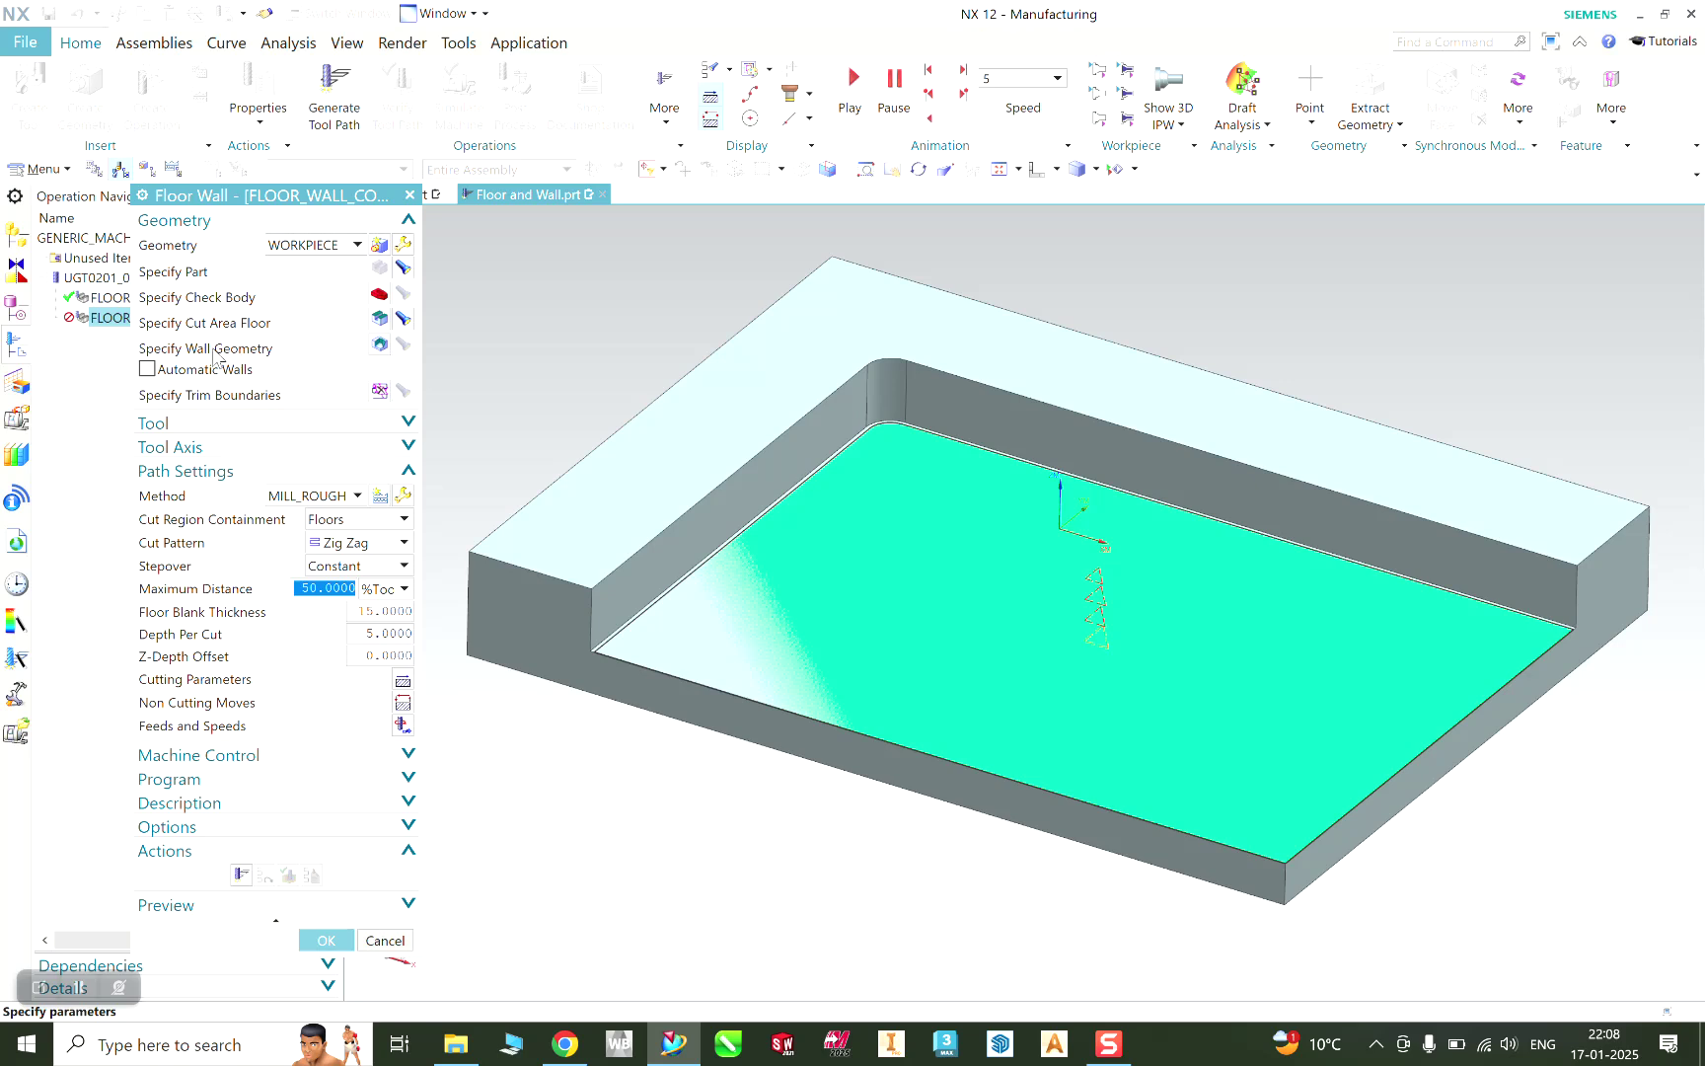
{"action": "left_click", "coordinate": [380, 345]}
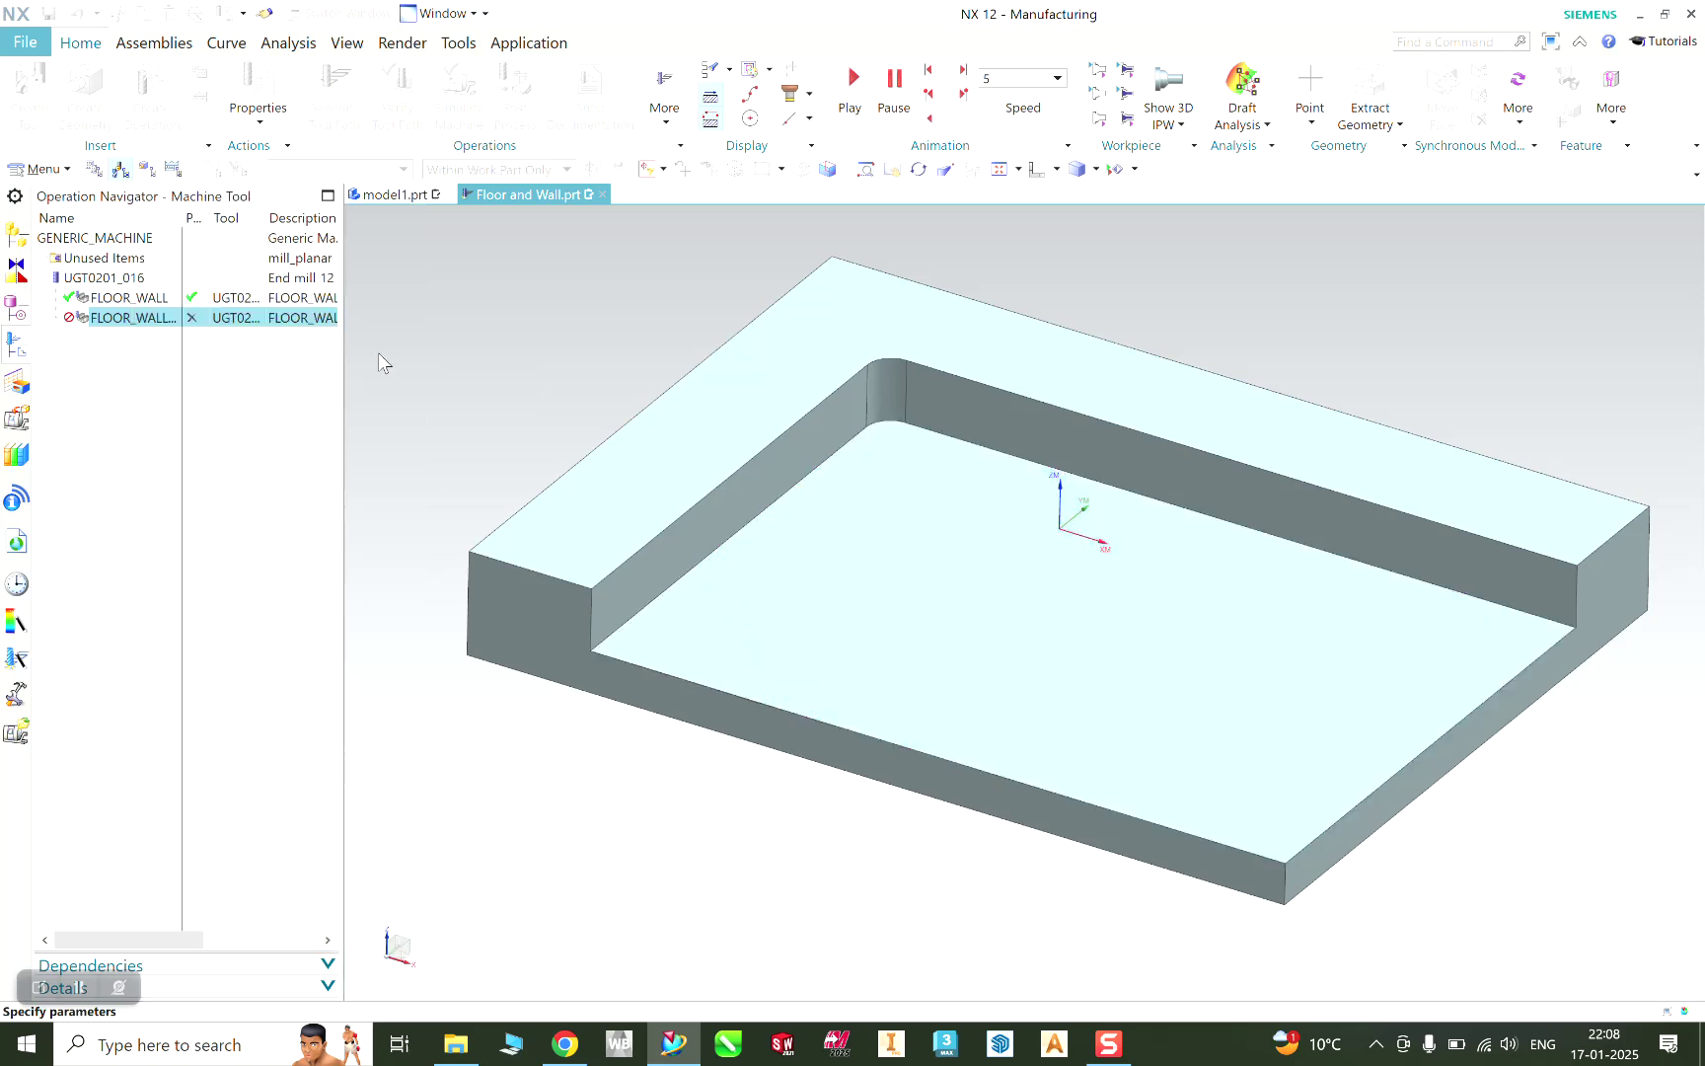
{"action": "left_click", "coordinate": [702, 533]}
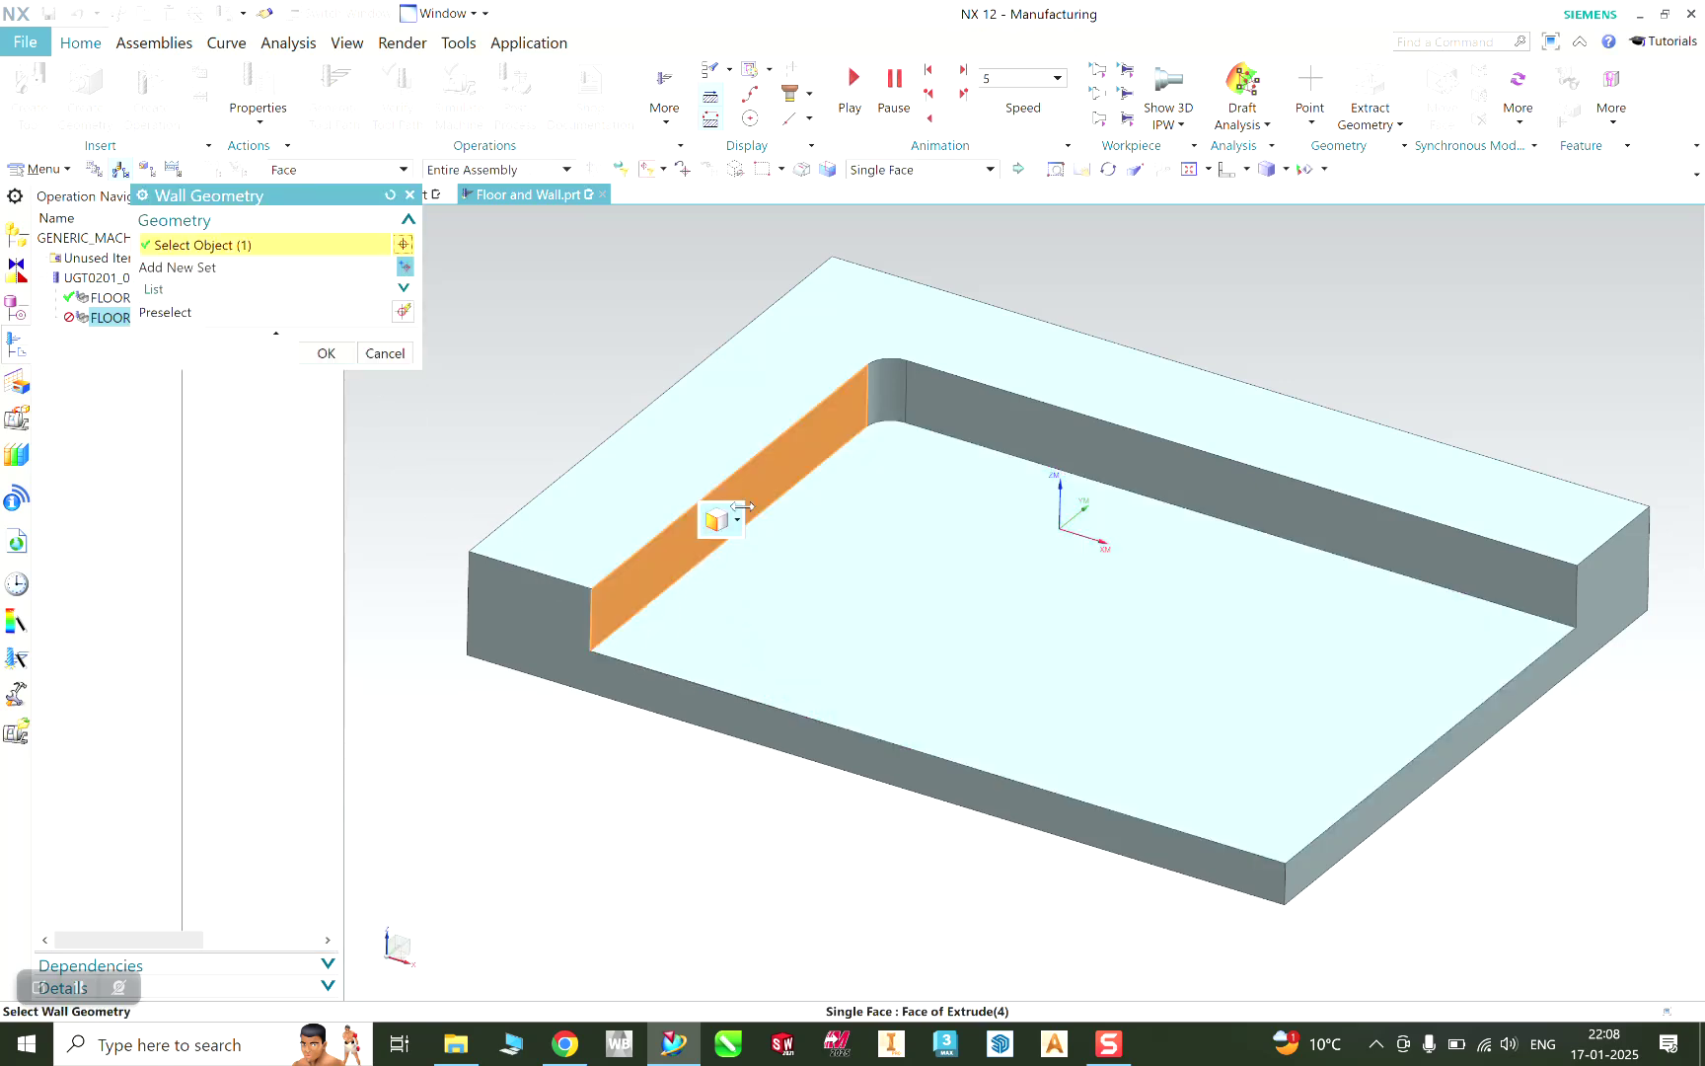
{"action": "left_click", "coordinate": [888, 393]}
{"action": "left_click", "coordinate": [994, 410]}
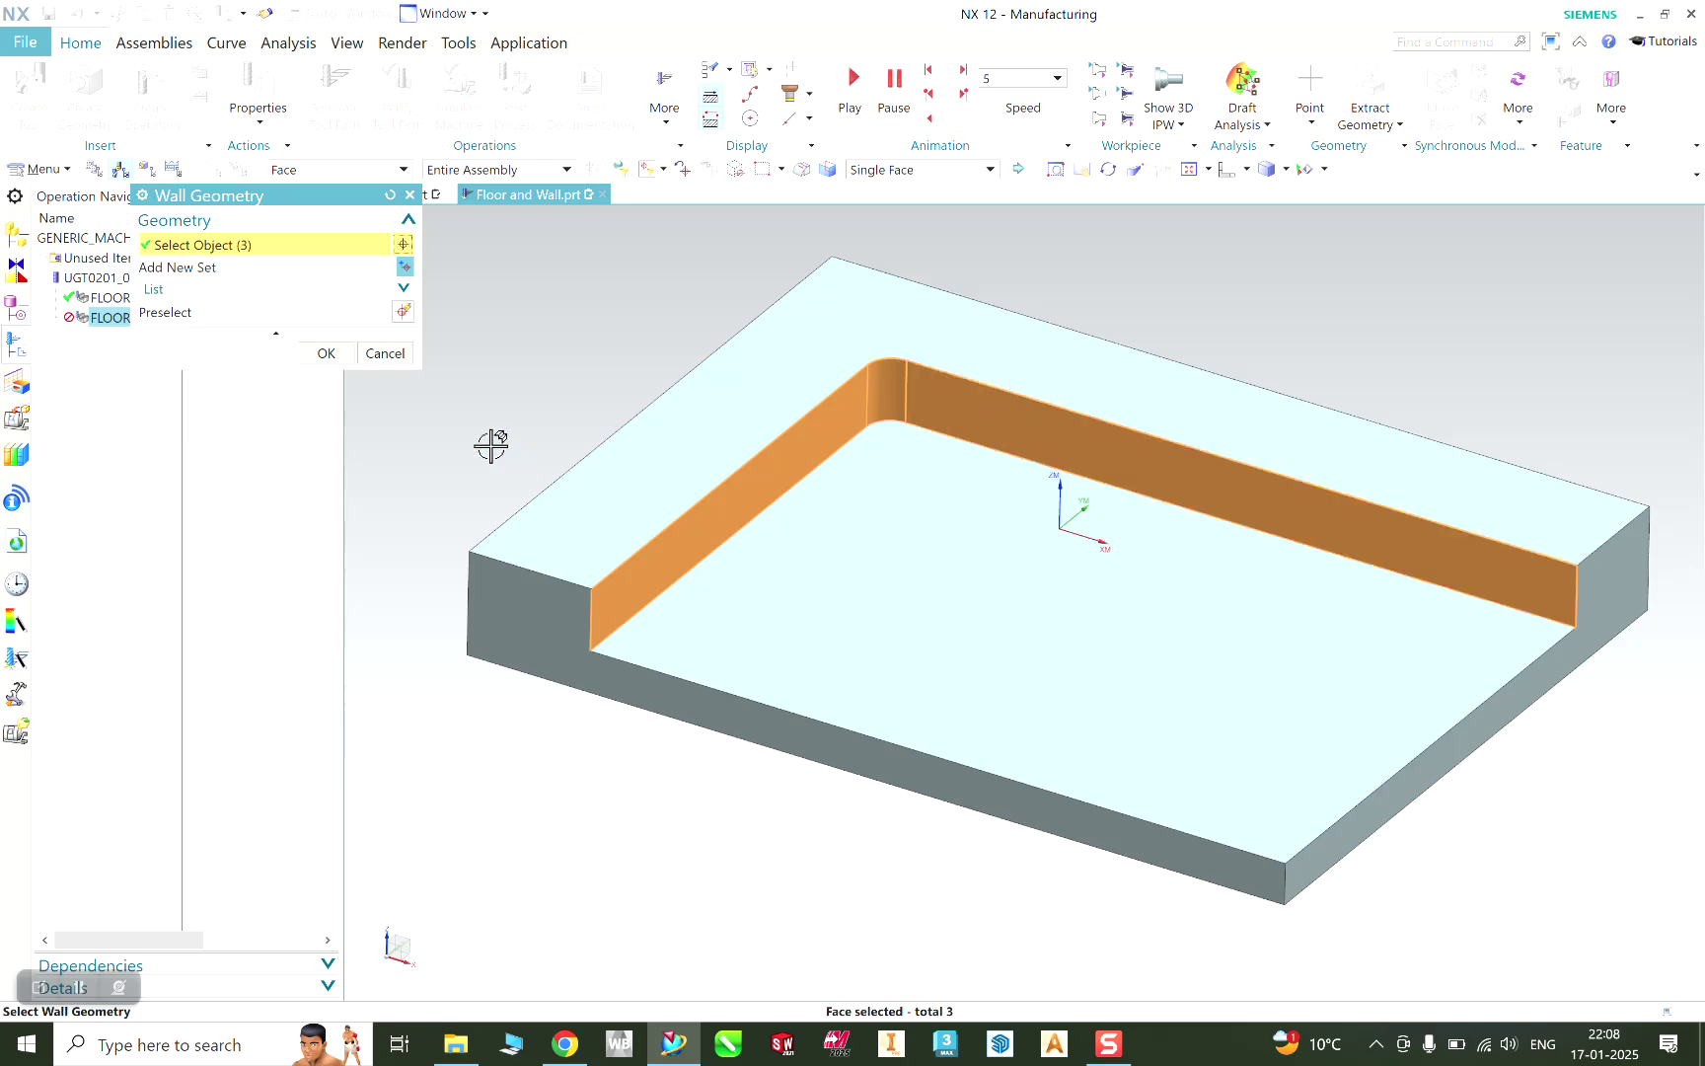
{"action": "left_click", "coordinate": [326, 353]}
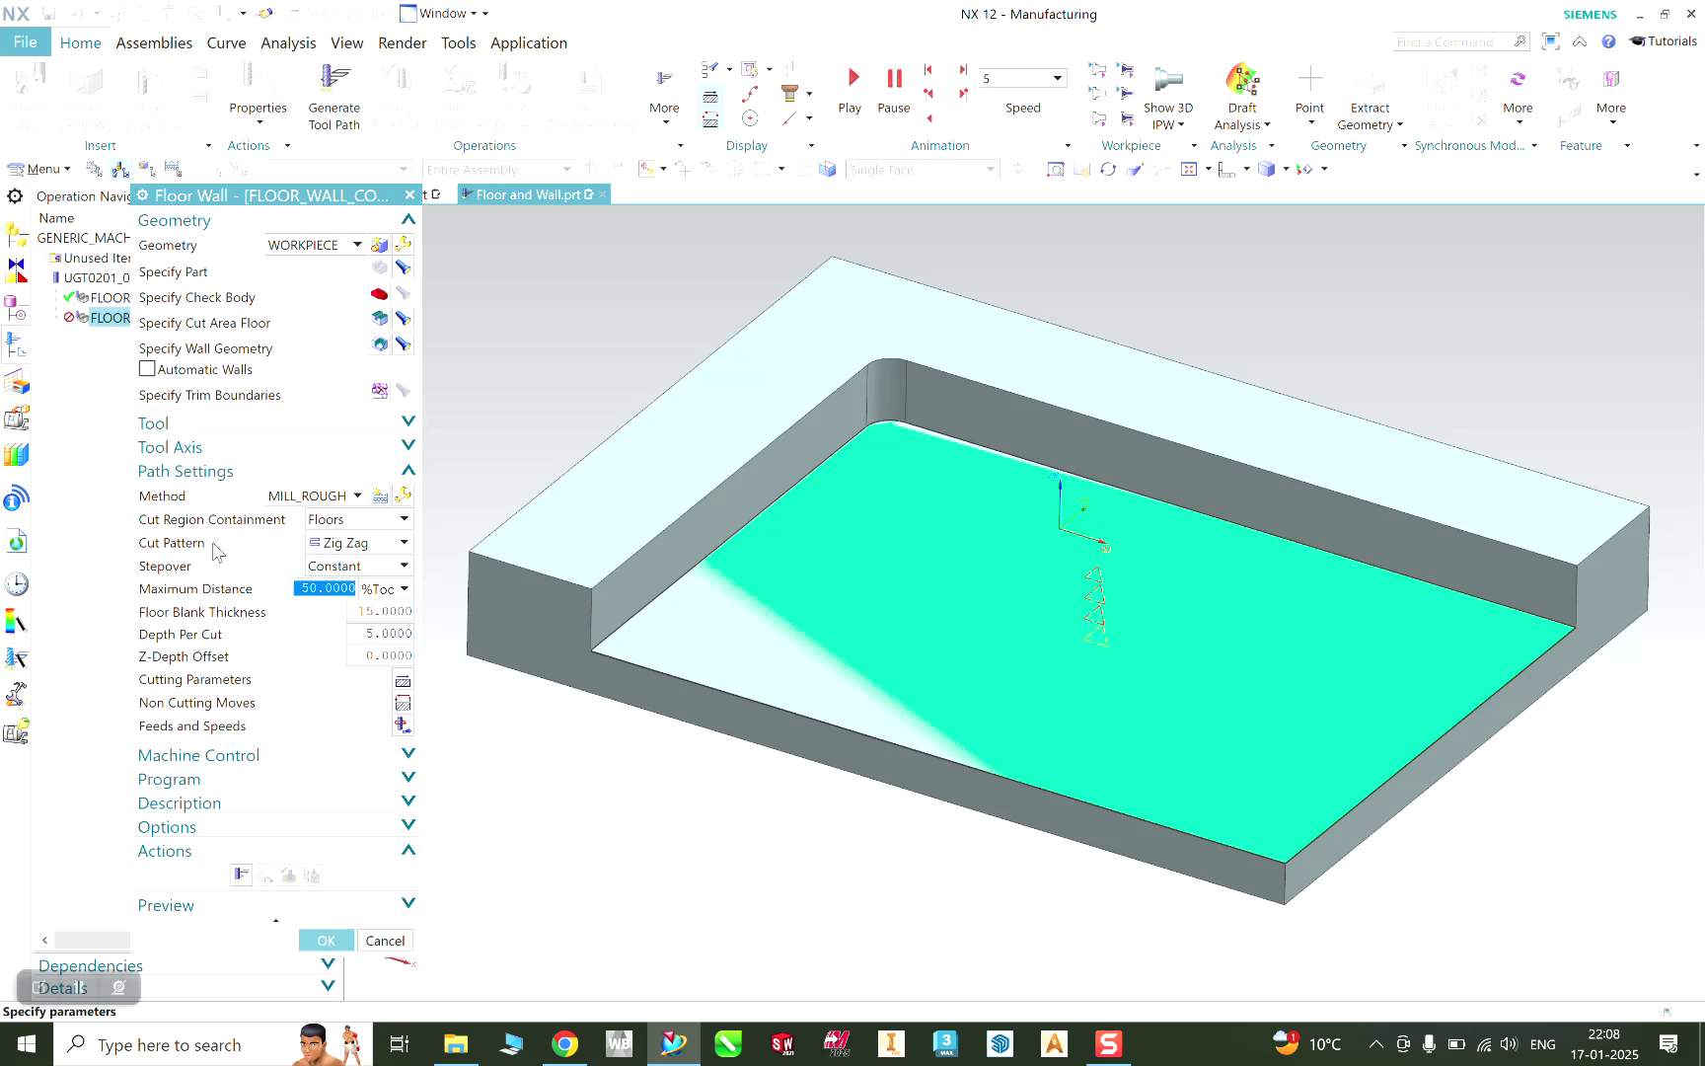
Step: Set the copied operation's method to MILL_FINISH and its cut region containment to Walls
{"action": "left_click", "coordinate": [306, 497]}
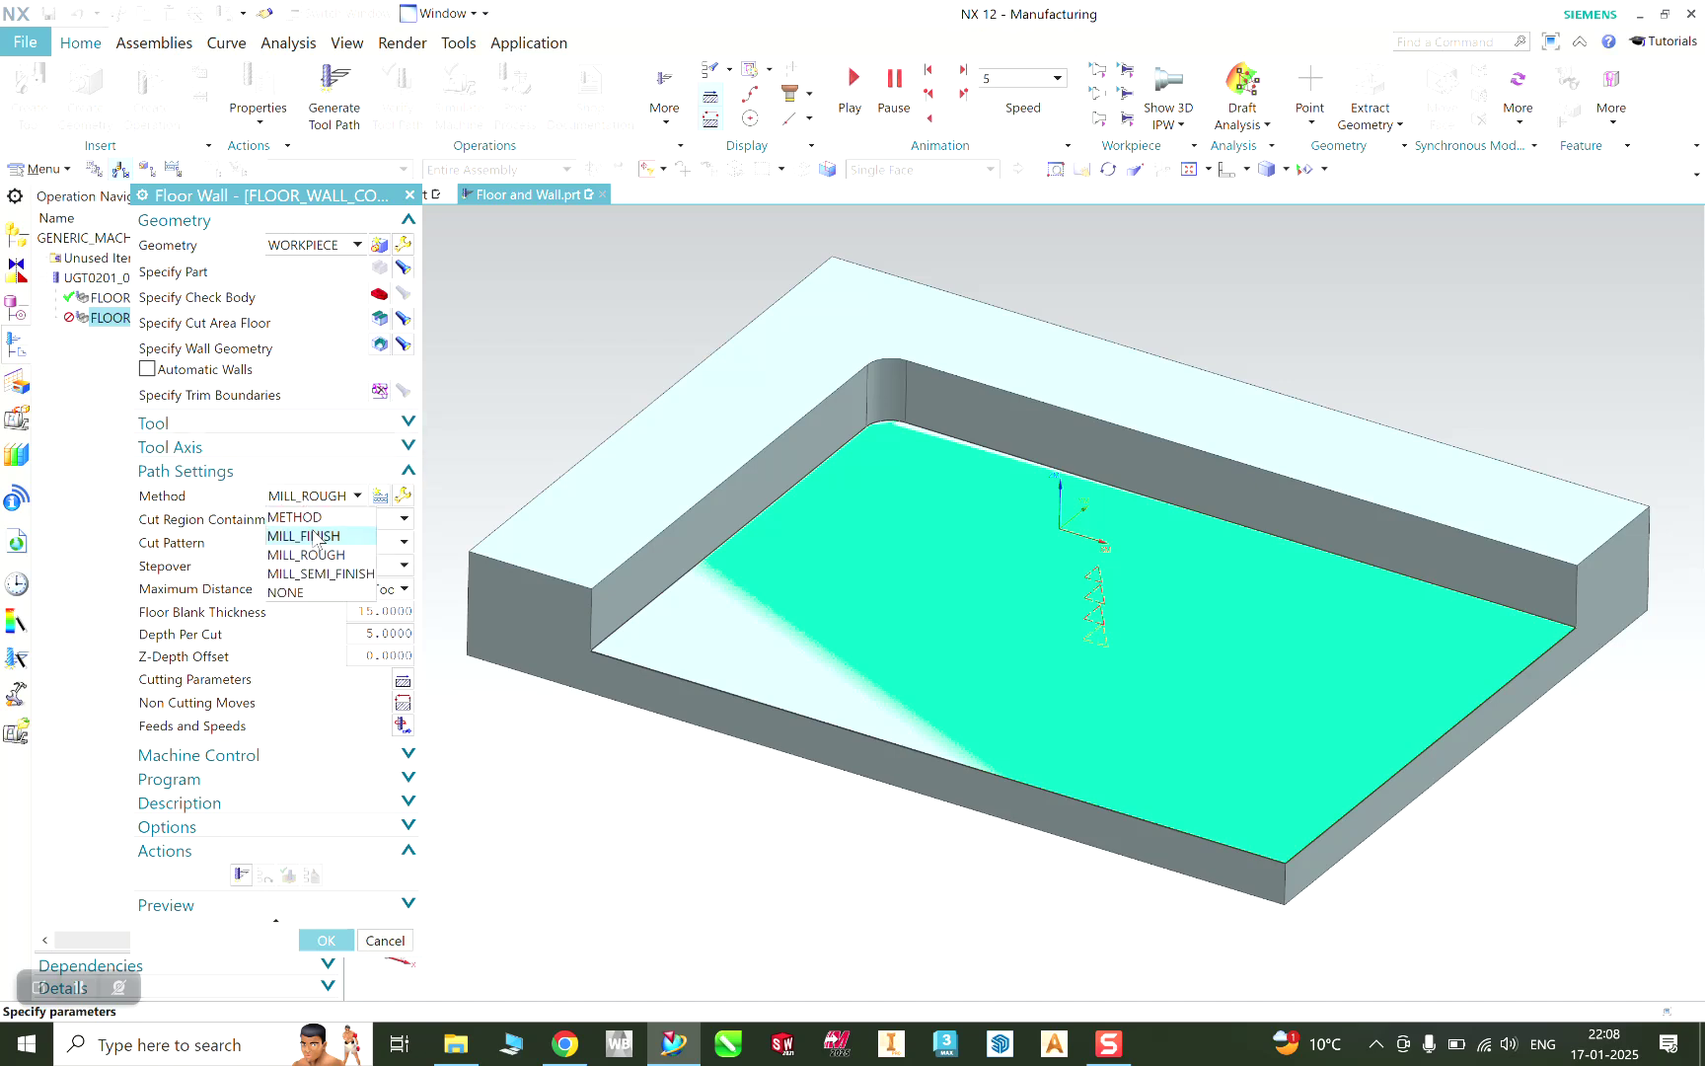
{"action": "left_click", "coordinate": [314, 536]}
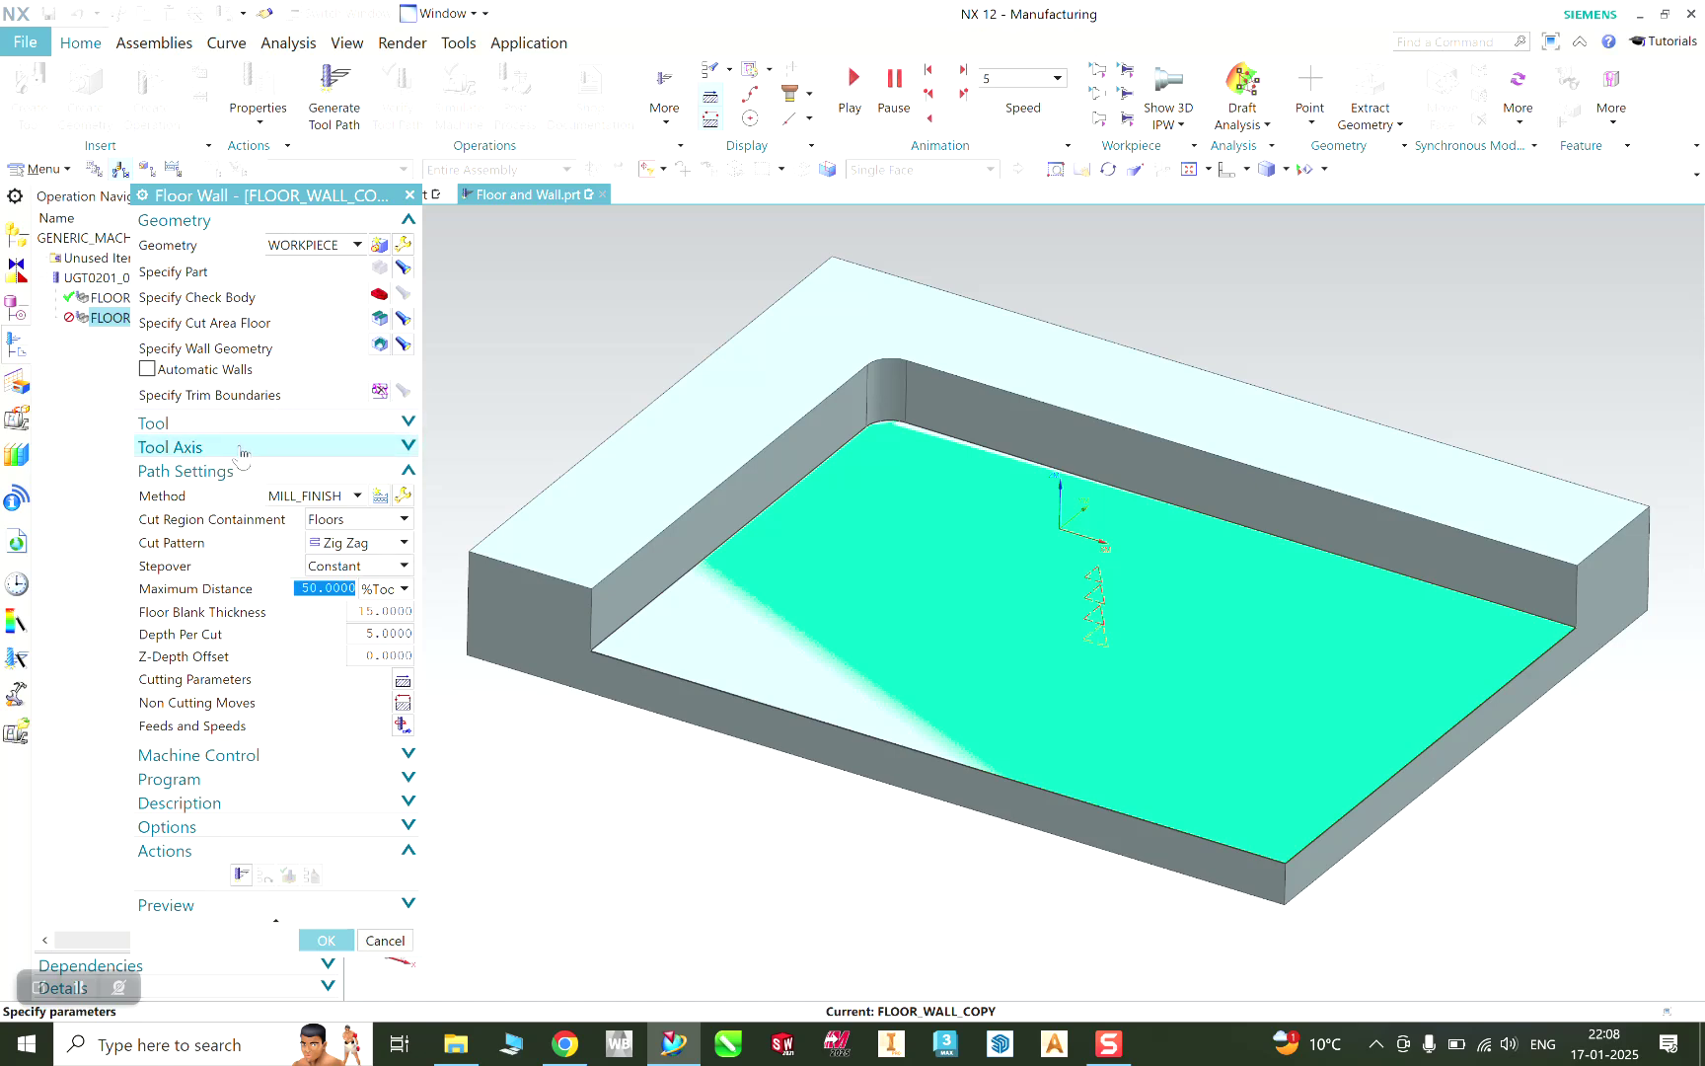
{"action": "left_click", "coordinate": [184, 424]}
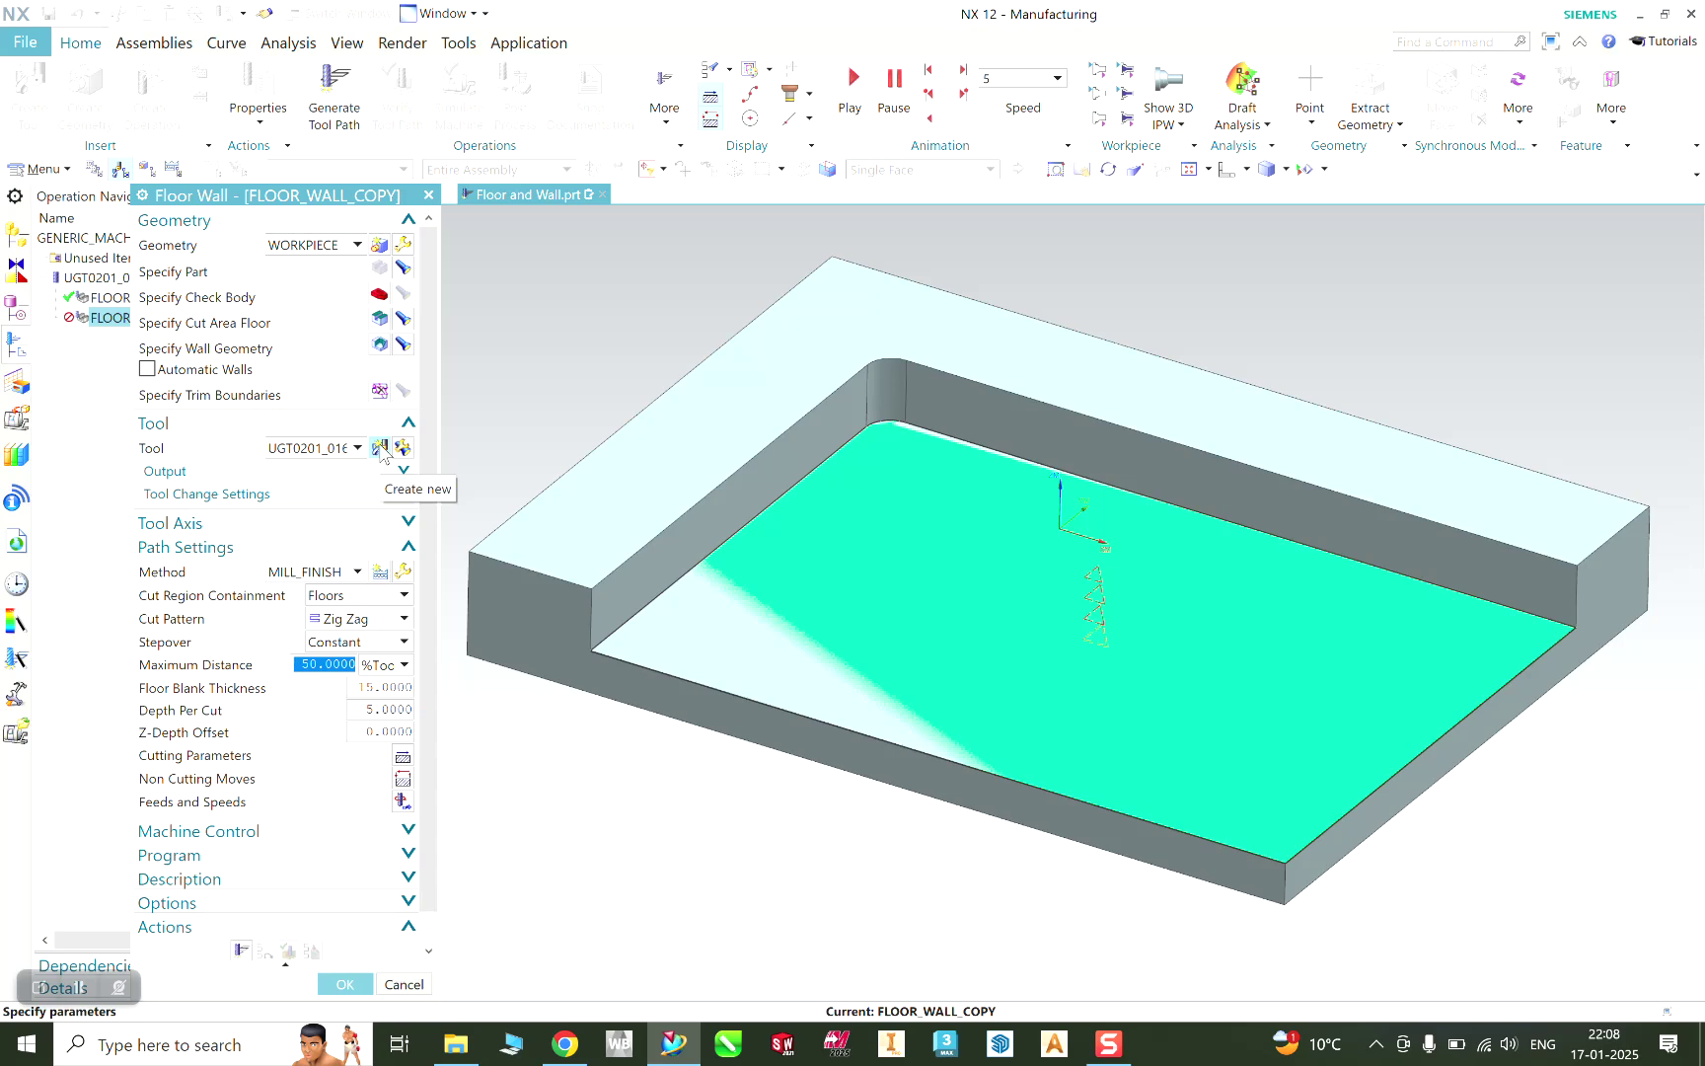
{"action": "left_click", "coordinate": [176, 424]}
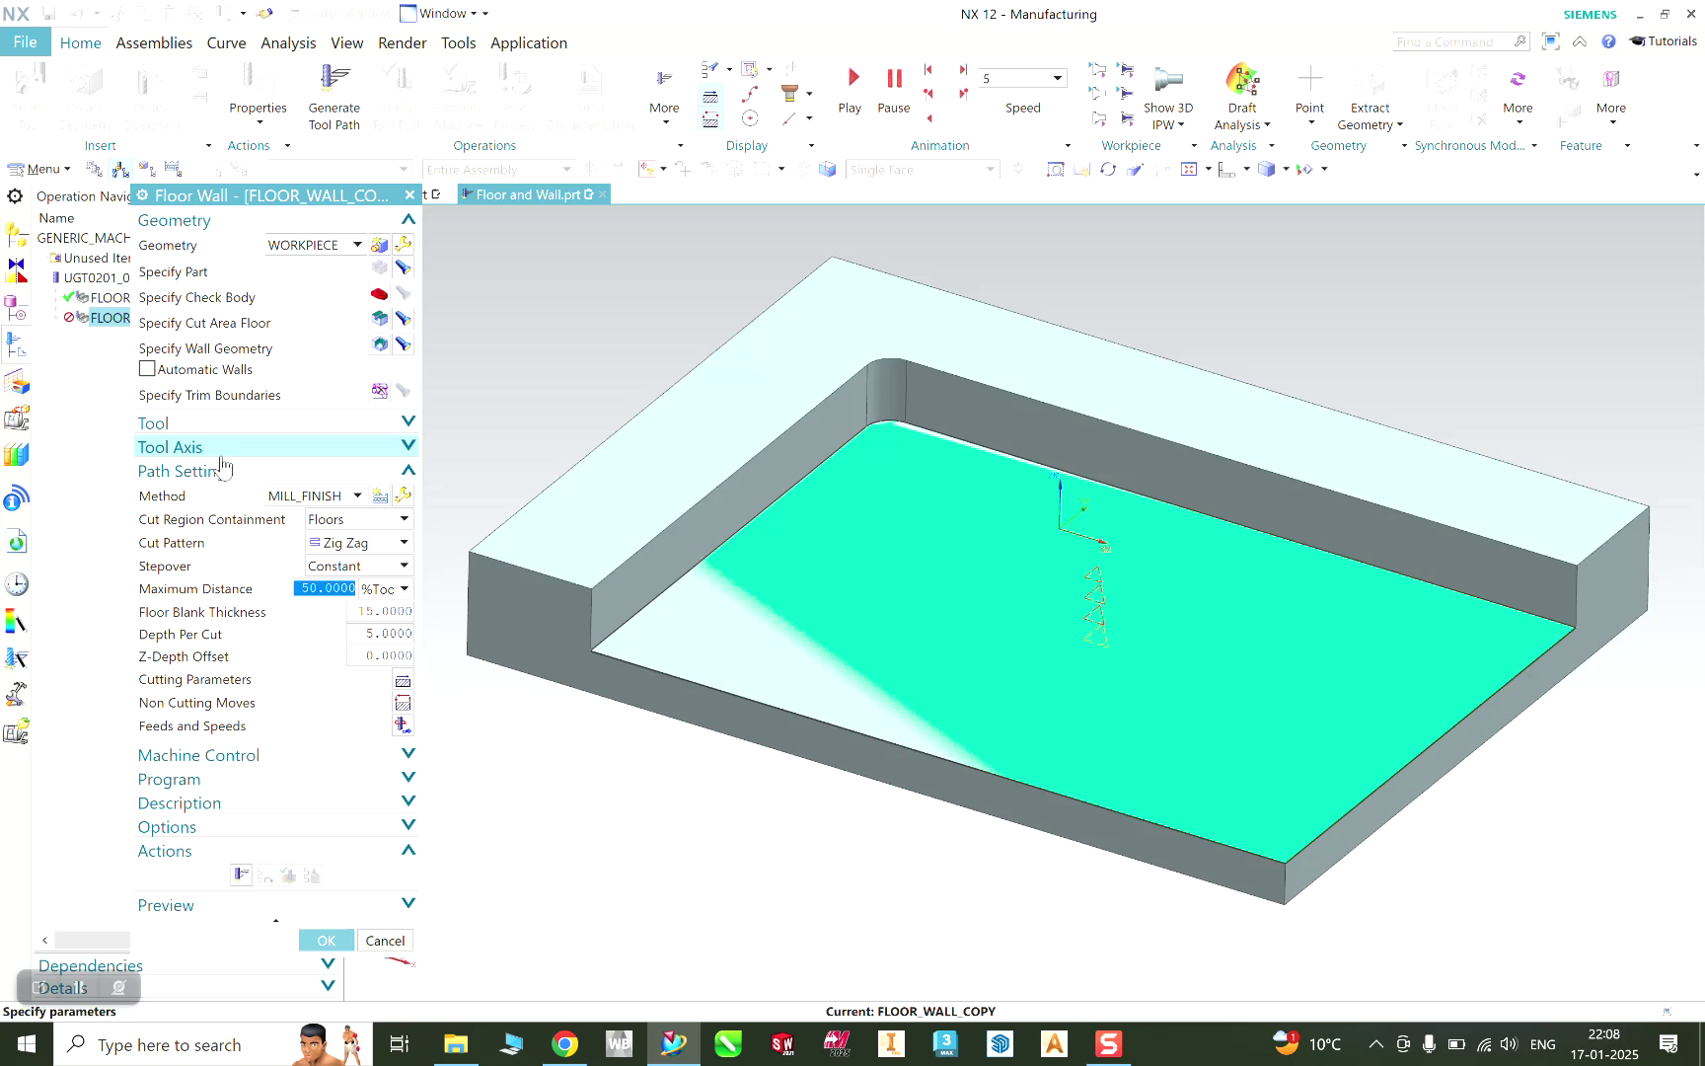
{"action": "left_click", "coordinate": [351, 526]}
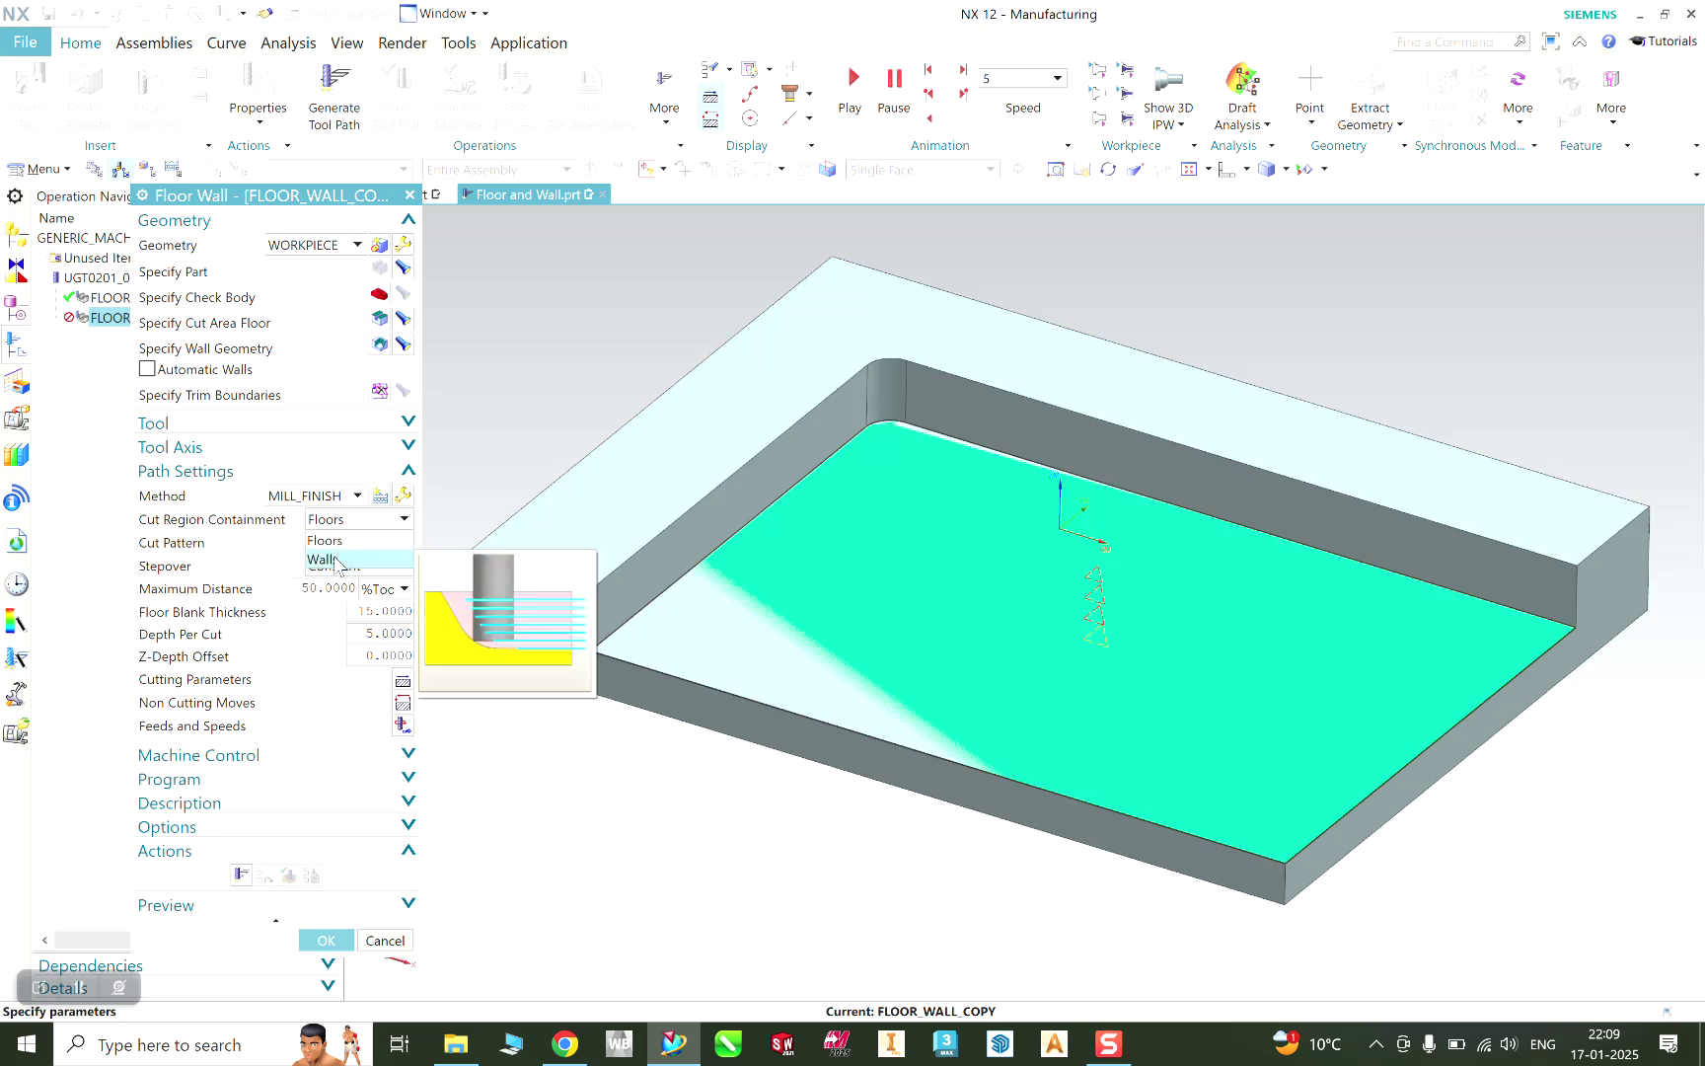
{"action": "left_click", "coordinate": [334, 559]}
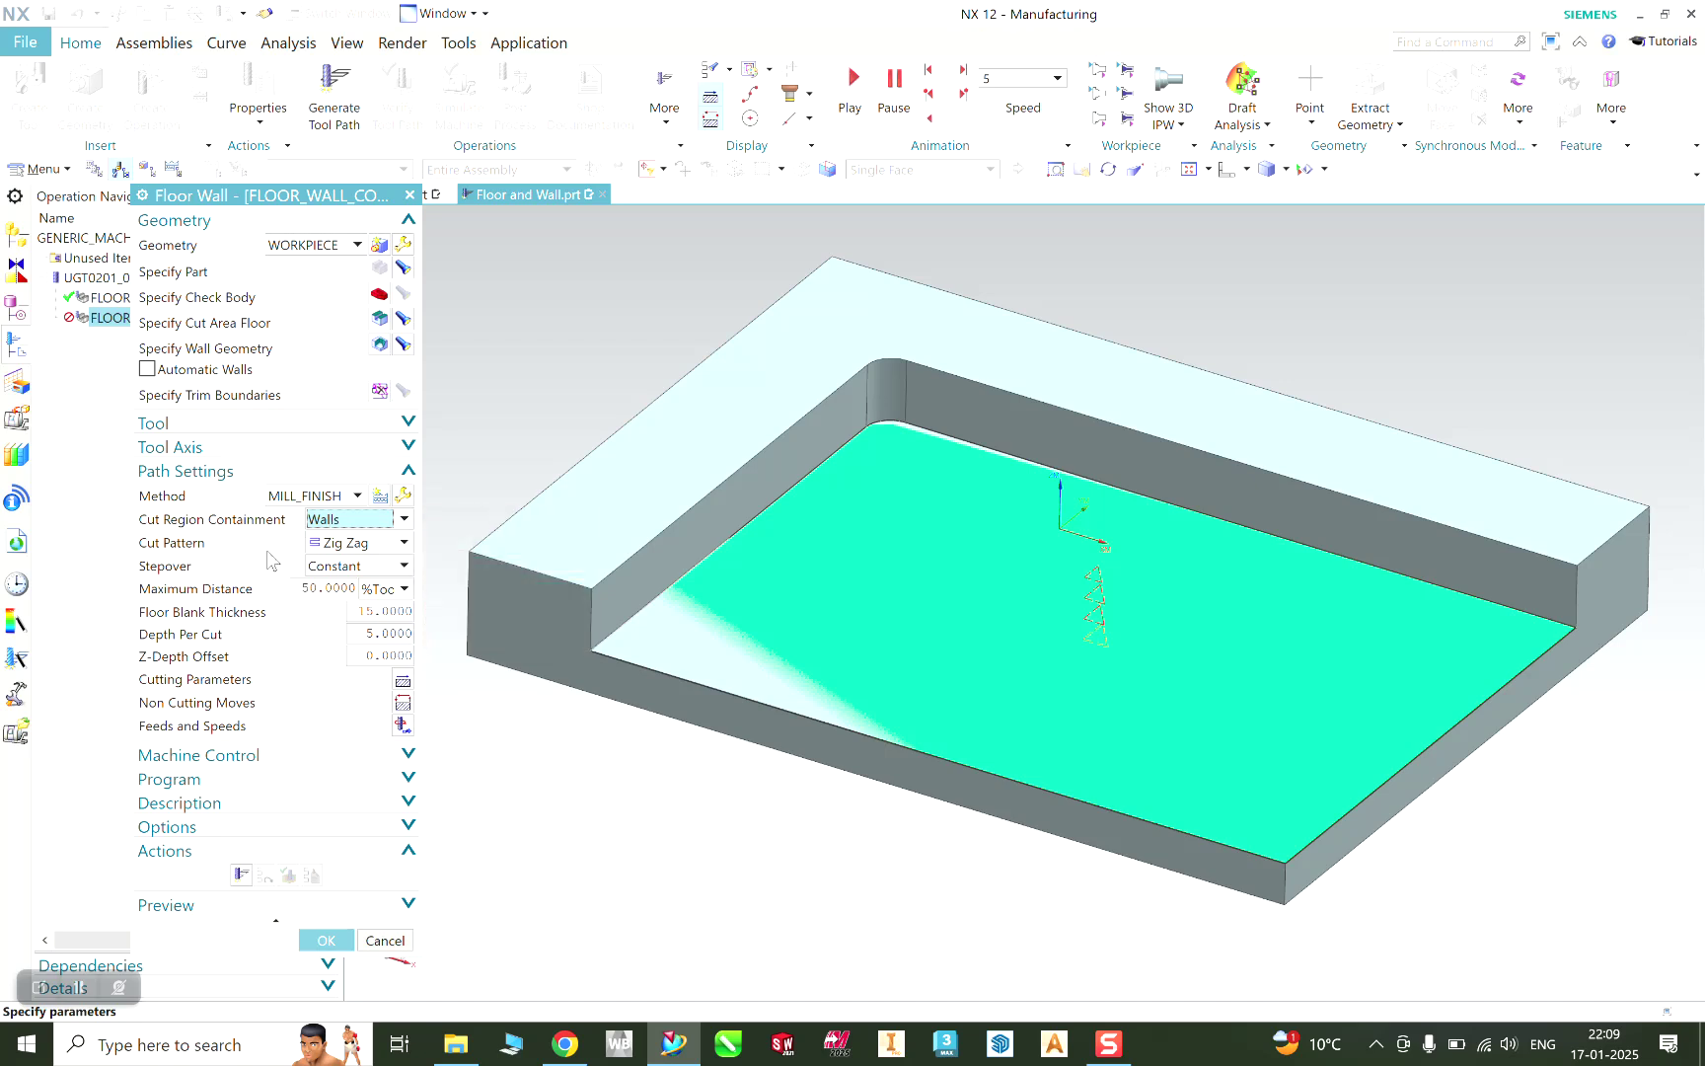
Step: Change the copied operation's cut pattern to Follow Part and generate its tool path
{"action": "left_click", "coordinate": [337, 545]}
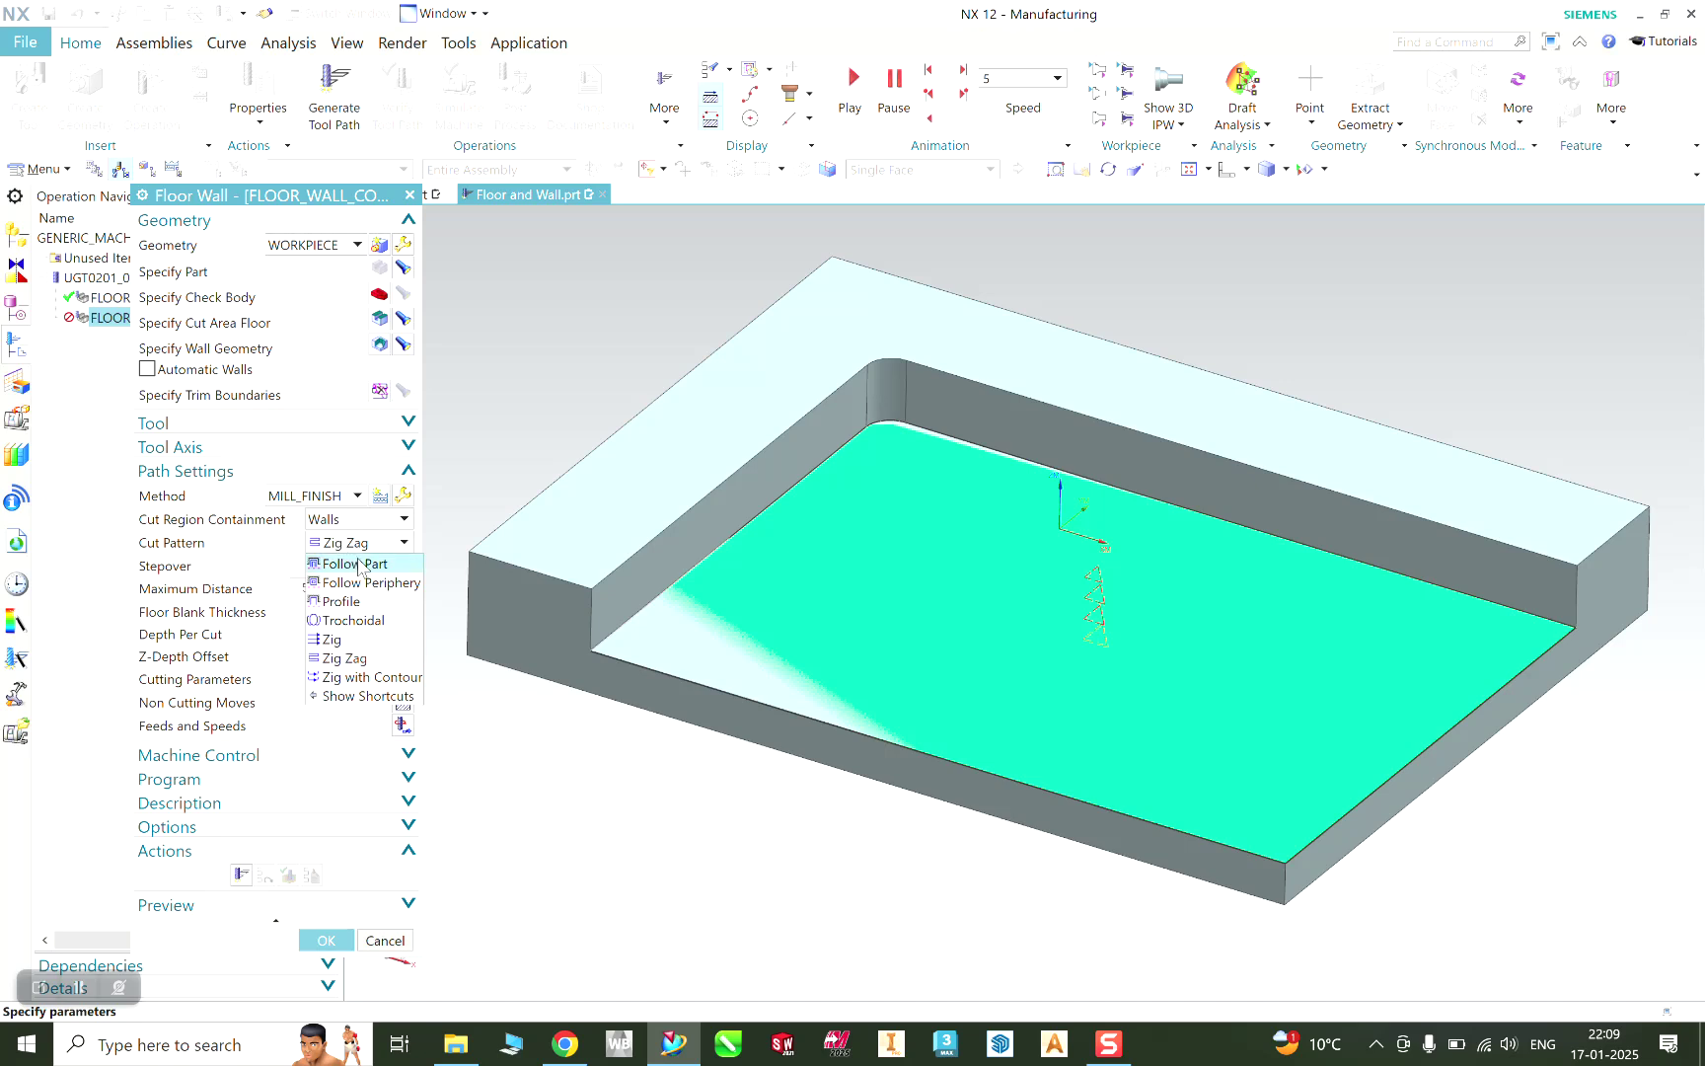
{"action": "left_click", "coordinate": [361, 564]}
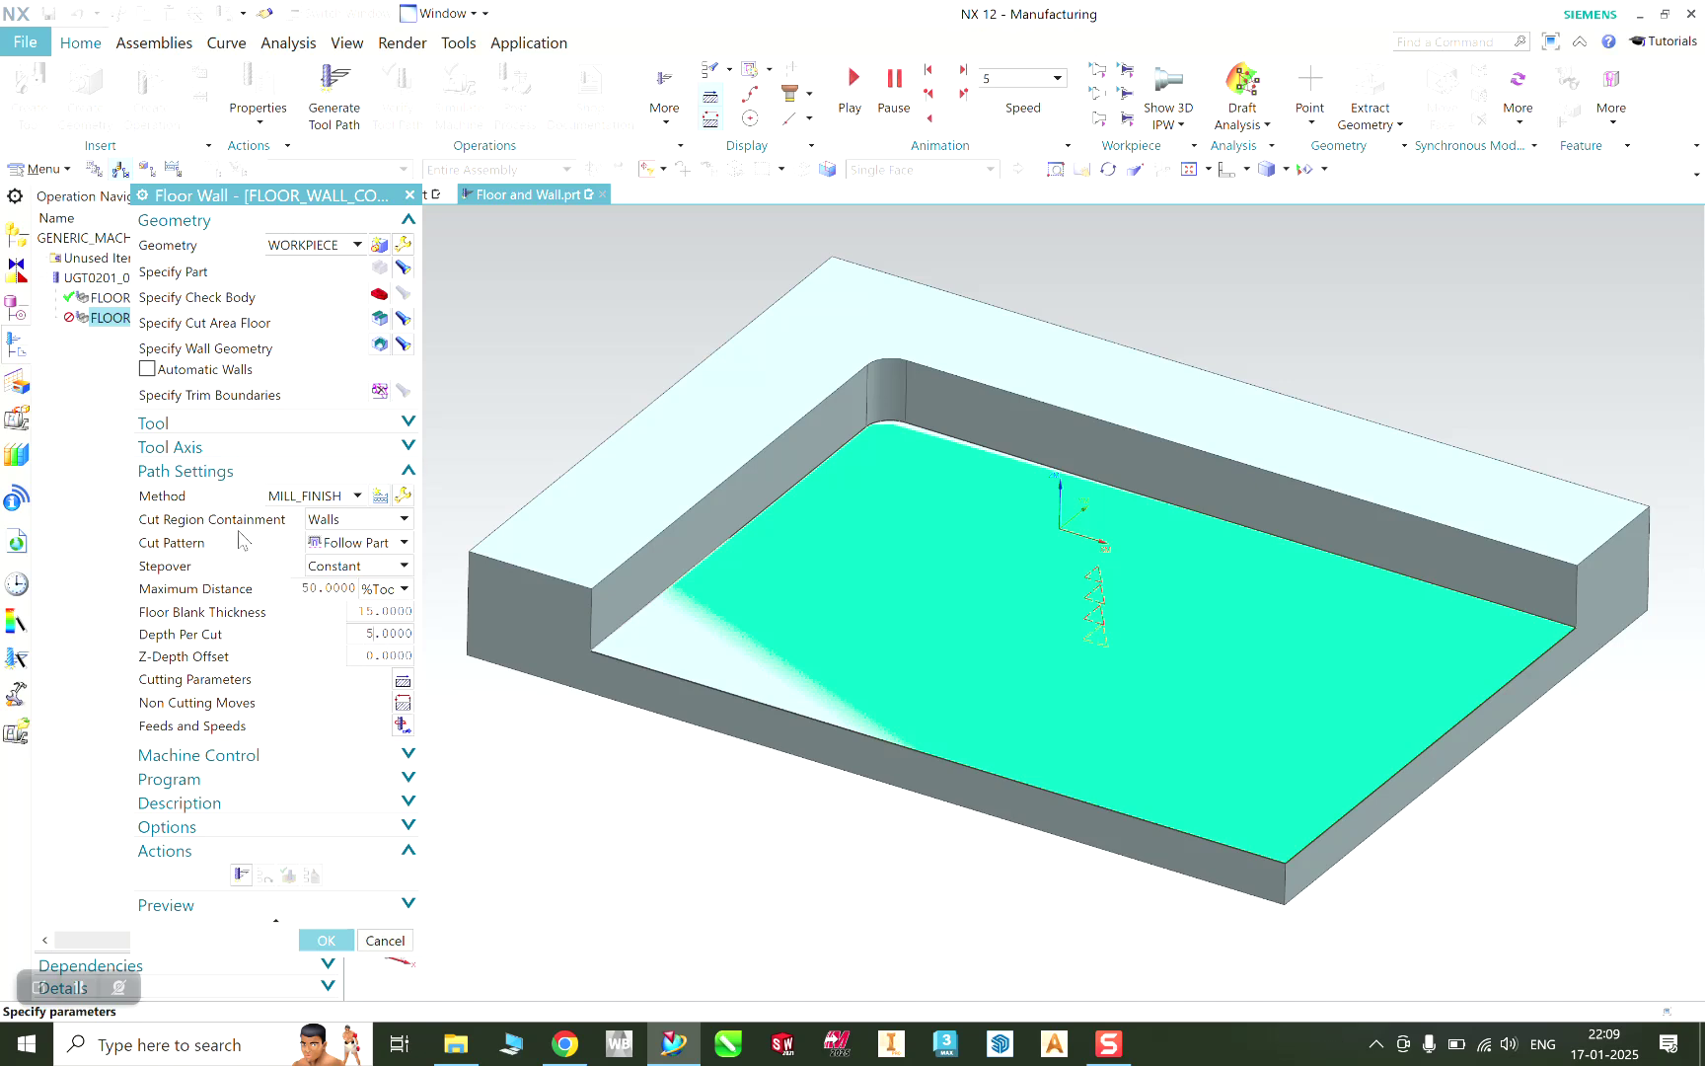
{"action": "left_click", "coordinate": [241, 874]}
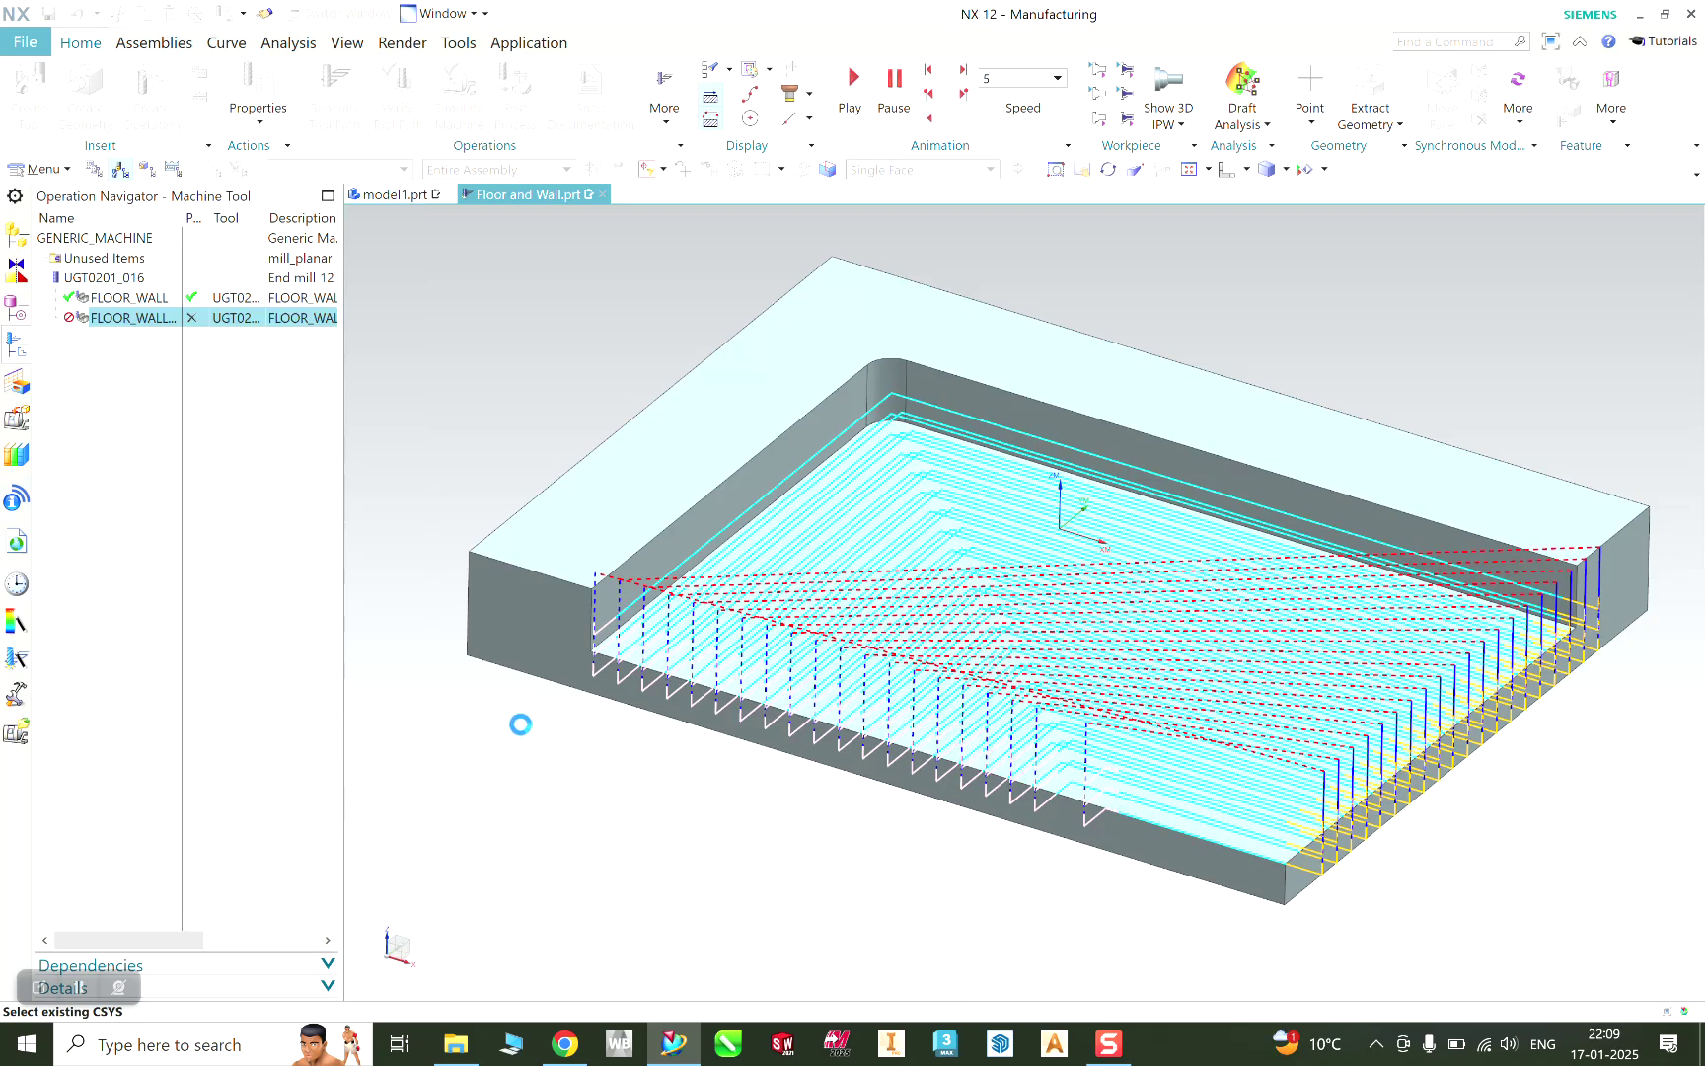
{"action": "mouse_move", "coordinate": [798, 842]}
{"action": "middle_mouse_down"}
{"action": "mouse_move", "coordinate": [738, 826]}
{"action": "mouse_move", "coordinate": [796, 838]}
{"action": "middle_mouse_up"}
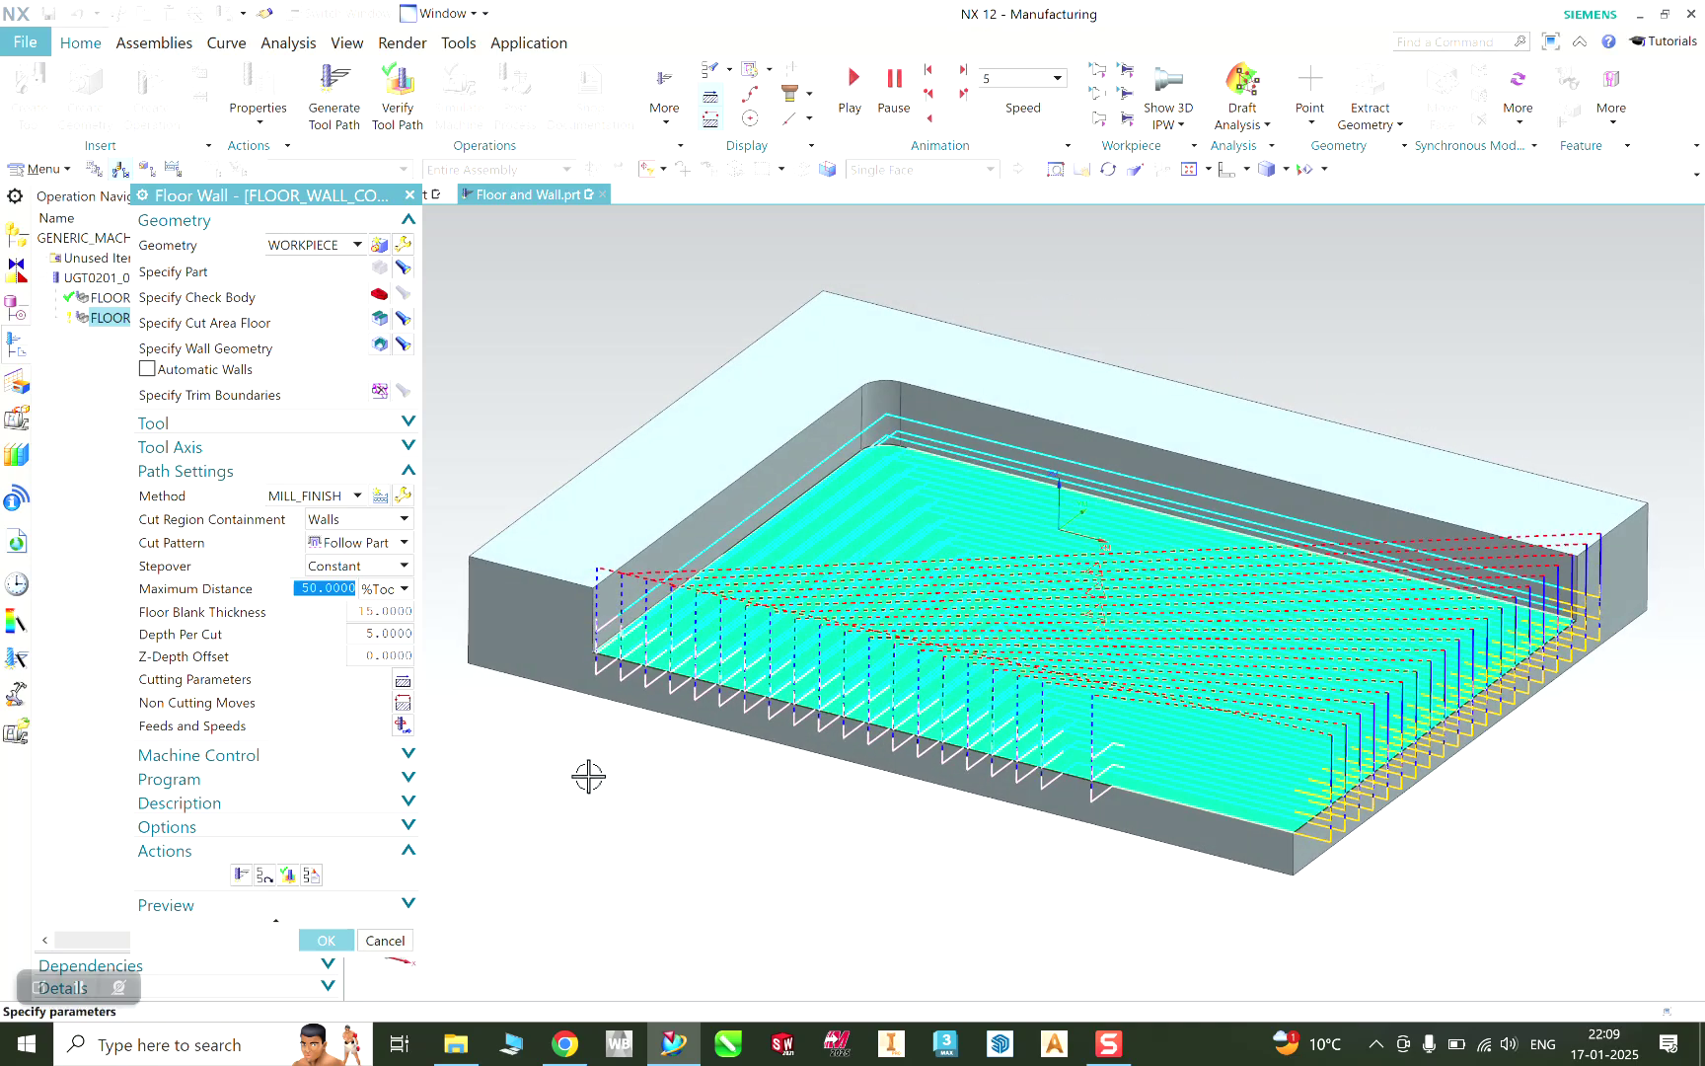
Step: Set the copied operation's cut region containment to Floors and cut pattern to Profile, and regenerate its tool path
{"action": "left_click", "coordinate": [356, 521]}
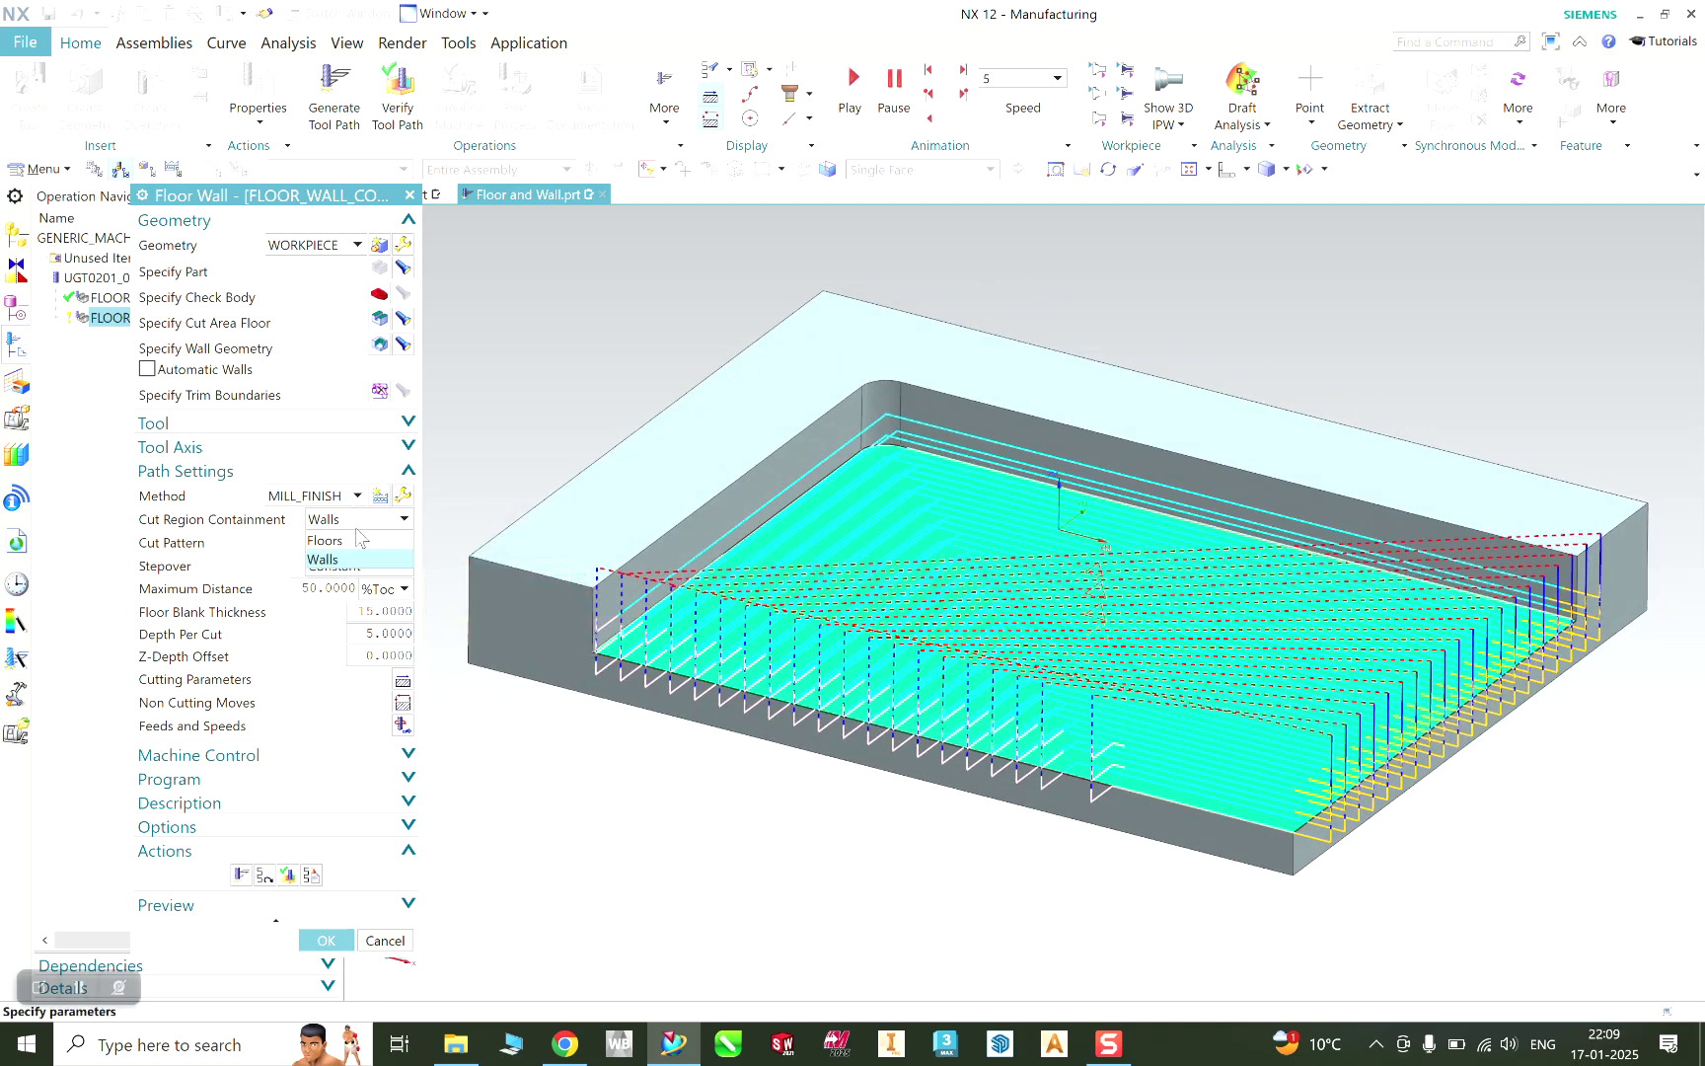
{"action": "left_click", "coordinate": [358, 541]}
{"action": "left_click", "coordinate": [353, 549]}
{"action": "left_click", "coordinate": [363, 597]}
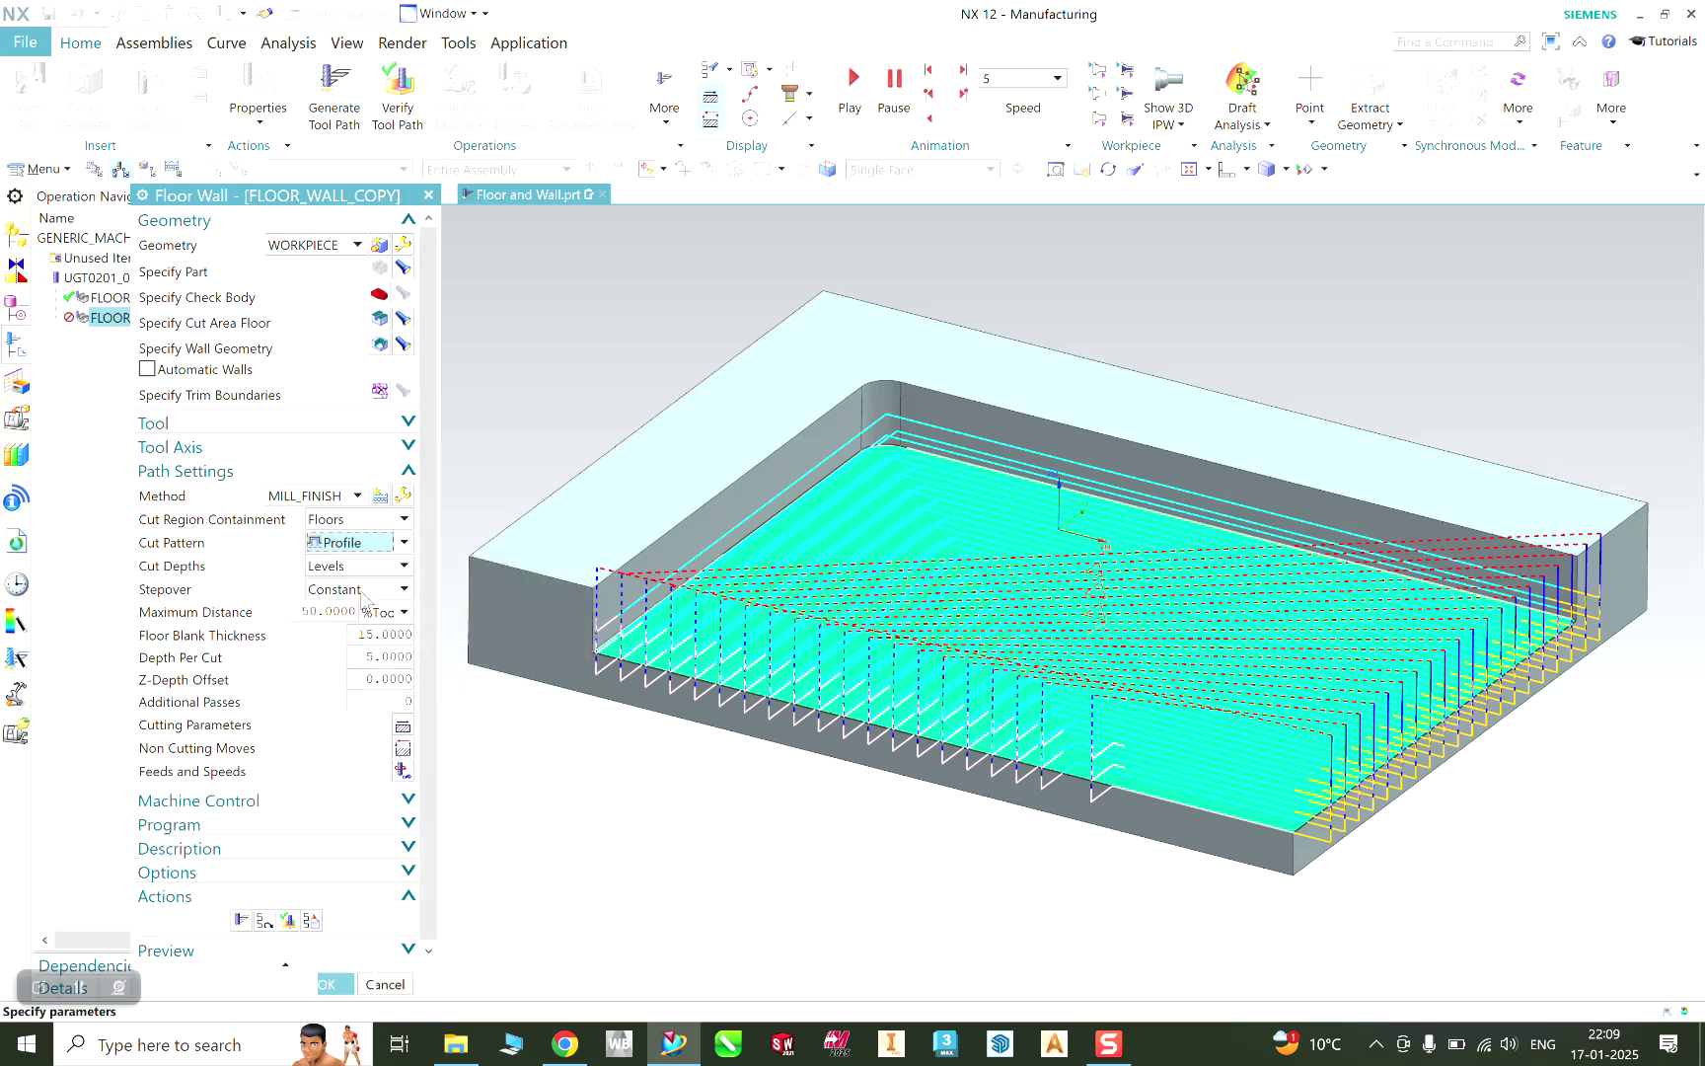
{"action": "left_click", "coordinate": [241, 920]}
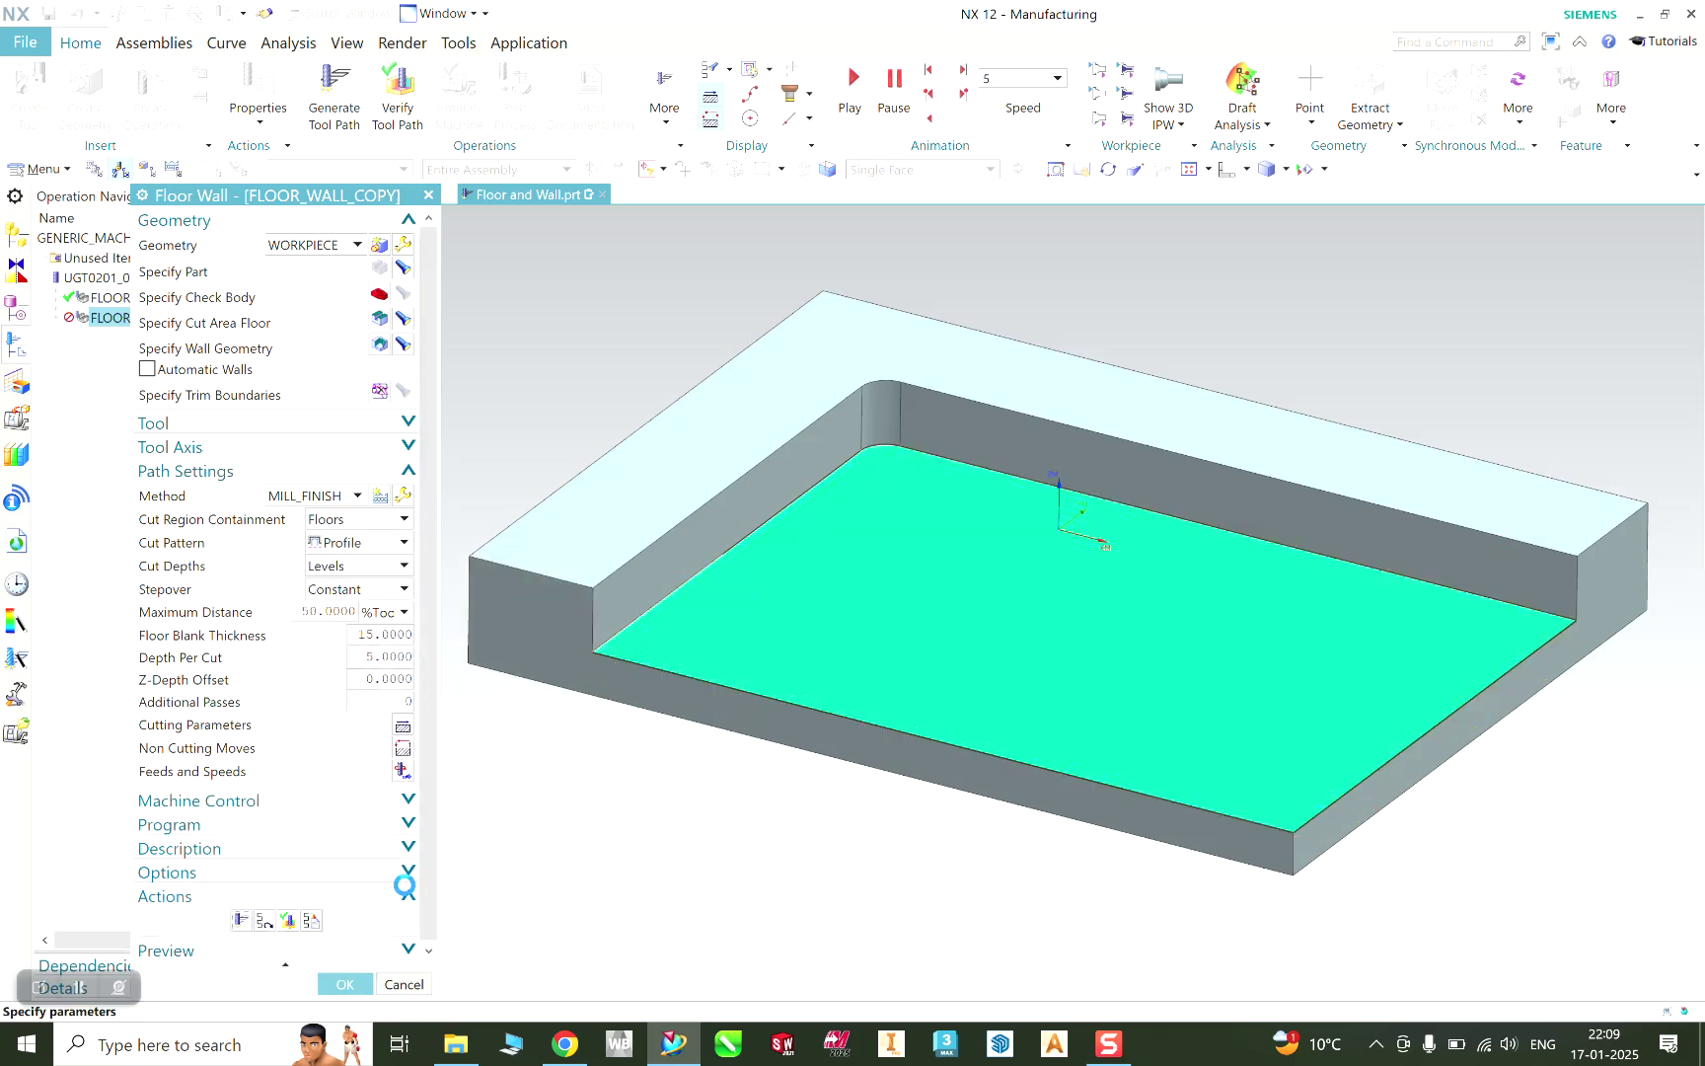
{"action": "middle_click_drag", "start_coordinate": [758, 849], "coordinate": [745, 811]}
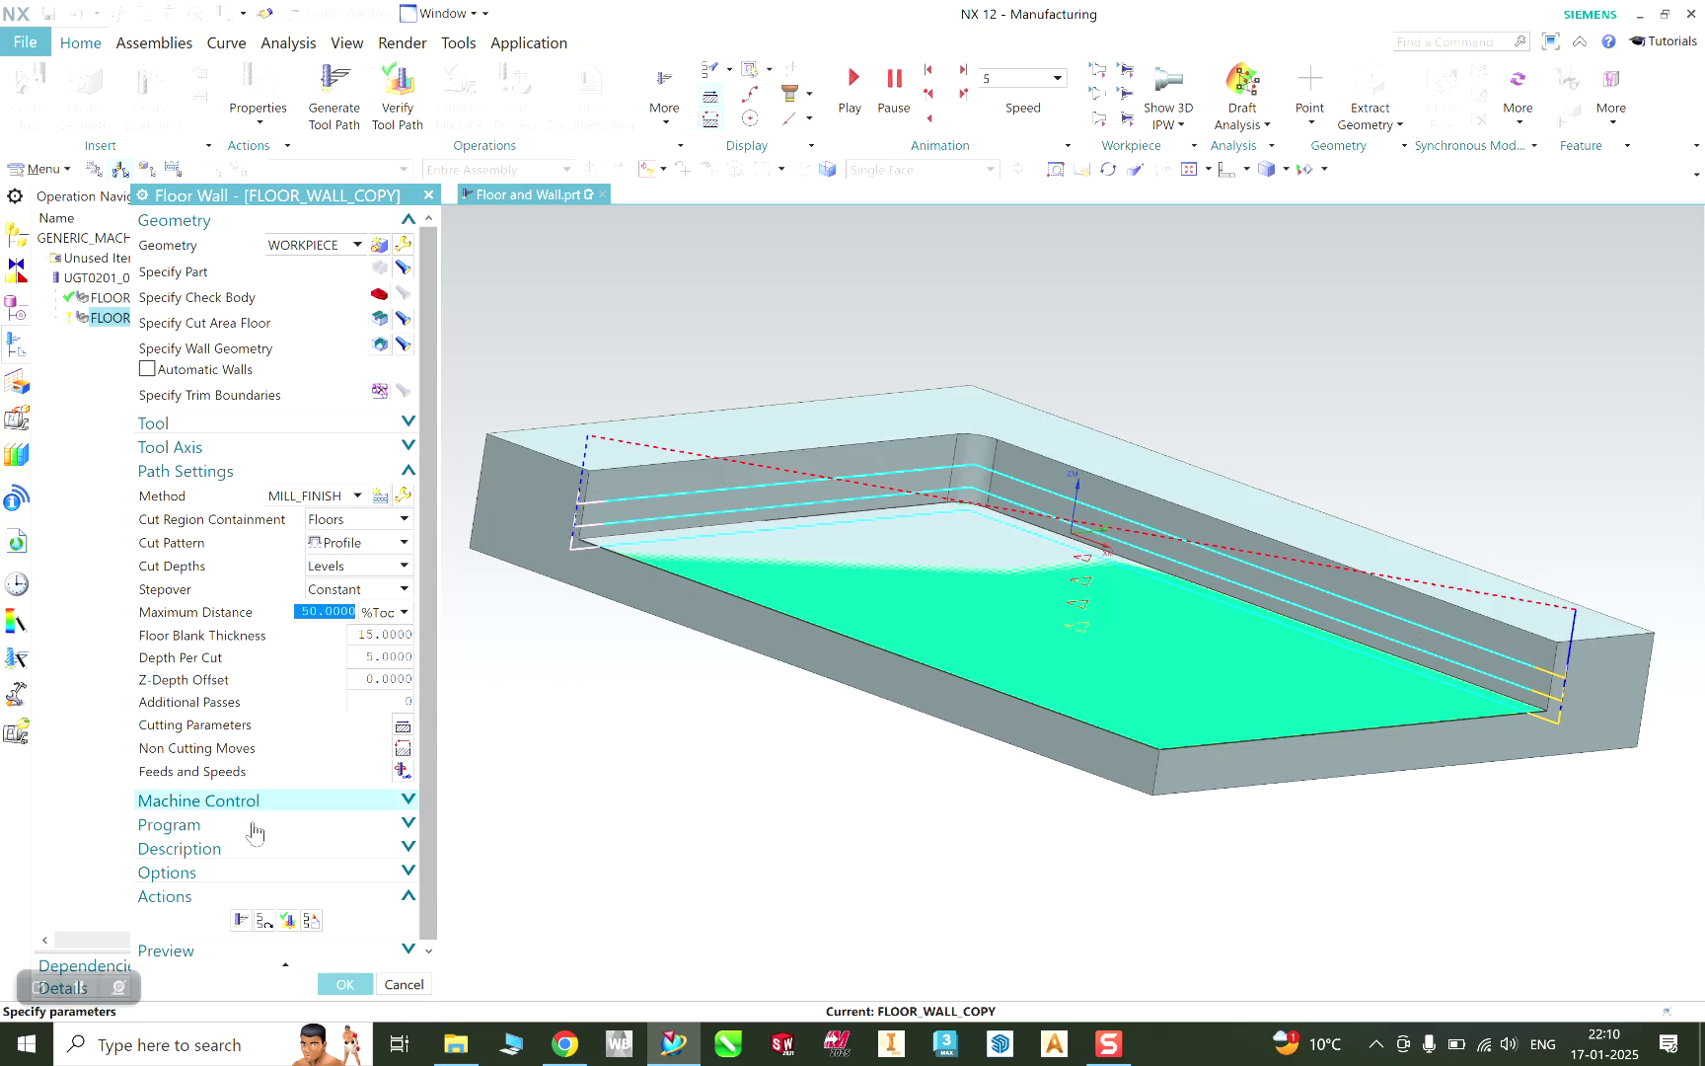
Step: Verify the wall finishing path with 3D Dynamic playback, replay it at animation speed 2, and accept the copied operation
{"action": "left_click", "coordinate": [287, 920]}
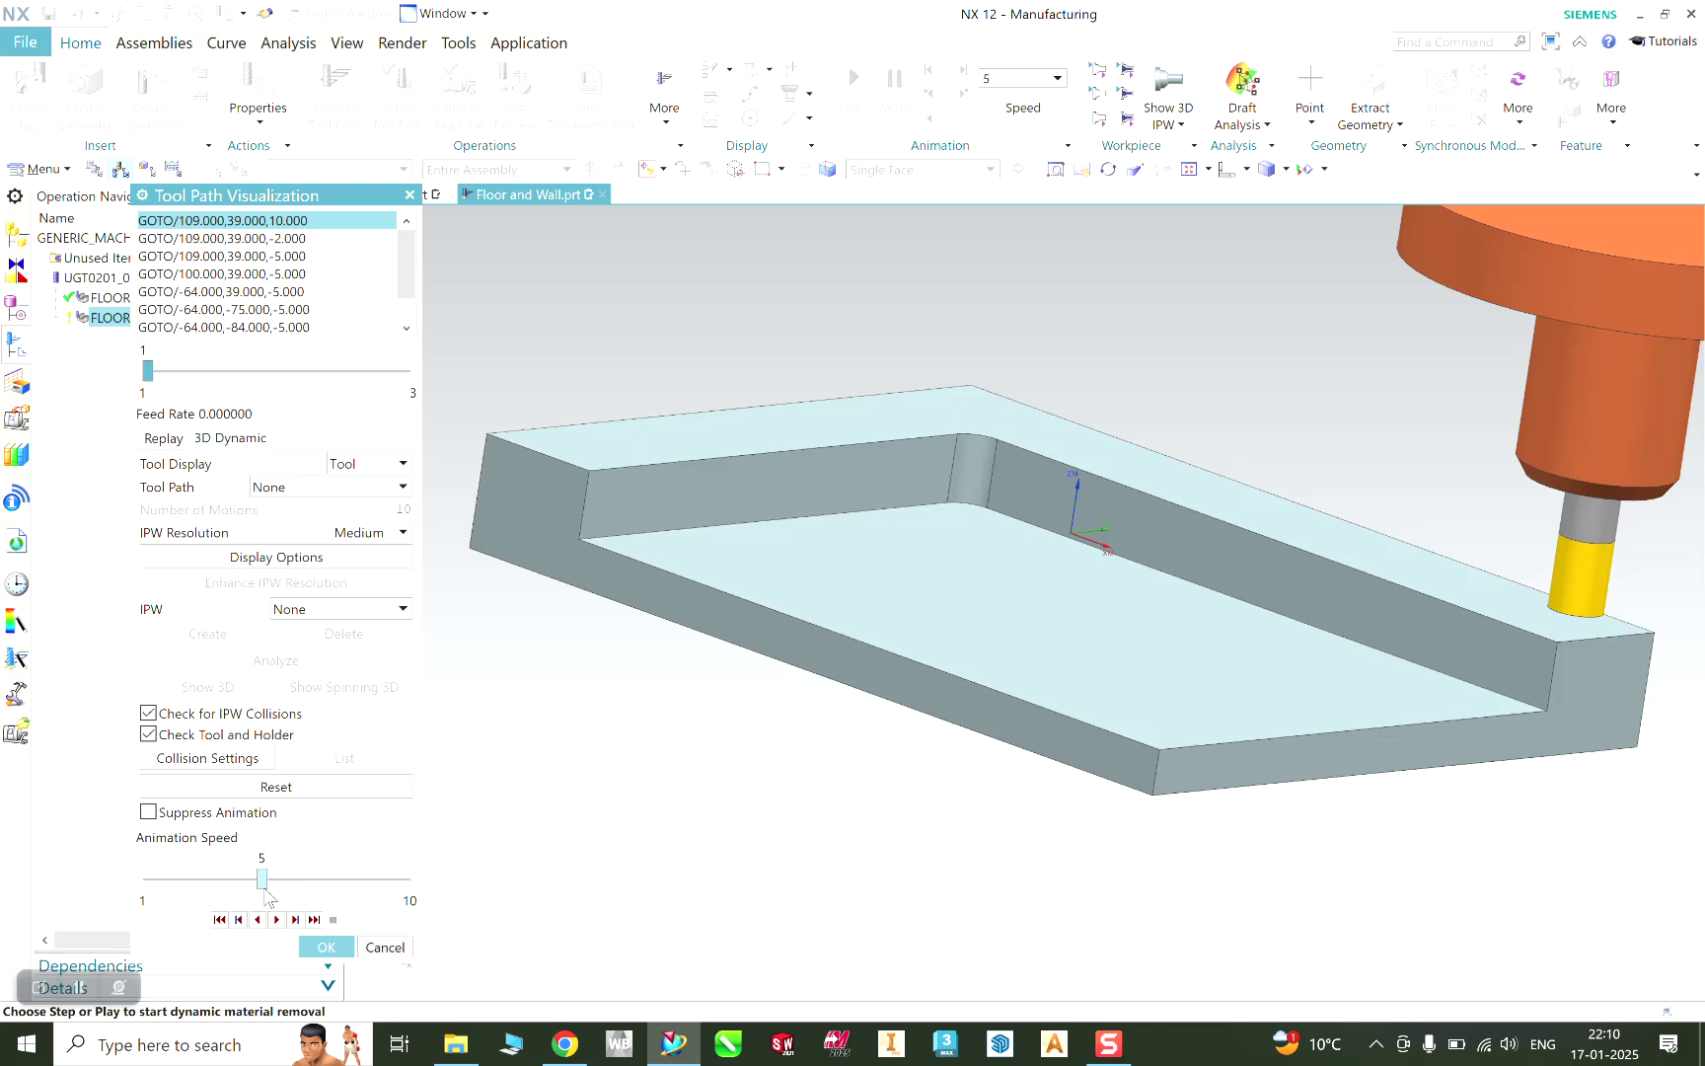
{"action": "left_click", "coordinate": [277, 918]}
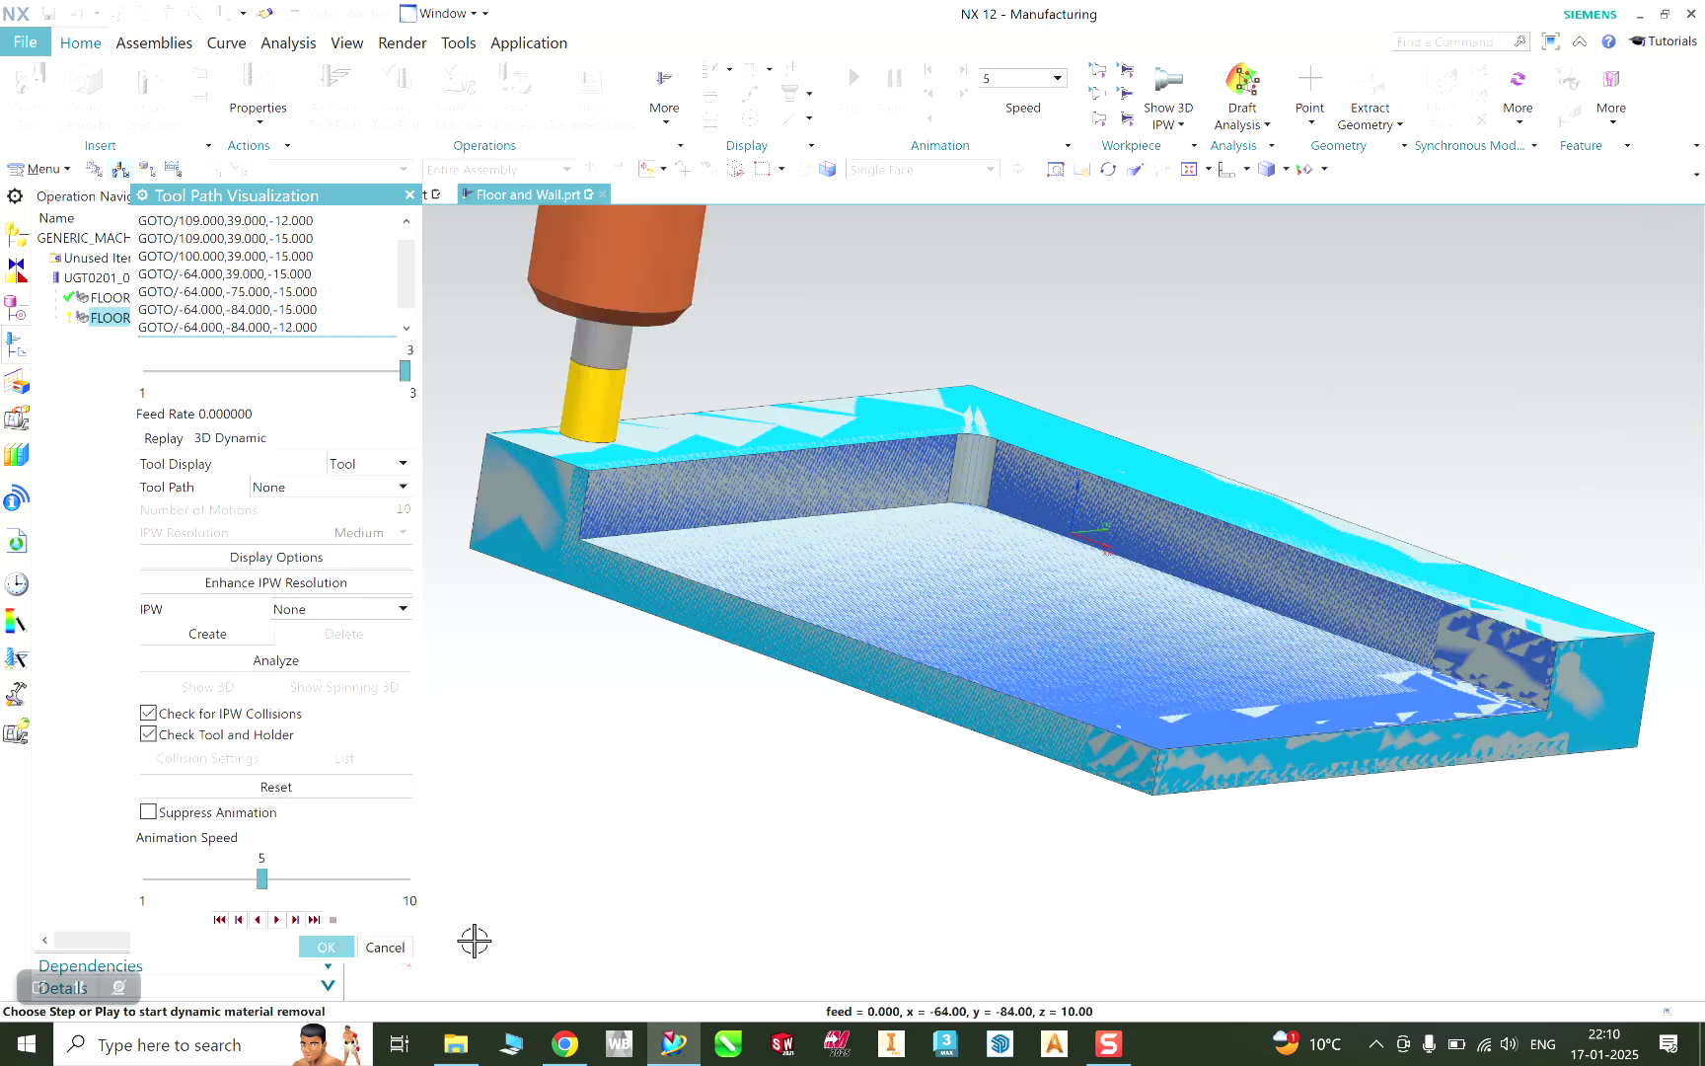
{"action": "left_click_drag", "start_coordinate": [261, 878], "coordinate": [176, 878]}
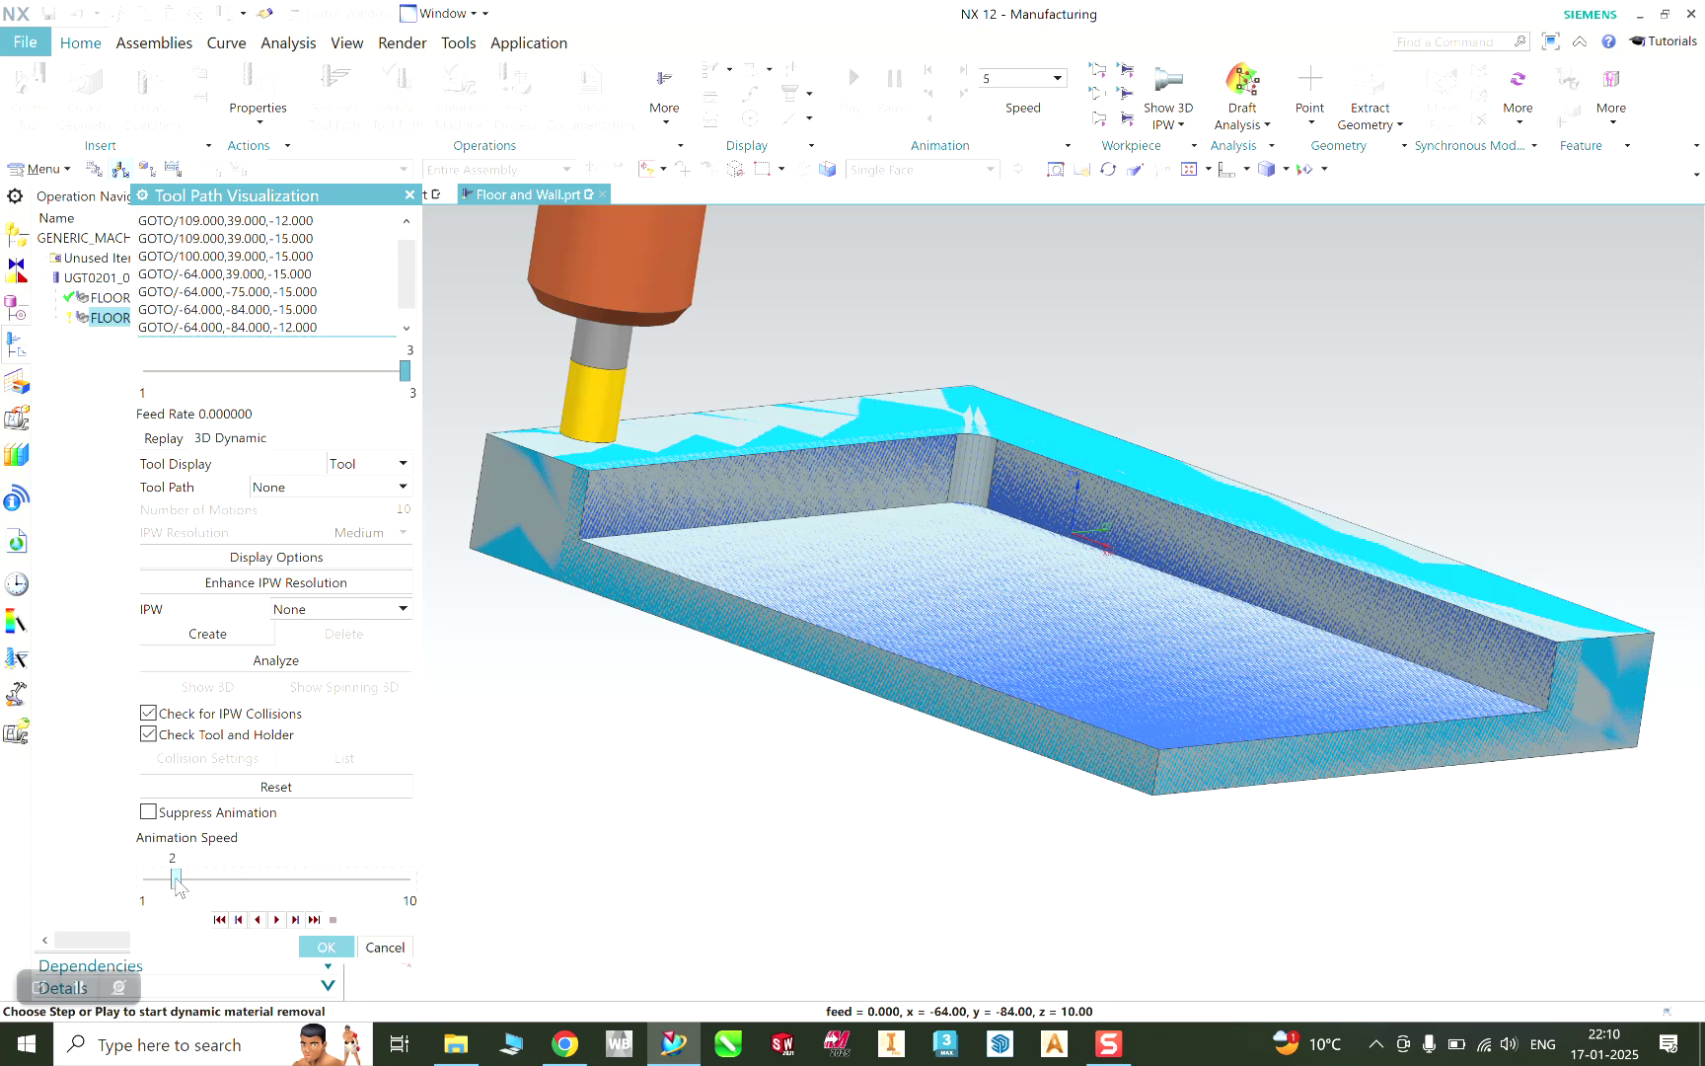
{"action": "left_click", "coordinate": [219, 920]}
{"action": "left_click", "coordinate": [277, 920]}
{"action": "left_click", "coordinate": [326, 947]}
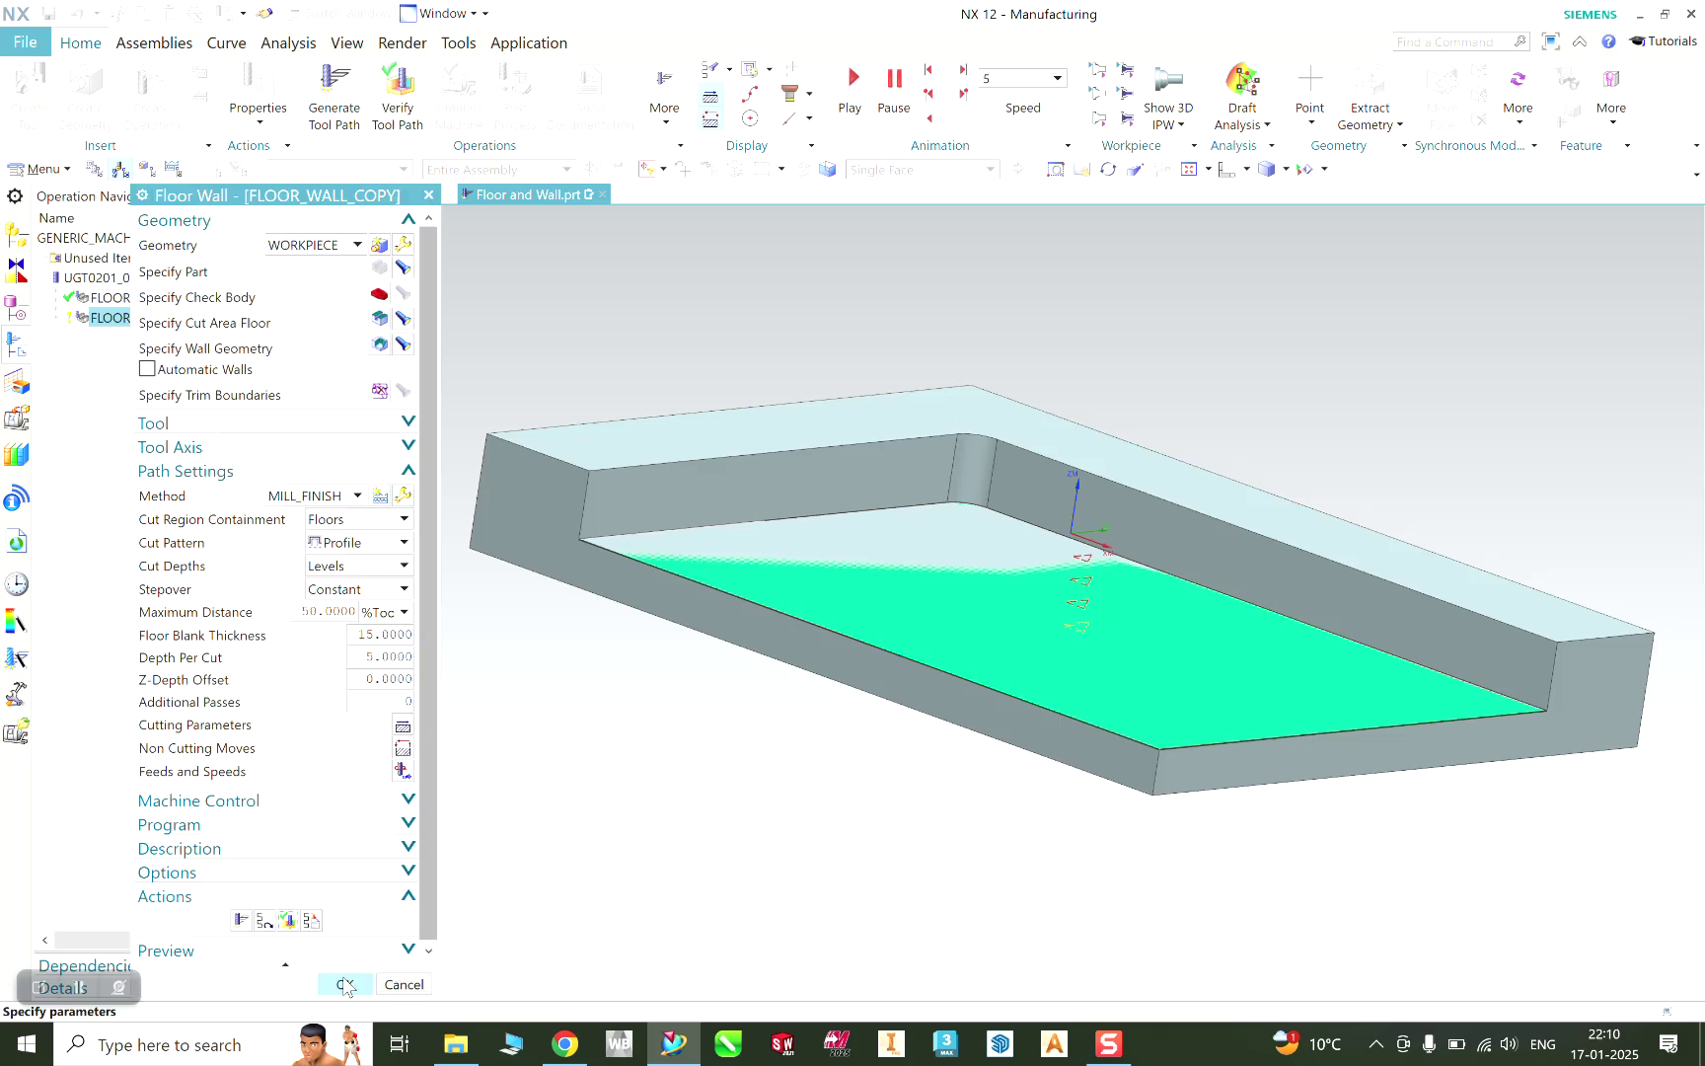
{"action": "left_click", "coordinate": [345, 984]}
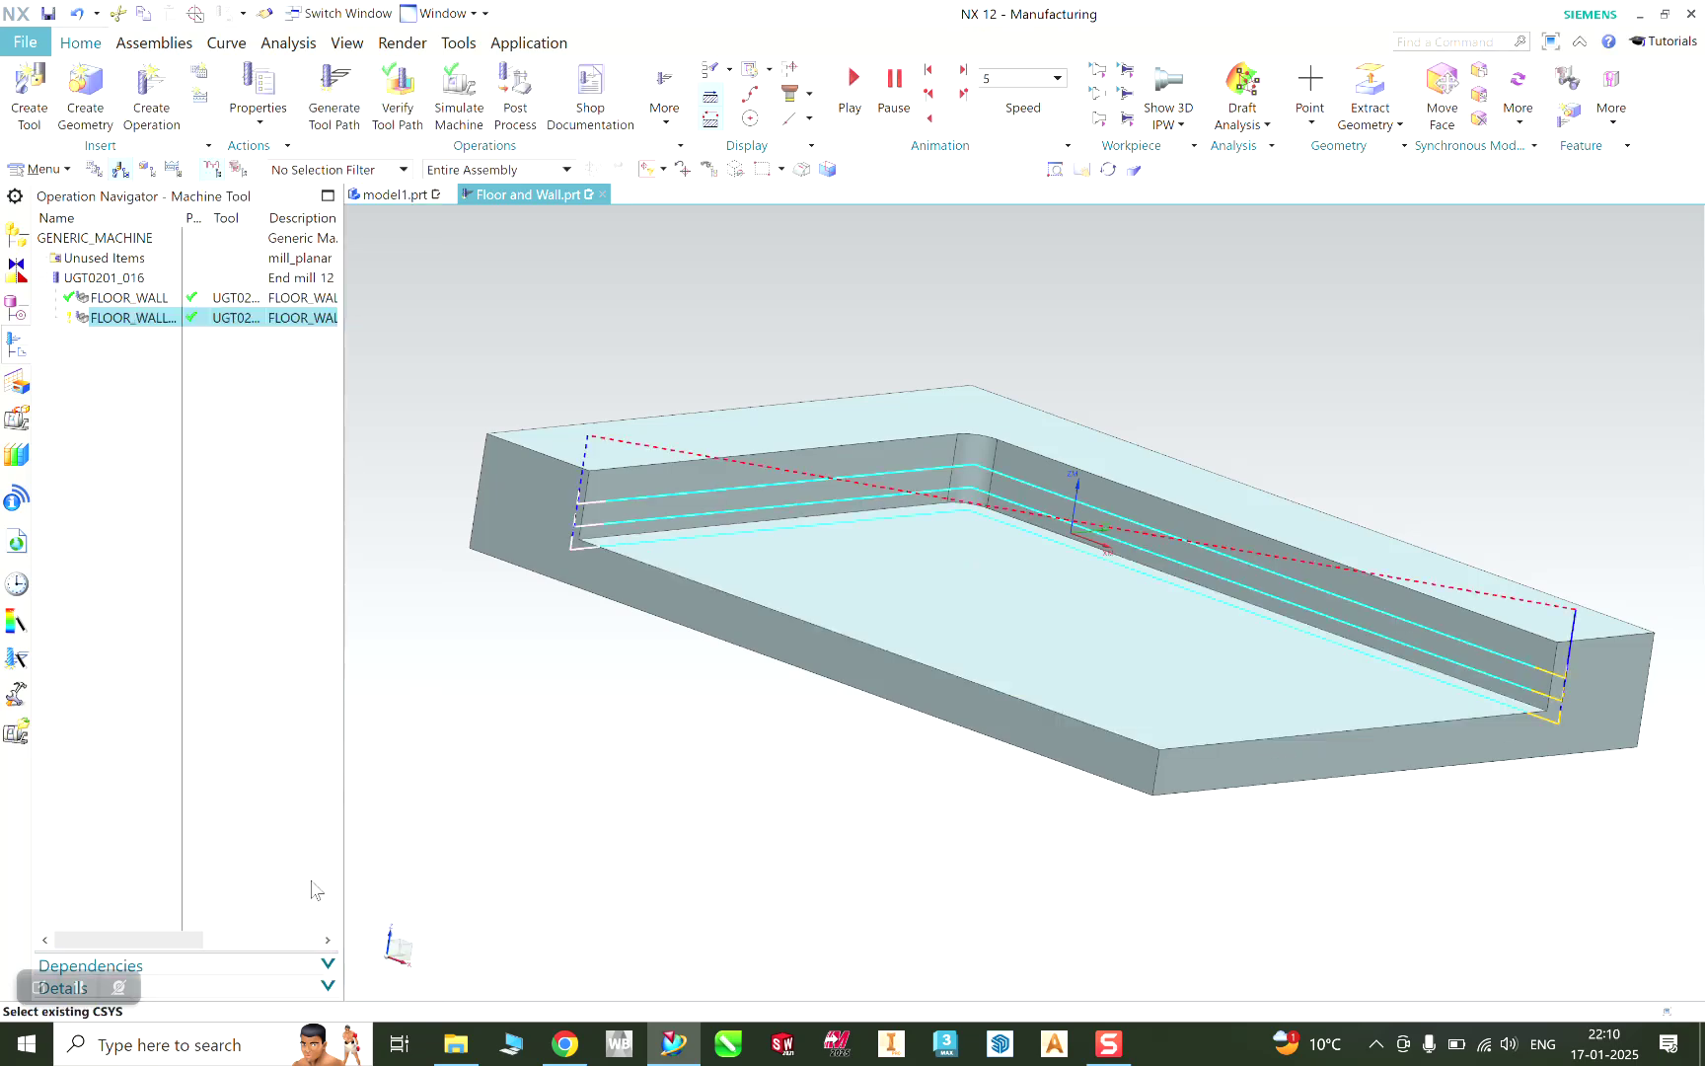
Step: Postprocess the copied wall operation with the MILL_3_AXIS postprocessor and list the output
{"action": "left_click", "coordinate": [515, 89]}
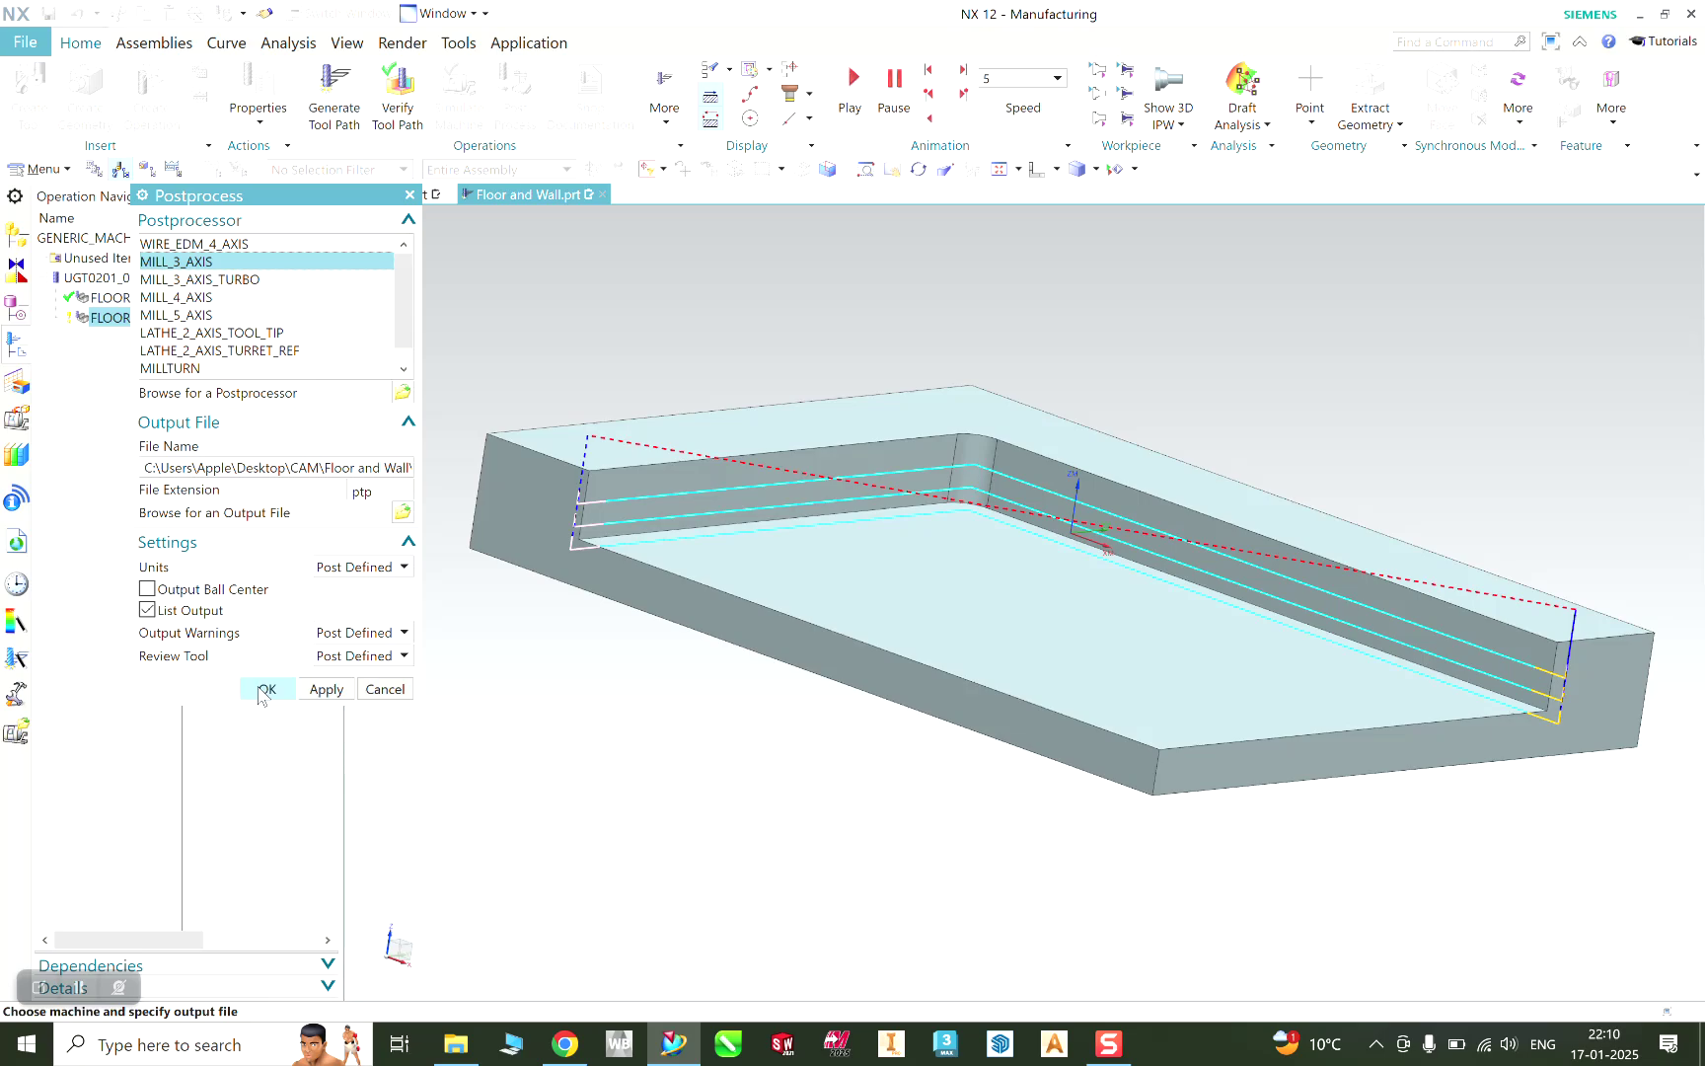
{"action": "left_click", "coordinate": [262, 694]}
{"action": "left_click", "coordinate": [728, 590]}
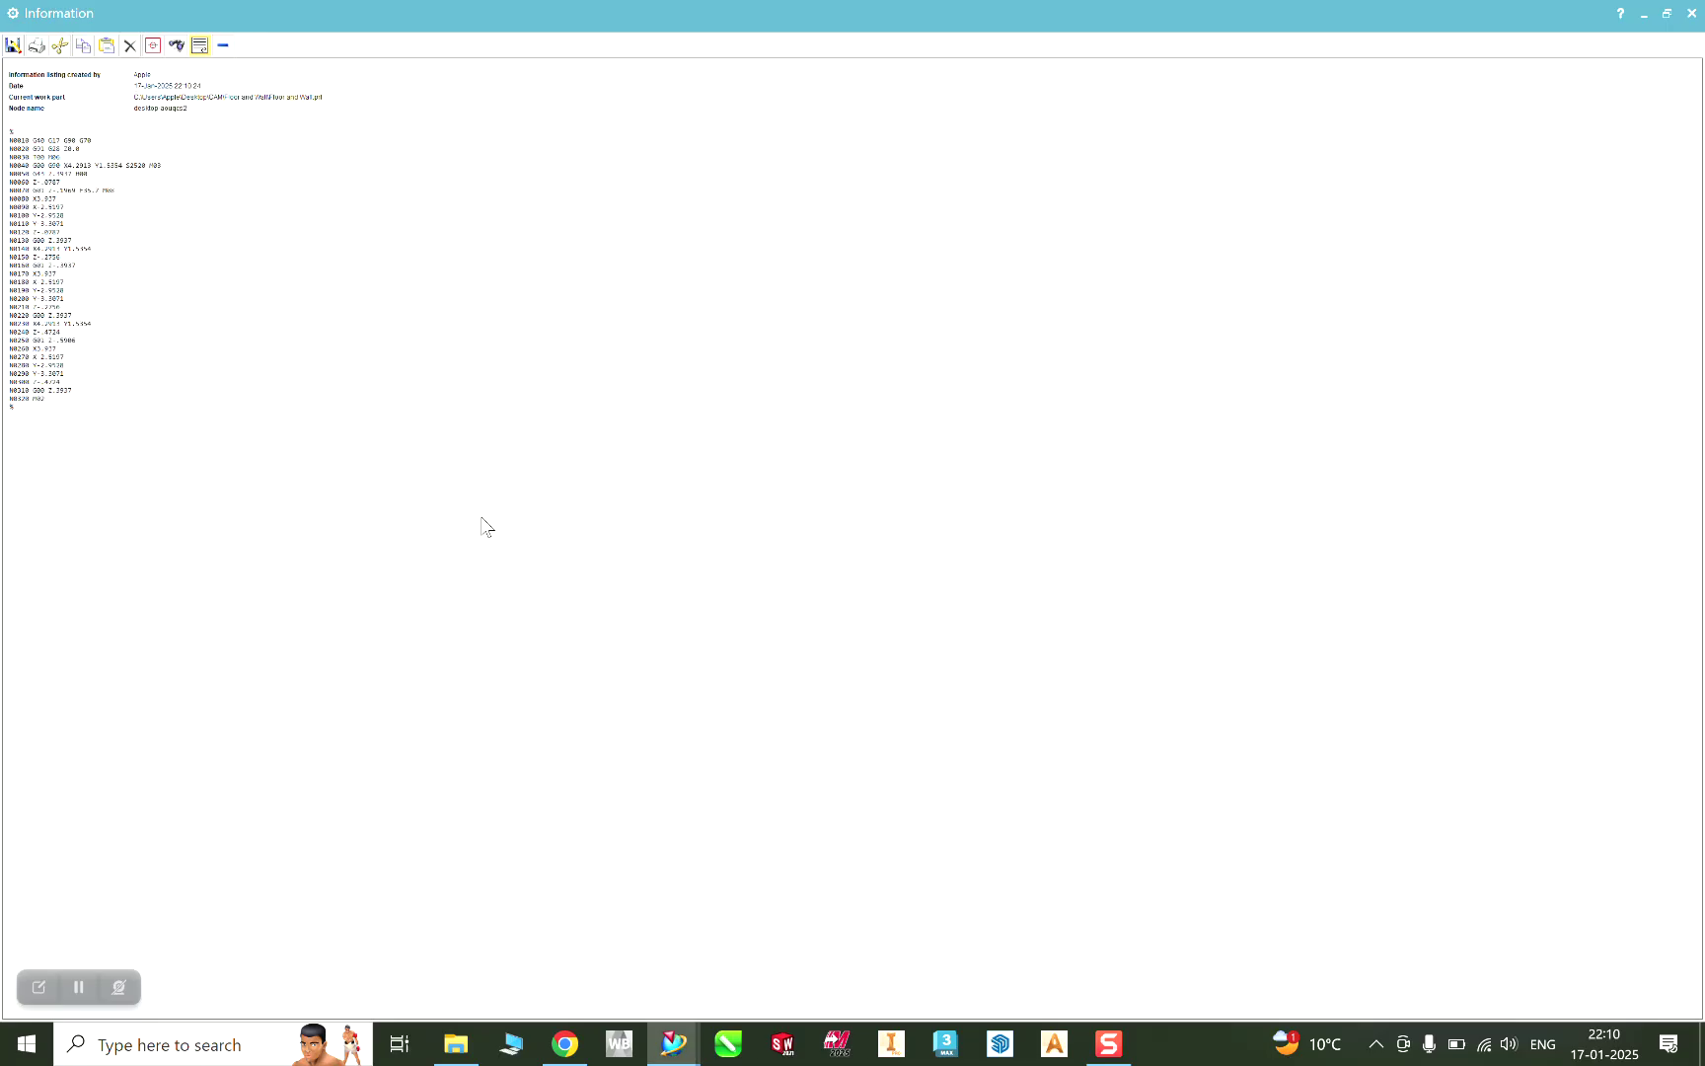
Step: Save the listed G-code to the Desktop as an HTML file named Wall and close the listing
{"action": "left_click", "coordinate": [12, 44]}
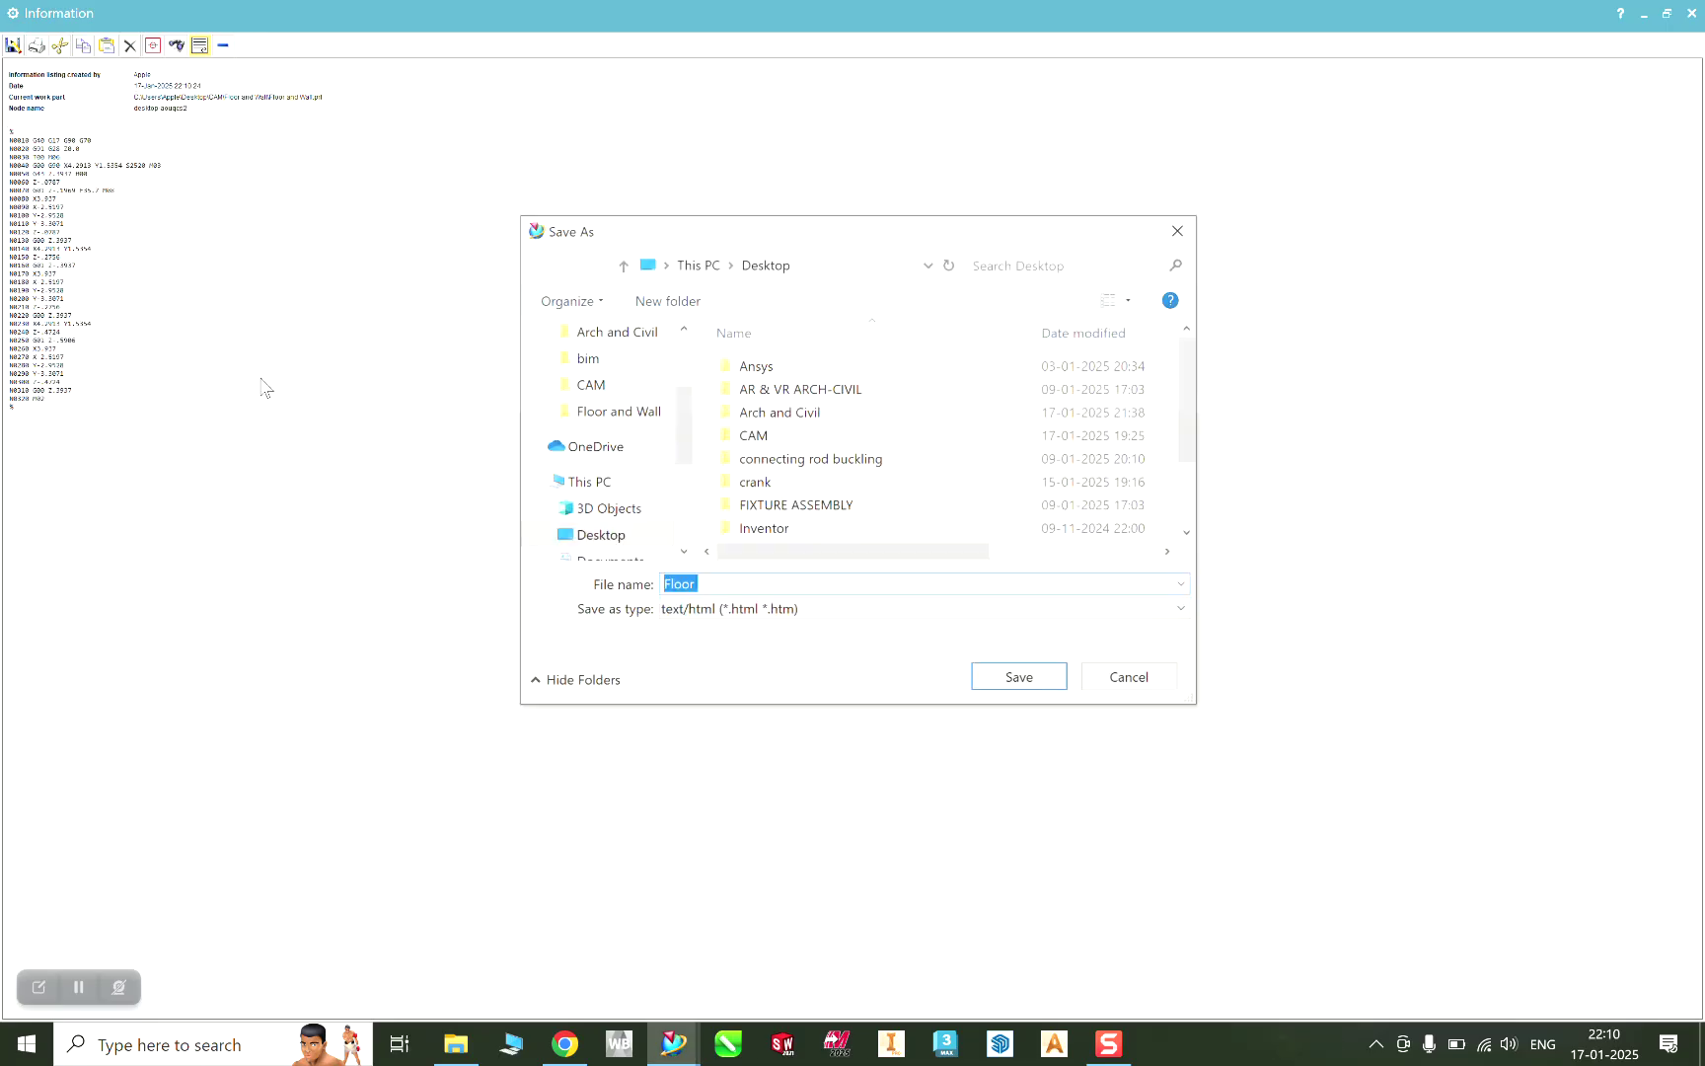
{"action": "scroll", "coordinate": [629, 396], "scroll_direction": "up", "scroll_amount": 3}
{"action": "left_click", "coordinate": [614, 377]}
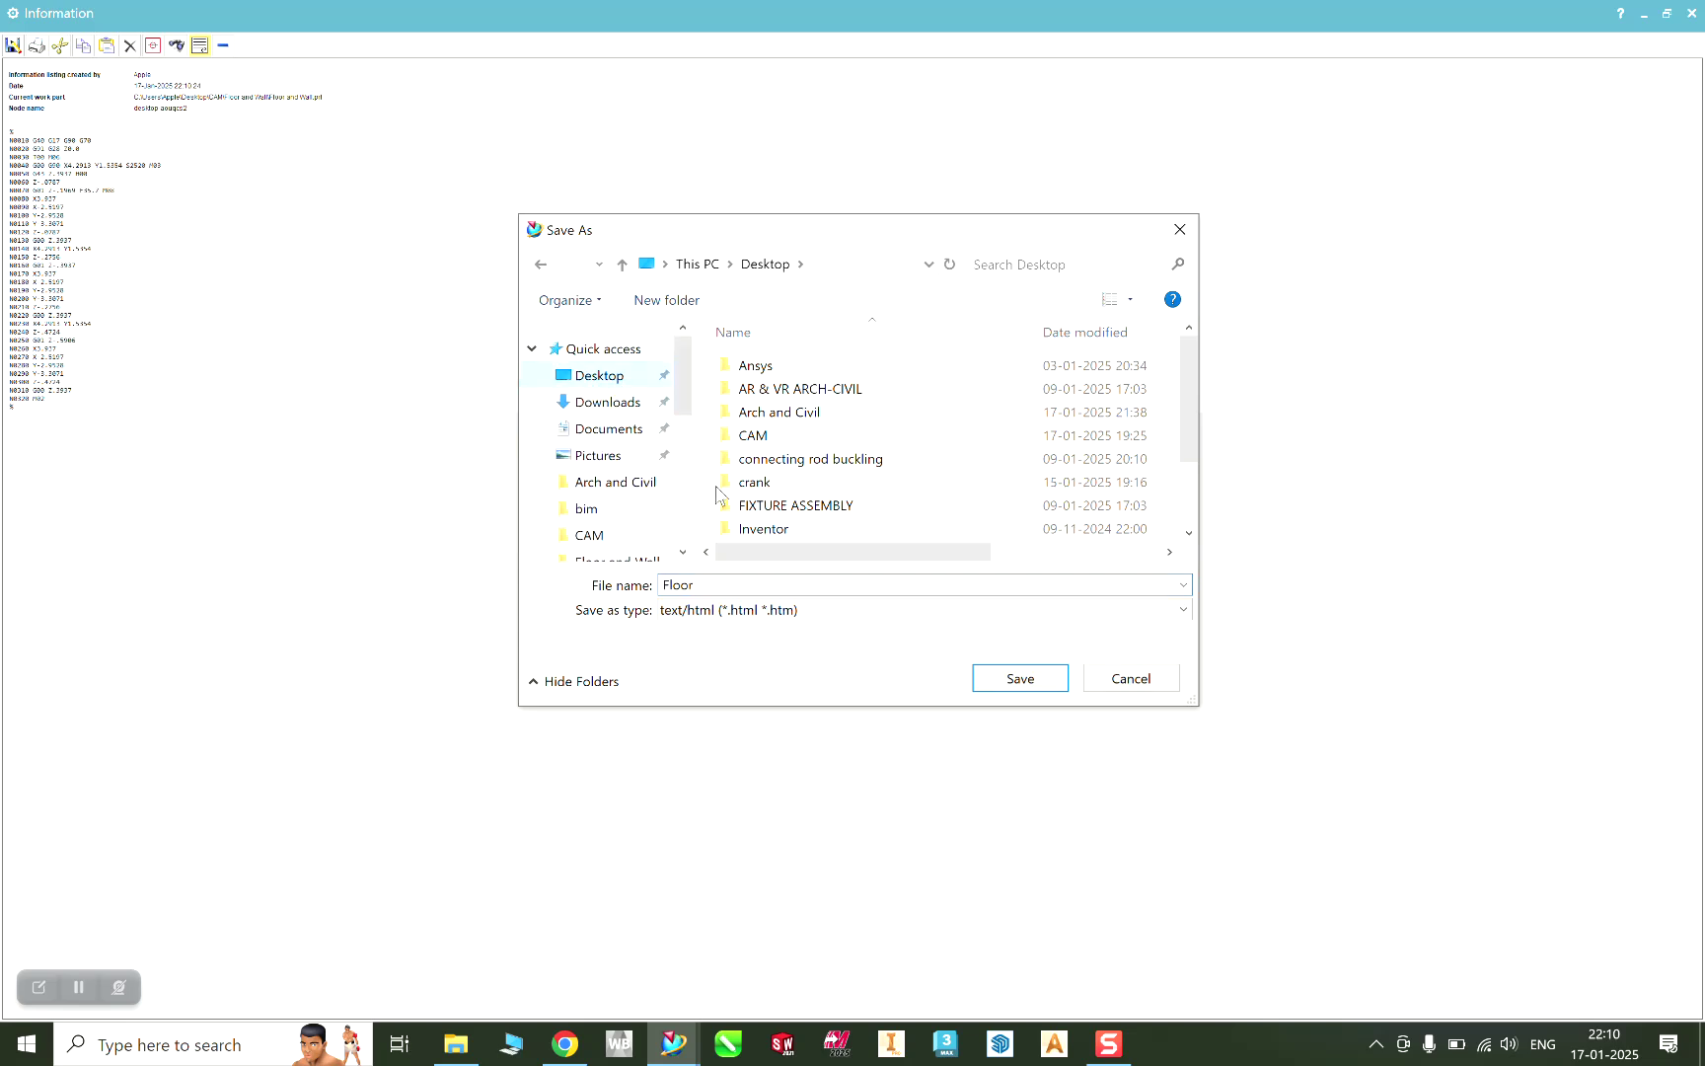
{"action": "double_click", "coordinate": [717, 588]}
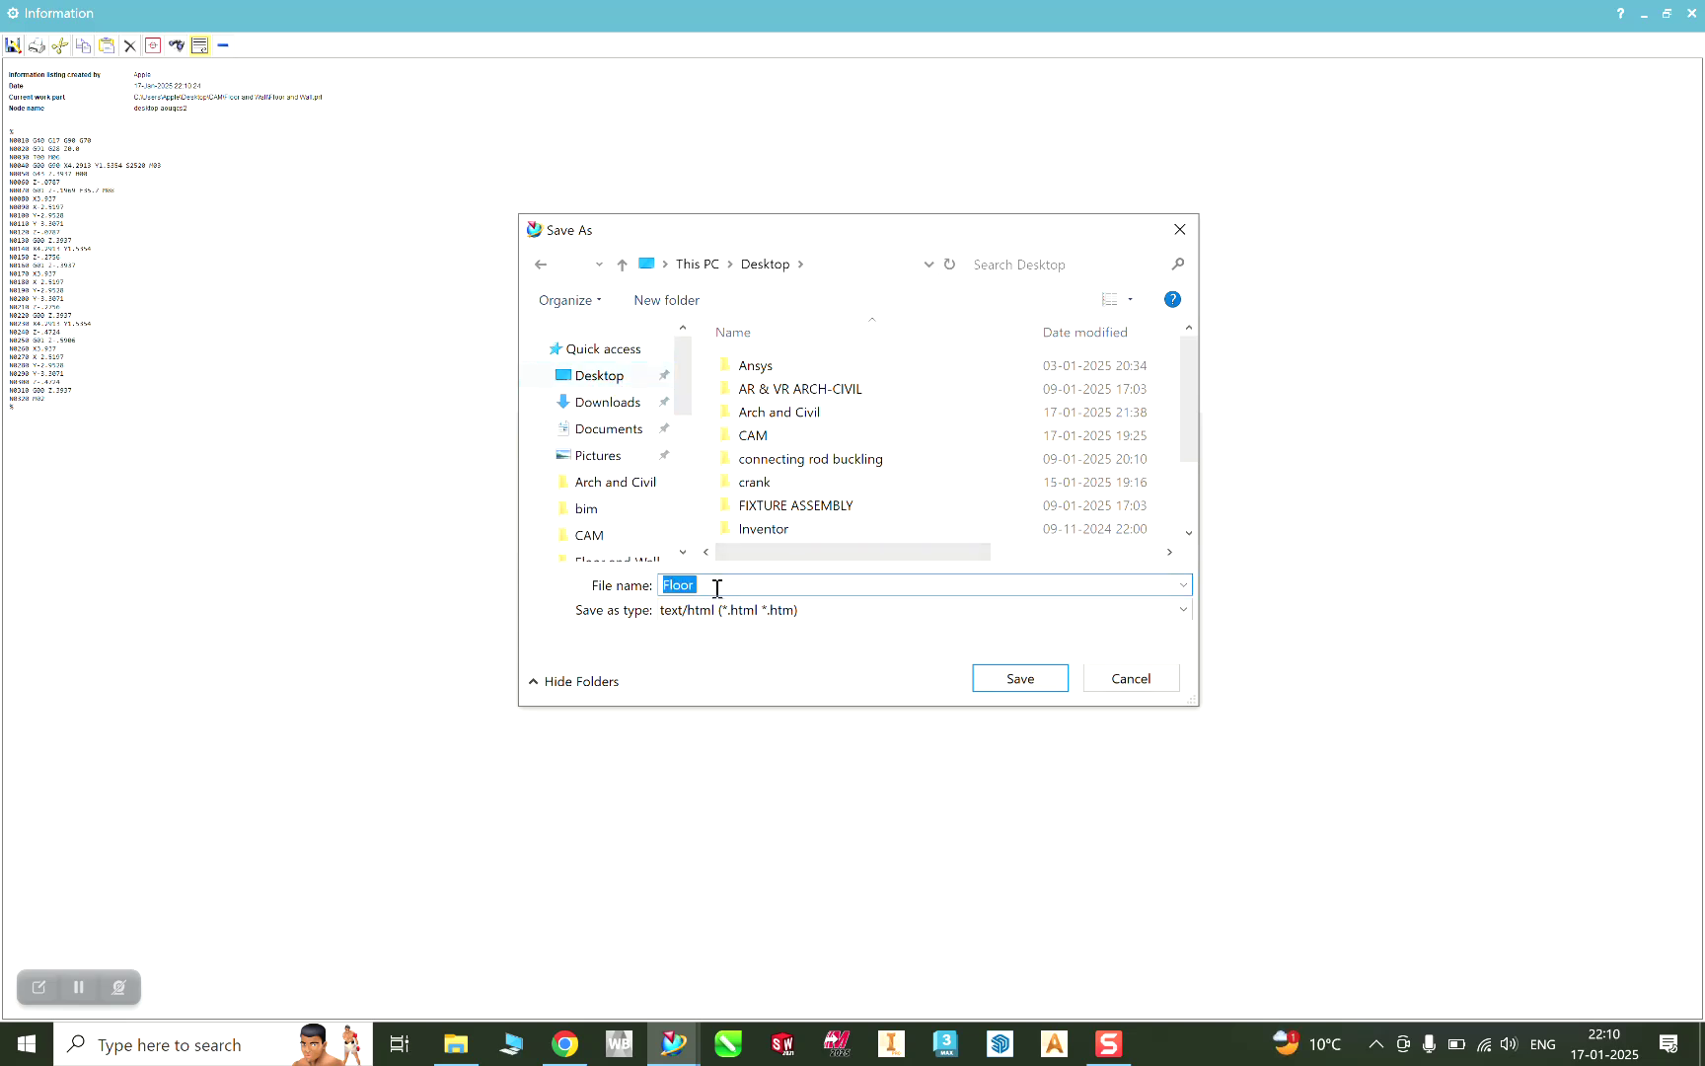
{"action": "type", "text": "Wall"}
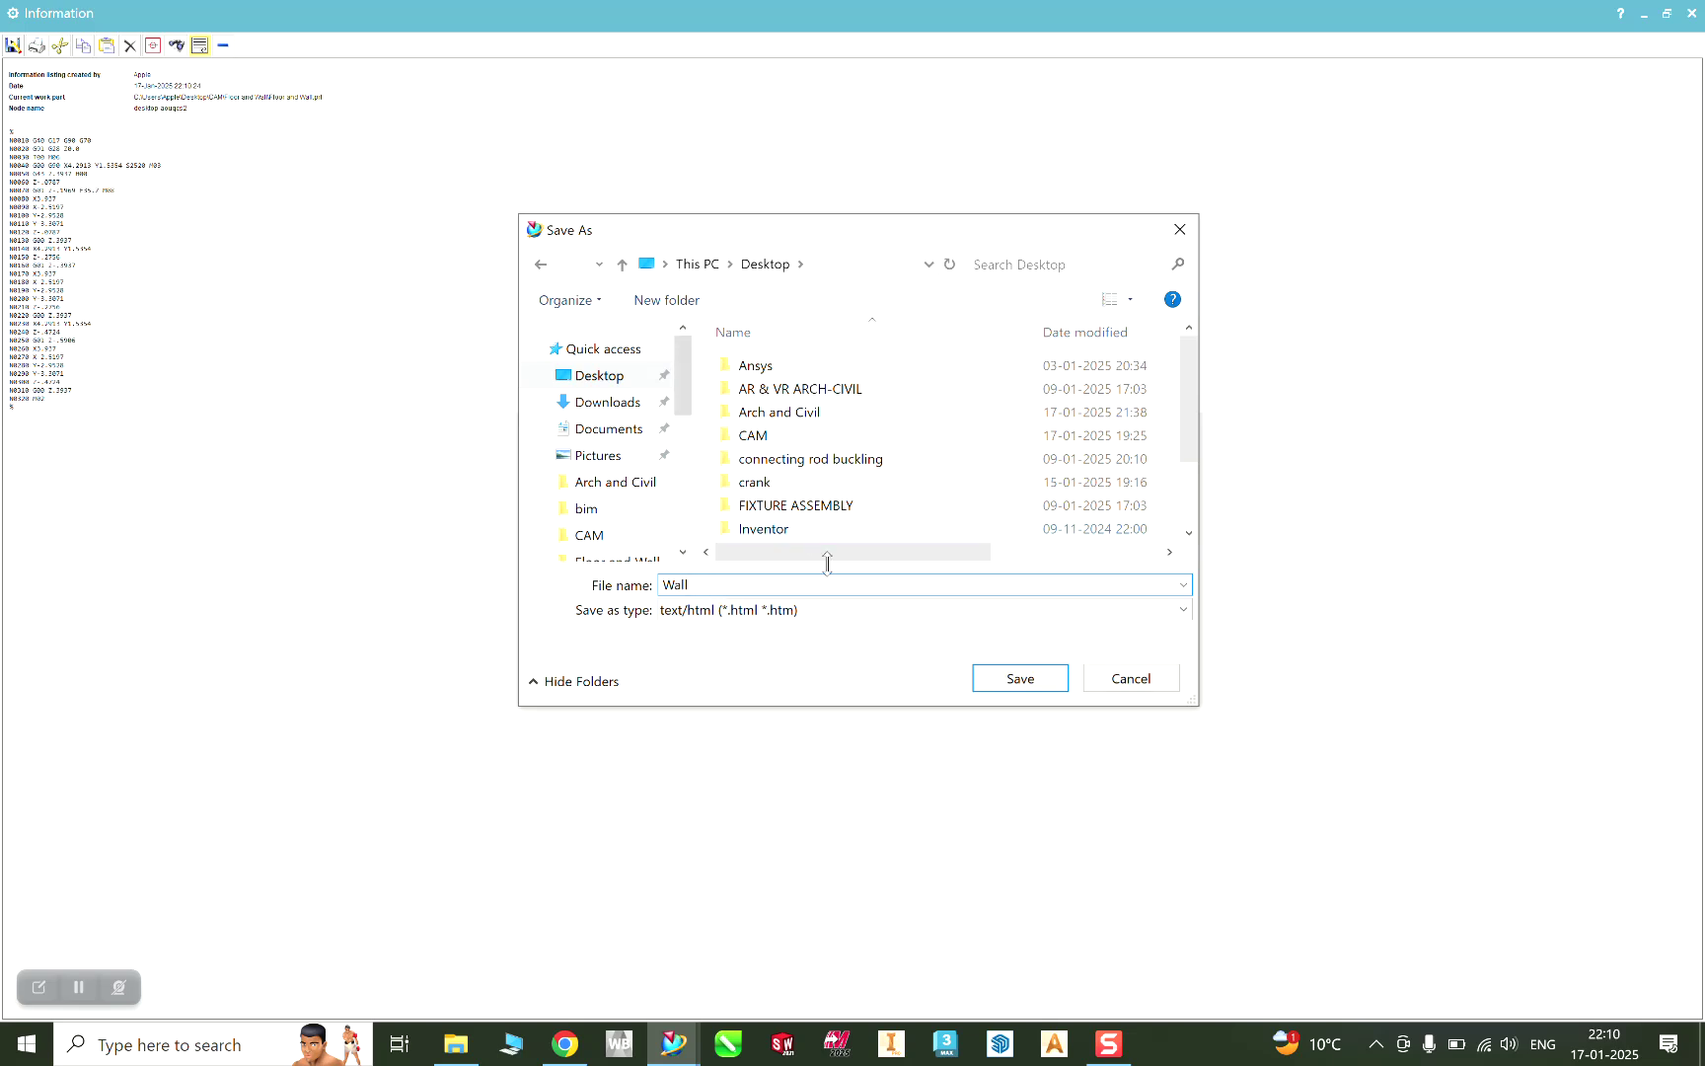
{"action": "left_click", "coordinate": [1024, 685]}
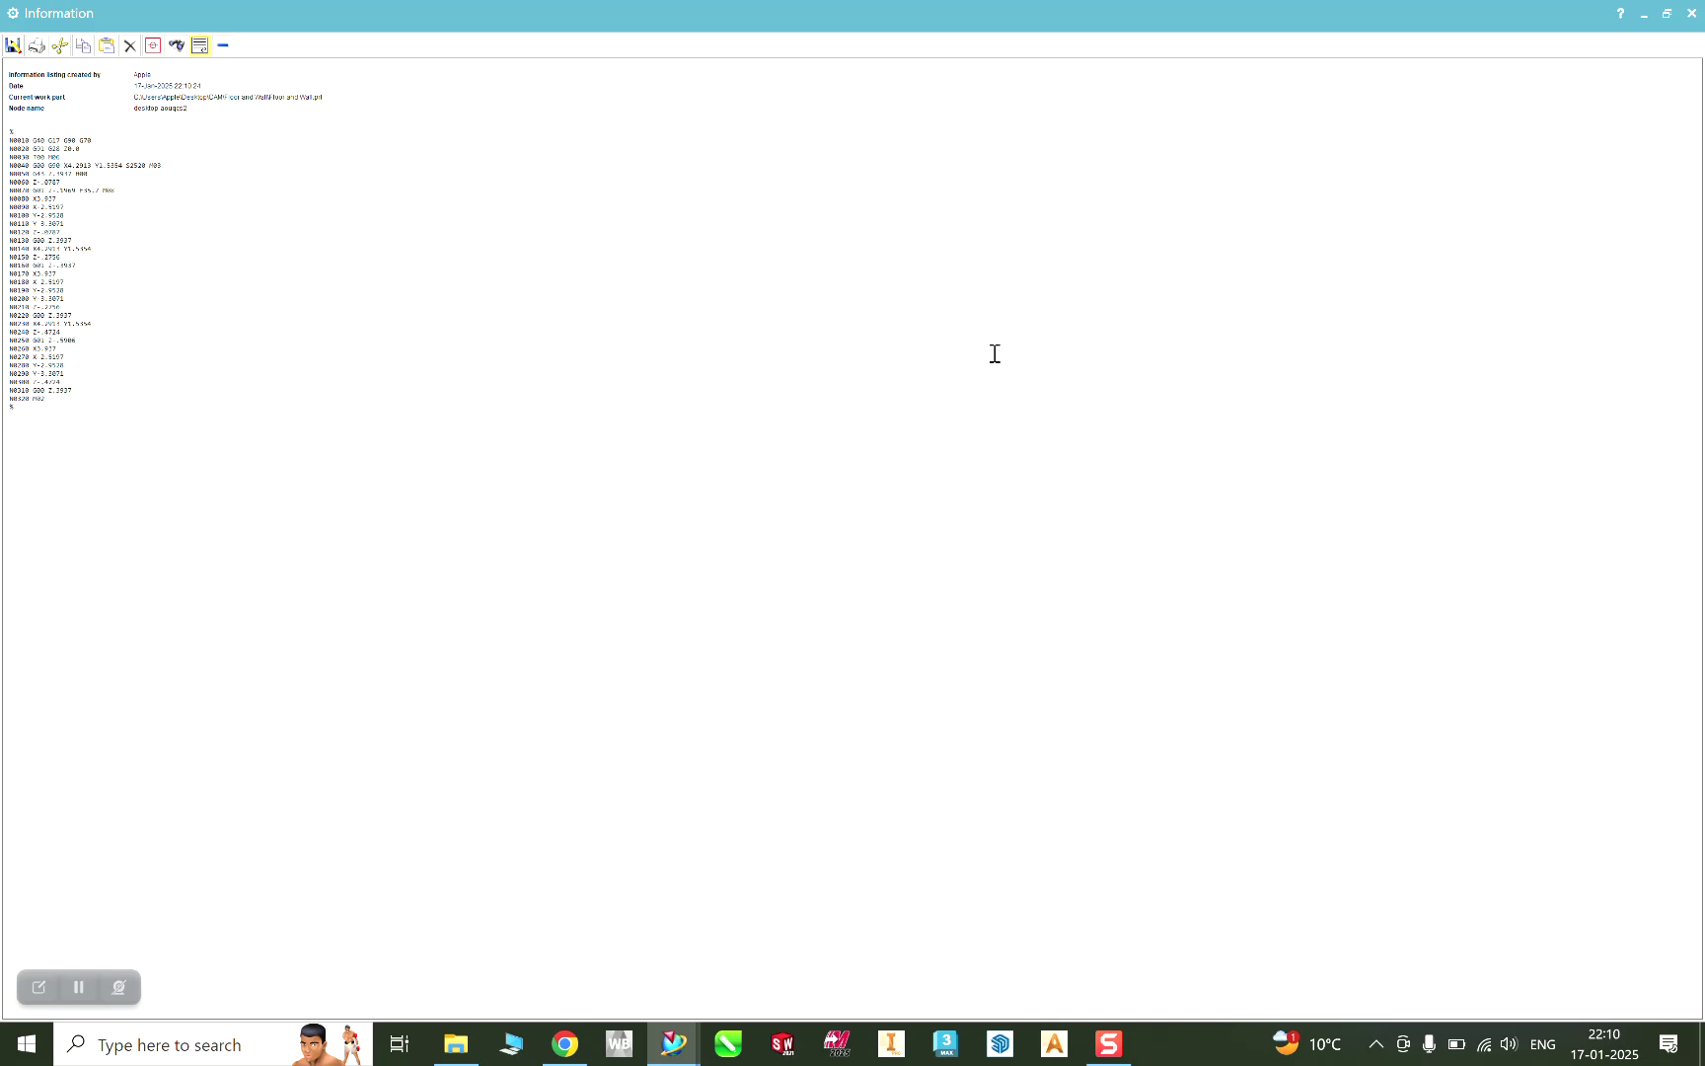
{"action": "left_click", "coordinate": [1691, 13]}
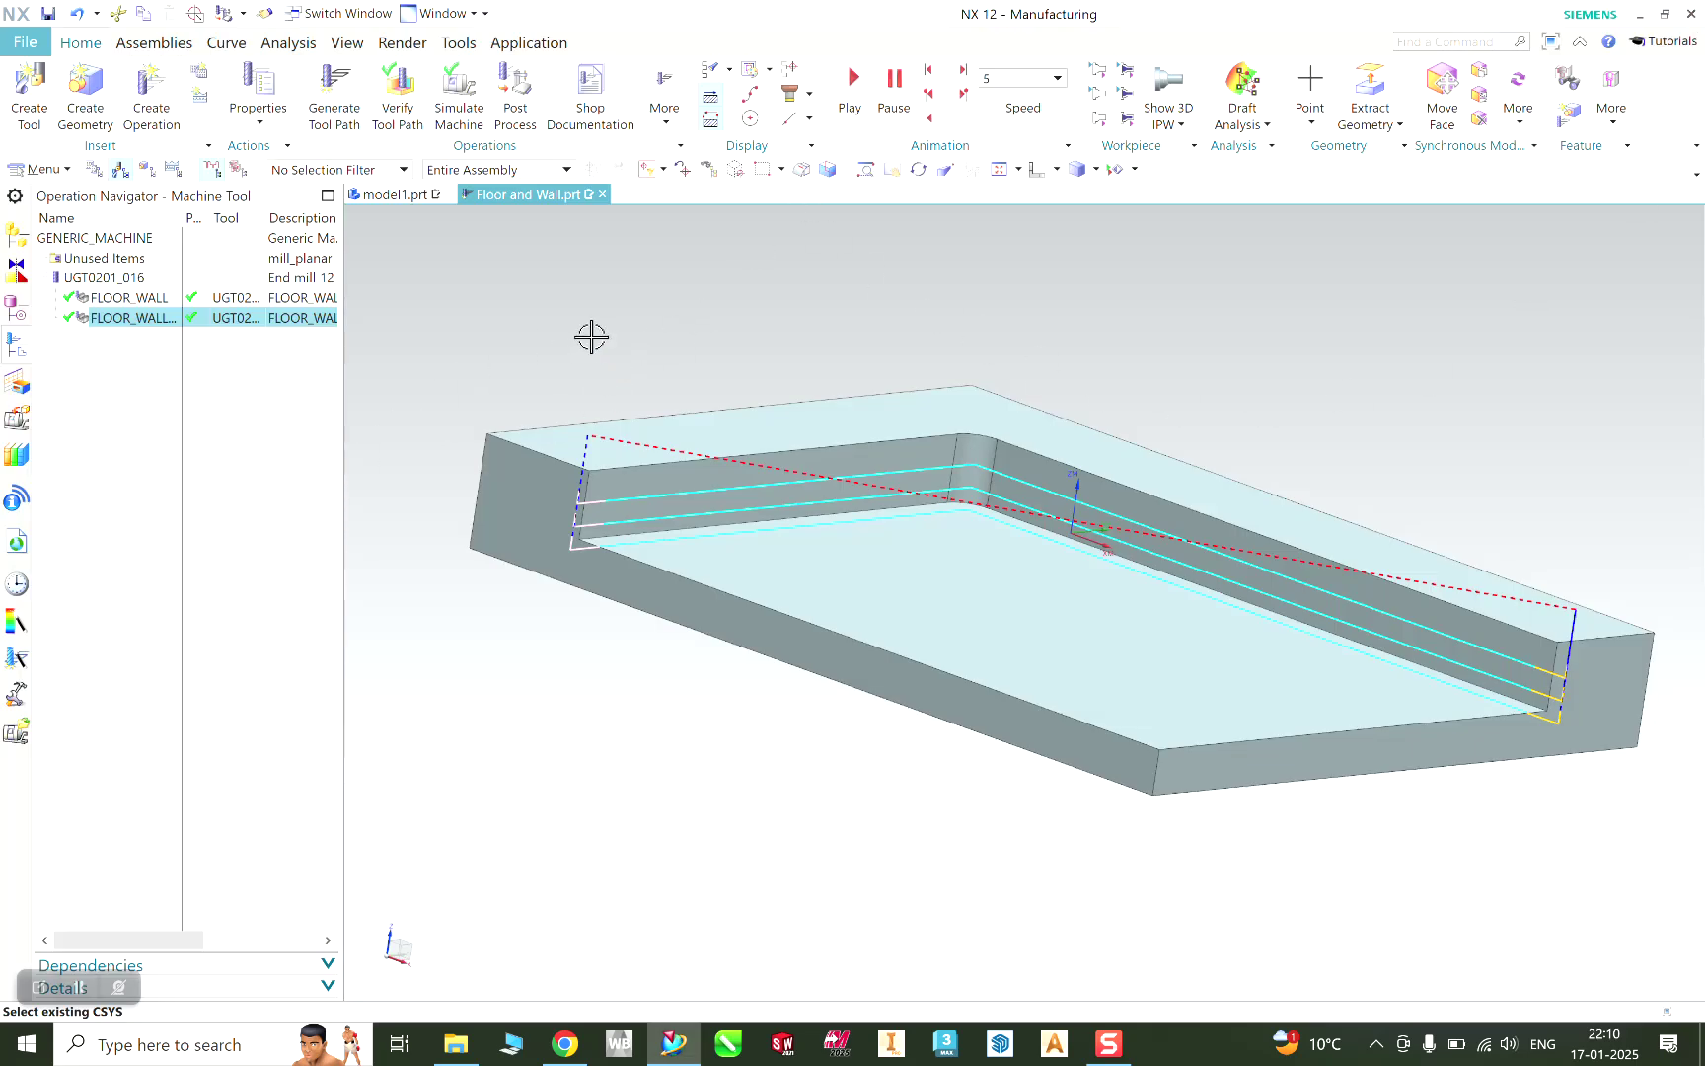
Step: Set up a machine simulation of both FLOOR_WALL operations with Material Removal enabled and speed 2
{"action": "mouse_move", "coordinate": [590, 334]}
{"action": "middle_mouse_down"}
{"action": "mouse_move", "coordinate": [545, 351]}
{"action": "mouse_move", "coordinate": [588, 336]}
{"action": "middle_mouse_up"}
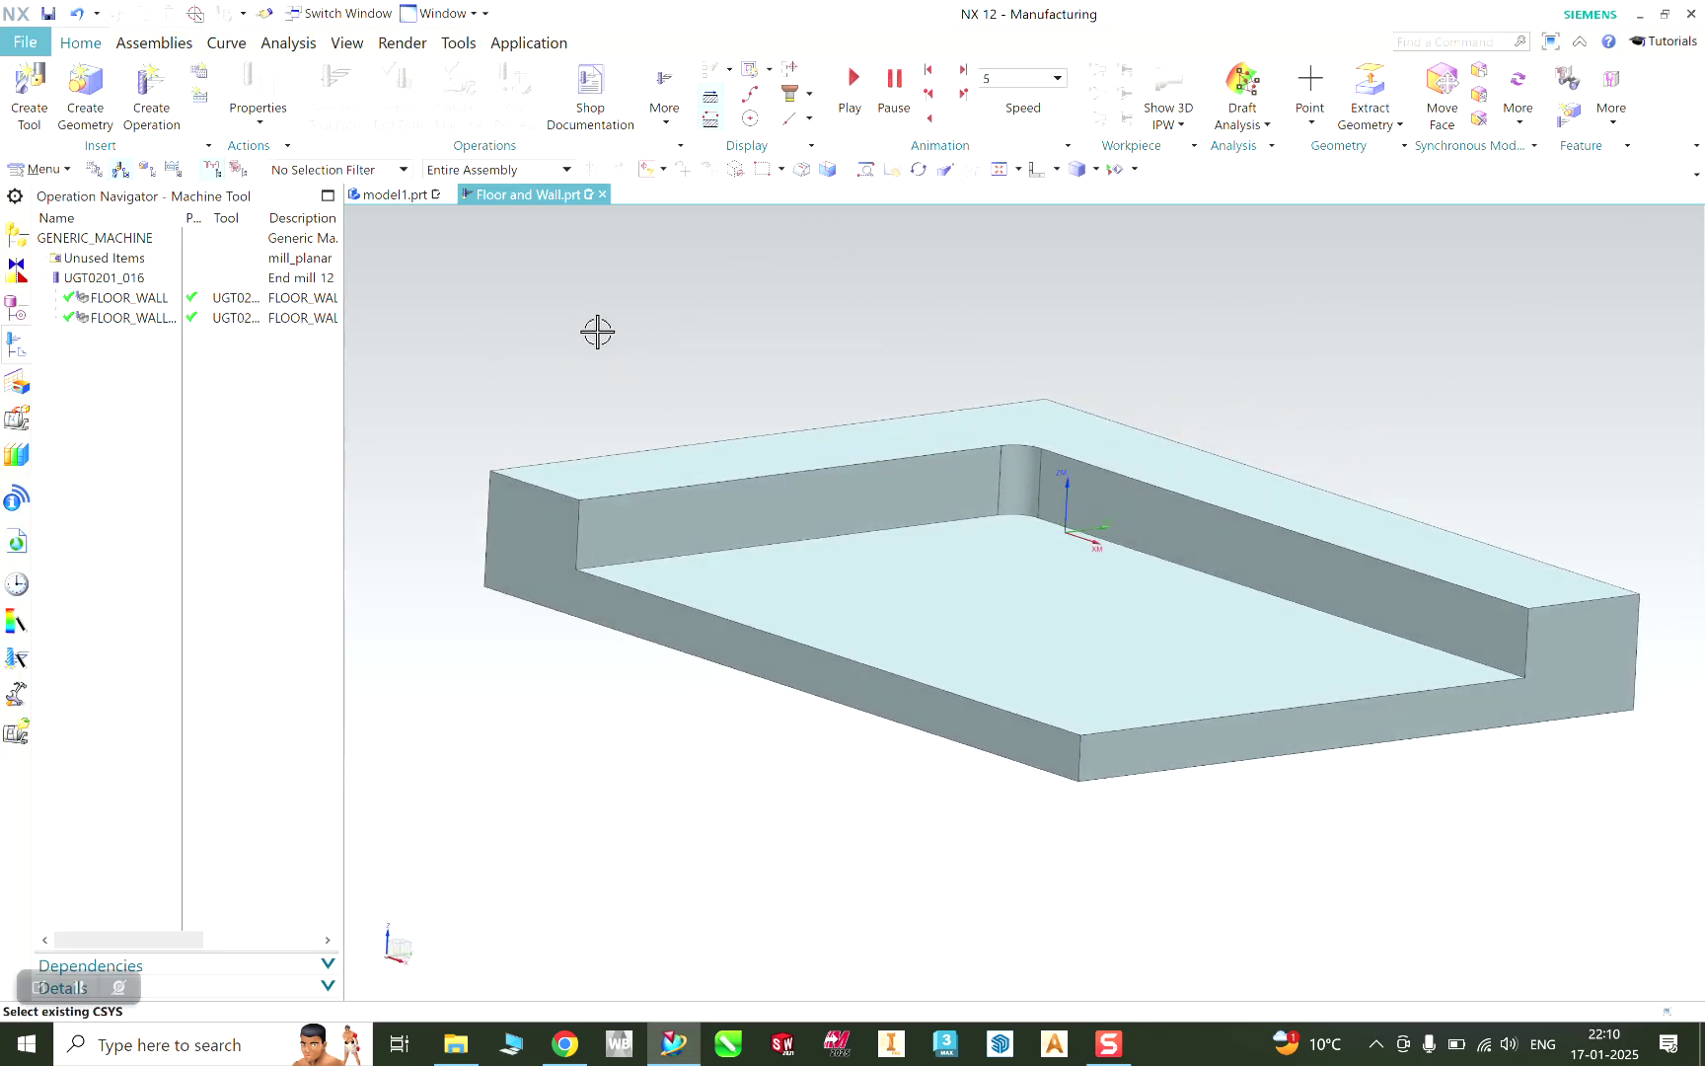
{"action": "left_click", "coordinate": [138, 298]}
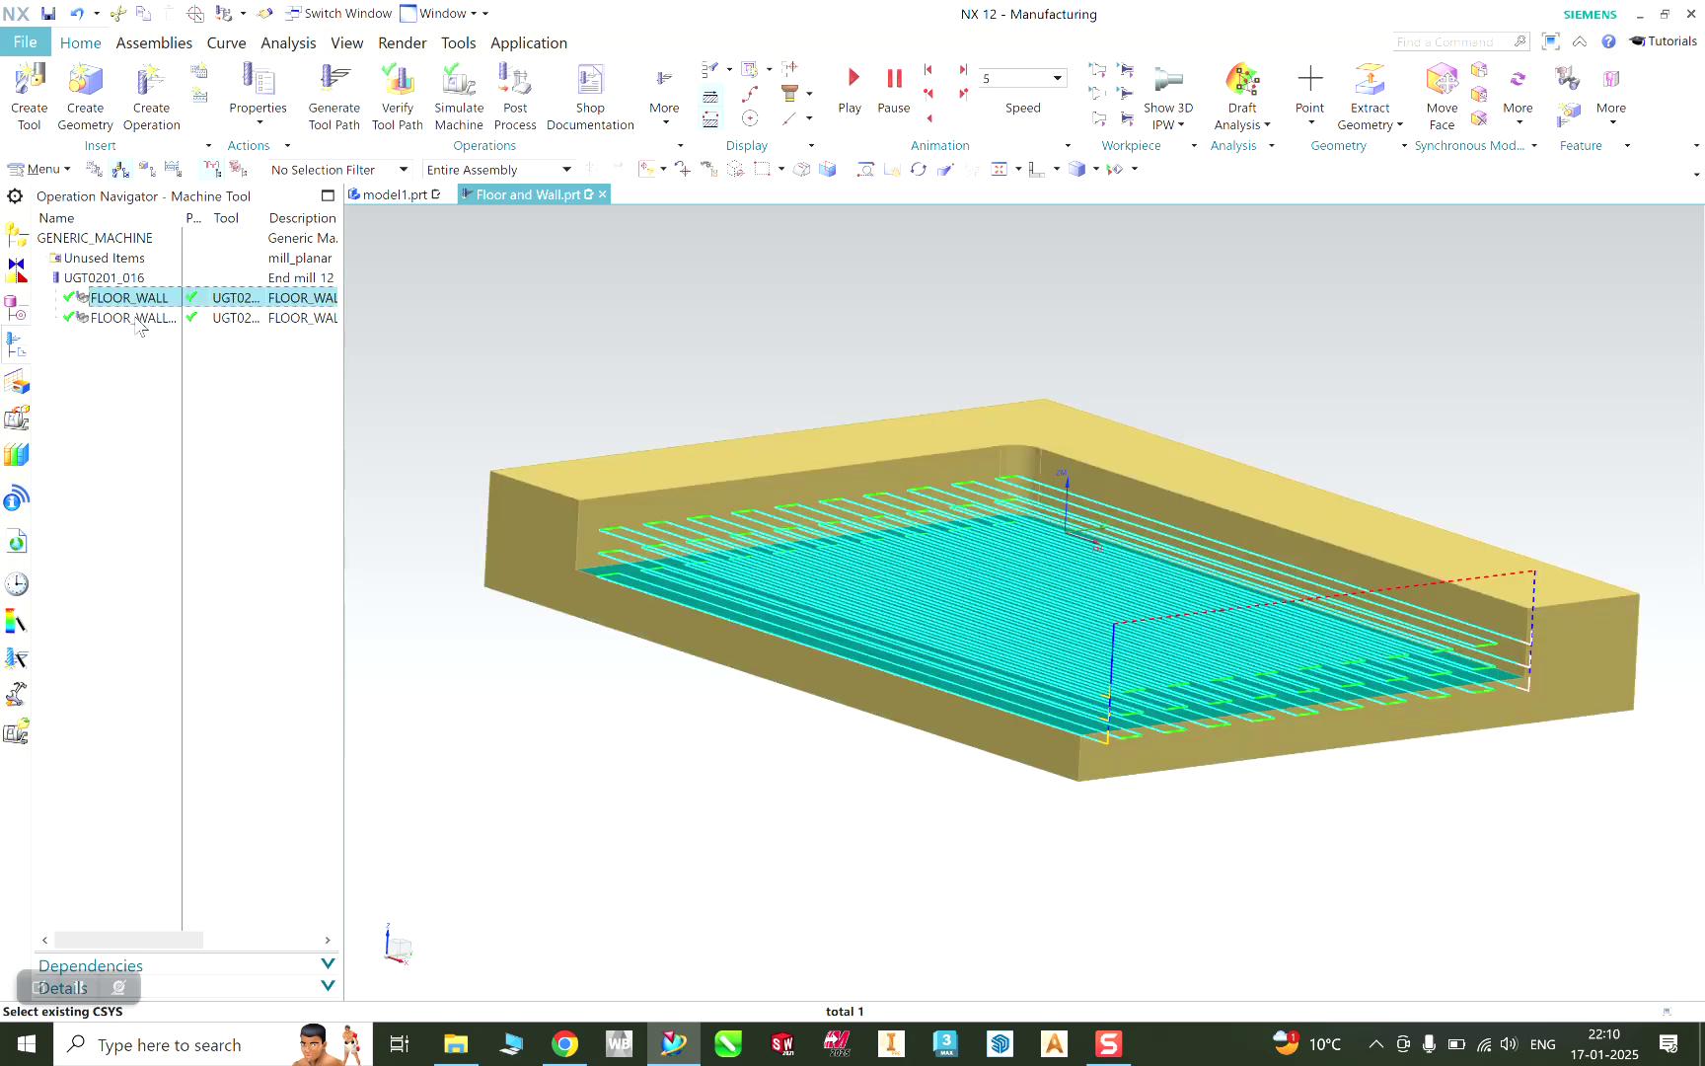
{"action": "left_click", "coordinate": [146, 318], "text": "shift"}
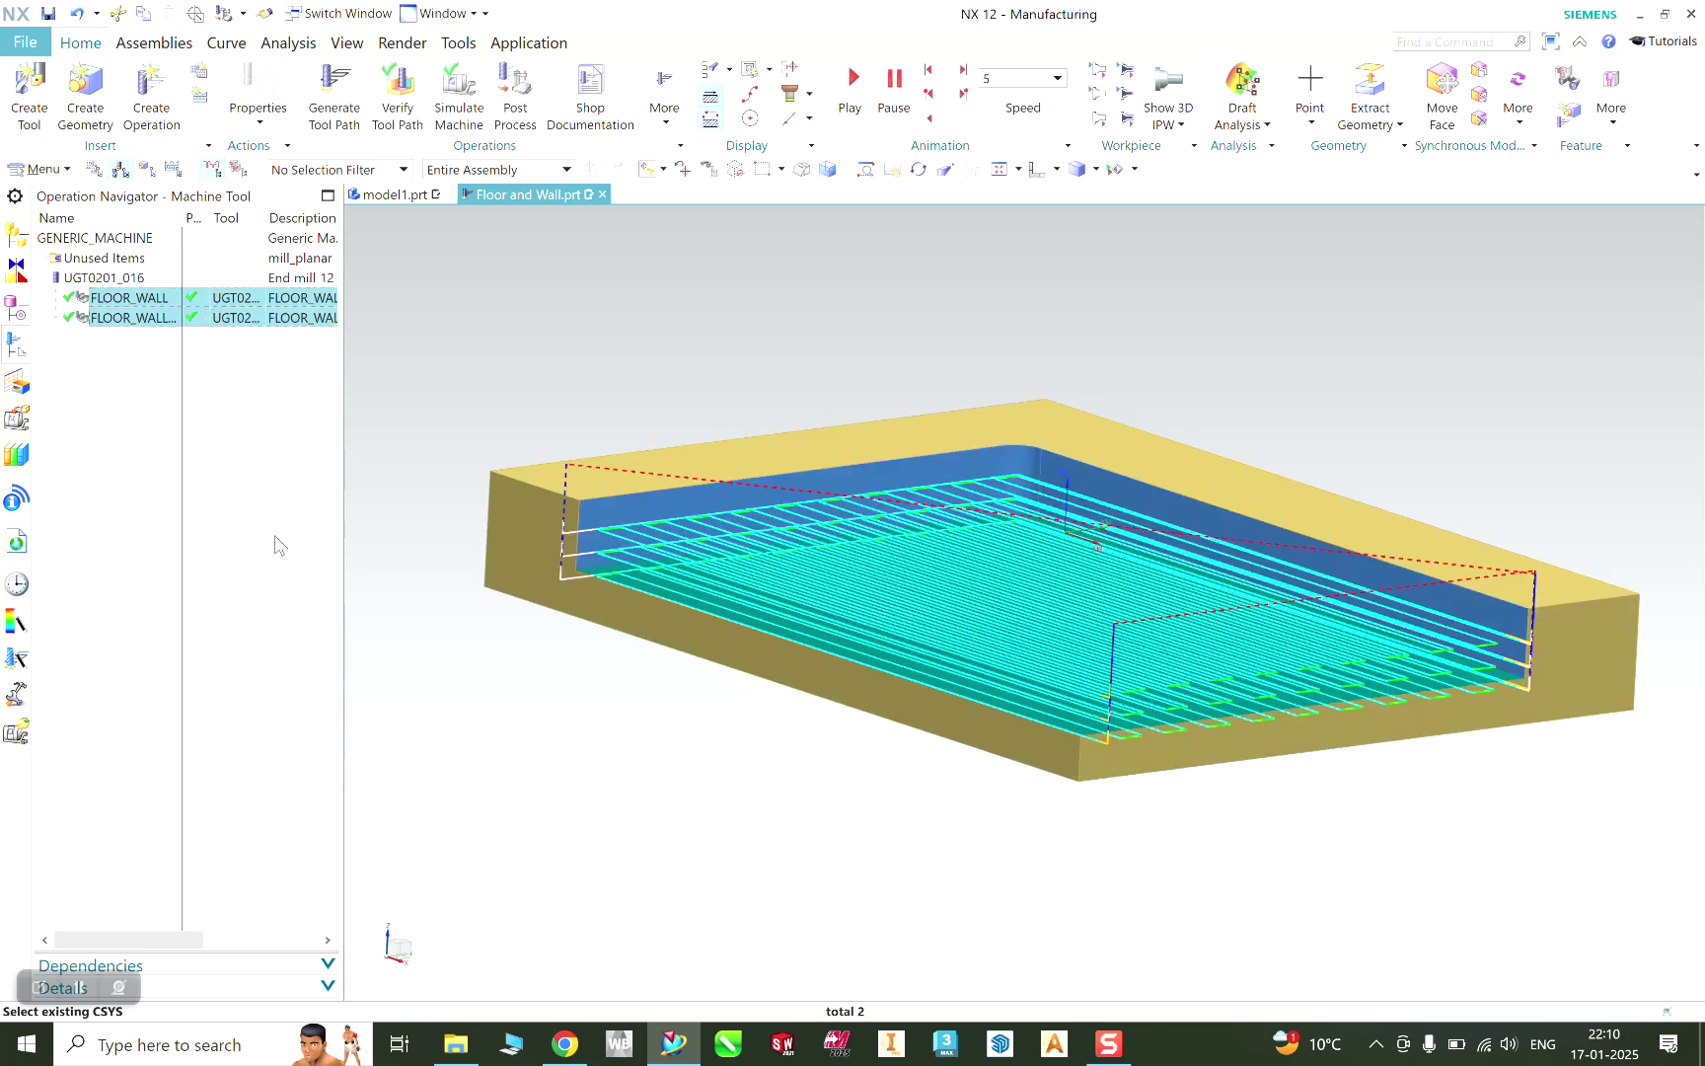
{"action": "left_click", "coordinate": [459, 89]}
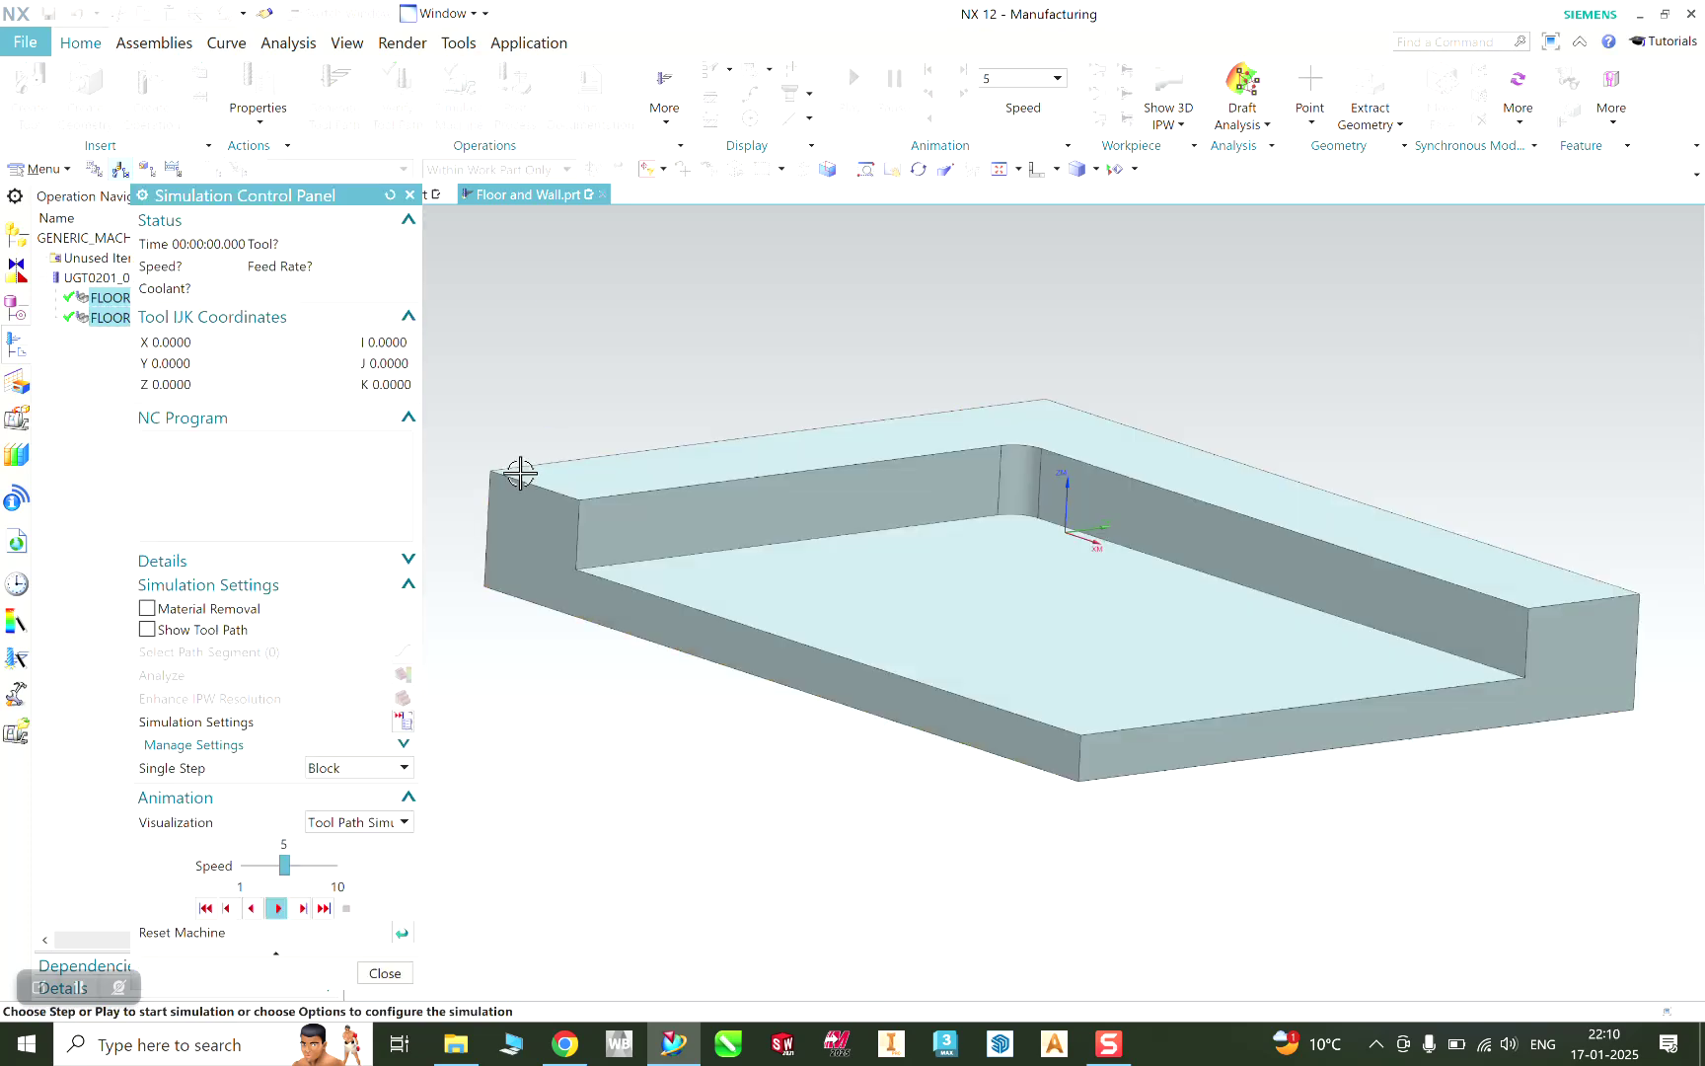
{"action": "left_click", "coordinate": [209, 610]}
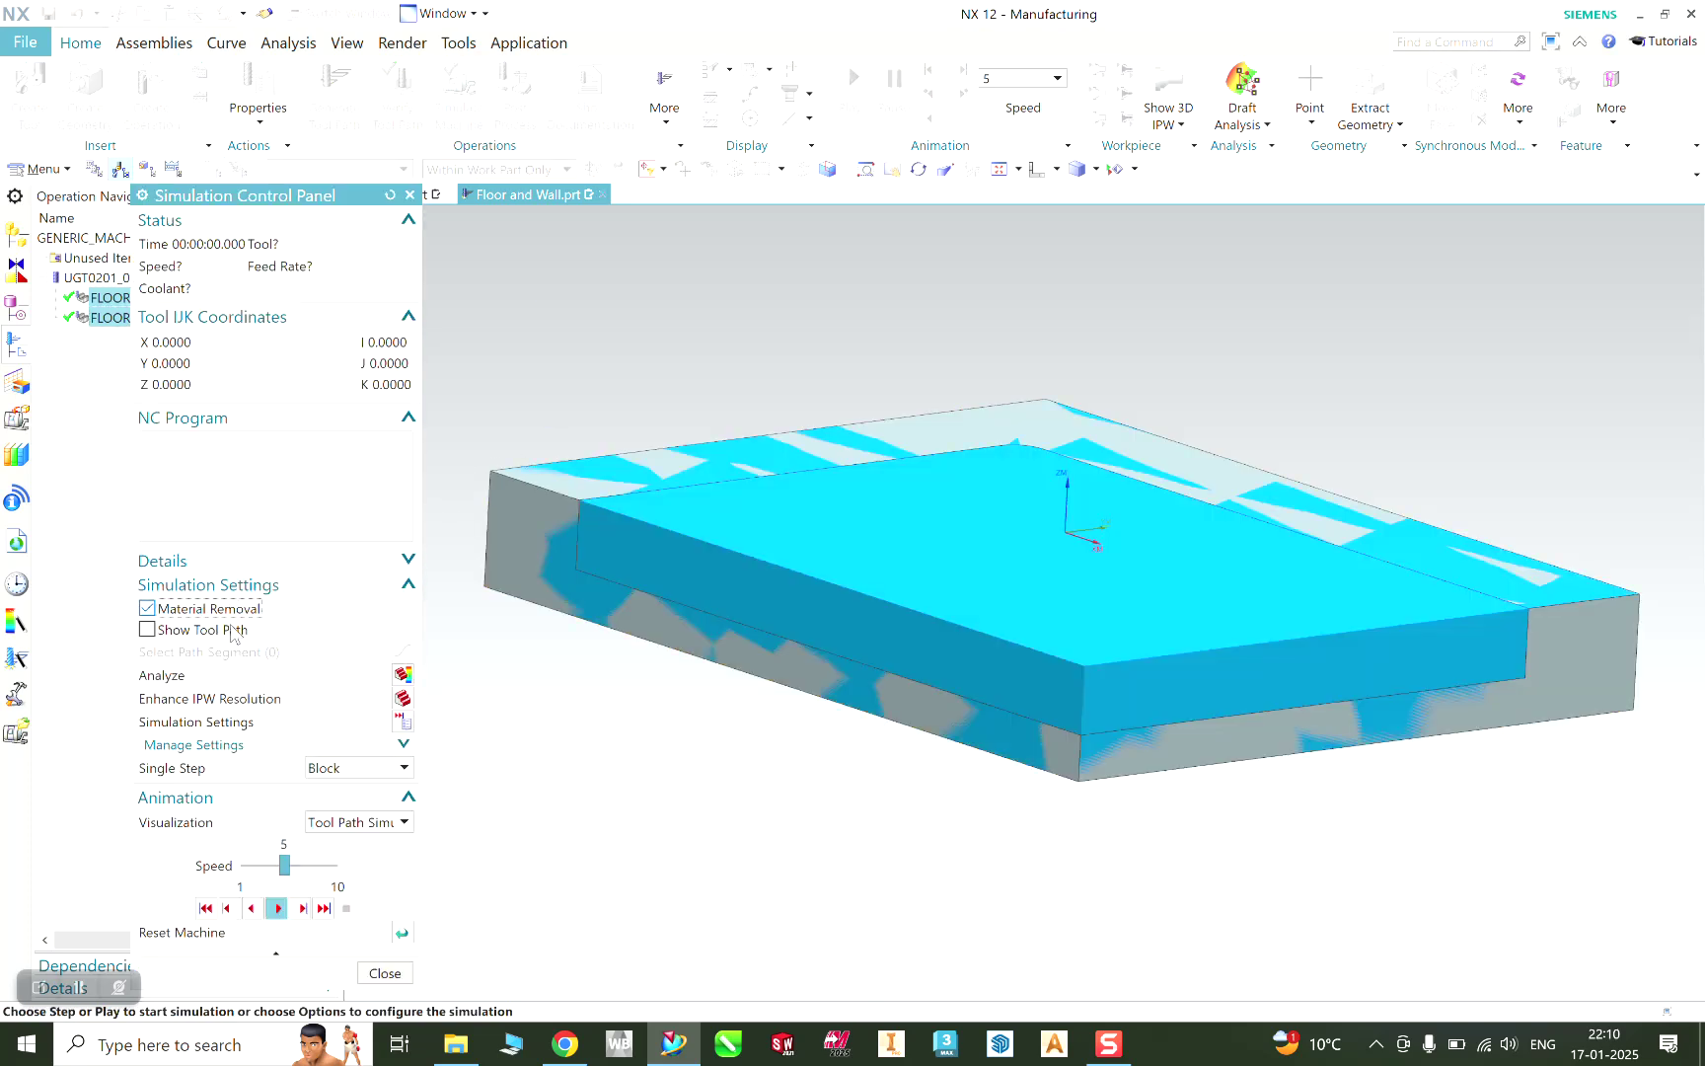
{"action": "mouse_move", "coordinate": [719, 746]}
{"action": "middle_mouse_down"}
{"action": "mouse_move", "coordinate": [746, 765]}
{"action": "mouse_move", "coordinate": [729, 773]}
{"action": "middle_mouse_up"}
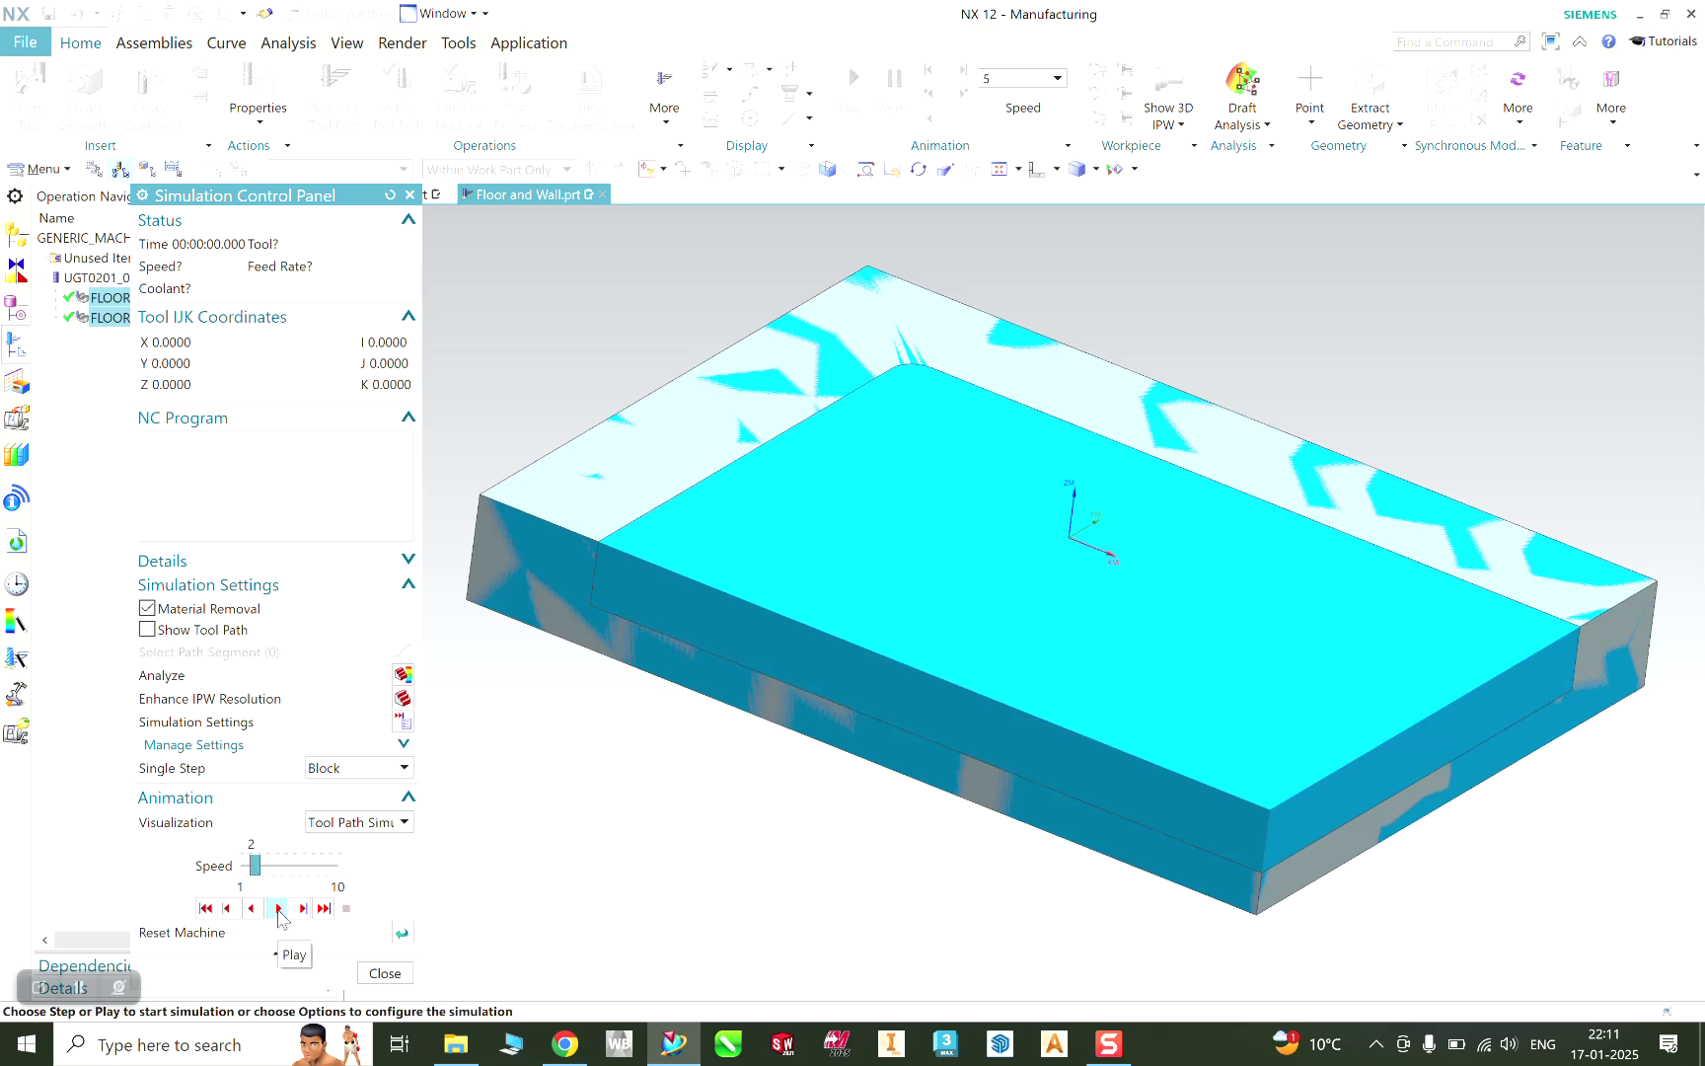
Step: Play the combined simulation to the end, raising the speed in stages to 6, and close it
{"action": "left_click", "coordinate": [279, 908]}
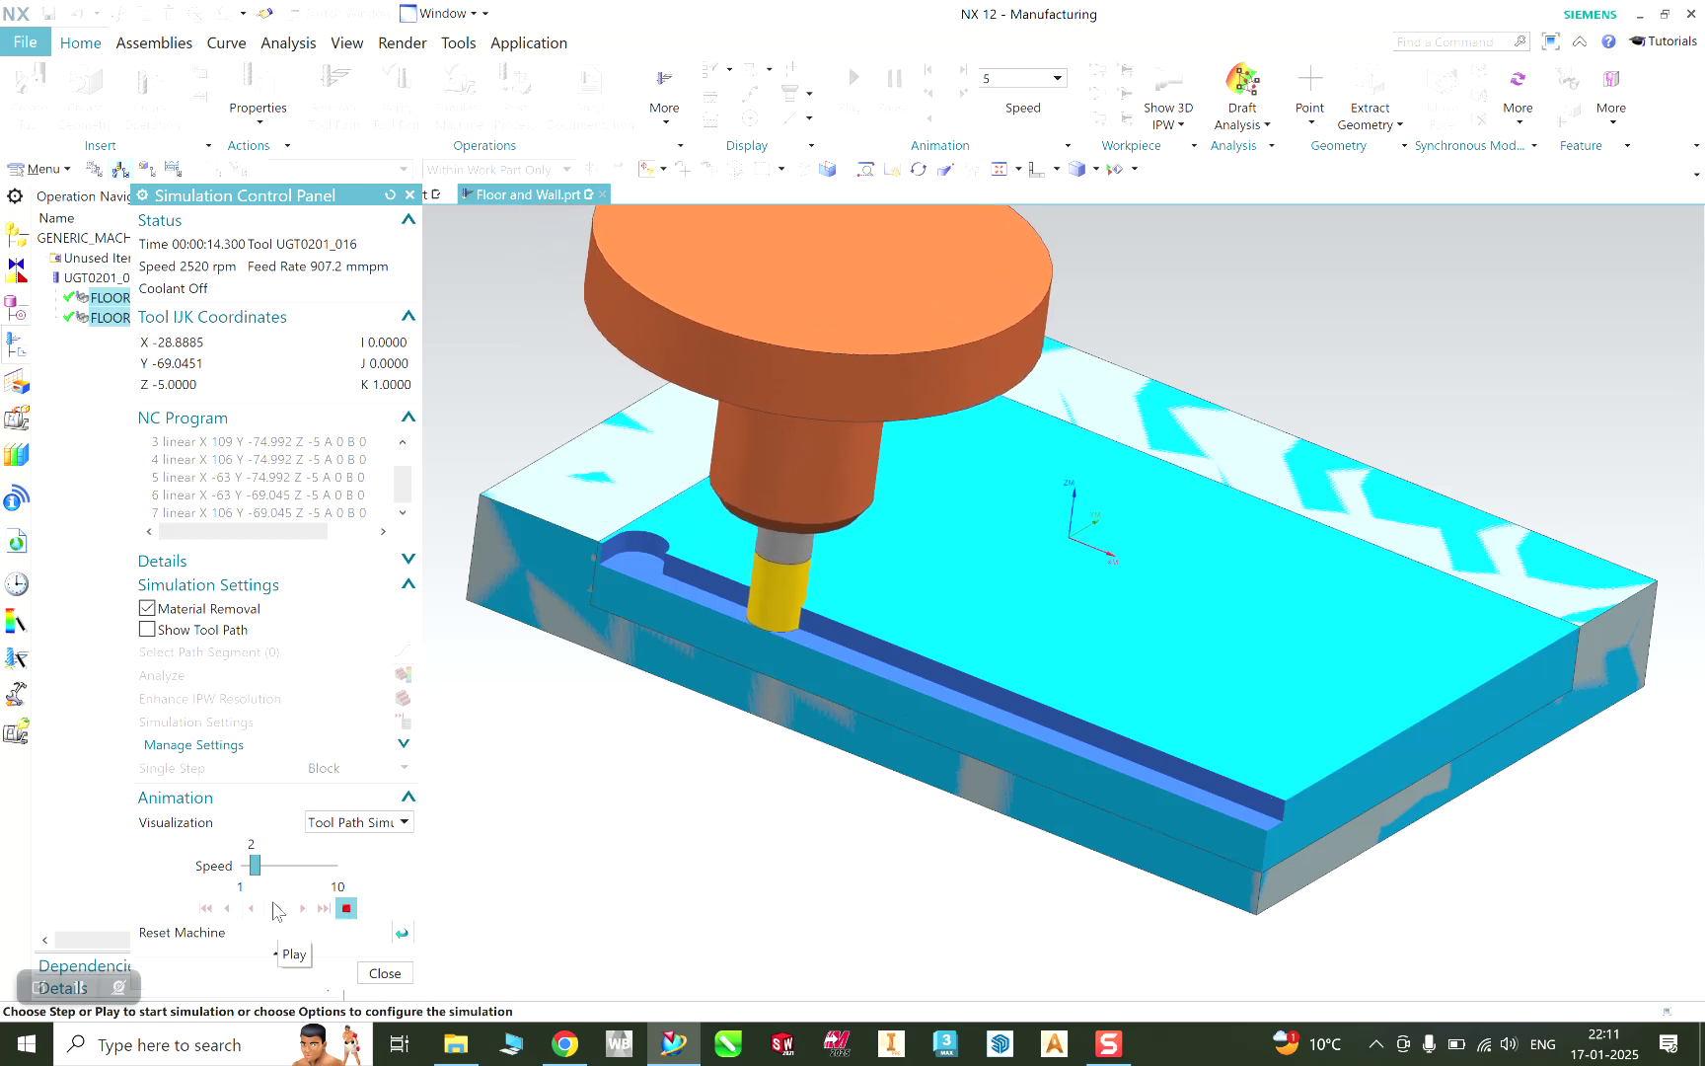
{"action": "left_click", "coordinate": [278, 866]}
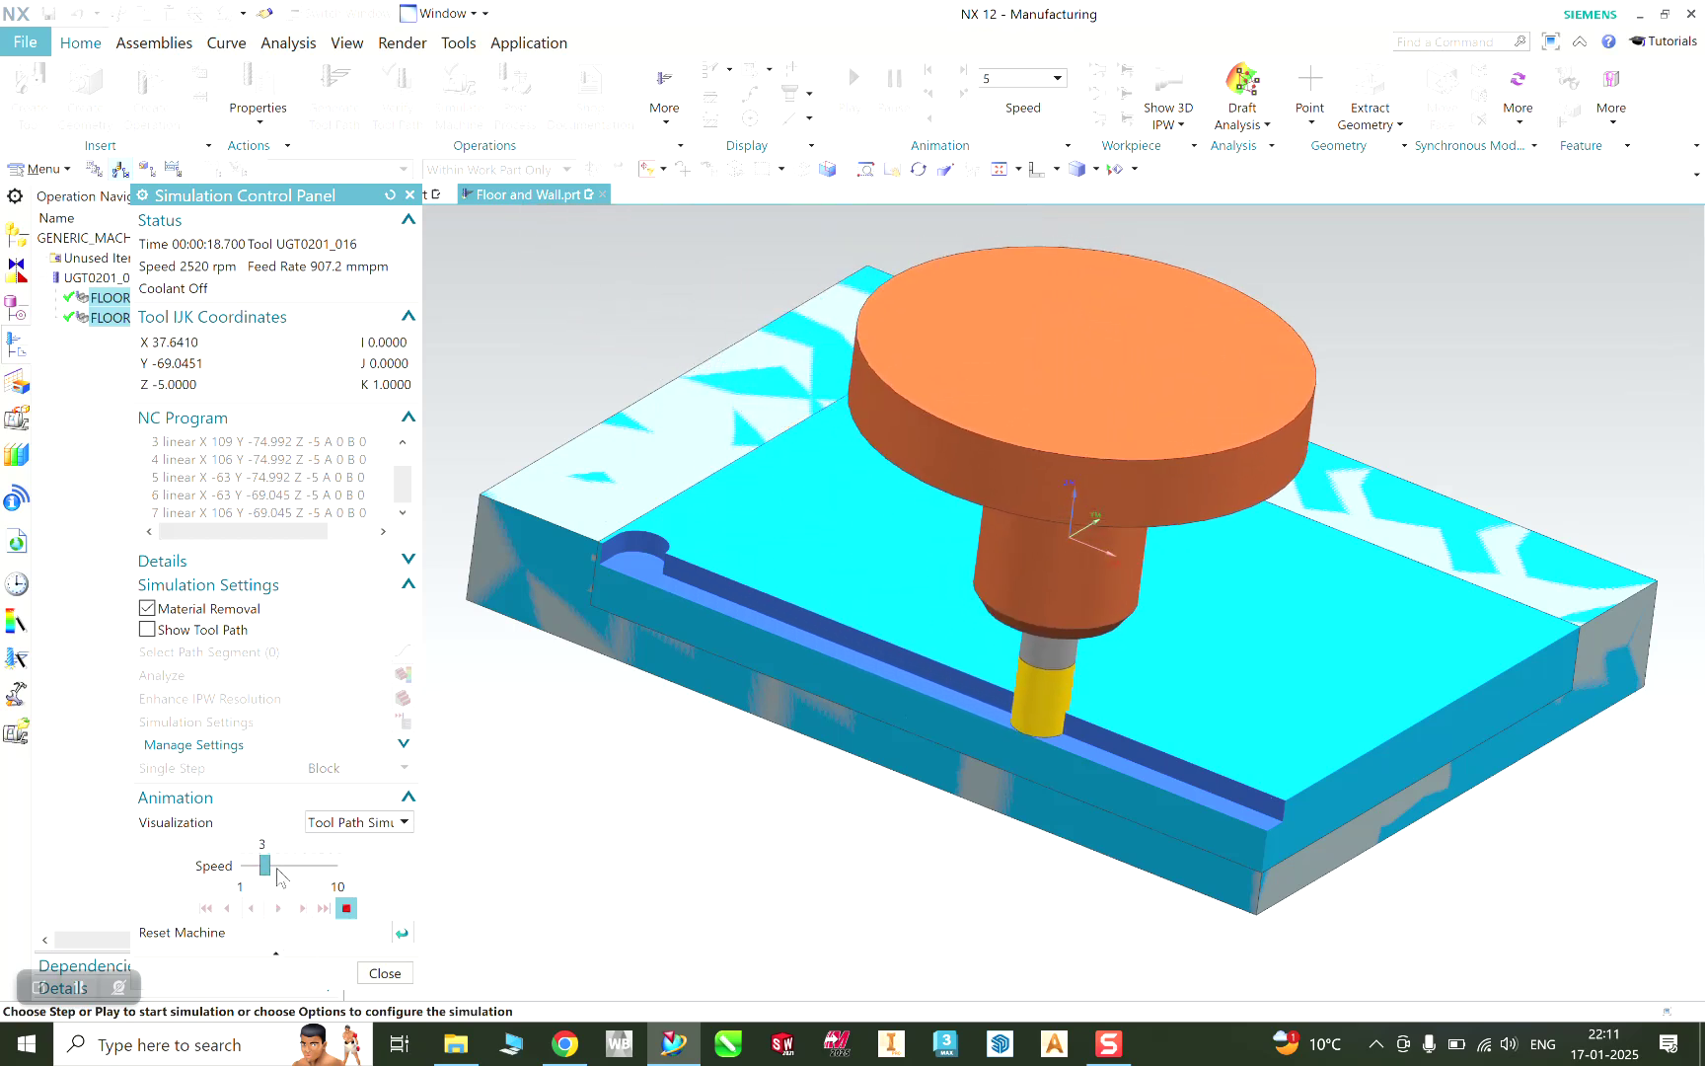
{"action": "left_click", "coordinate": [277, 869]}
{"action": "left_click", "coordinate": [284, 867]}
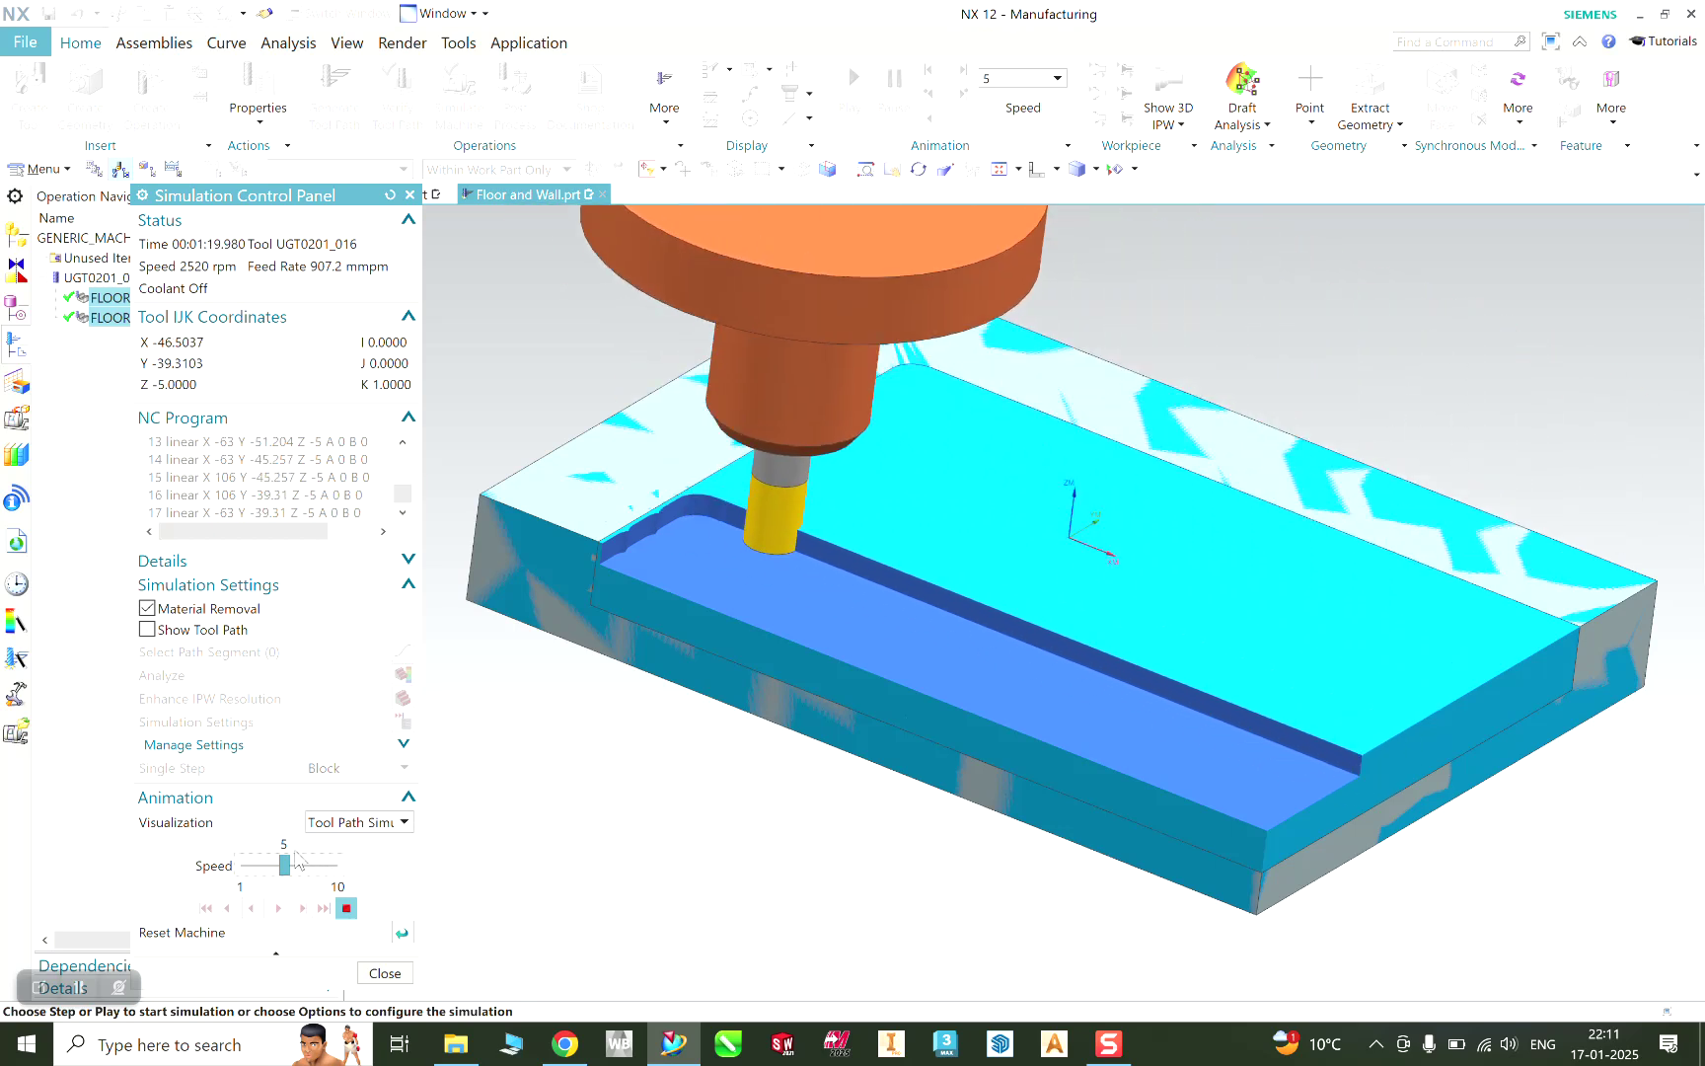
{"action": "left_click", "coordinate": [297, 864]}
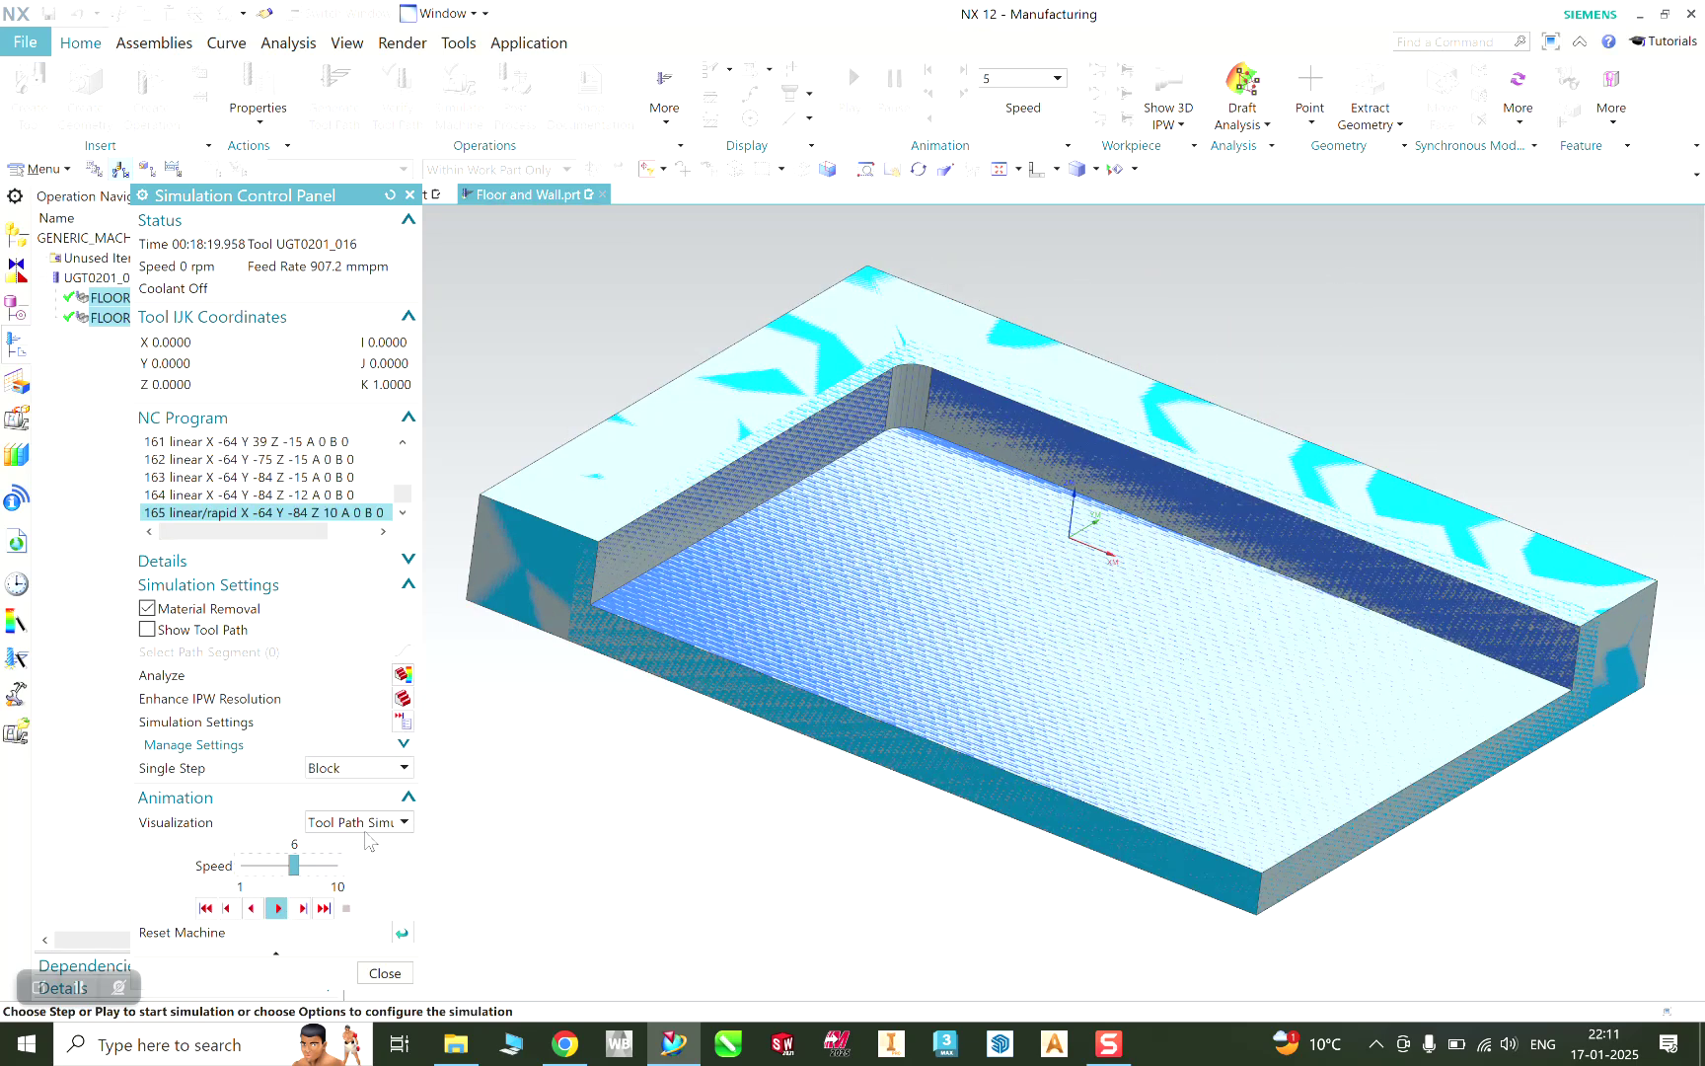
{"action": "left_click", "coordinate": [383, 974]}
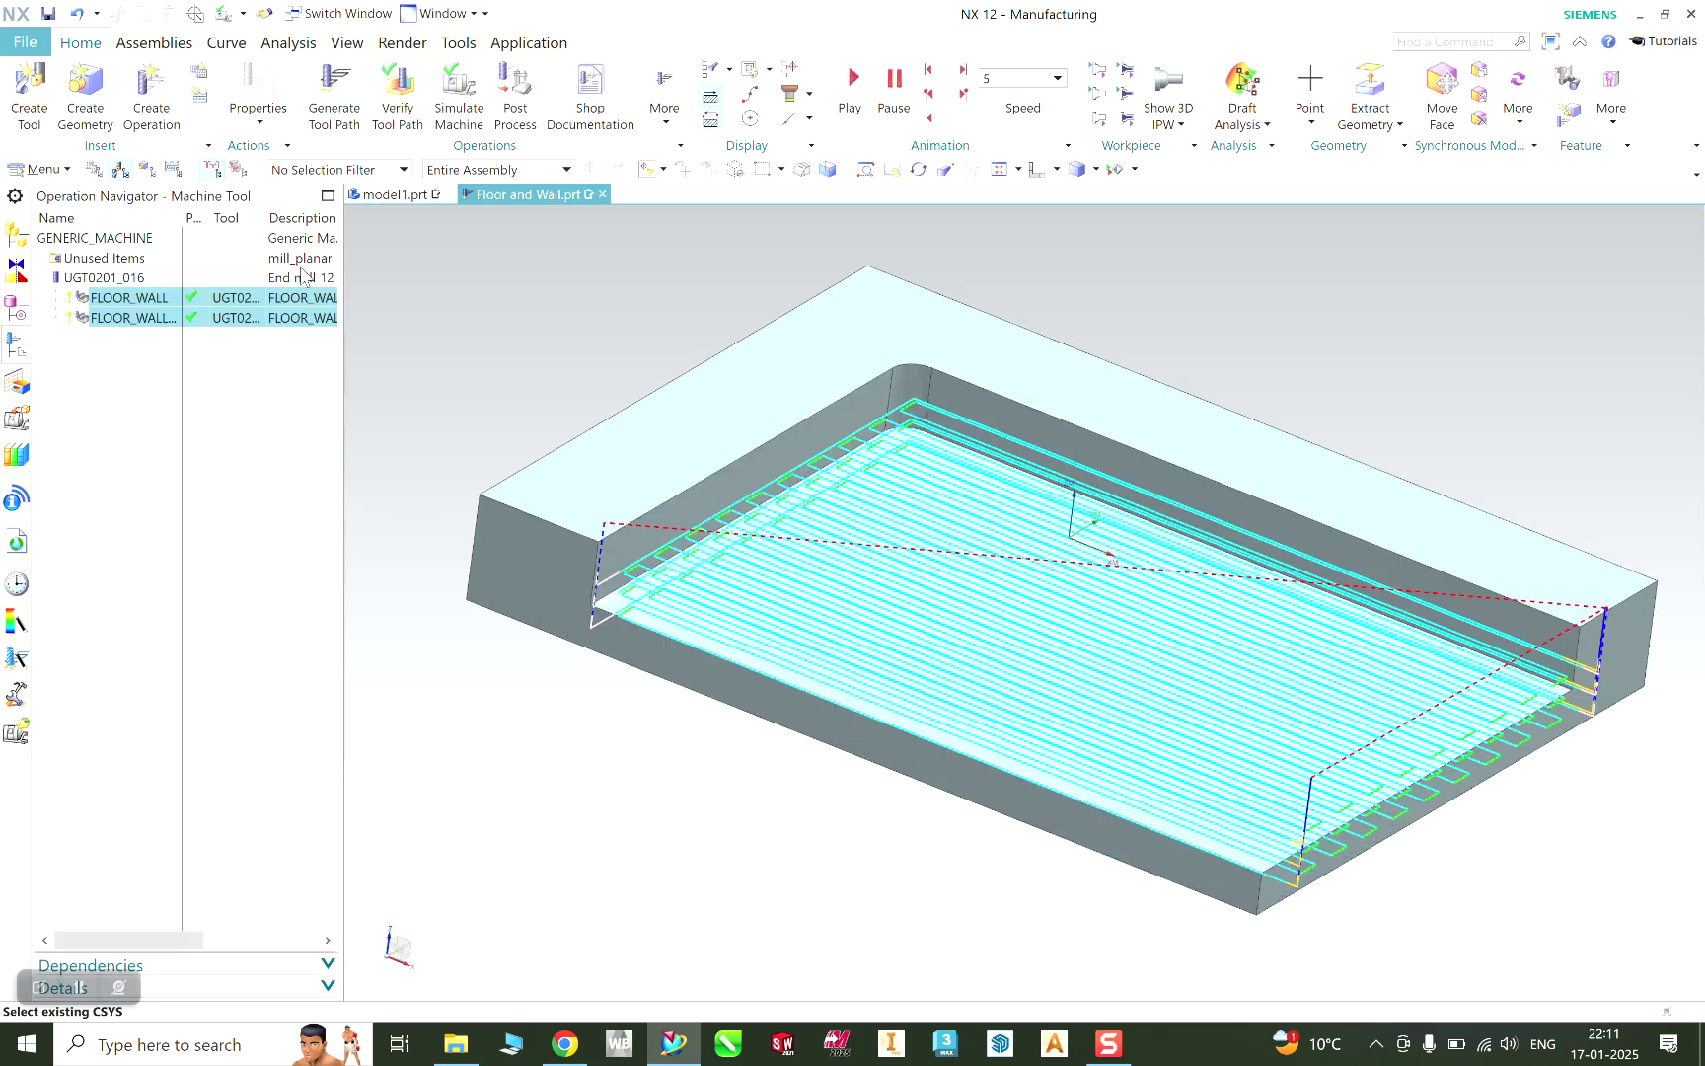
Step: Postprocess both FLOOR_WALL operations together with MILL_3_AXIS, review the combined G-code listing, and close it
{"action": "left_click", "coordinate": [515, 91]}
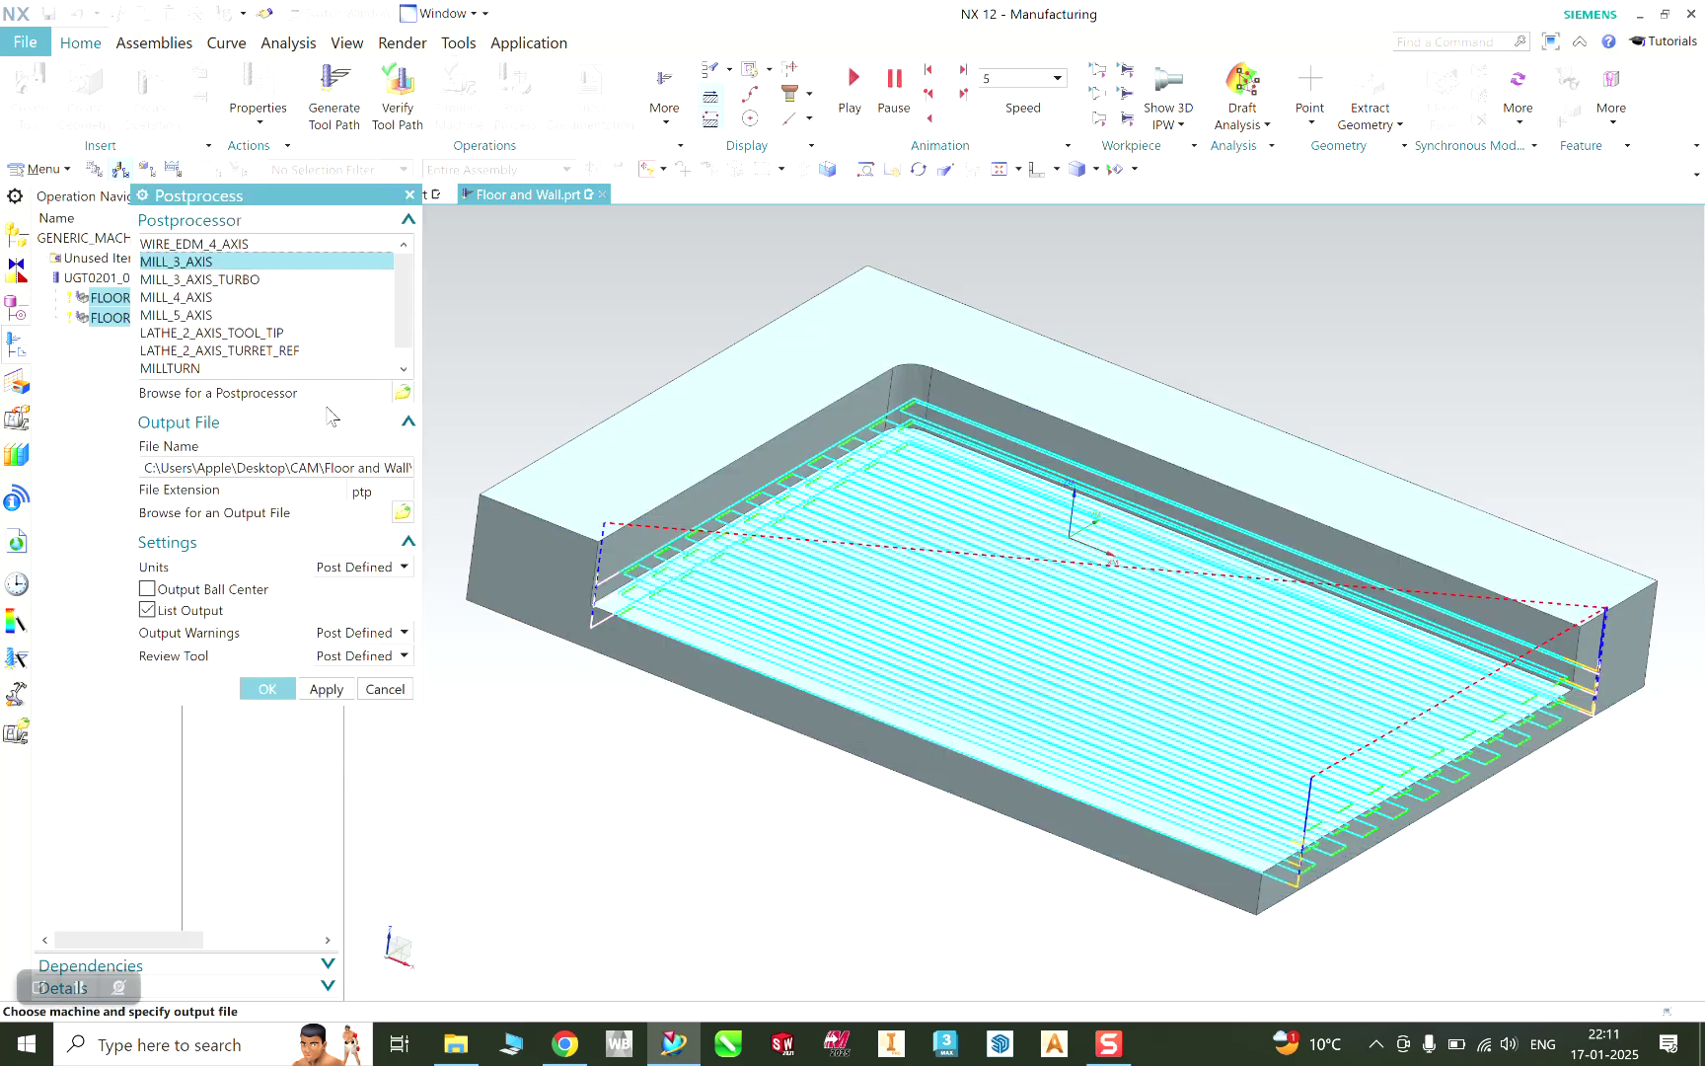
{"action": "left_click", "coordinate": [269, 689]}
{"action": "left_click", "coordinate": [702, 549]}
{"action": "left_click", "coordinate": [755, 597]}
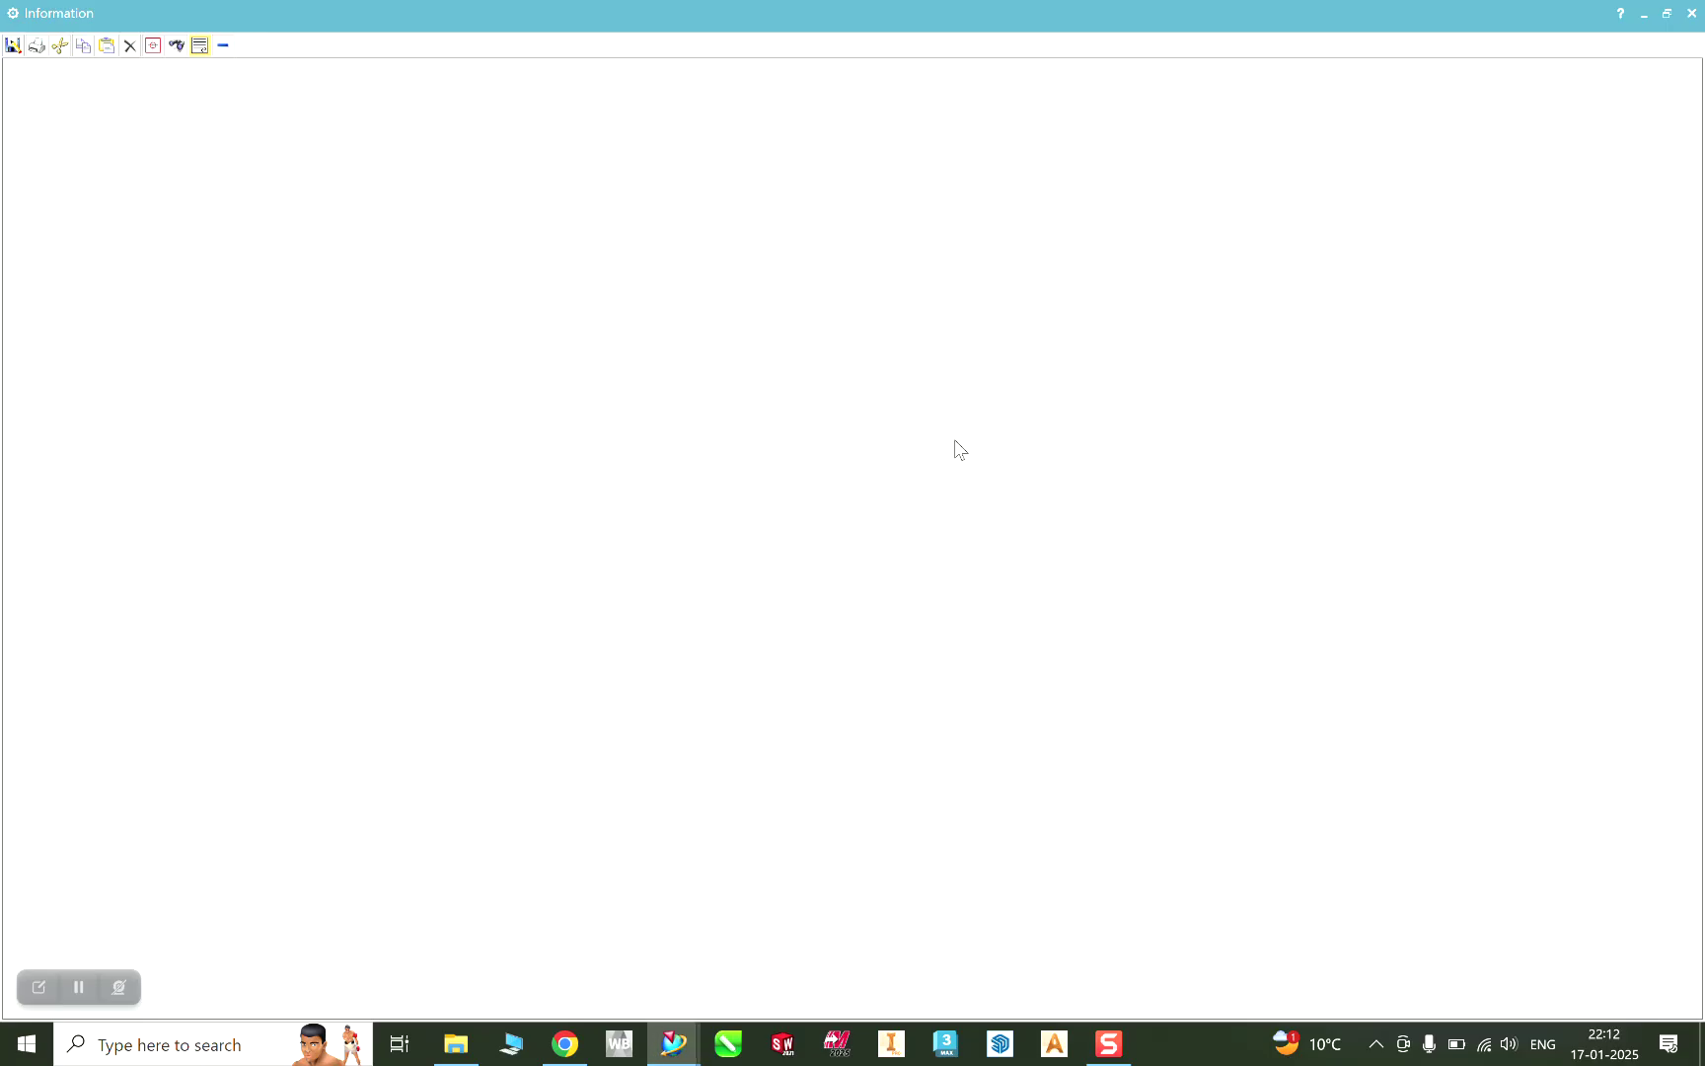
{"action": "scroll", "coordinate": [204, 477], "scroll_direction": "down", "scroll_amount": 20}
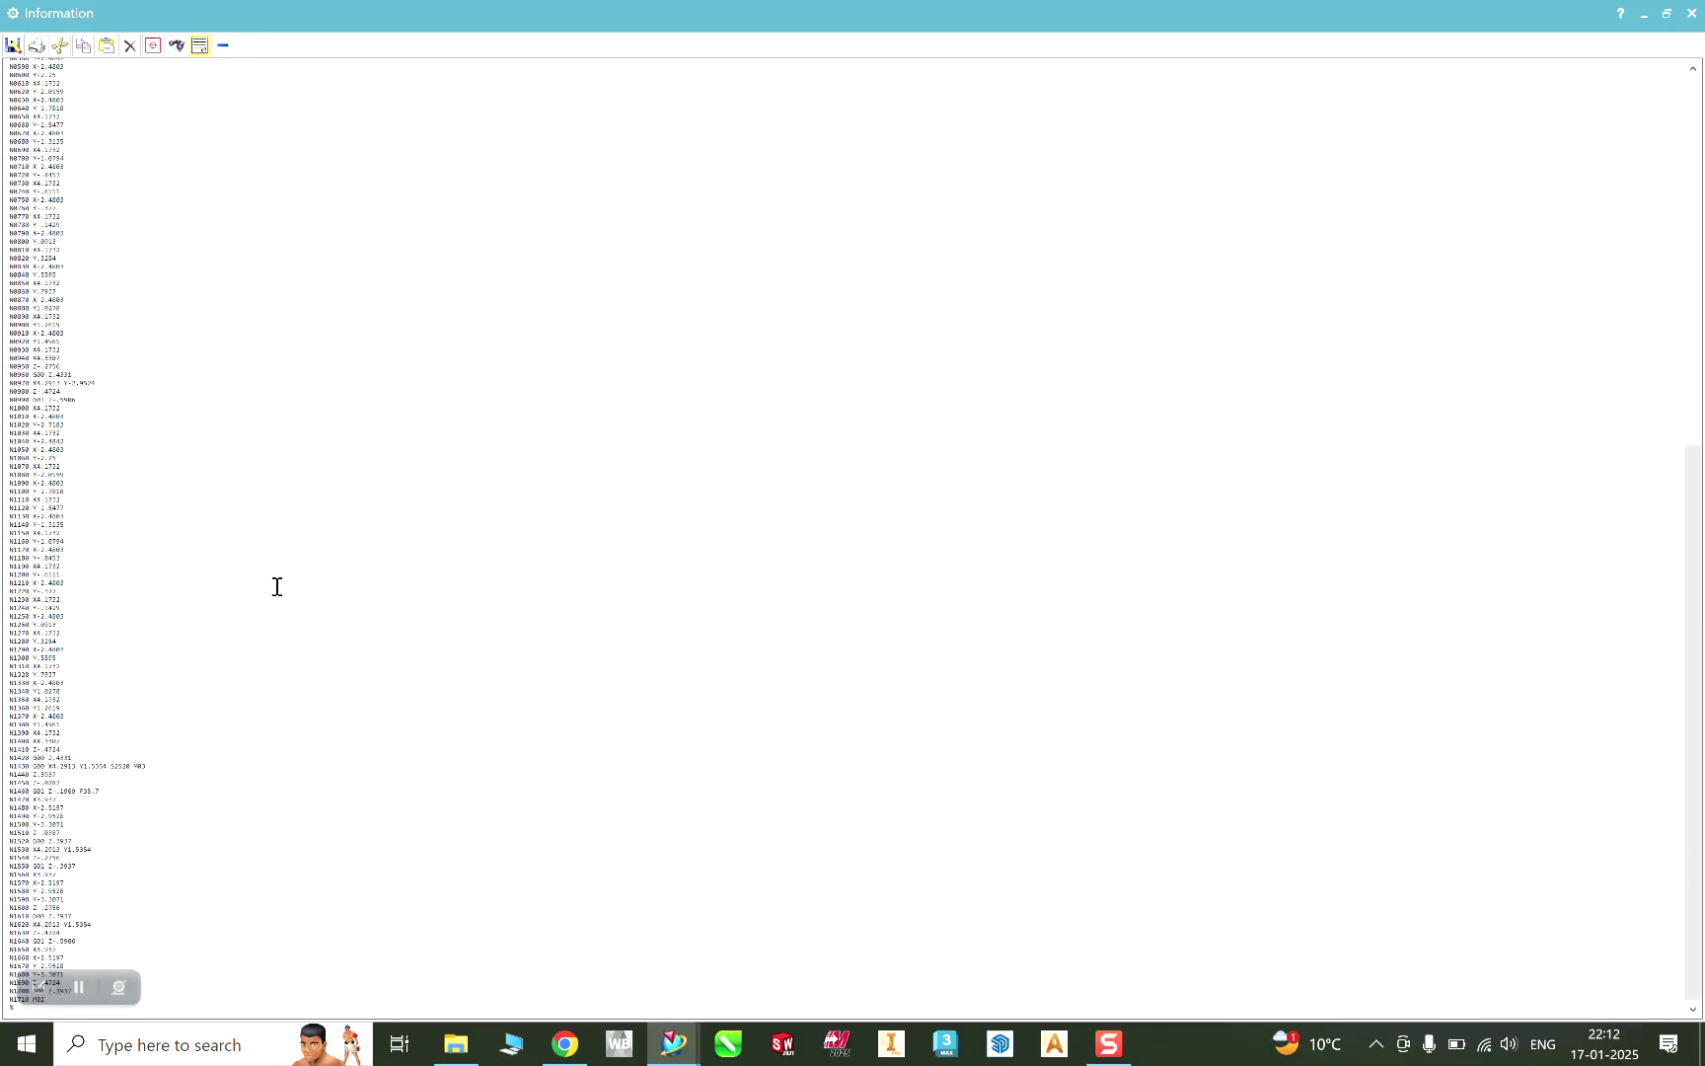
{"action": "scroll", "coordinate": [352, 614], "scroll_direction": "up", "scroll_amount": 20}
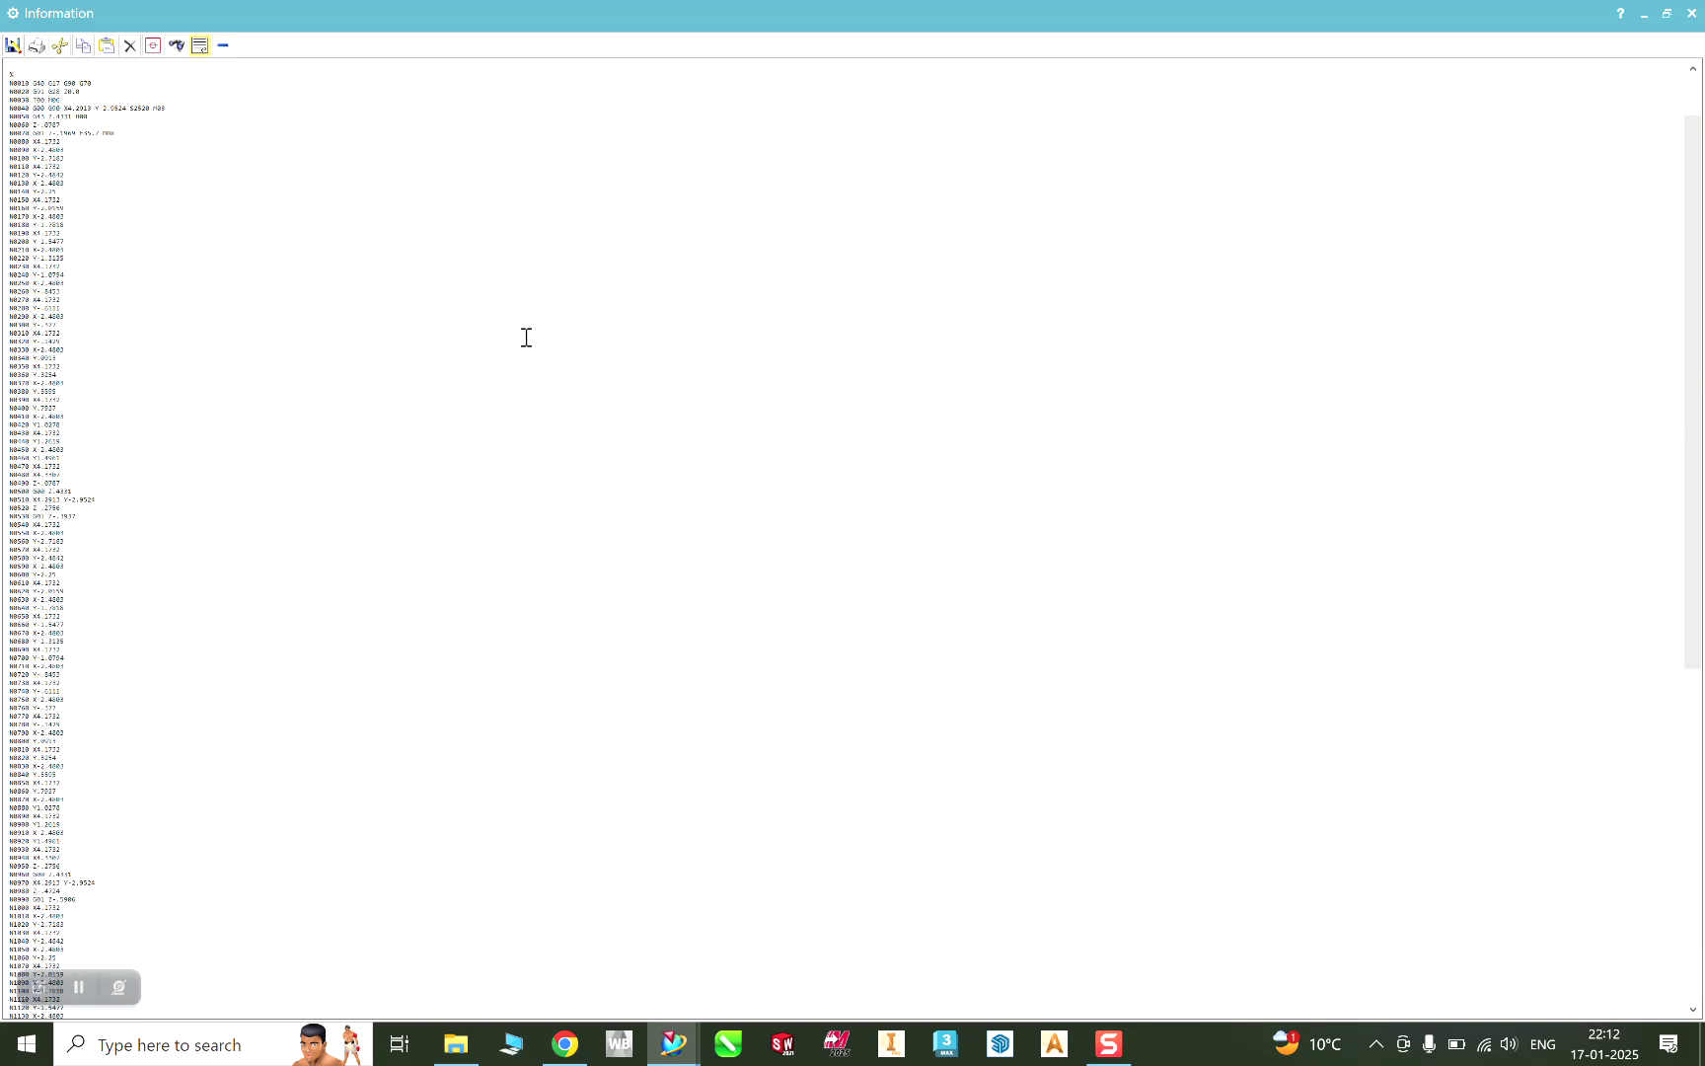
{"action": "left_click", "coordinate": [1690, 13]}
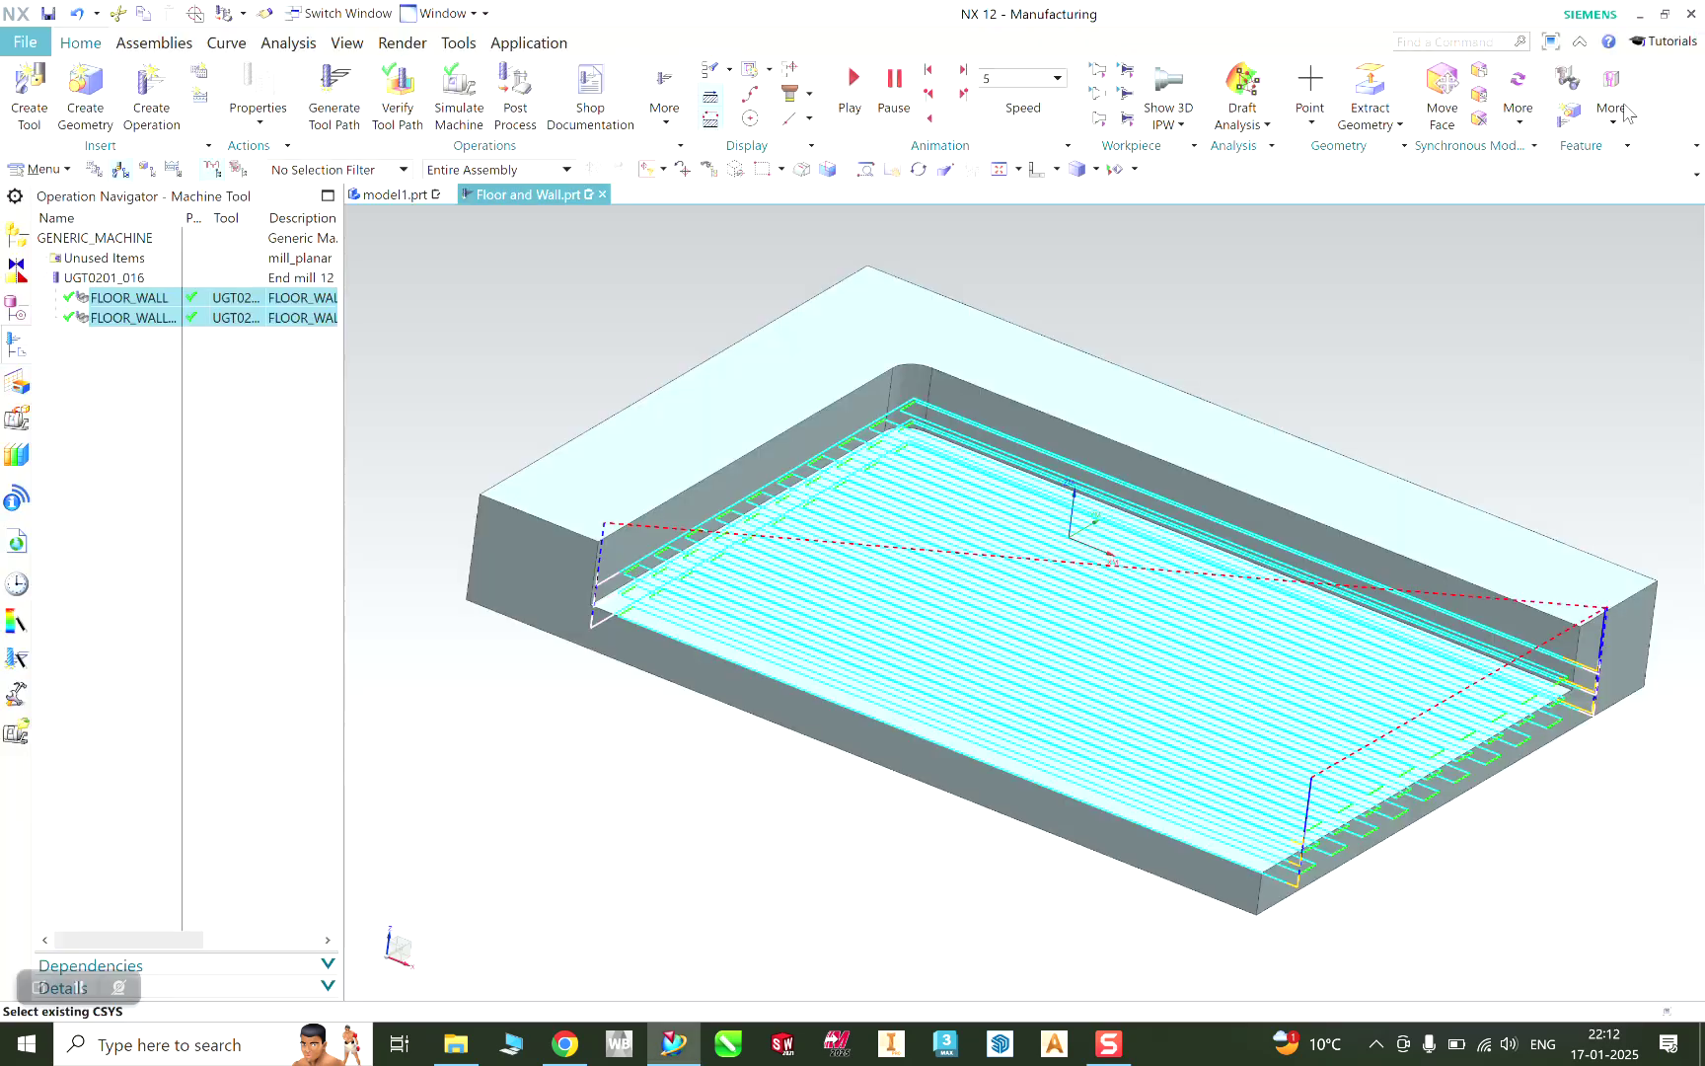
Step: Open GENERIC_MACHINE for editing and list the MILL class machines available in the machine library
{"action": "left_click", "coordinate": [449, 335]}
{"action": "left_click", "coordinate": [119, 240]}
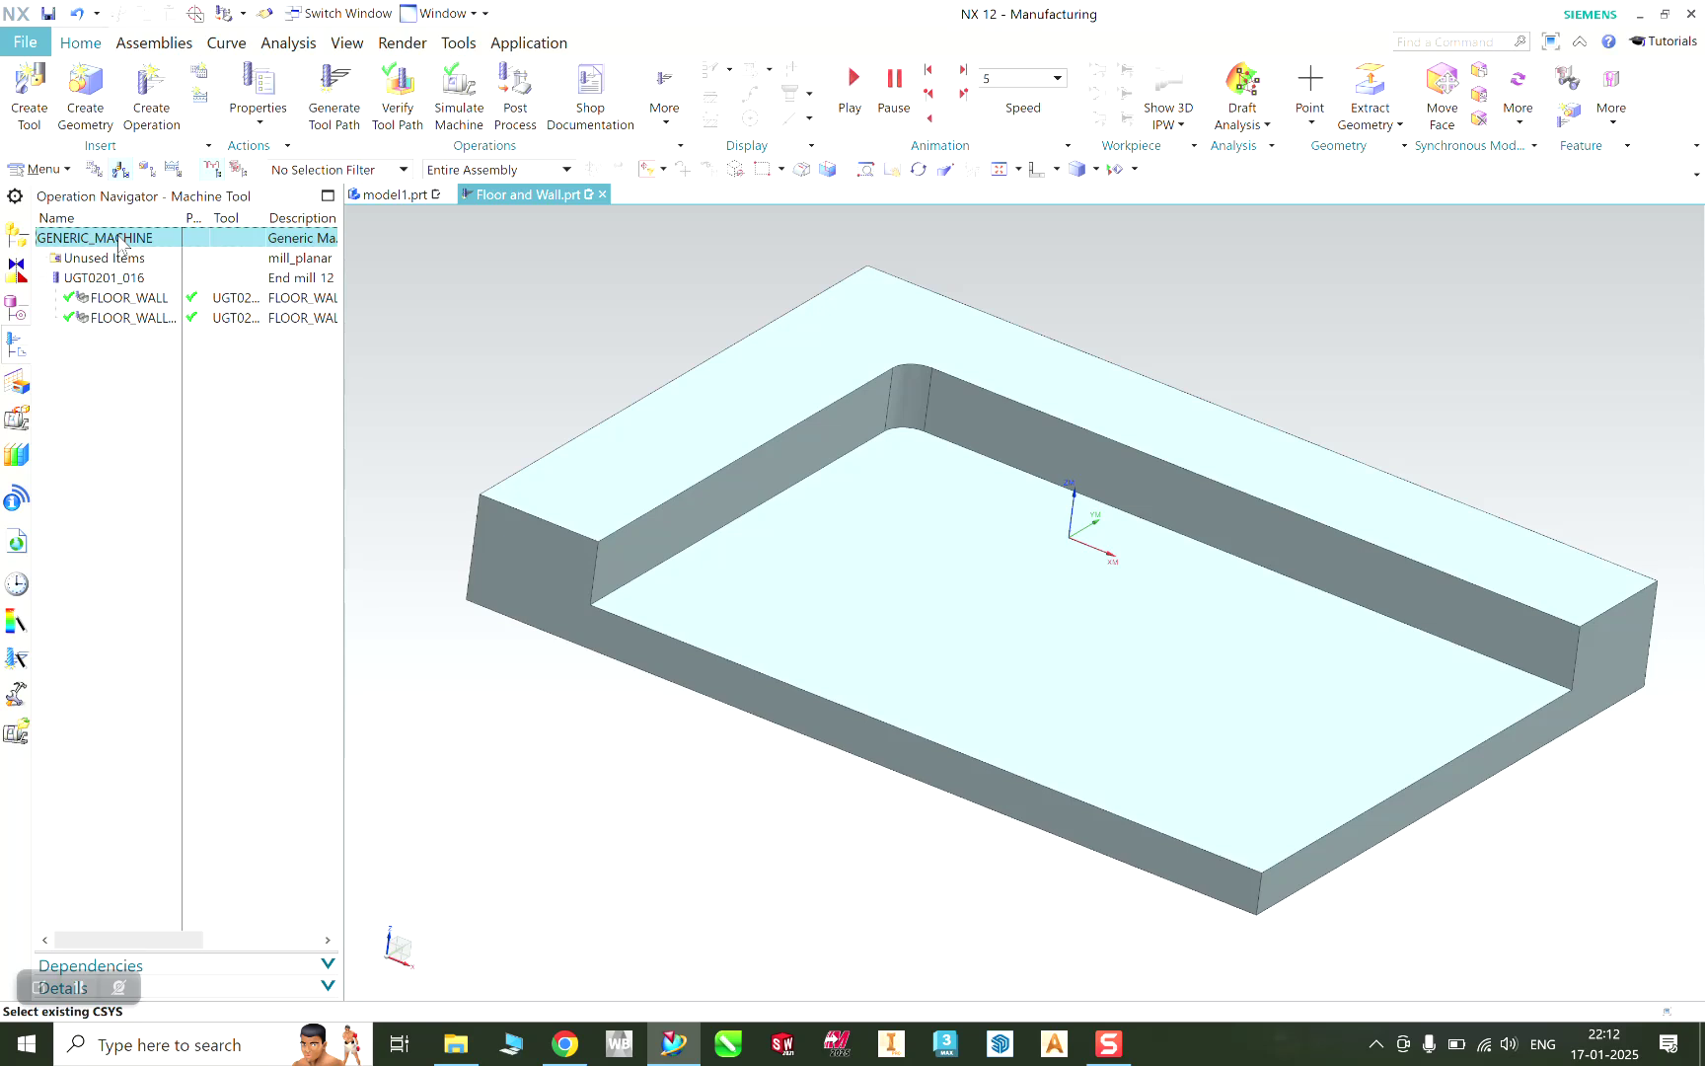
{"action": "right_click", "coordinate": [120, 244]}
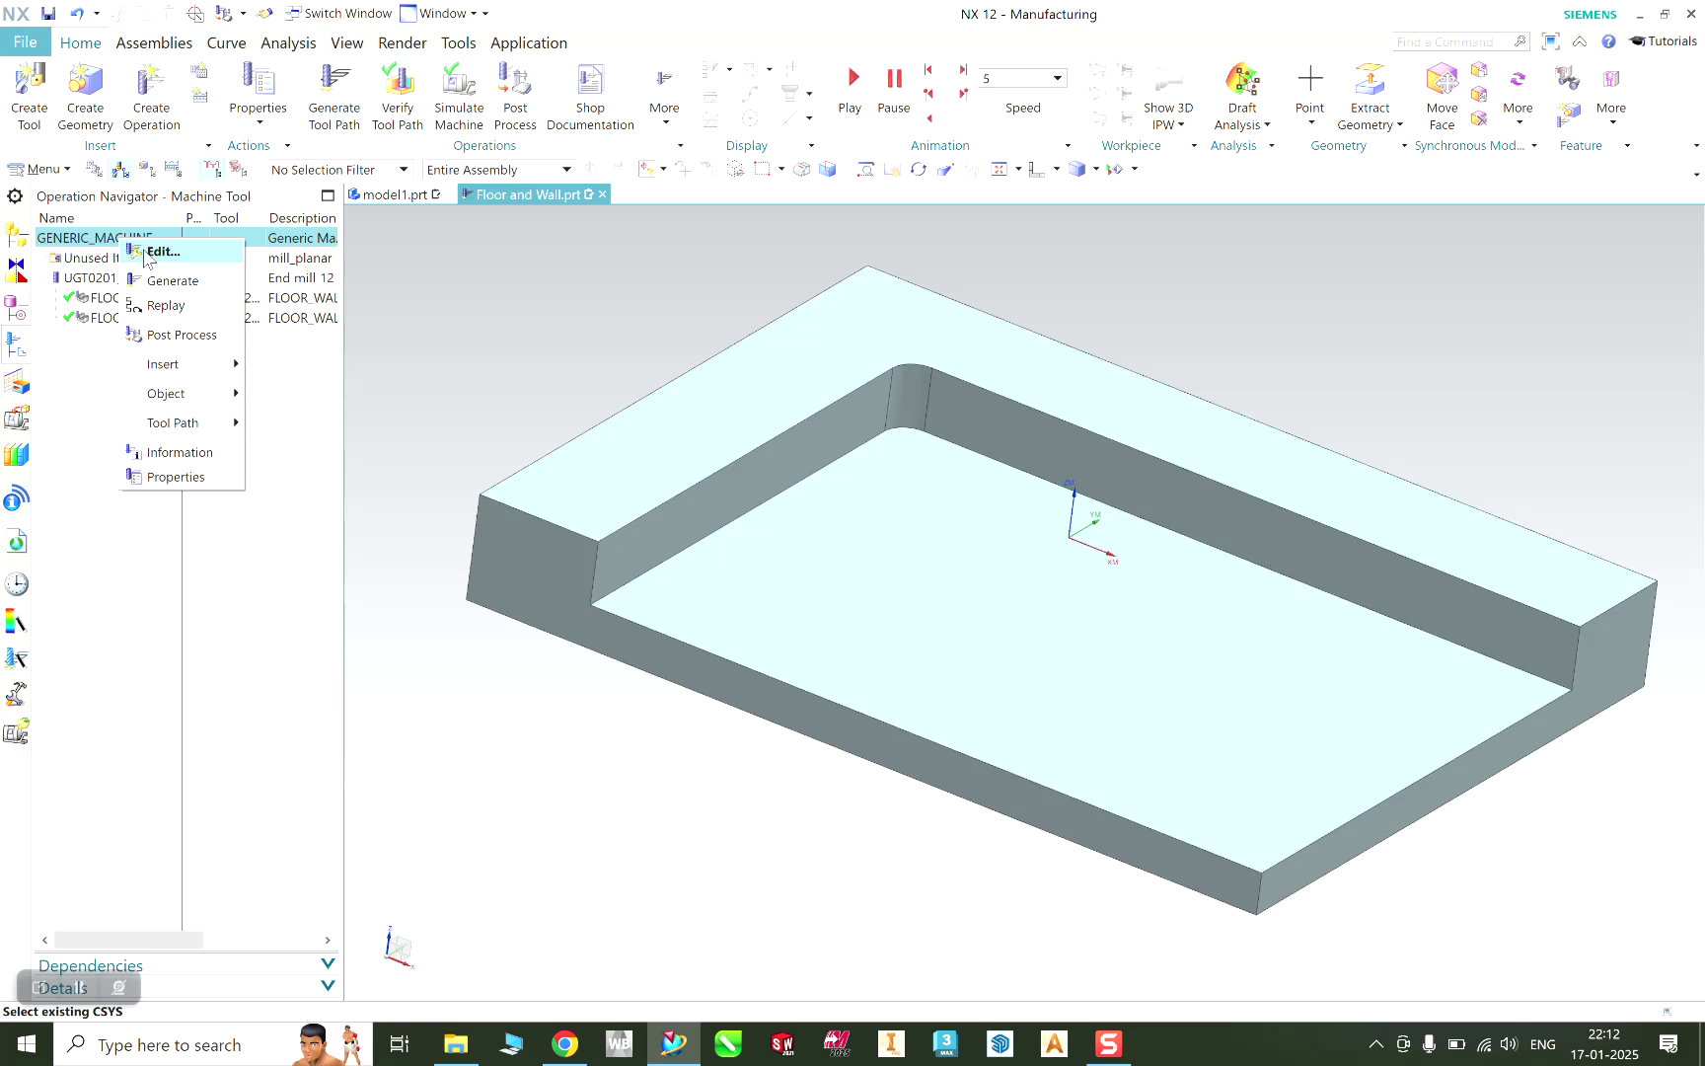
{"action": "left_click", "coordinate": [146, 254]}
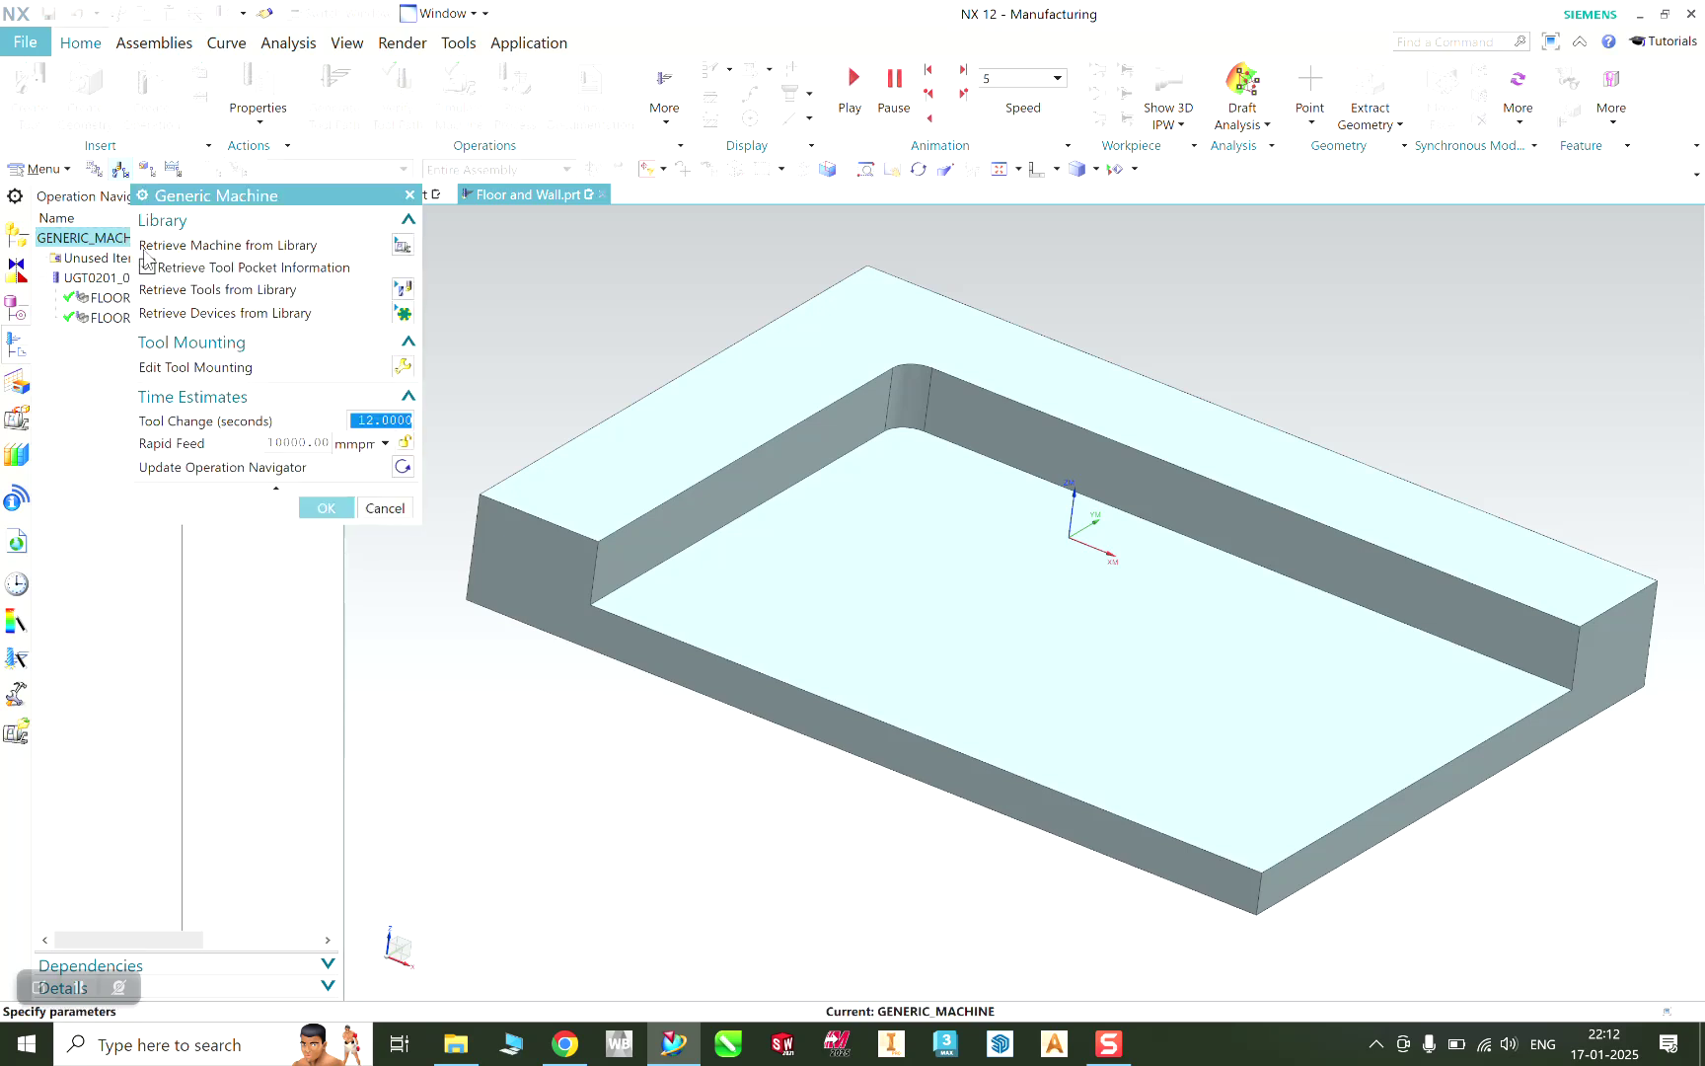
{"action": "left_click", "coordinate": [403, 246]}
{"action": "double_click", "coordinate": [199, 267]}
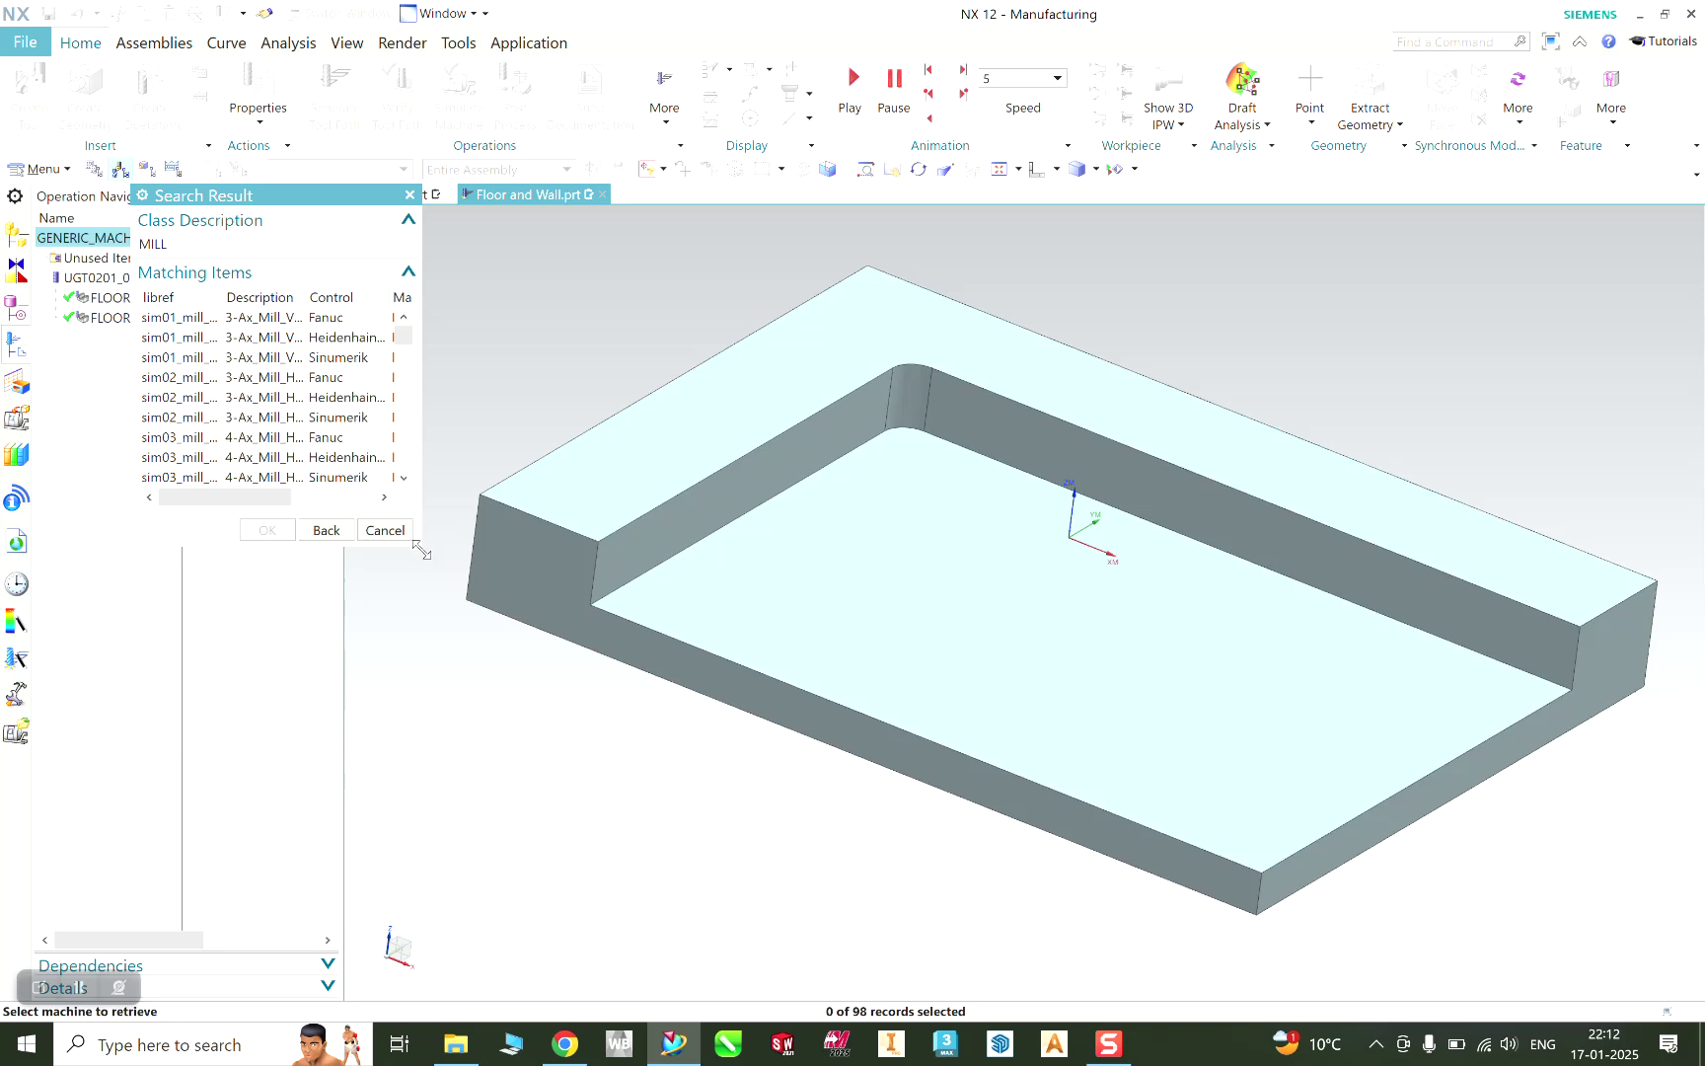
Step: Browse the mill descriptions and retrieve the metric 3-Ax_Mill_Vertical Post Configurator machine with the Sinumerik control
{"action": "left_click", "coordinate": [319, 360]}
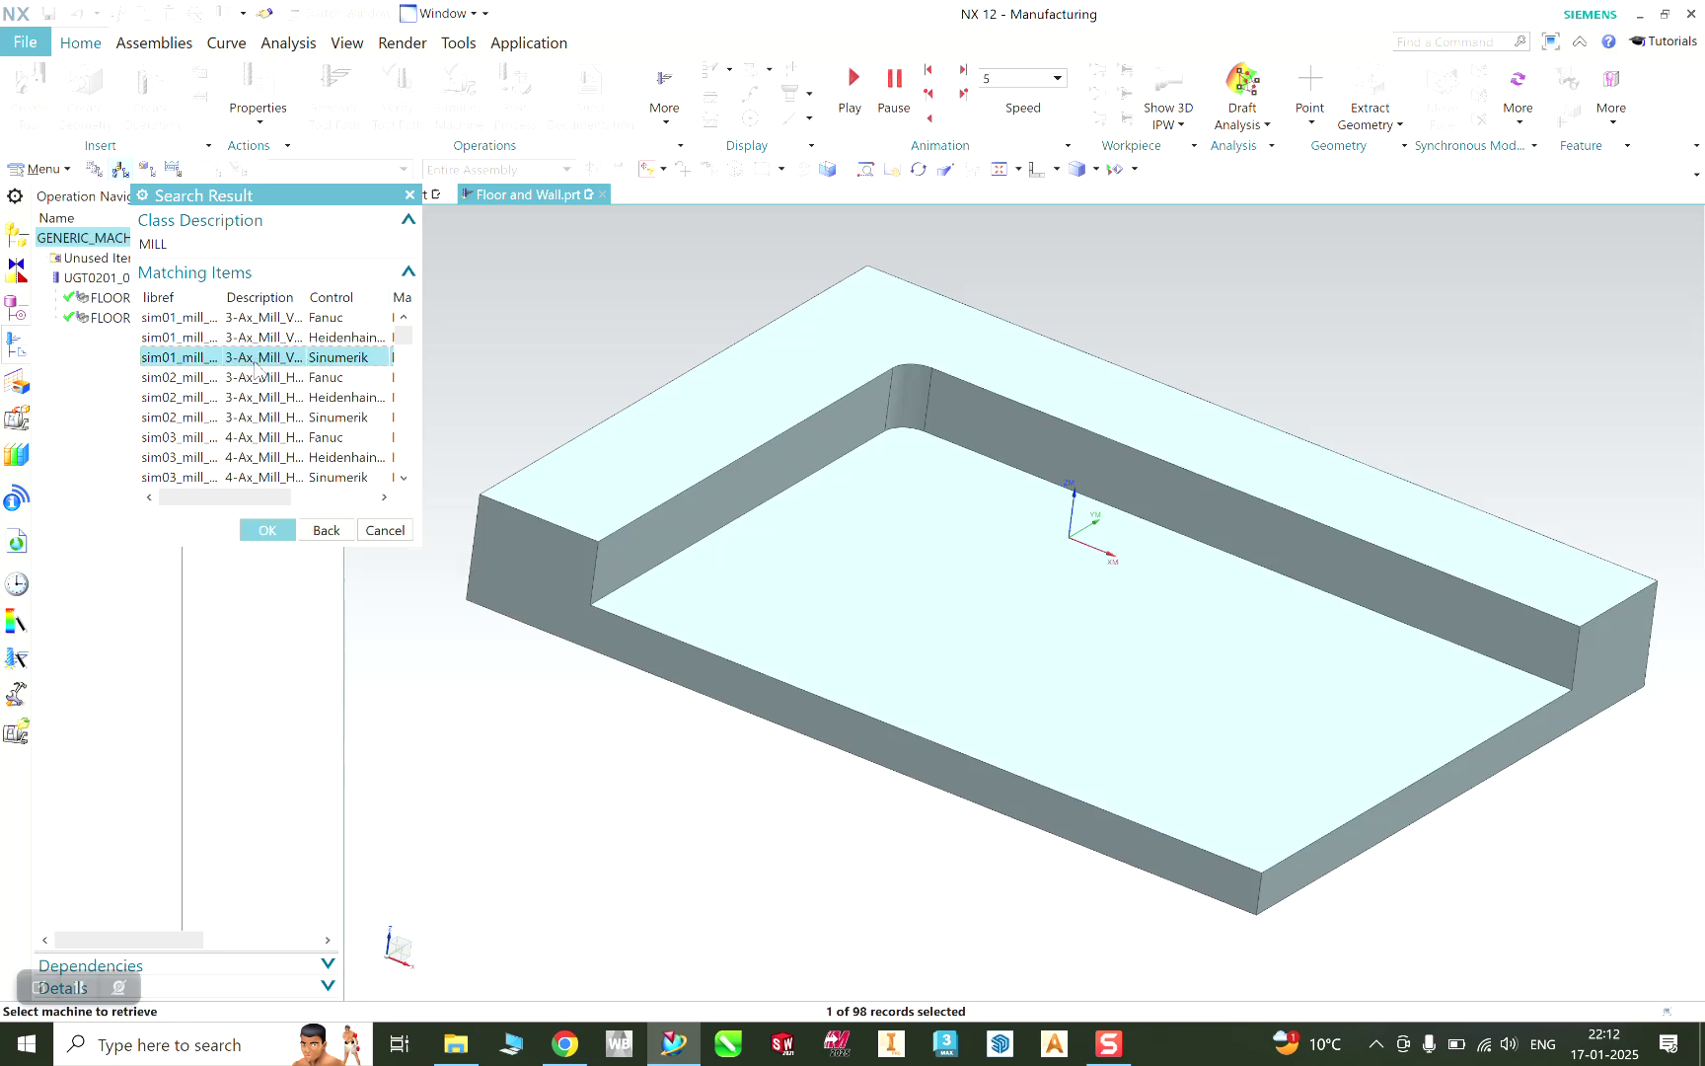
{"action": "left_click_drag", "start_coordinate": [305, 303], "coordinate": [385, 303]}
{"action": "left_click_drag", "start_coordinate": [261, 497], "coordinate": [298, 497]}
{"action": "left_click_drag", "start_coordinate": [305, 310], "coordinate": [395, 302]}
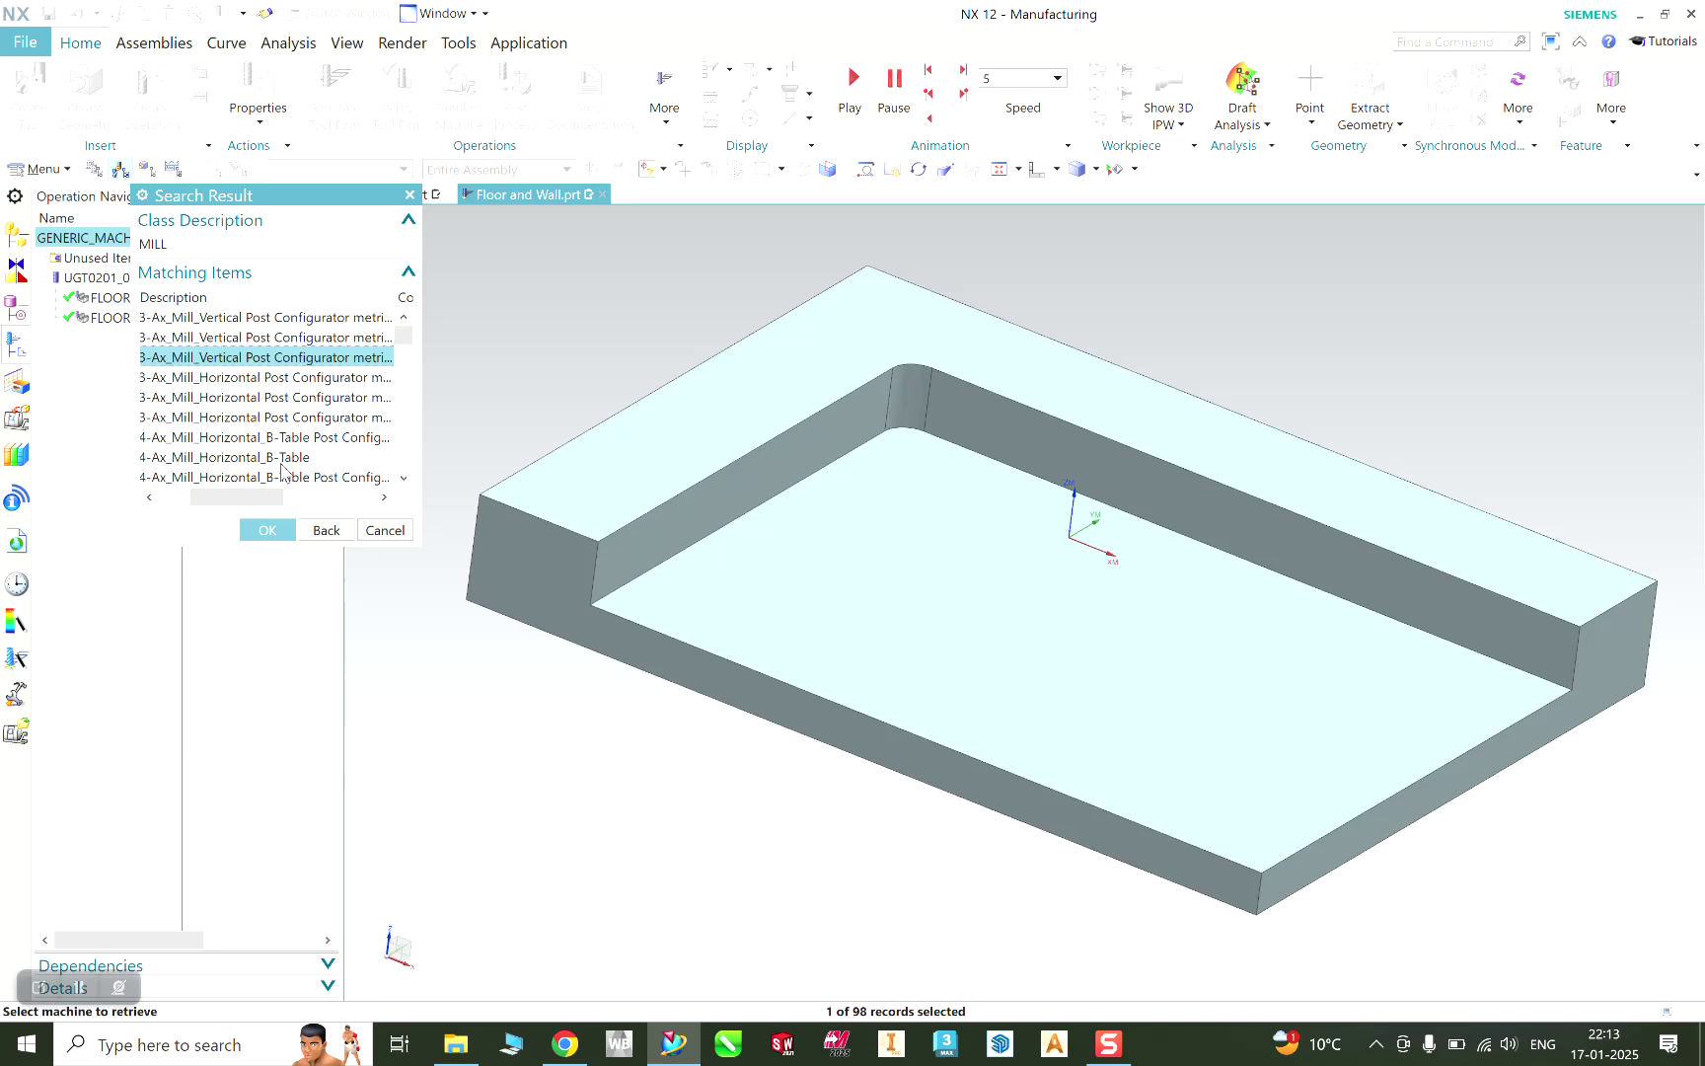
{"action": "left_click_drag", "start_coordinate": [405, 338], "coordinate": [409, 357]}
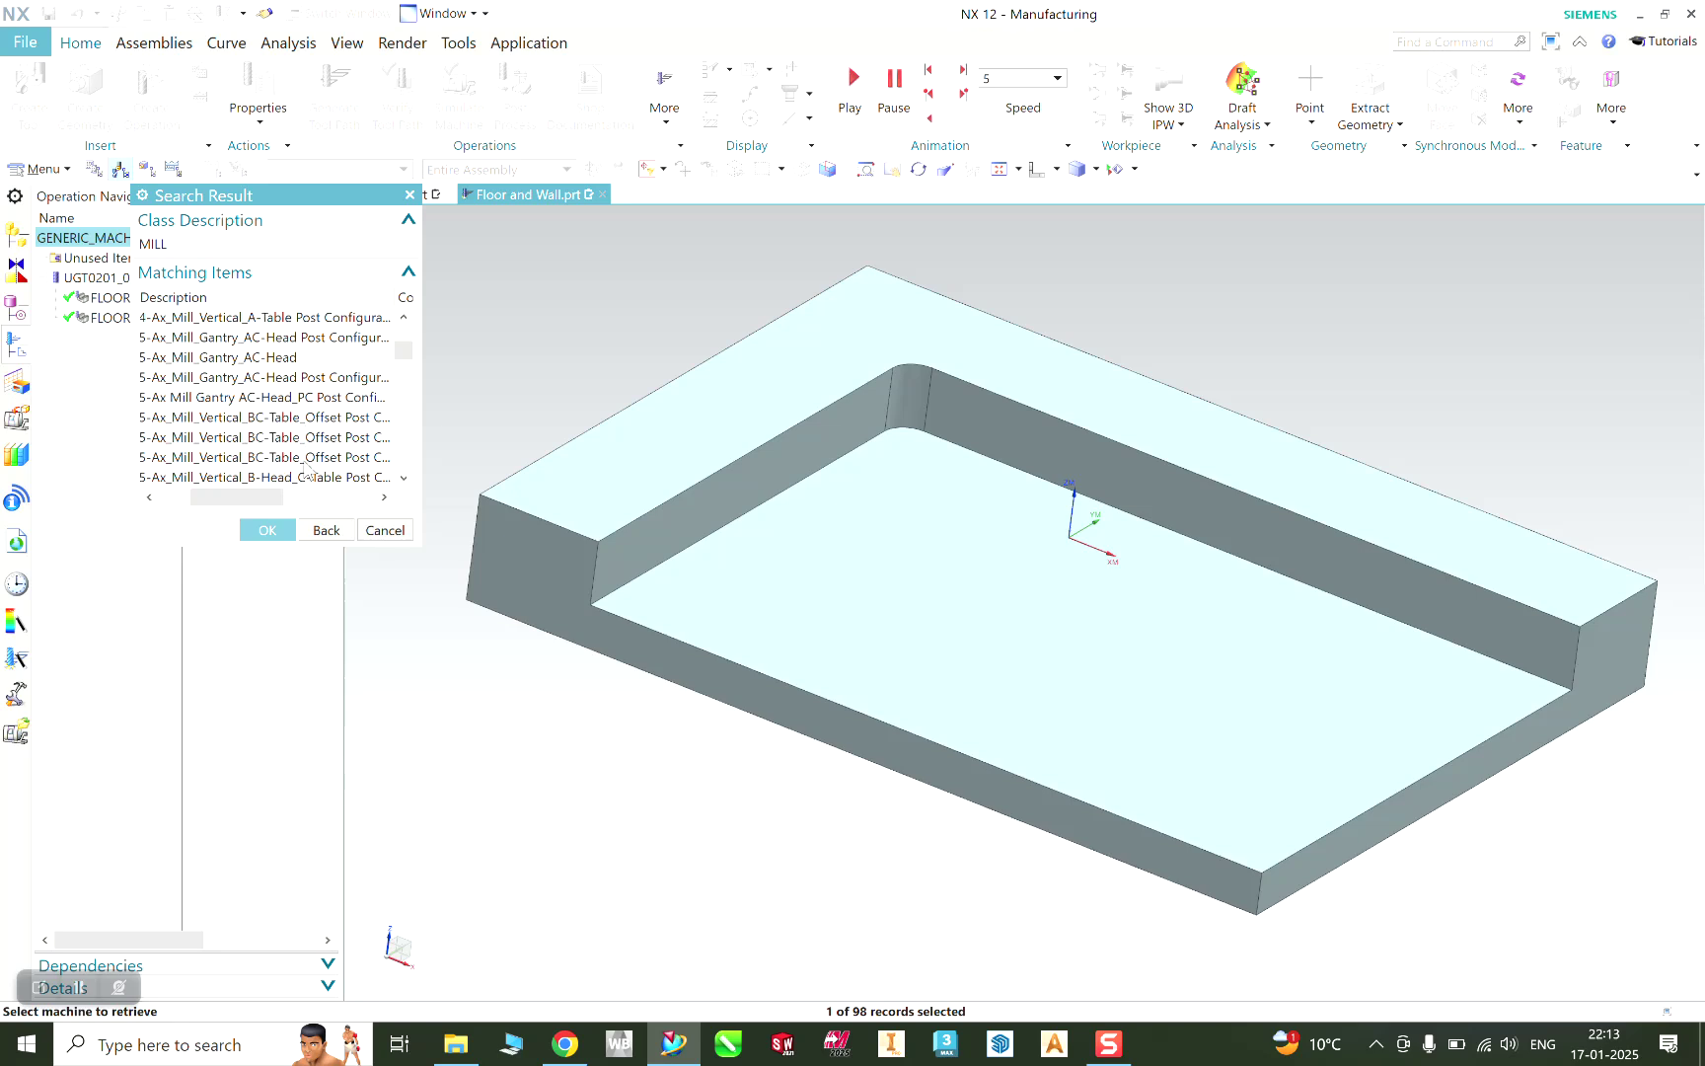
{"action": "scroll", "coordinate": [357, 457], "scroll_direction": "down", "scroll_amount": 4}
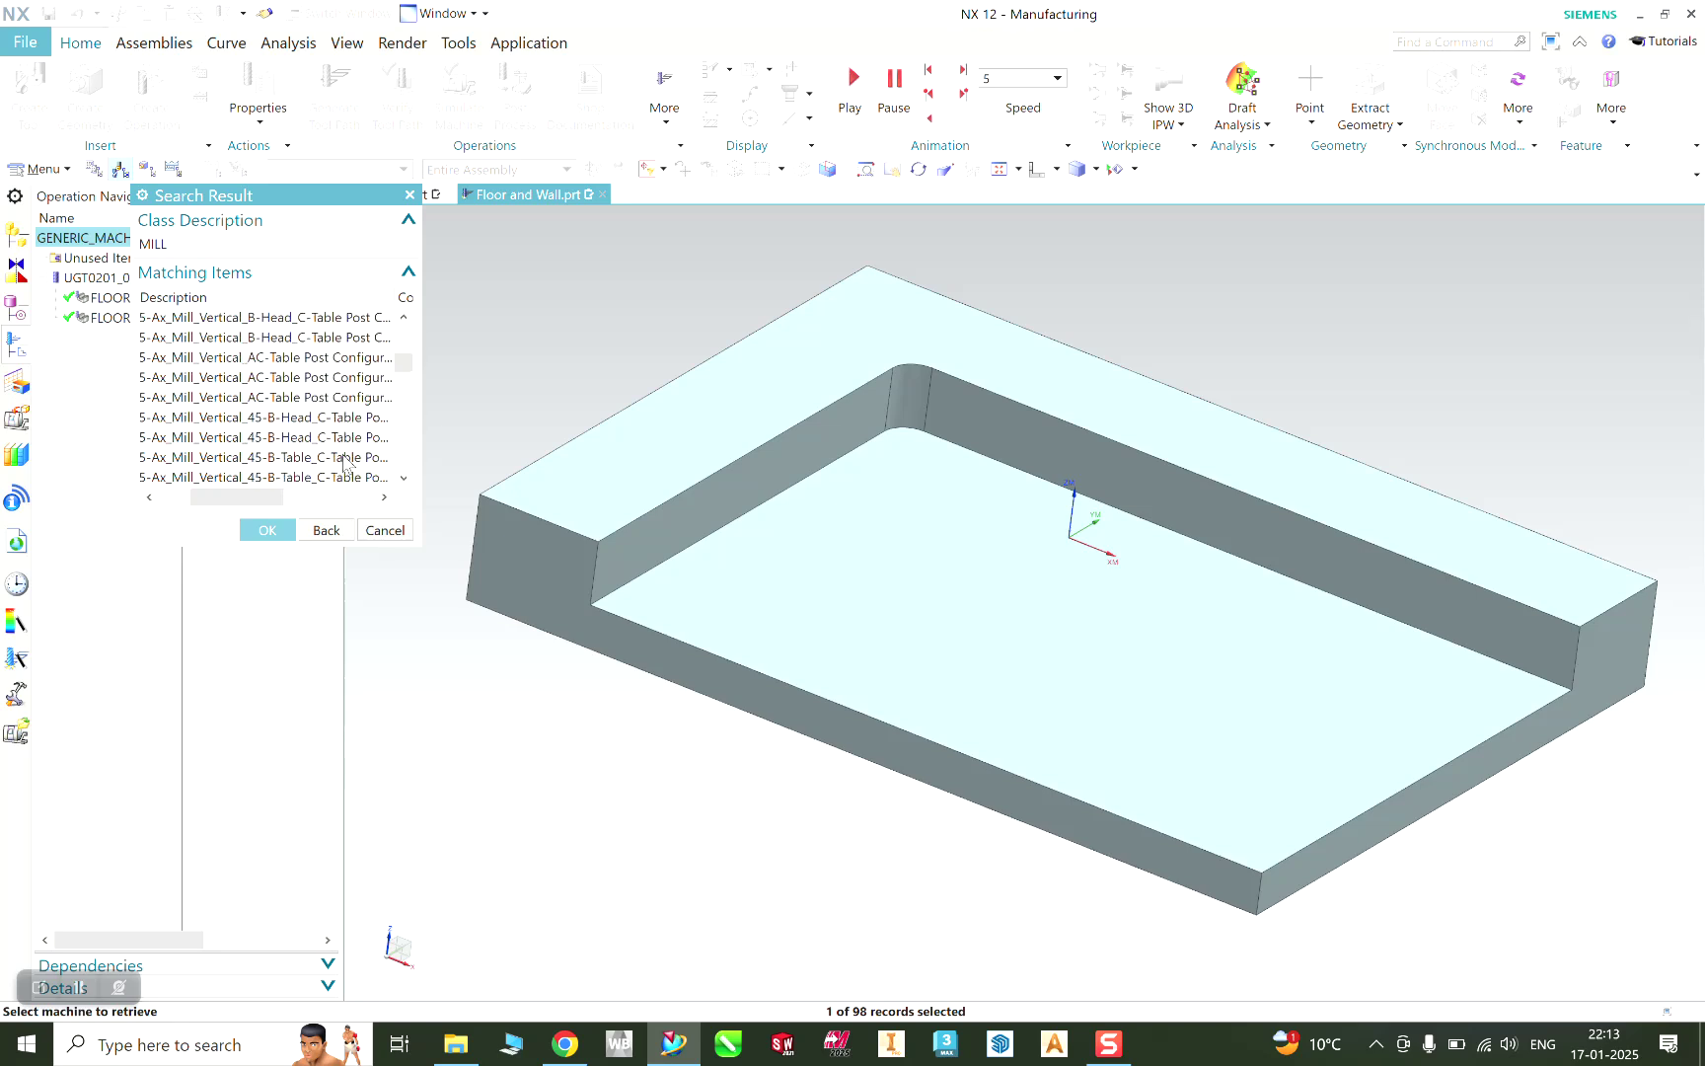
{"action": "scroll", "coordinate": [370, 406], "scroll_direction": "up", "scroll_amount": 5}
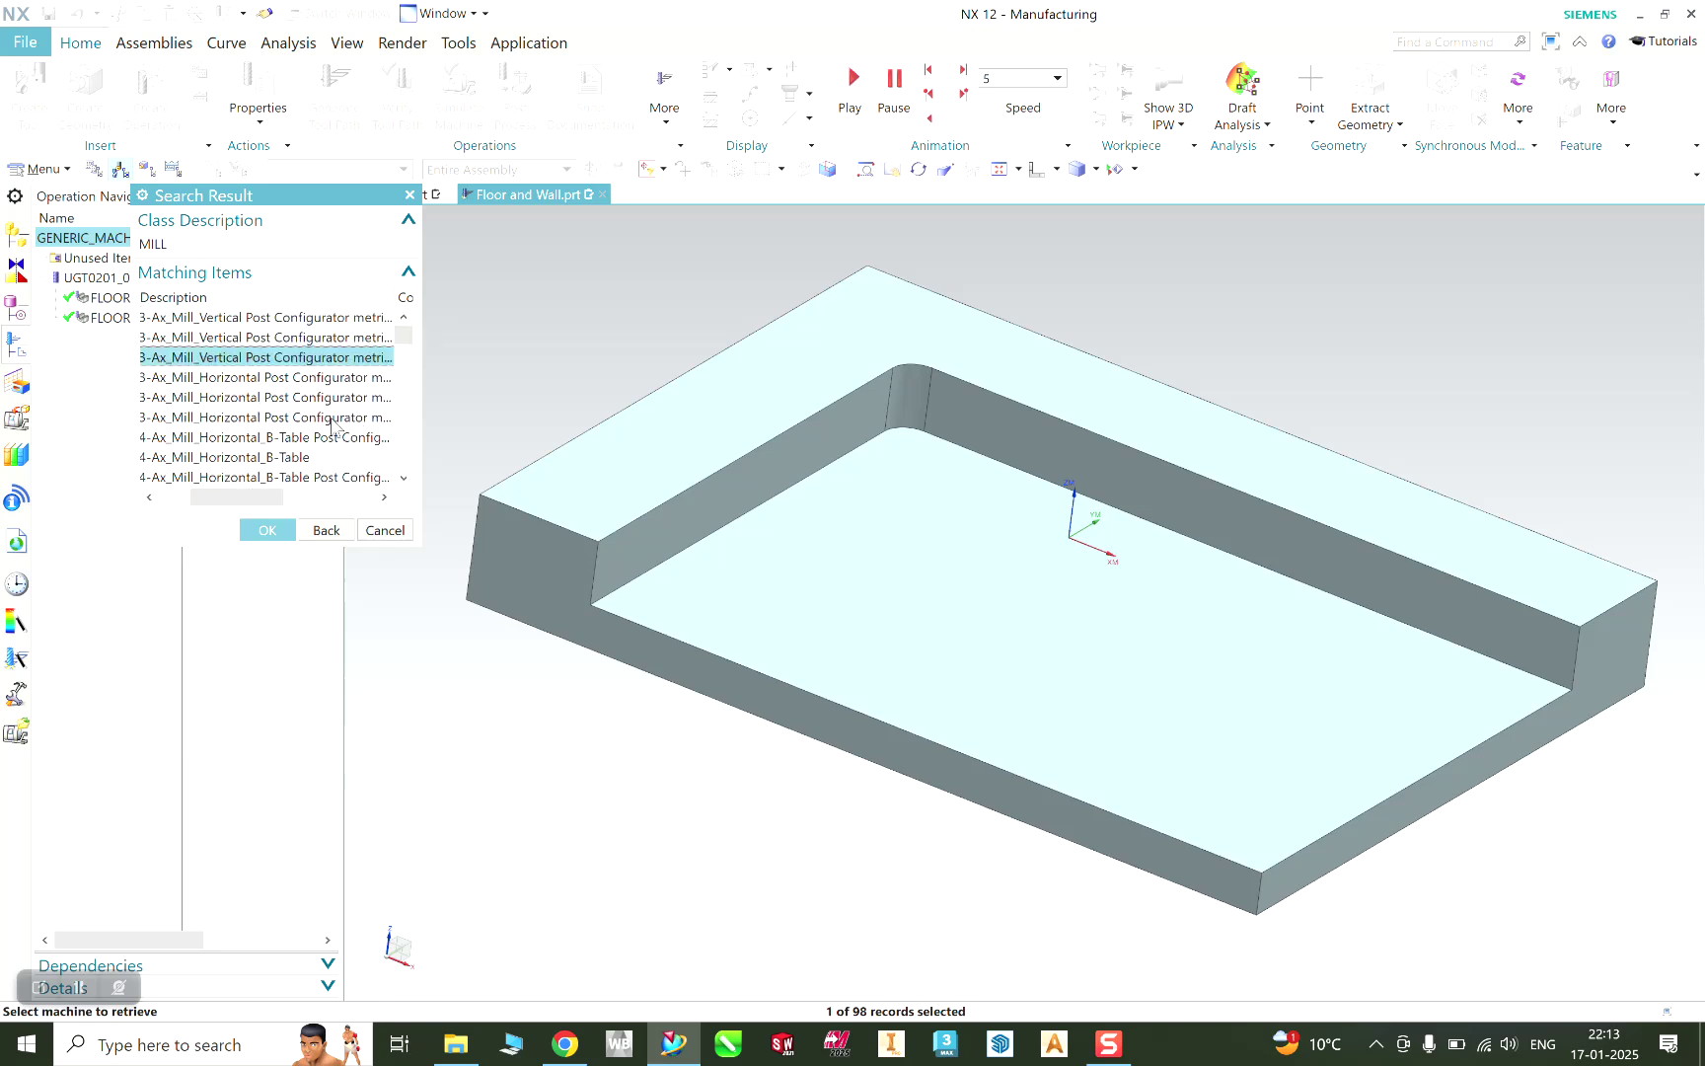
{"action": "scroll", "coordinate": [209, 438], "scroll_direction": "down", "scroll_amount": 2}
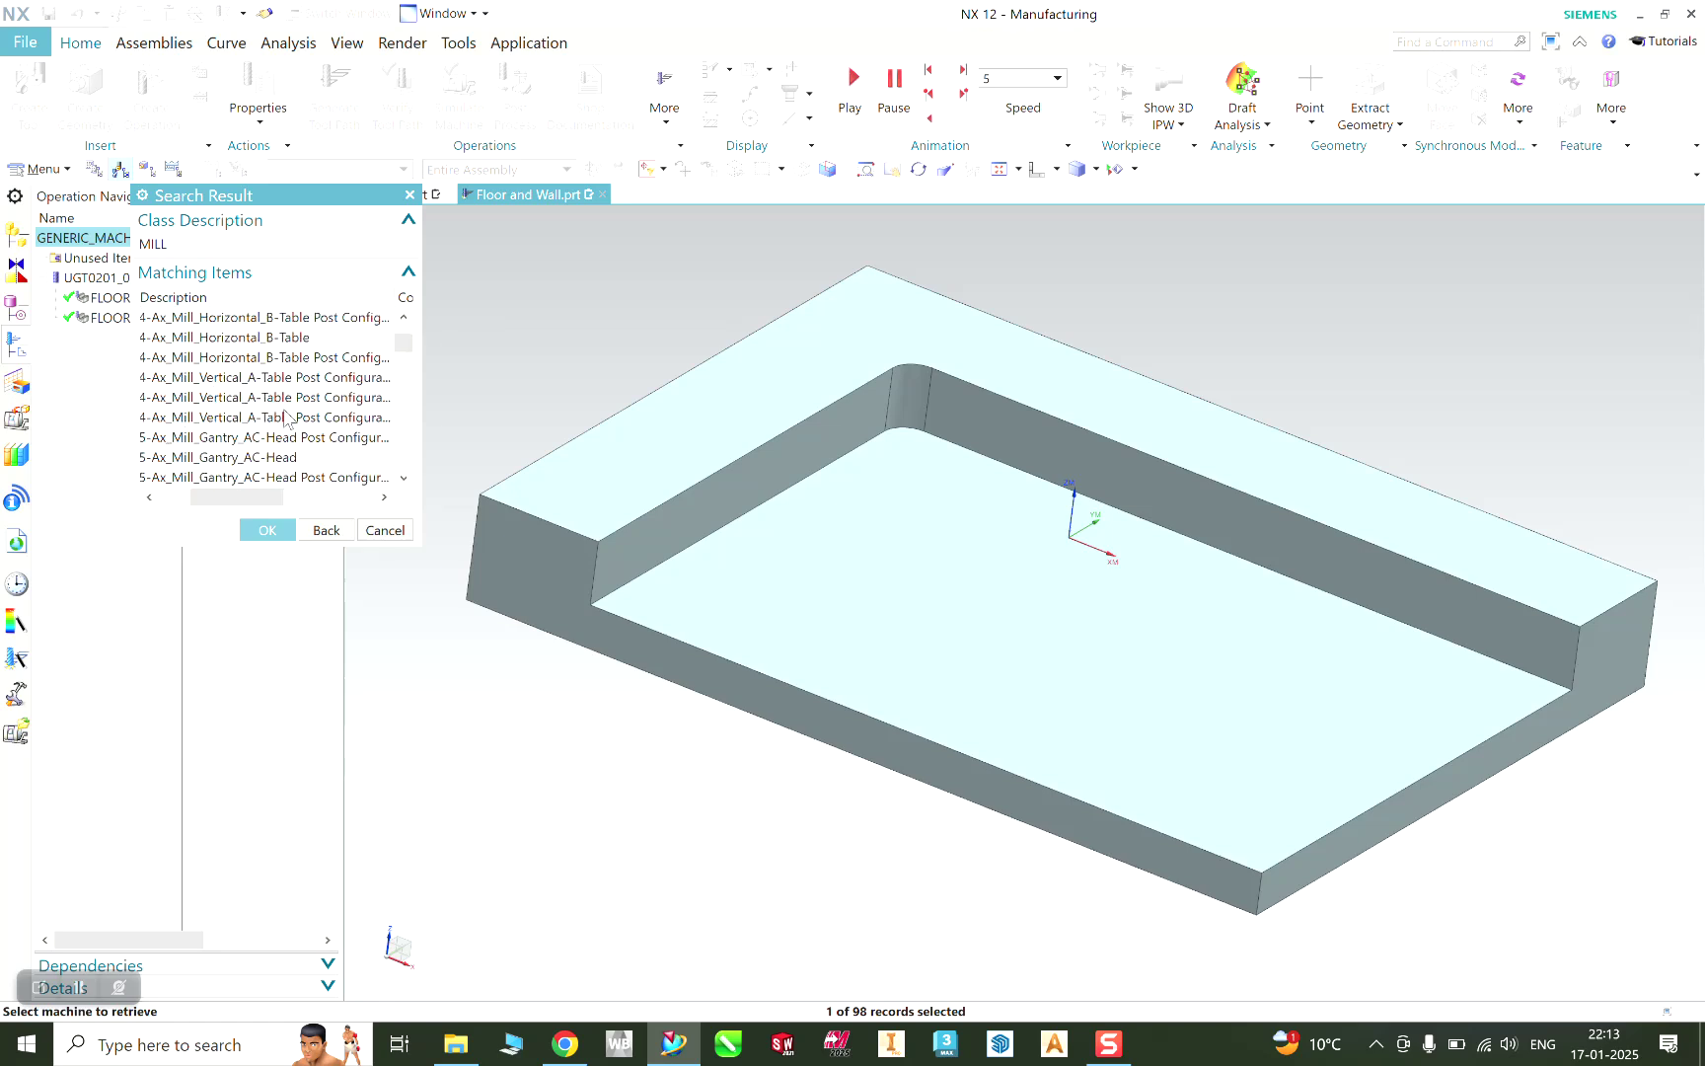
{"action": "left_click_drag", "start_coordinate": [402, 348], "coordinate": [415, 329]}
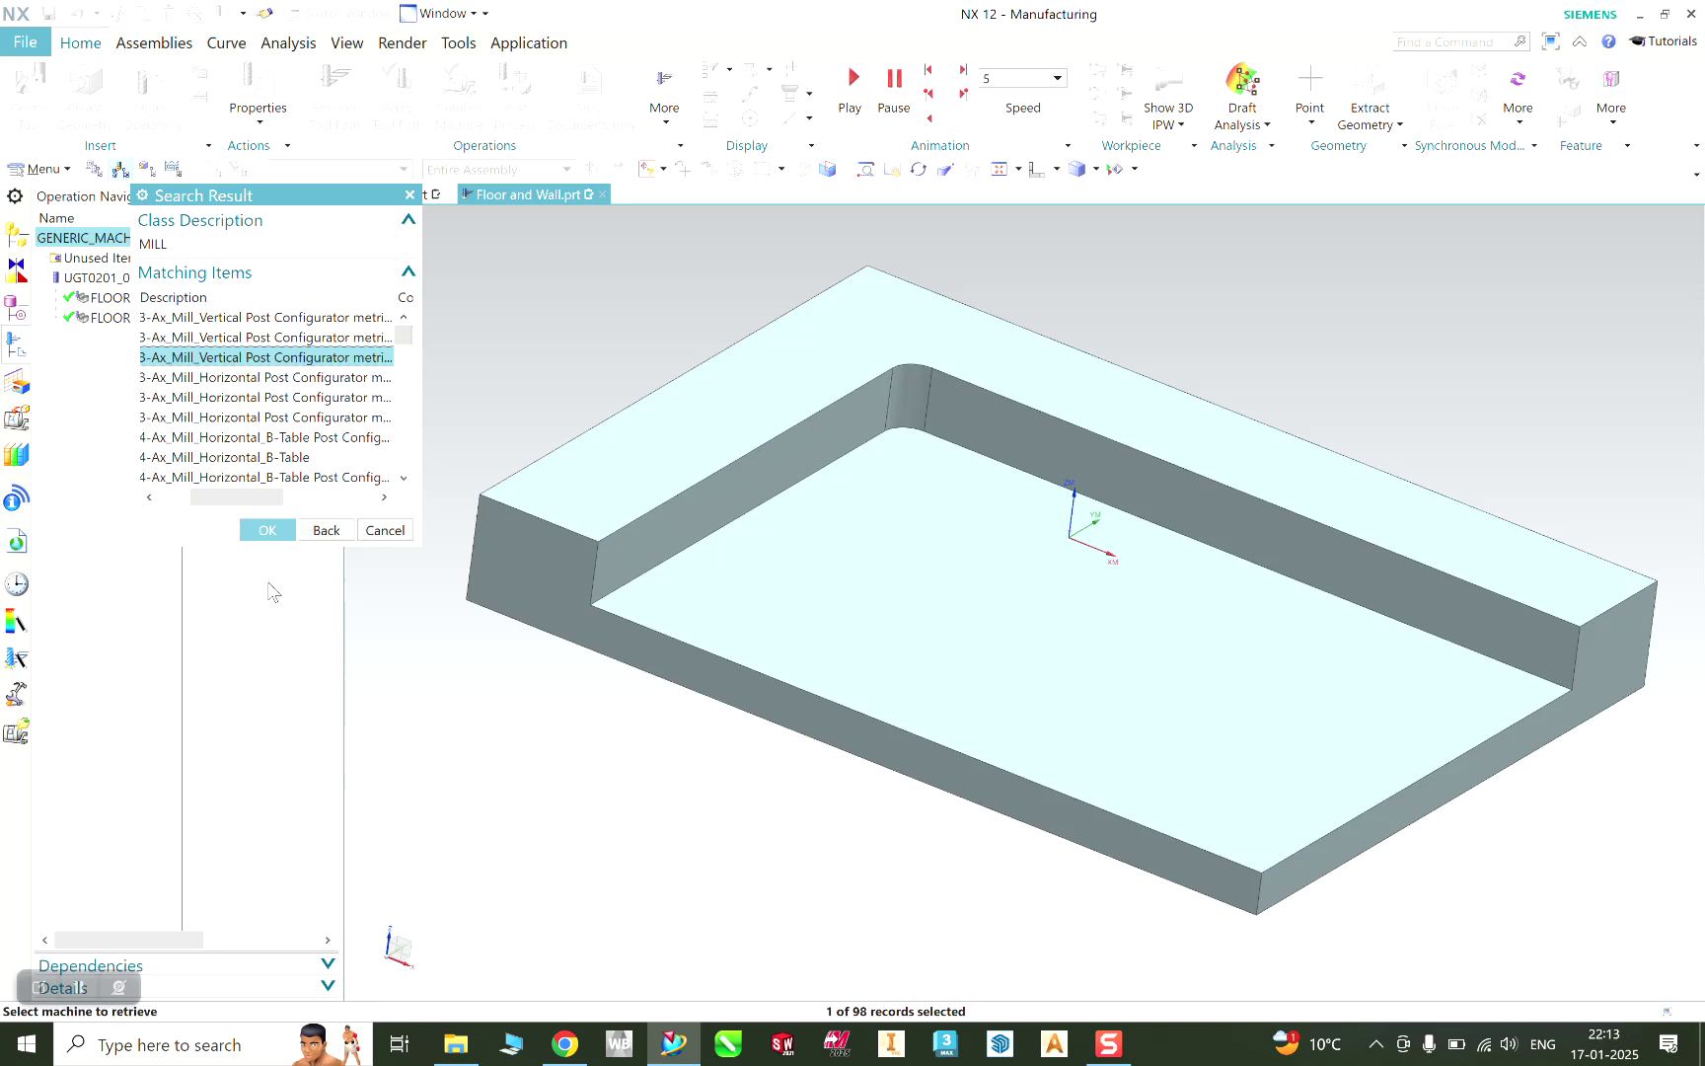
{"action": "left_click", "coordinate": [267, 529]}
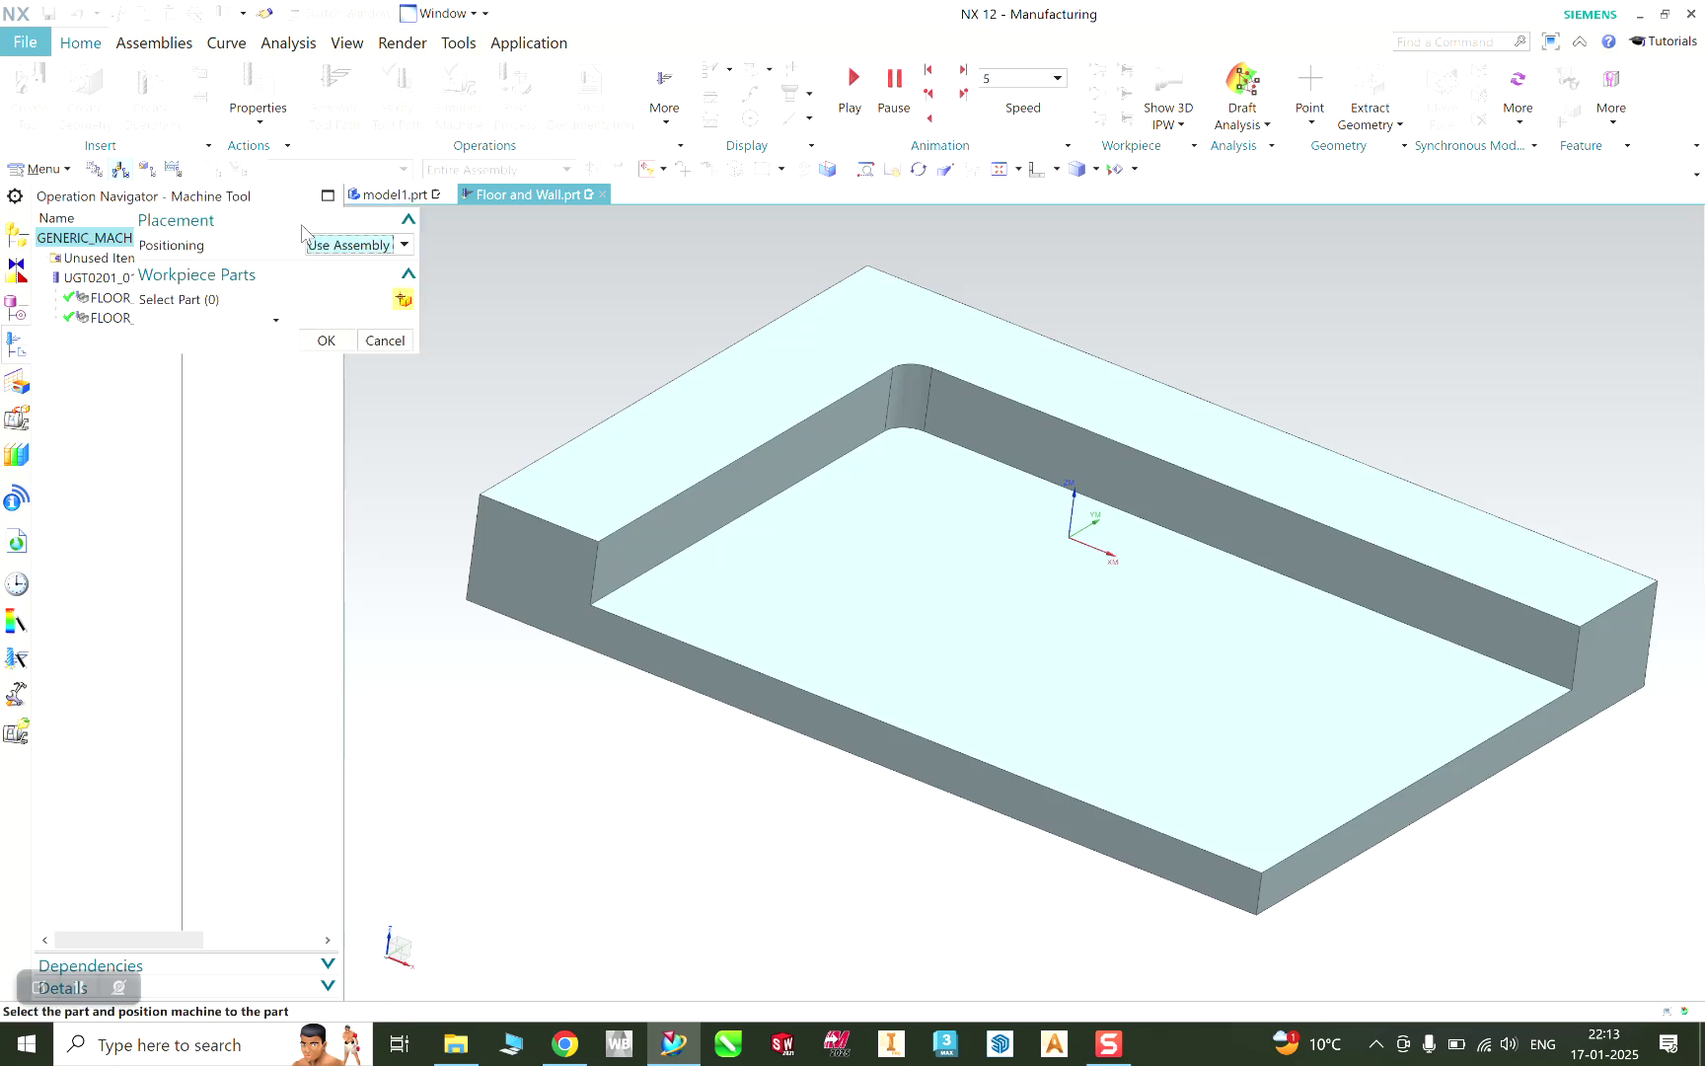
Step: Mount the part using the Part Mount Junction positioning at its default origin, and close the machine replacement report
{"action": "left_click", "coordinate": [382, 226]}
{"action": "left_click", "coordinate": [383, 224]}
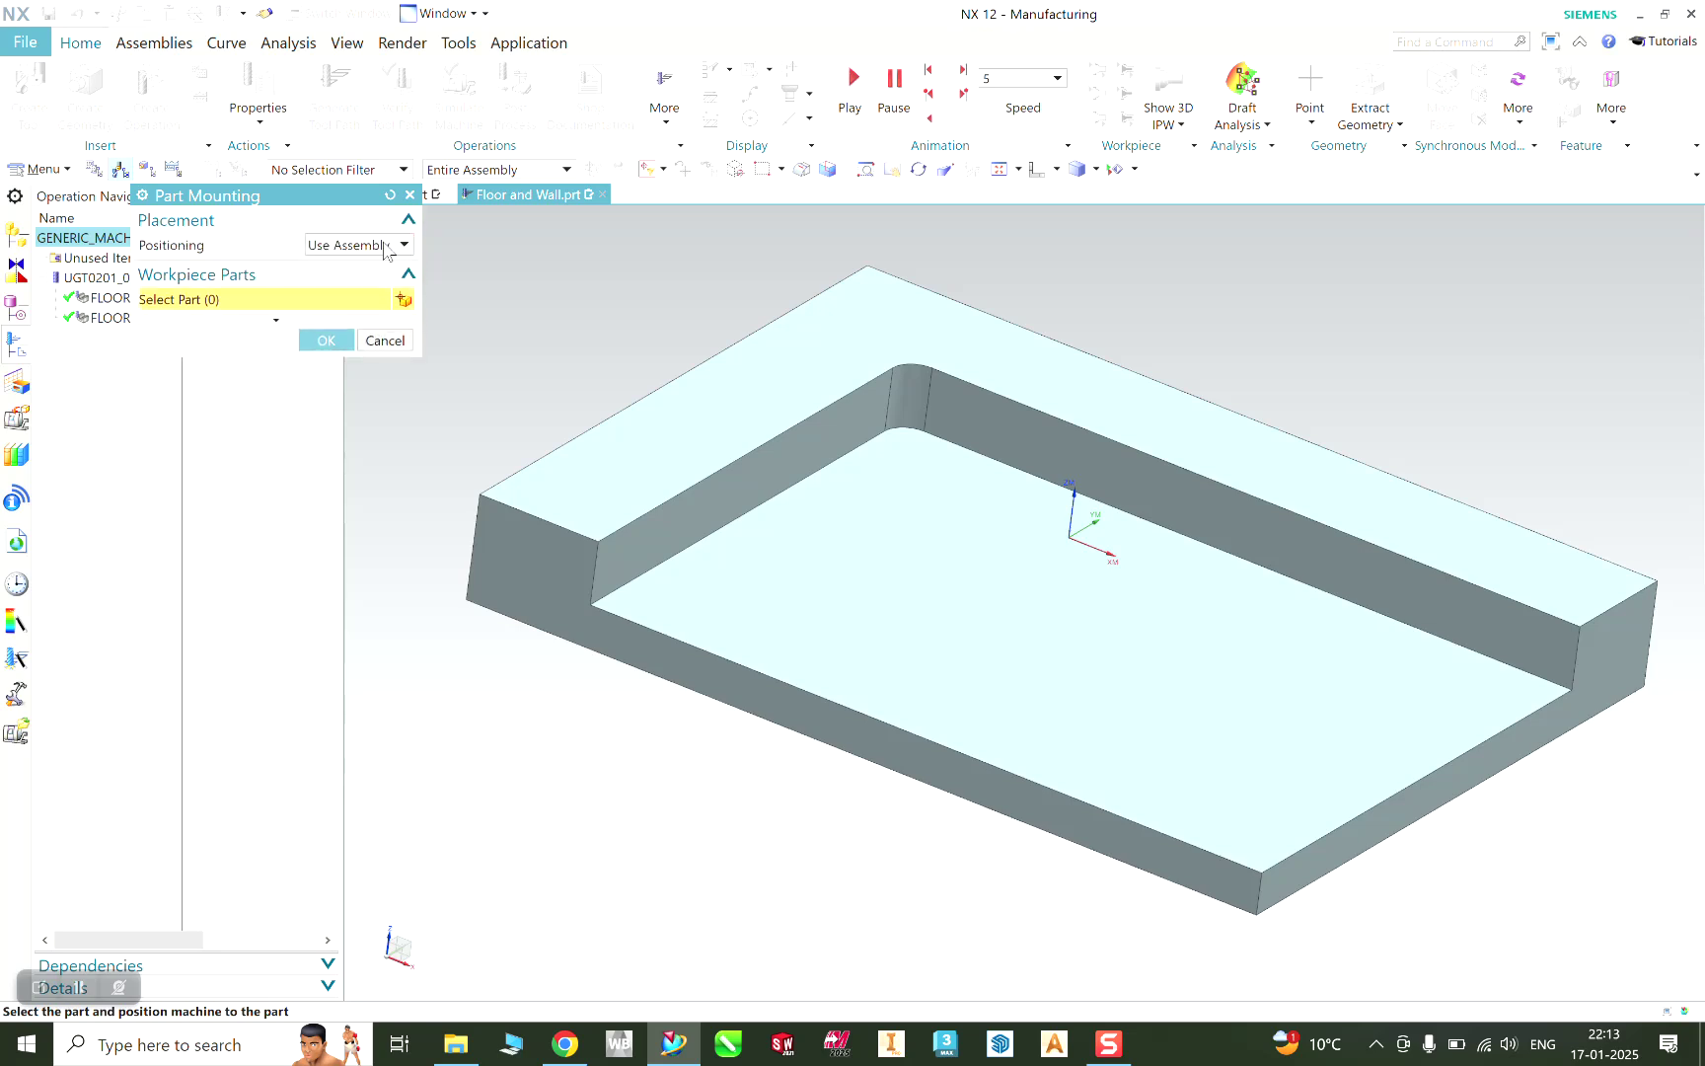
{"action": "left_click", "coordinate": [385, 245]}
{"action": "left_click", "coordinate": [380, 285]}
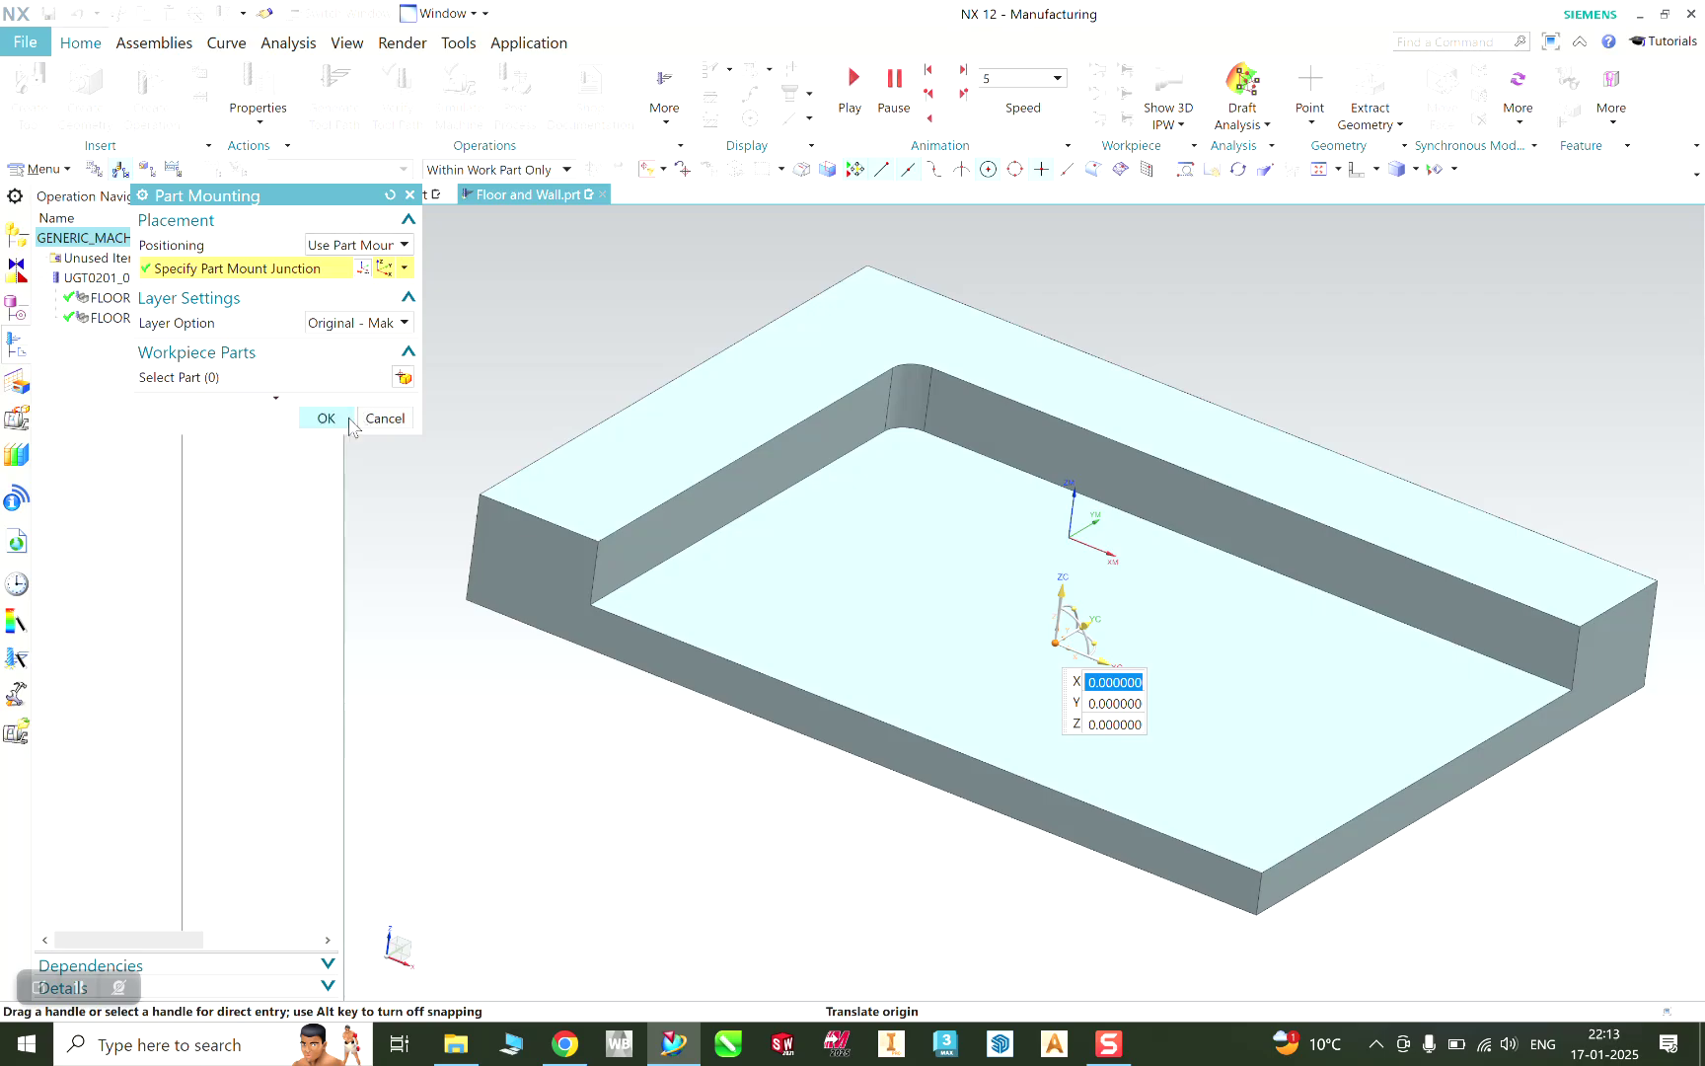
{"action": "left_click", "coordinate": [327, 418]}
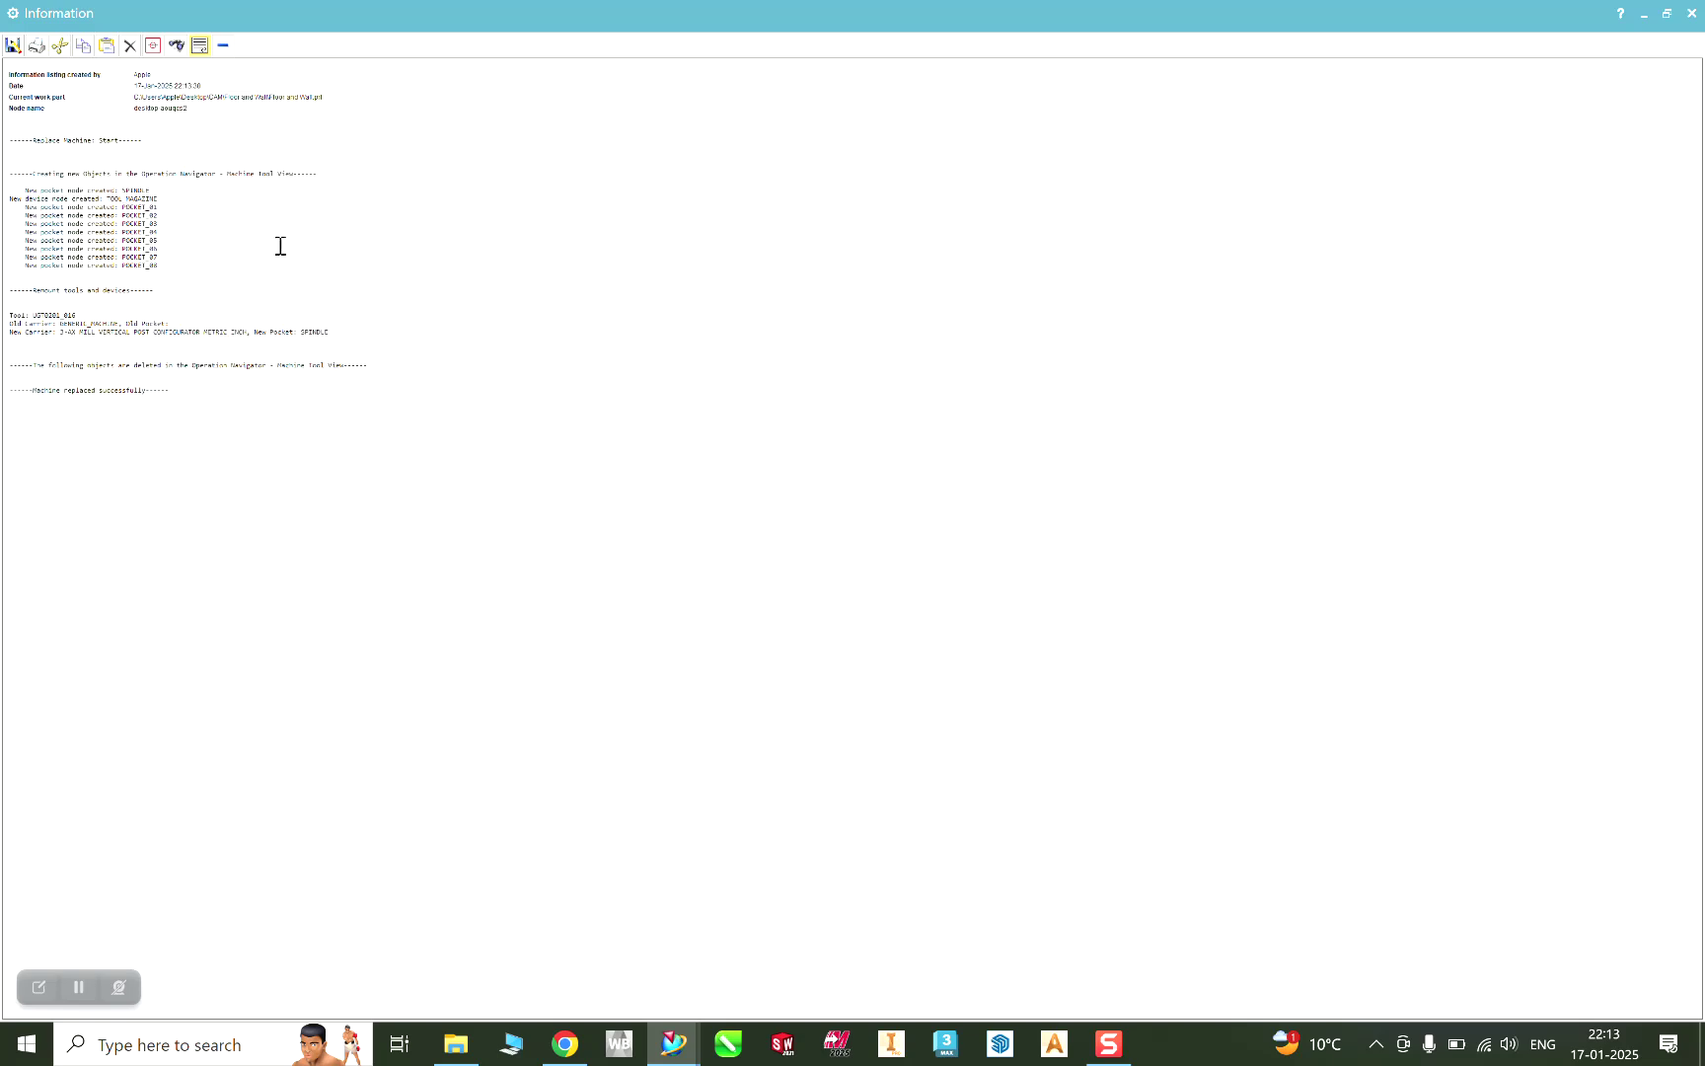
{"action": "left_click", "coordinate": [1691, 13]}
Step: Inspect the retrieved machine and the part mounted on its table, and accept the machine settings
{"action": "scroll", "coordinate": [1066, 334], "scroll_direction": "down", "scroll_amount": 3}
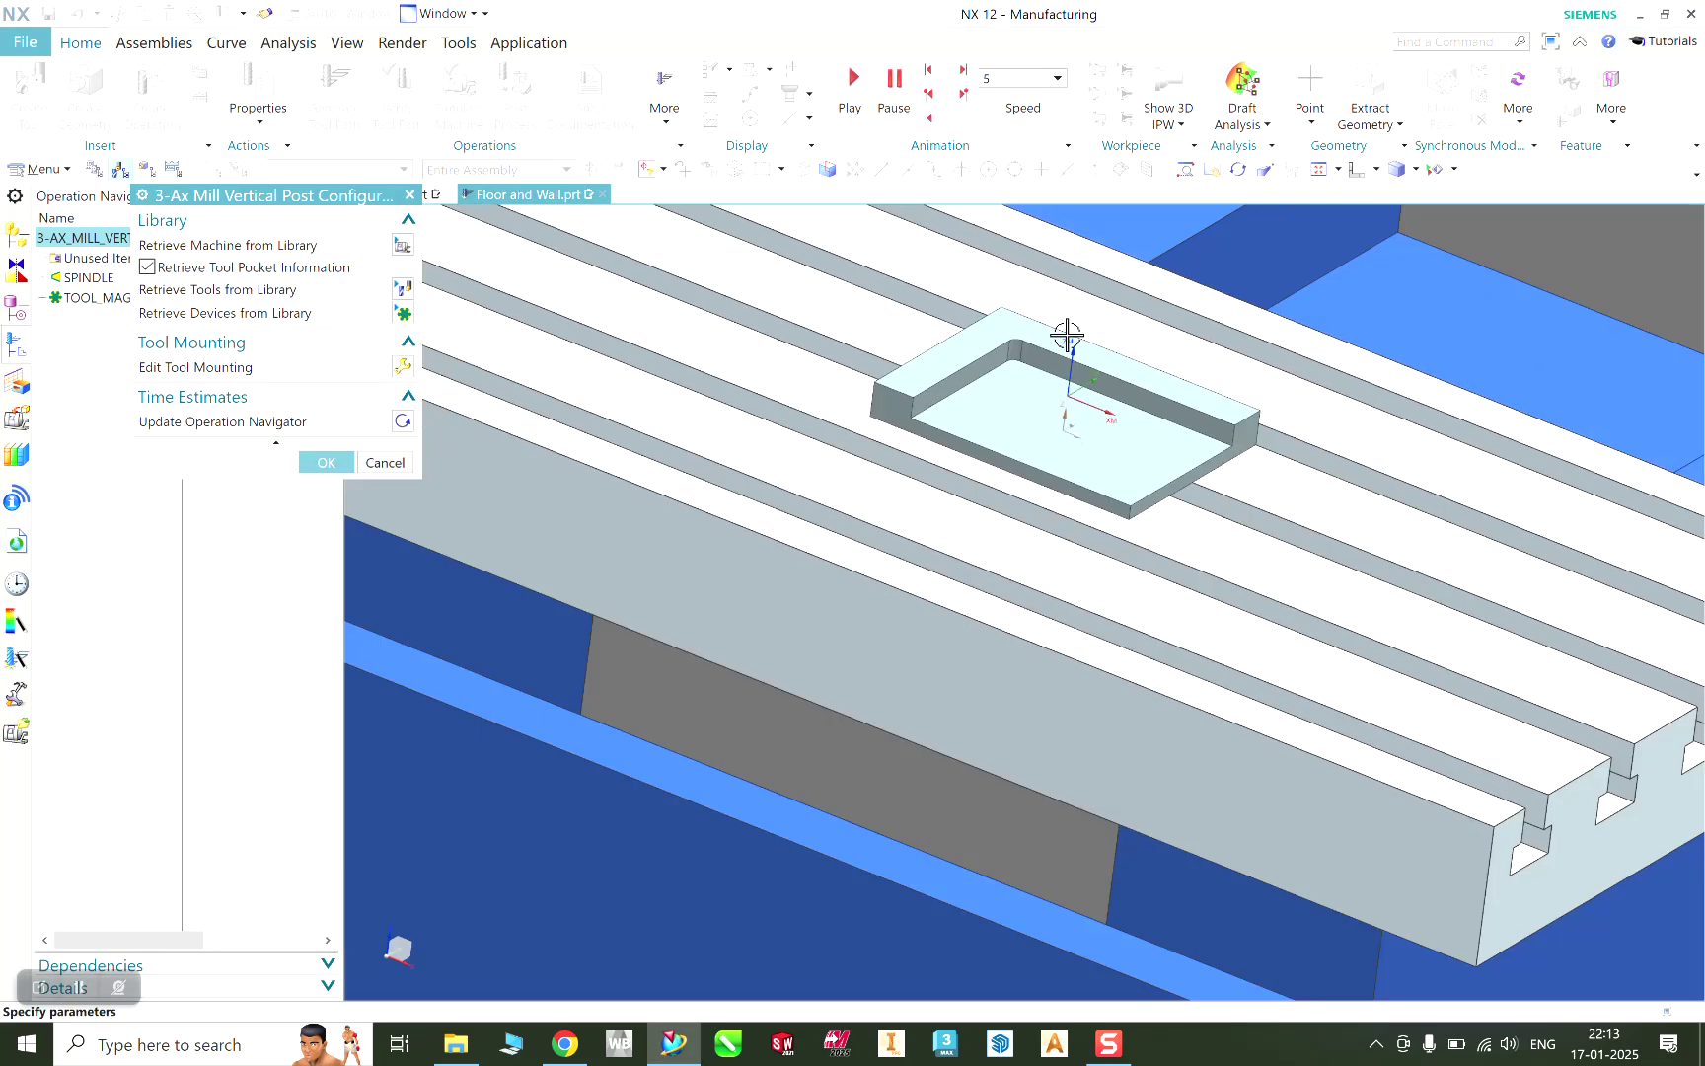
{"action": "scroll", "coordinate": [1143, 377], "scroll_direction": "down", "scroll_amount": 5}
{"action": "scroll", "coordinate": [1383, 309], "scroll_direction": "up", "scroll_amount": 2}
{"action": "scroll", "coordinate": [1297, 365], "scroll_direction": "down", "scroll_amount": 2}
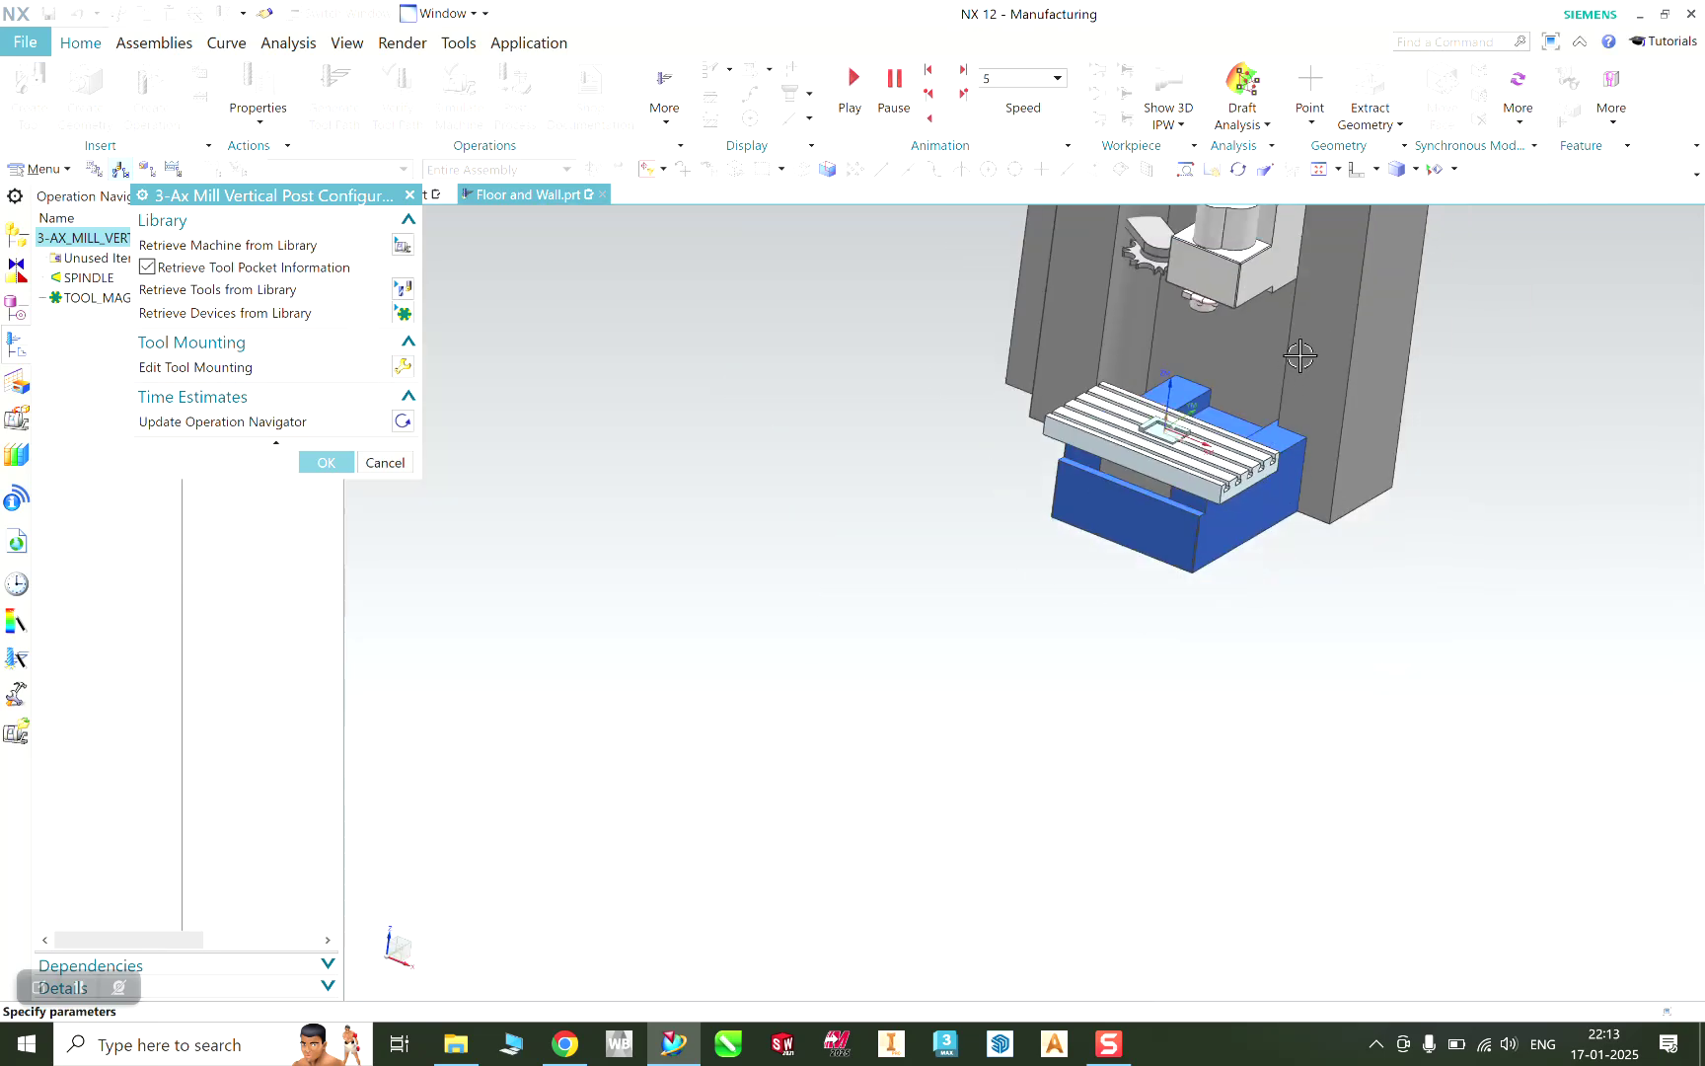
{"action": "scroll", "coordinate": [1332, 326], "scroll_direction": "down", "scroll_amount": 2}
{"action": "scroll", "coordinate": [1419, 289], "scroll_direction": "up", "scroll_amount": 7}
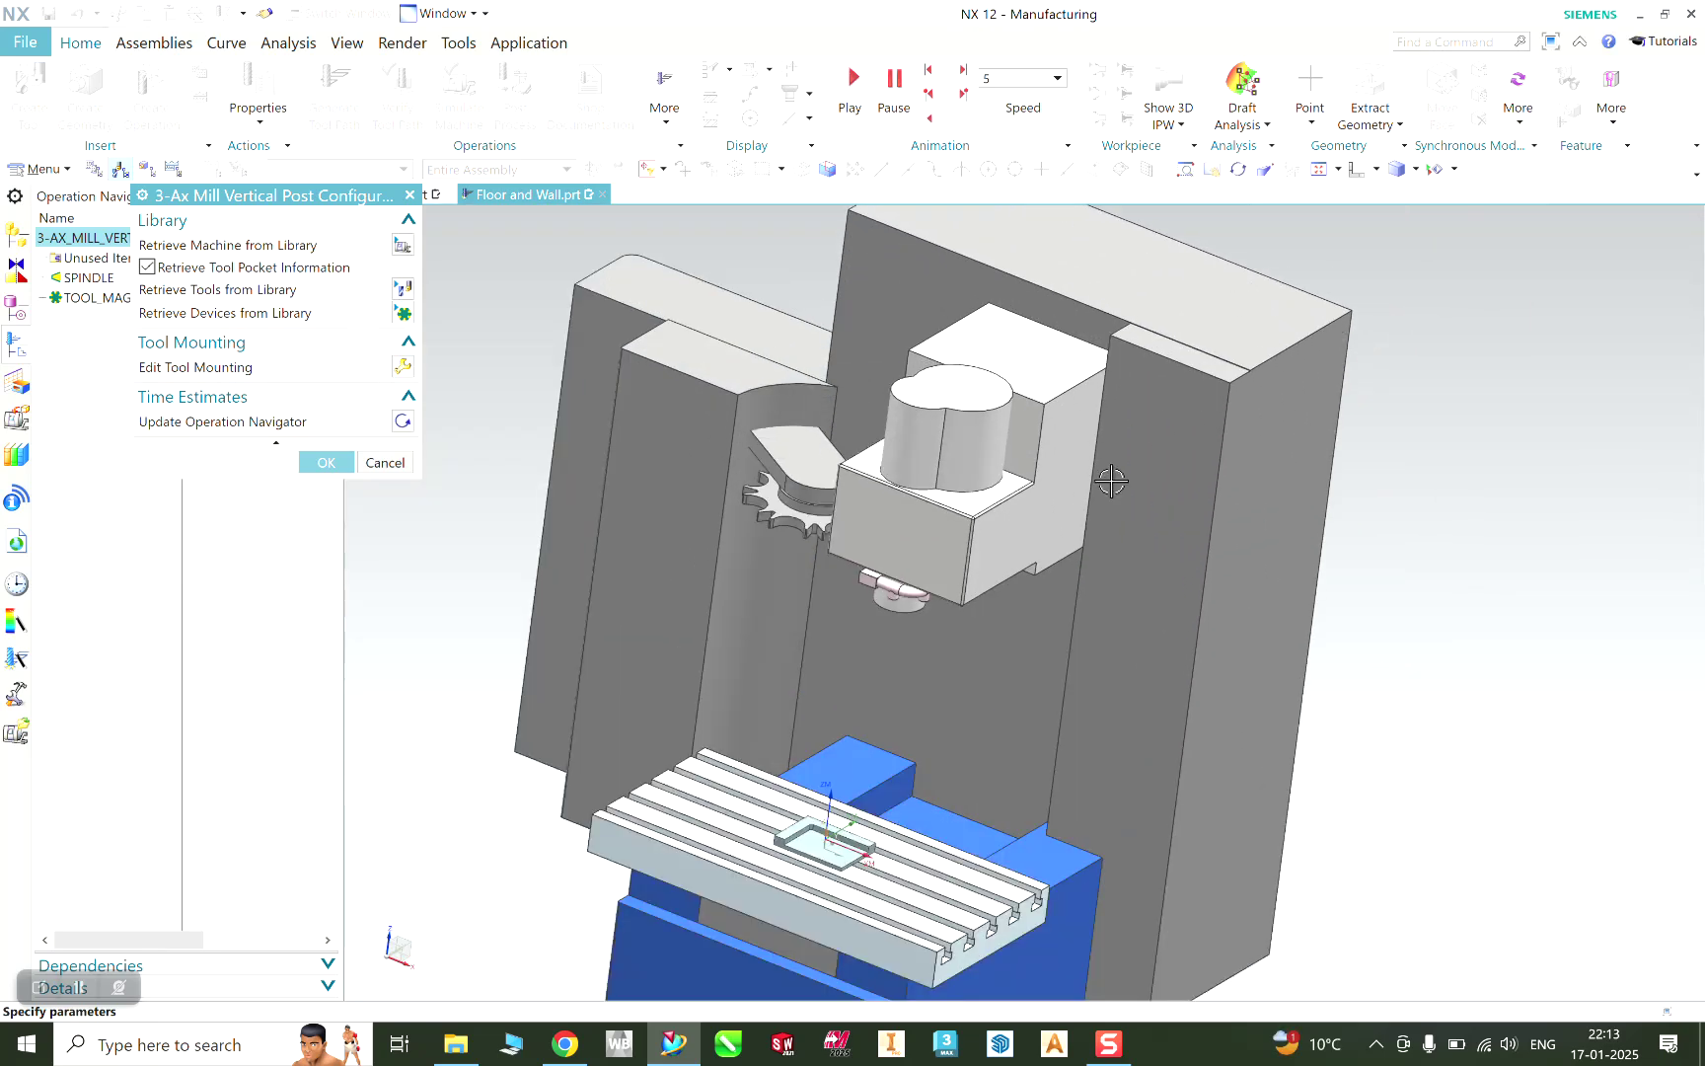
{"action": "scroll", "coordinate": [914, 691], "scroll_direction": "down", "scroll_amount": 1}
{"action": "scroll", "coordinate": [819, 845], "scroll_direction": "up", "scroll_amount": 4}
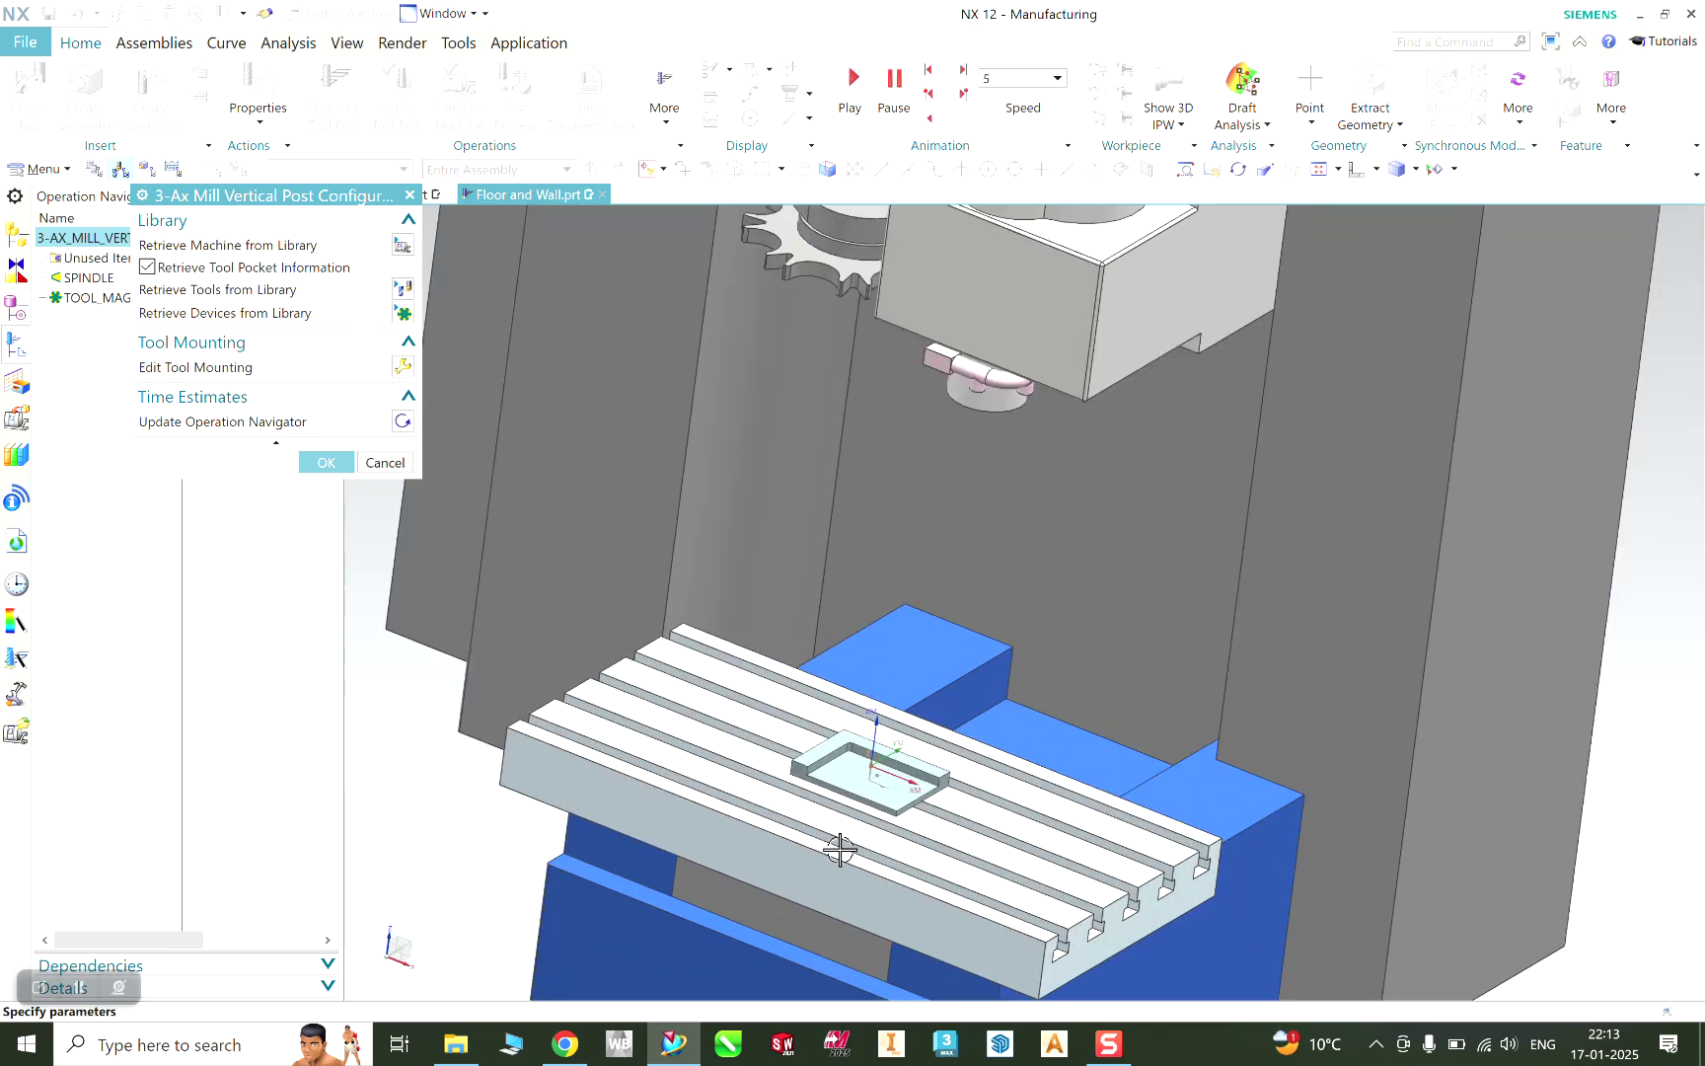
{"action": "scroll", "coordinate": [840, 849], "scroll_direction": "up", "scroll_amount": 2}
{"action": "left_click", "coordinate": [326, 461]}
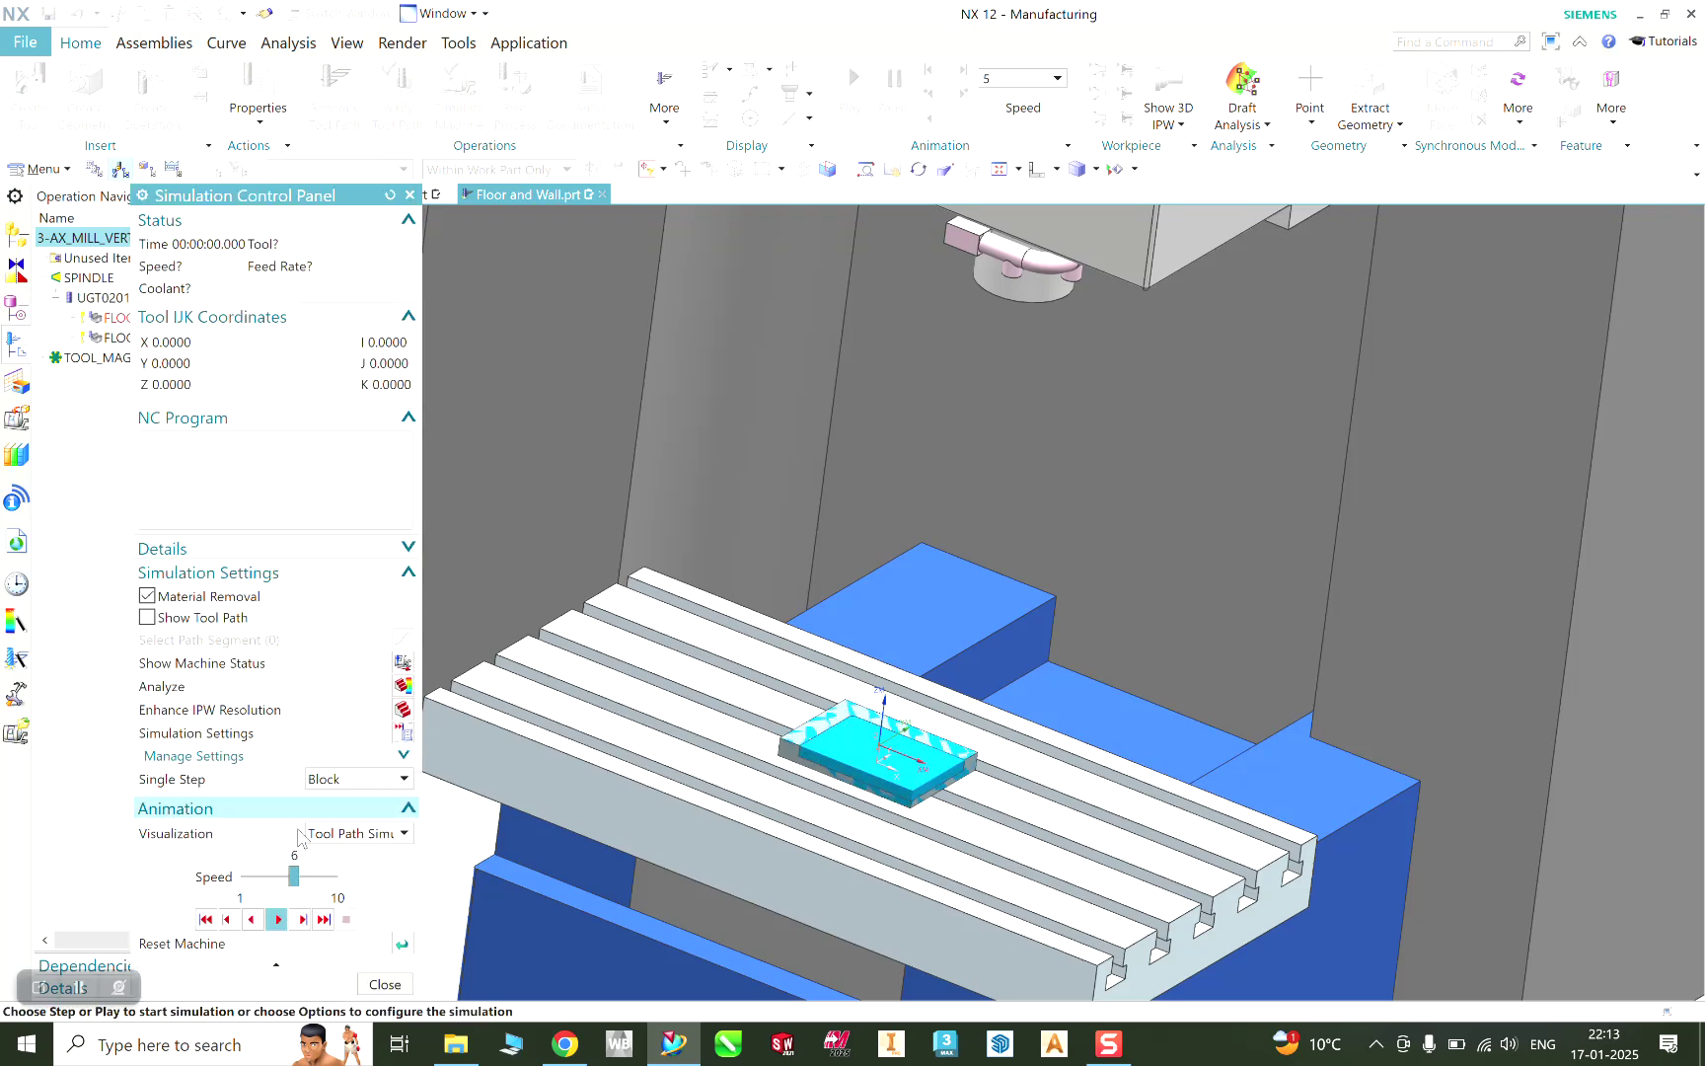
Step: Play the tool path simulation on the 3-axis vertical mill to the end with Material Removal enabled and speed 8
{"action": "left_click", "coordinate": [278, 919]}
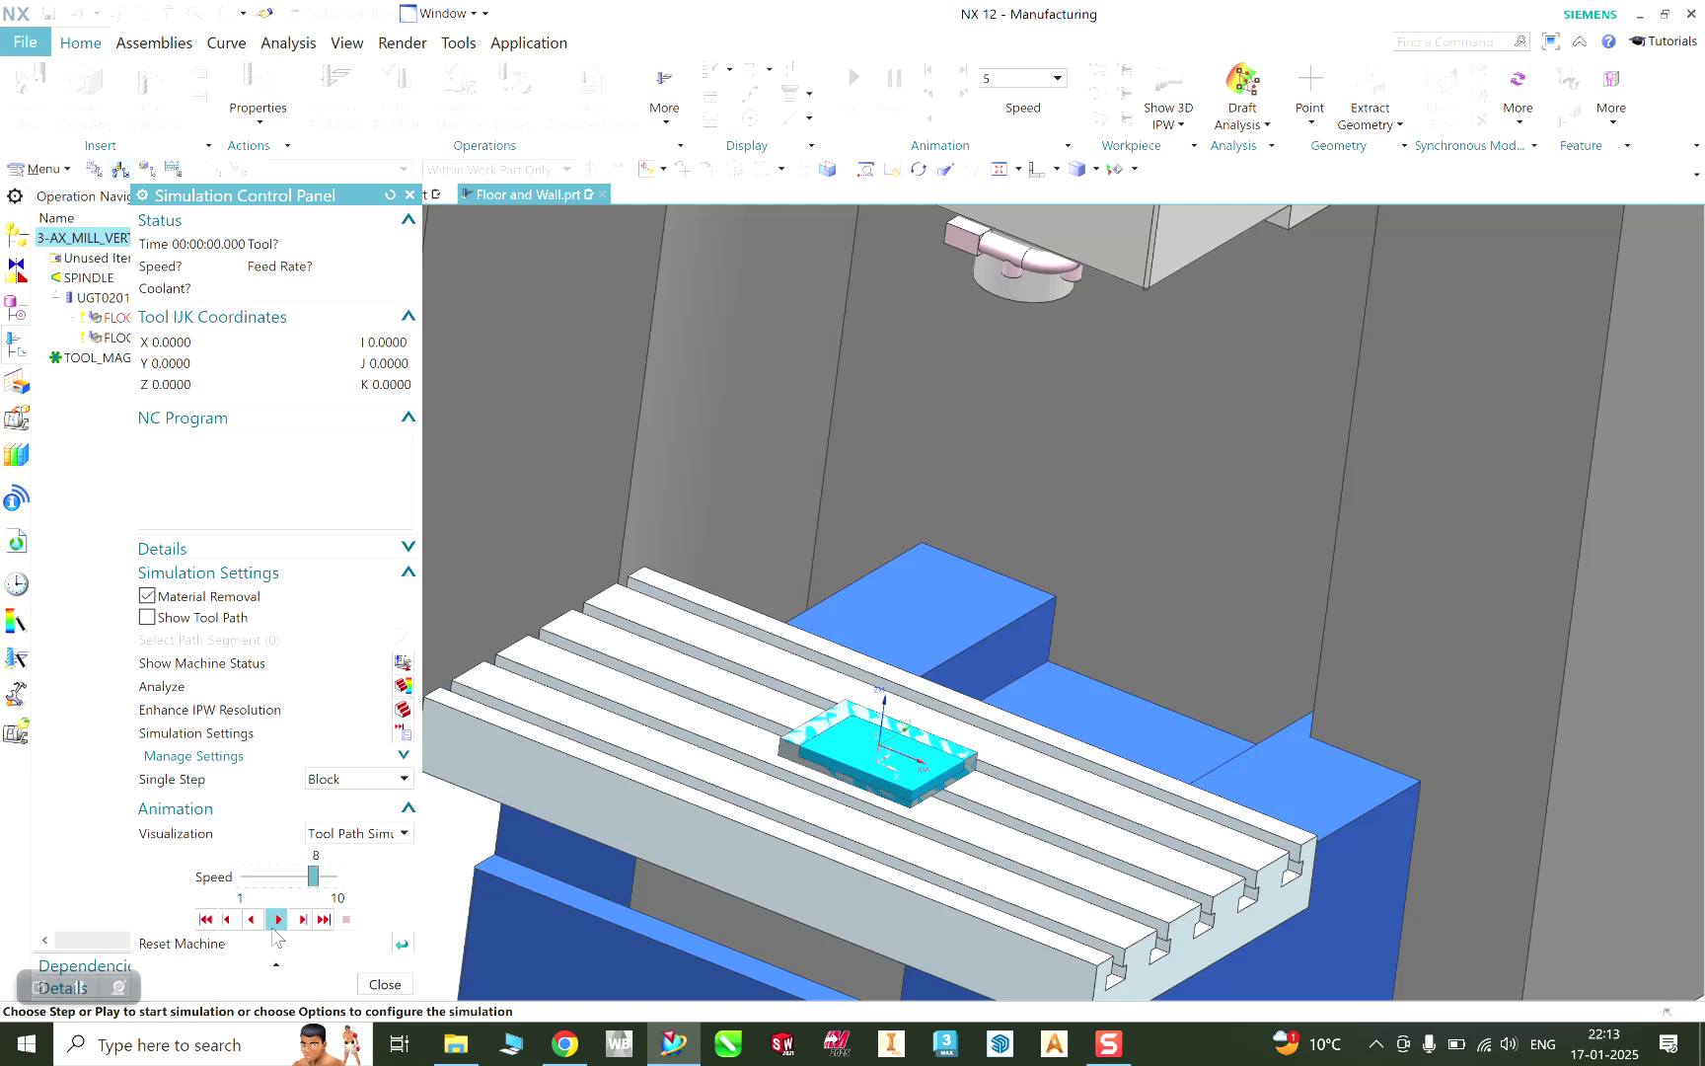
{"action": "left_click", "coordinate": [277, 919]}
{"action": "scroll", "coordinate": [742, 883], "scroll_direction": "up", "scroll_amount": 8}
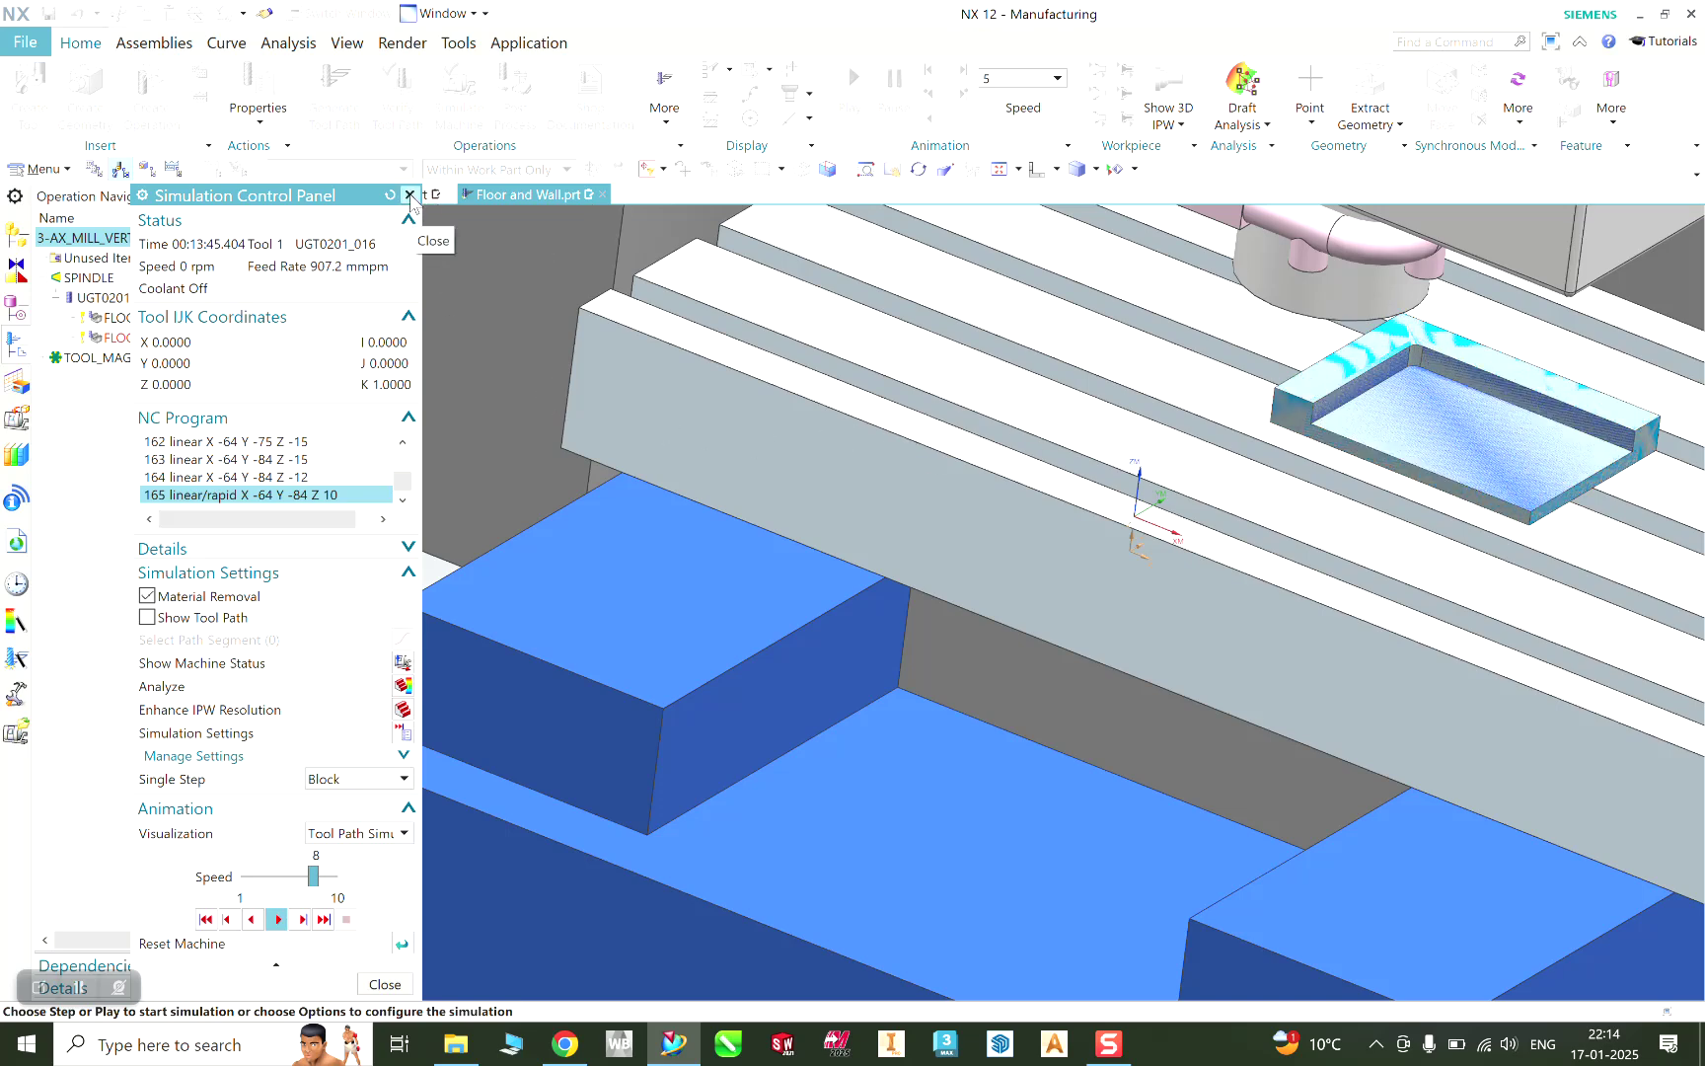
{"action": "mouse_move", "coordinate": [80, 992]}
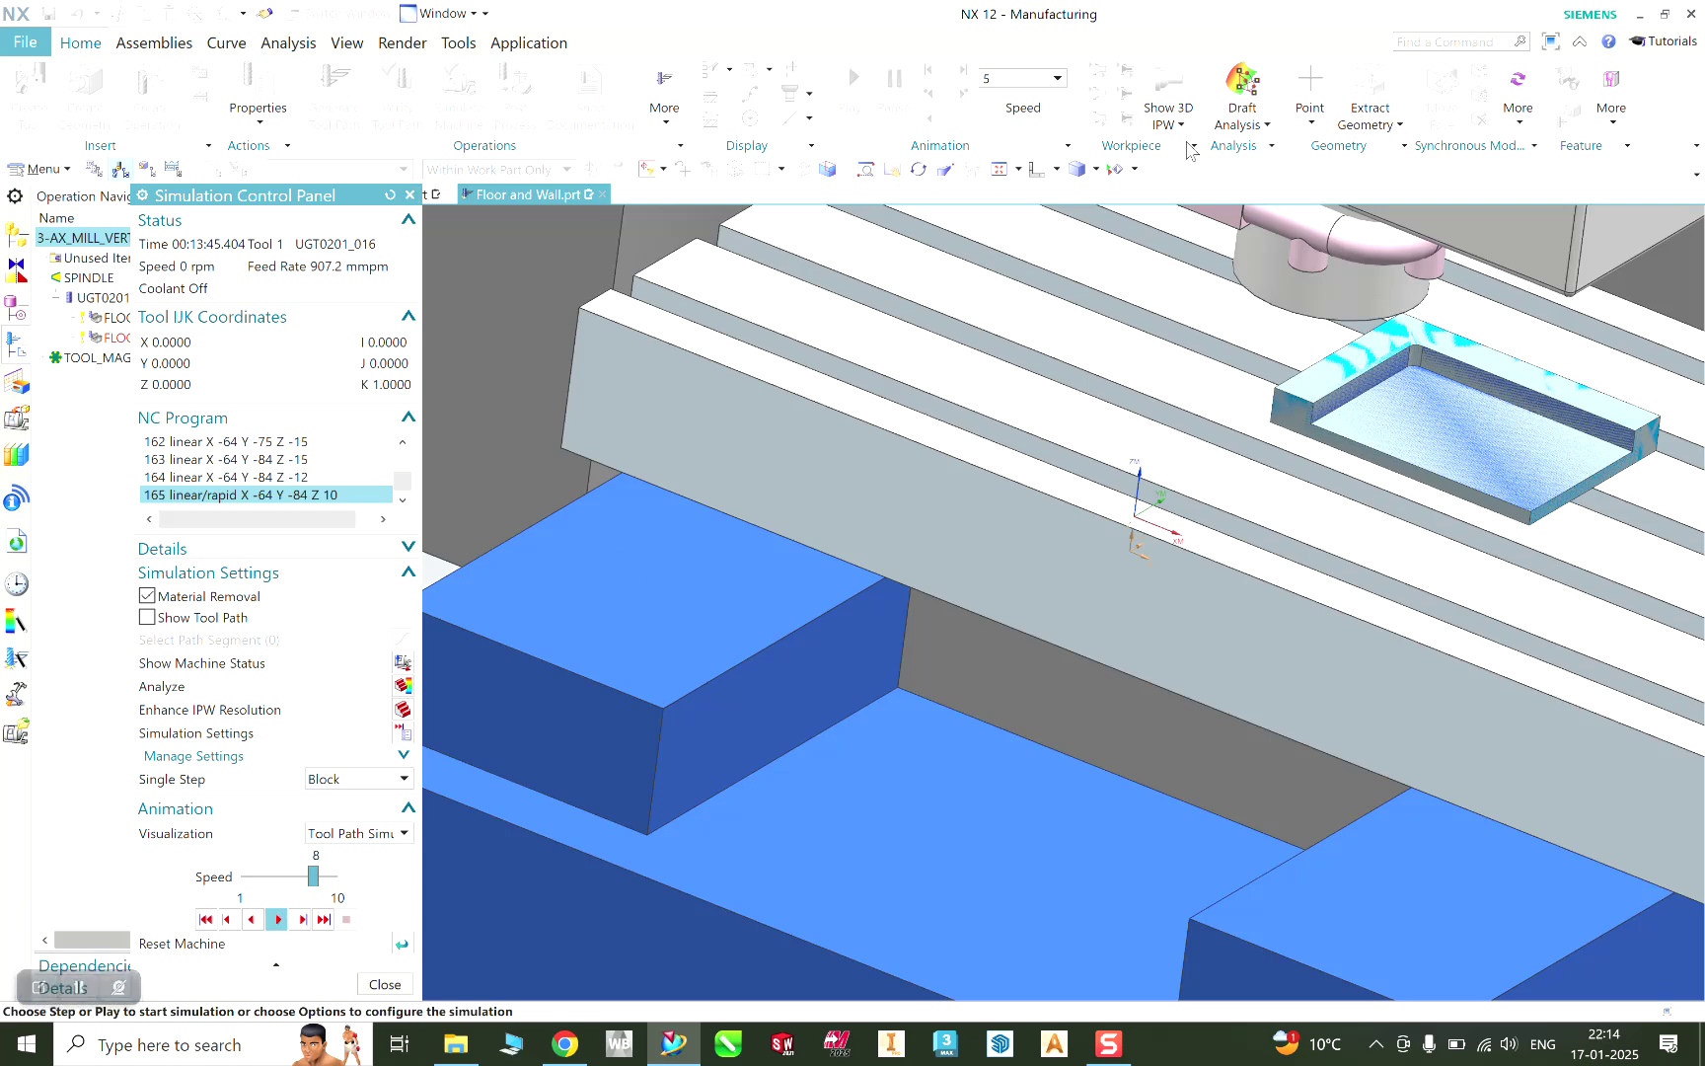